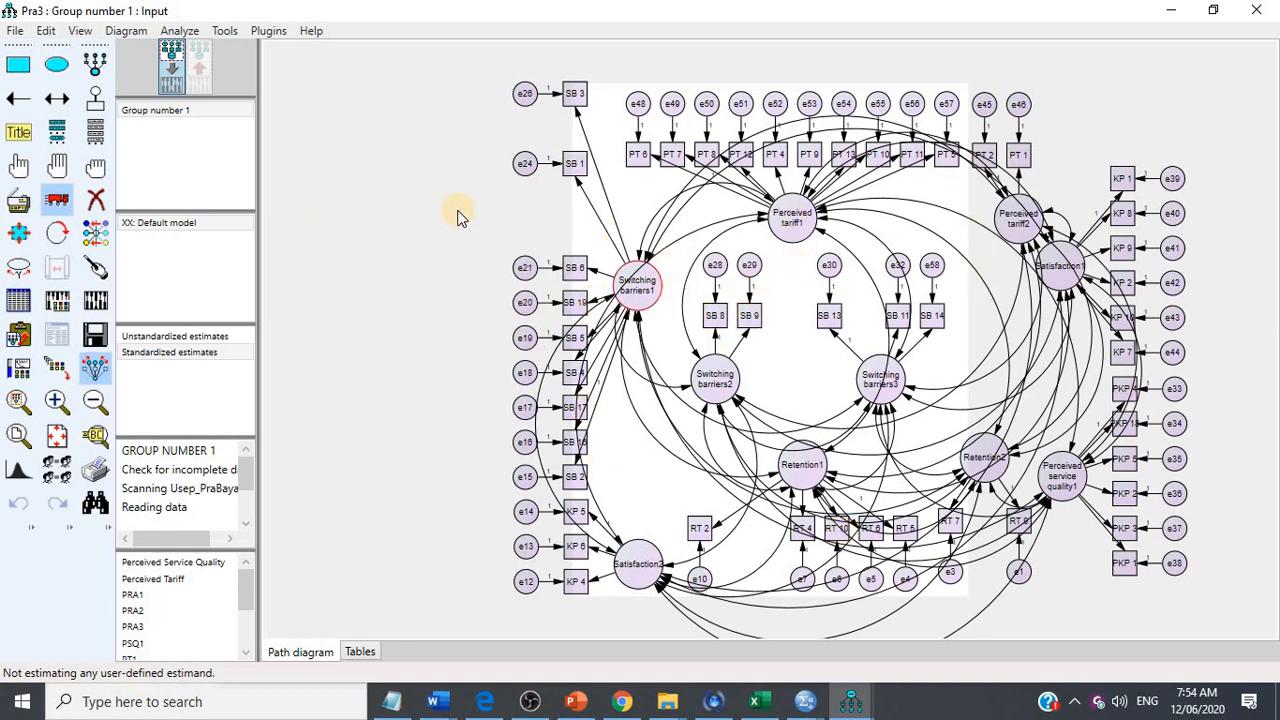
Step: Erase the covariance arrows leaving the upper side of Switching barriers1 toward the variables on the far side of the diagram
click(97, 203)
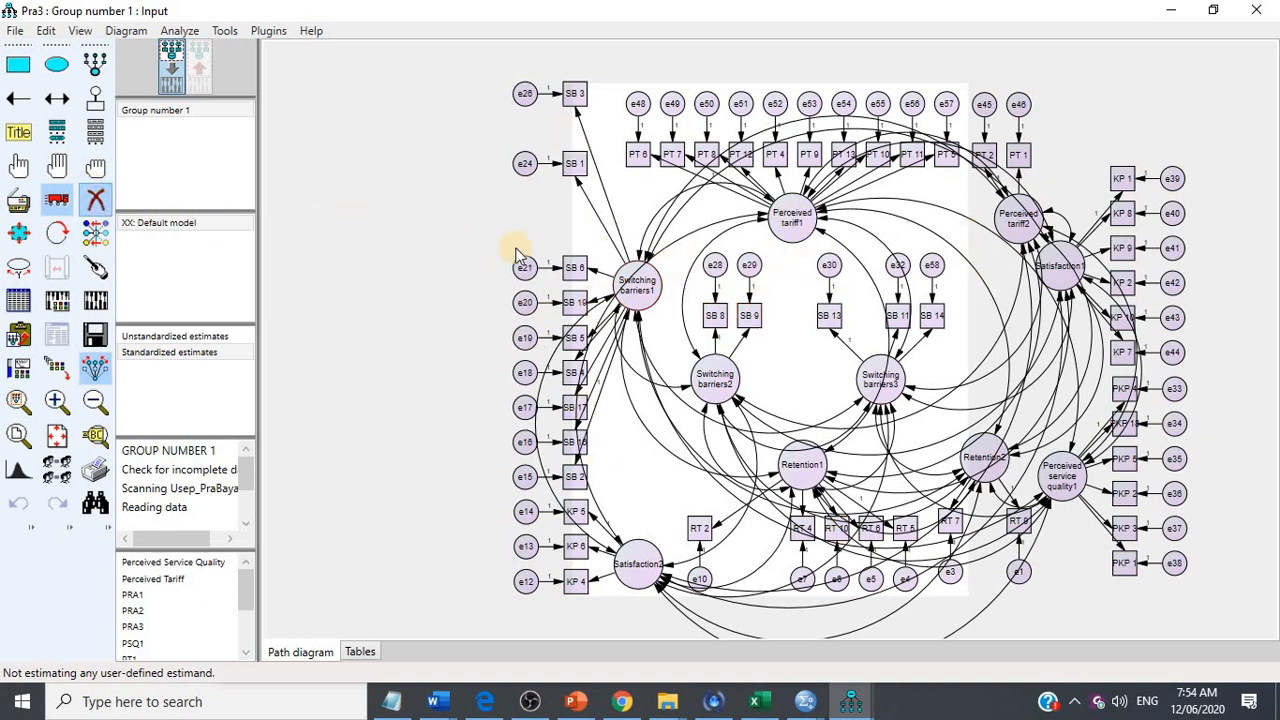
click(648, 256)
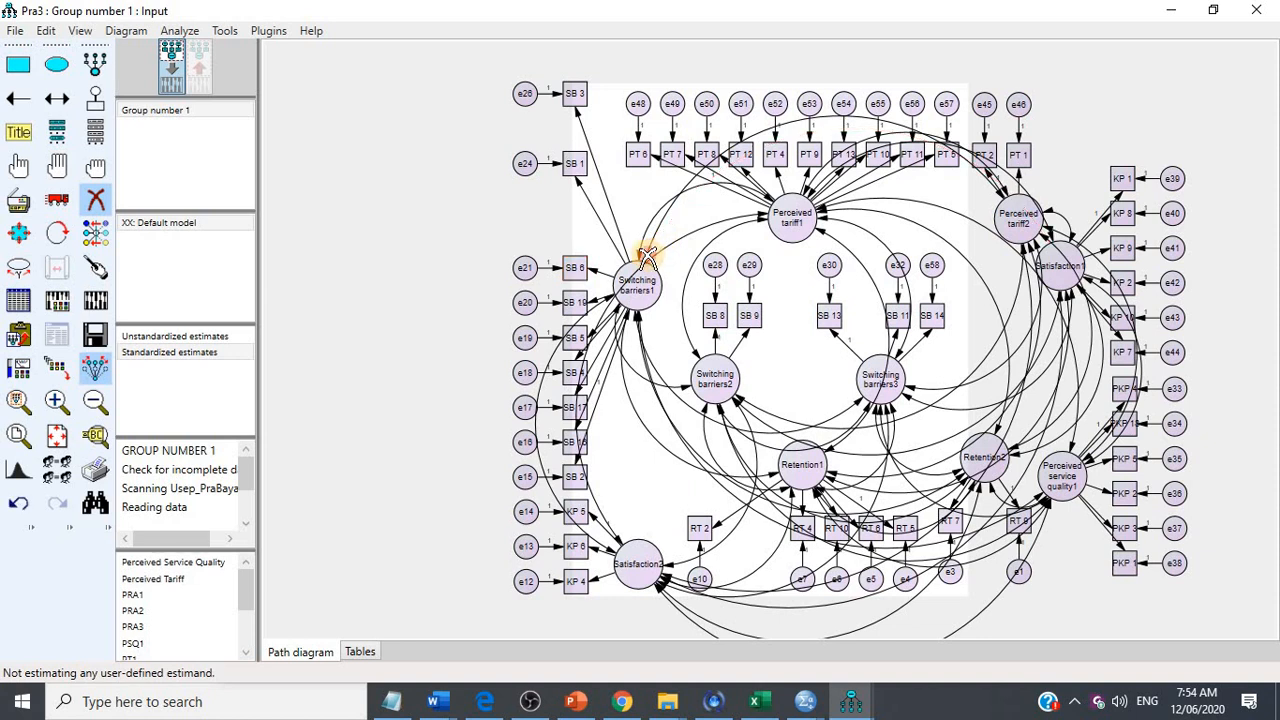
click(639, 258)
click(642, 252)
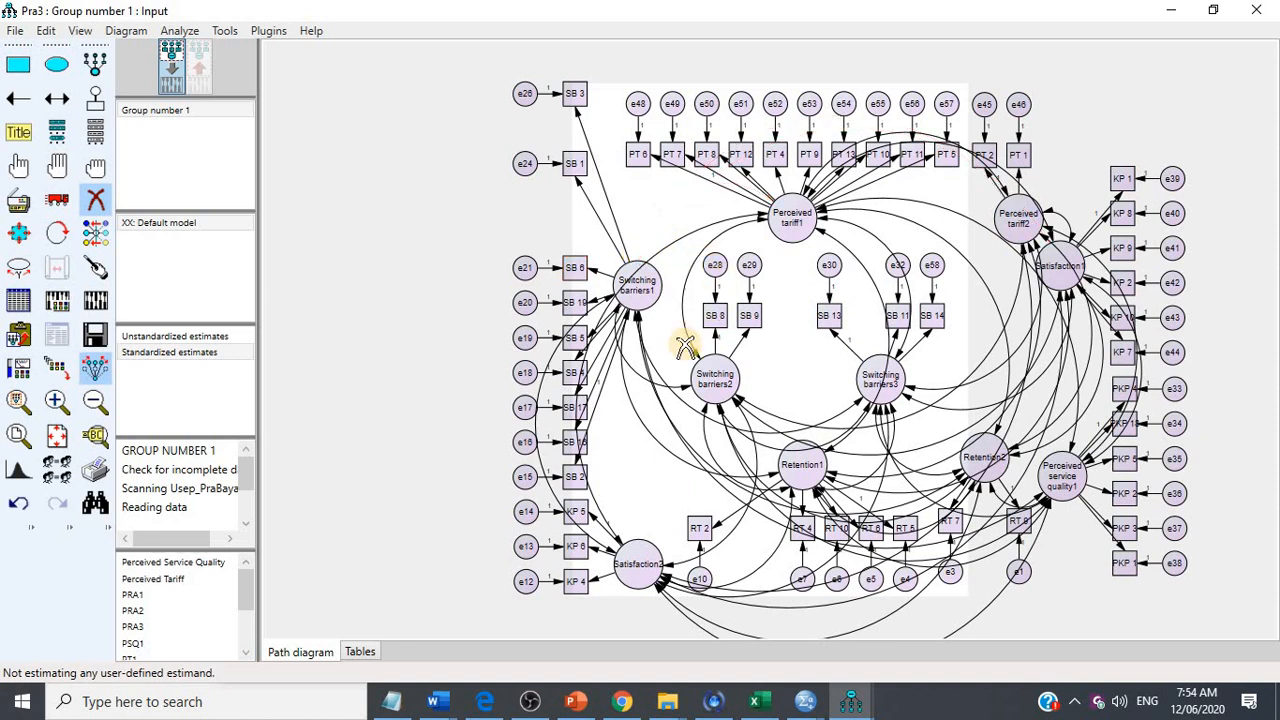
Step: Erase the covariance arrows leaving the lower side of Switching barriers1, keeping its arrows to the SB indicators
click(634, 320)
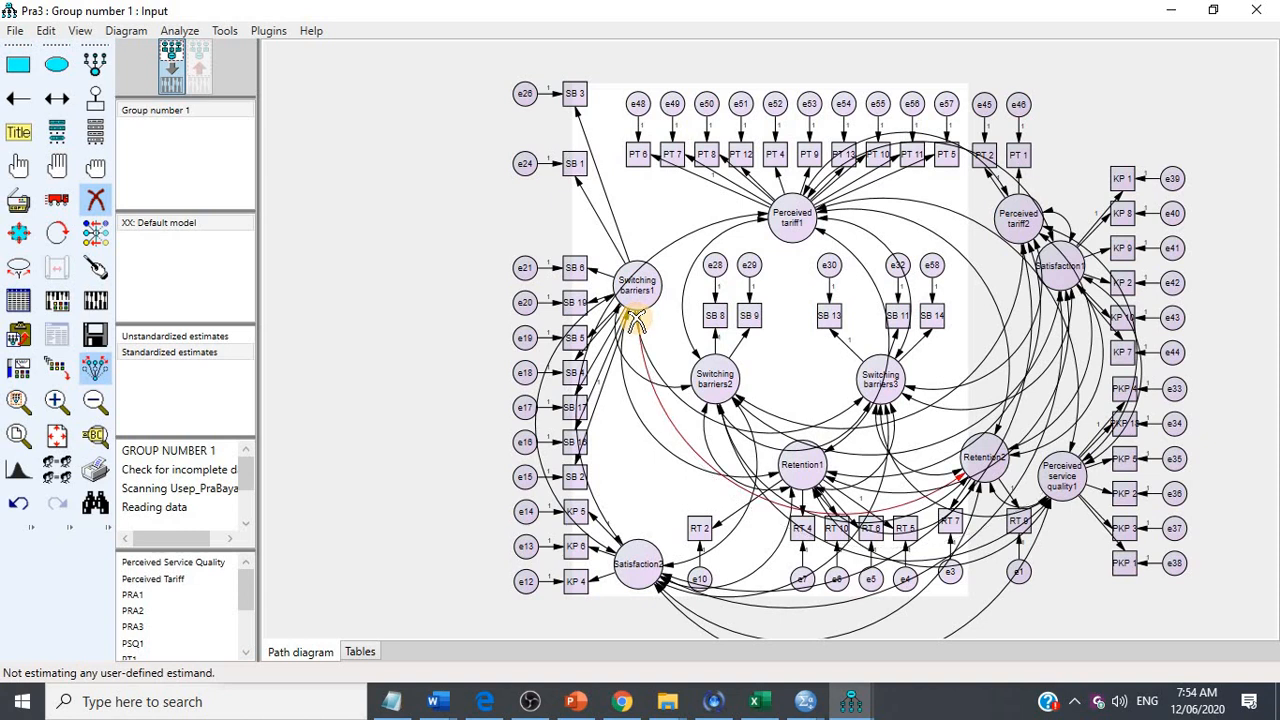
click(630, 319)
click(628, 318)
click(627, 318)
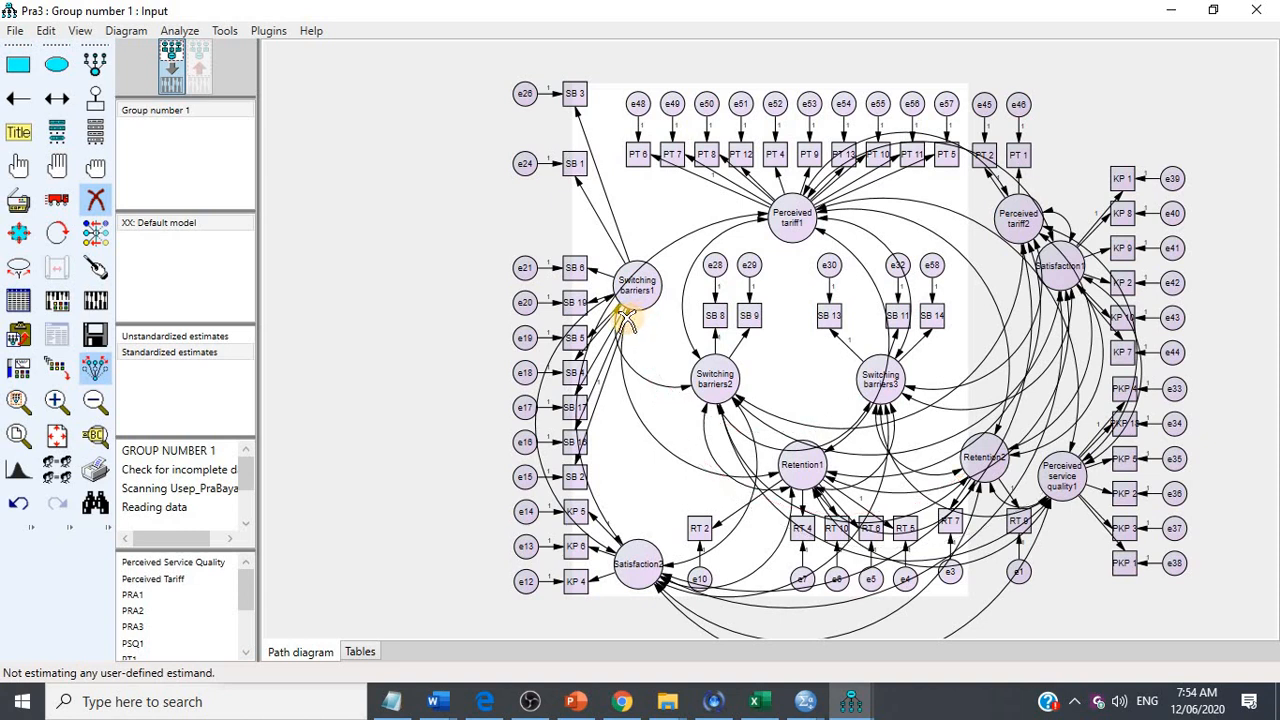
click(618, 312)
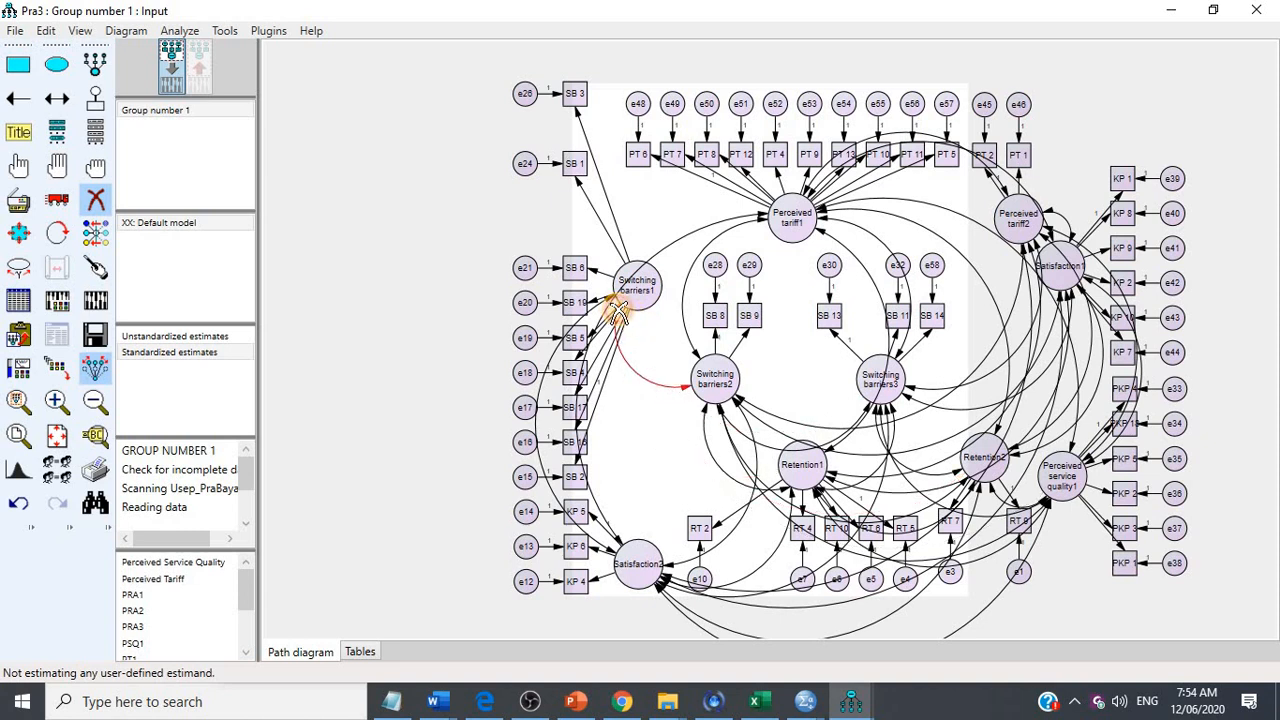
click(618, 312)
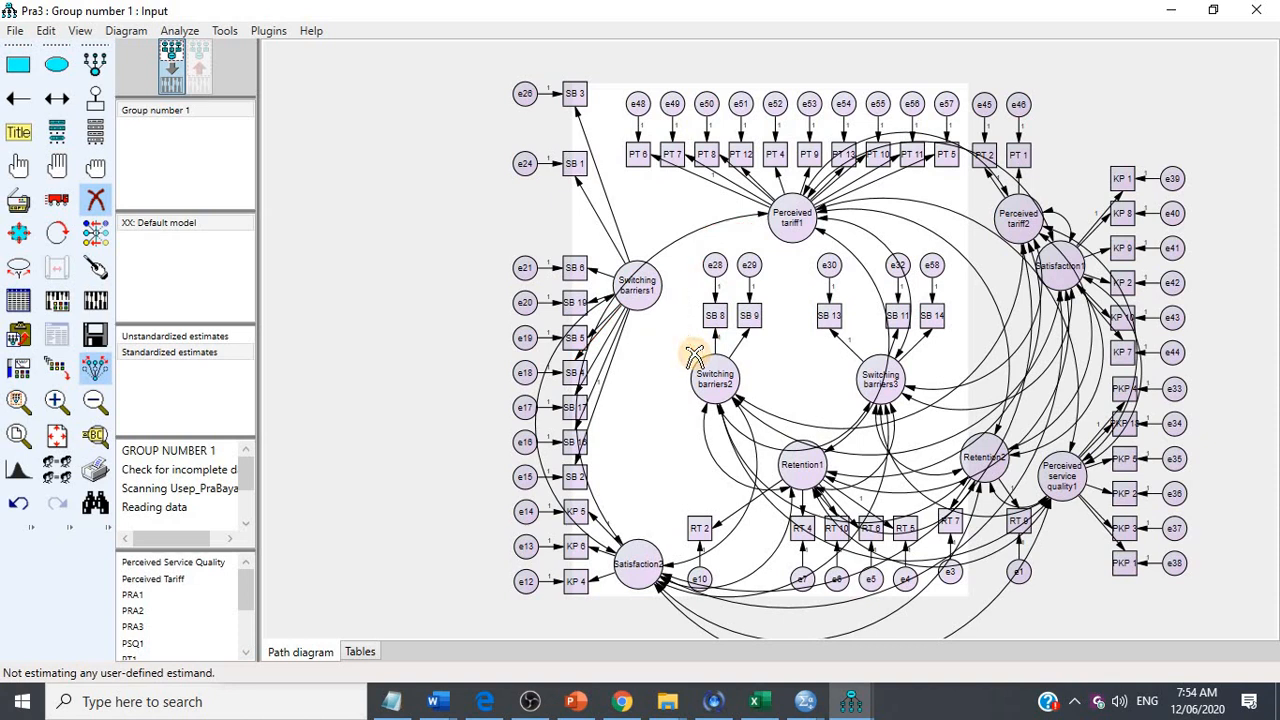
Step: Erase the covariance arrows at the sides of Perceived tariff1, including the one from Switching barriers1
click(821, 232)
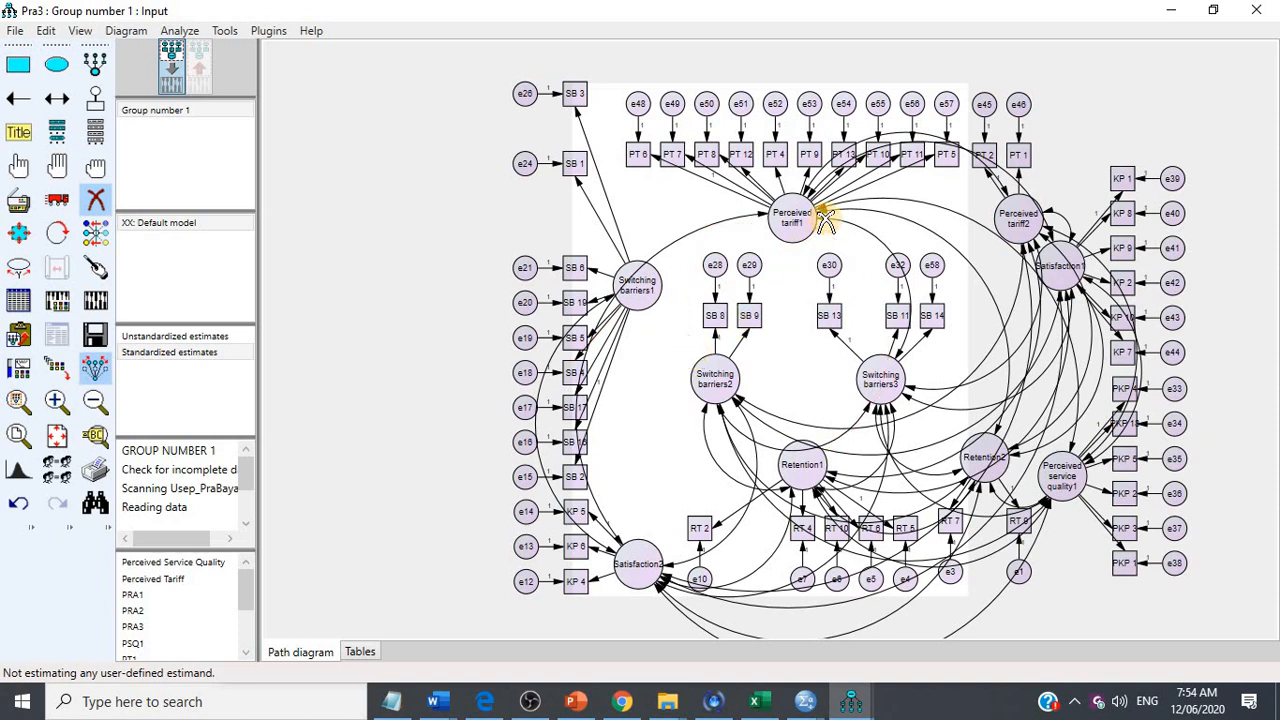
click(822, 210)
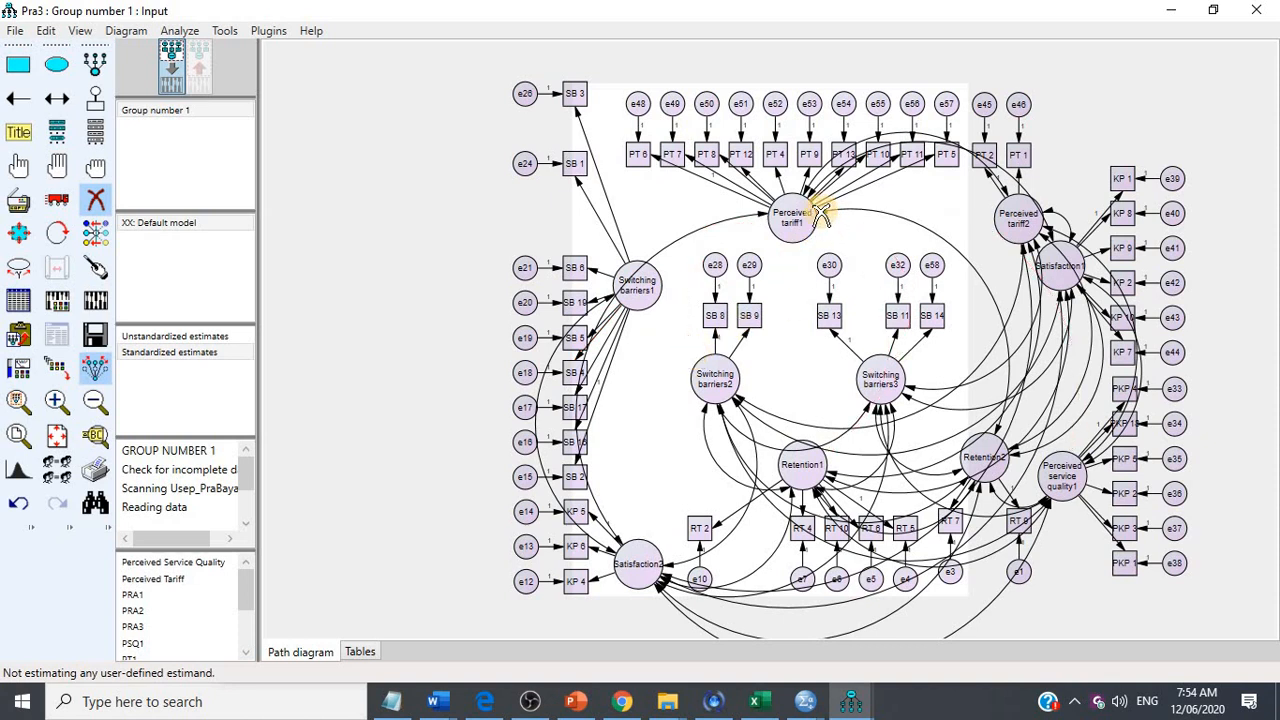
click(822, 213)
click(762, 215)
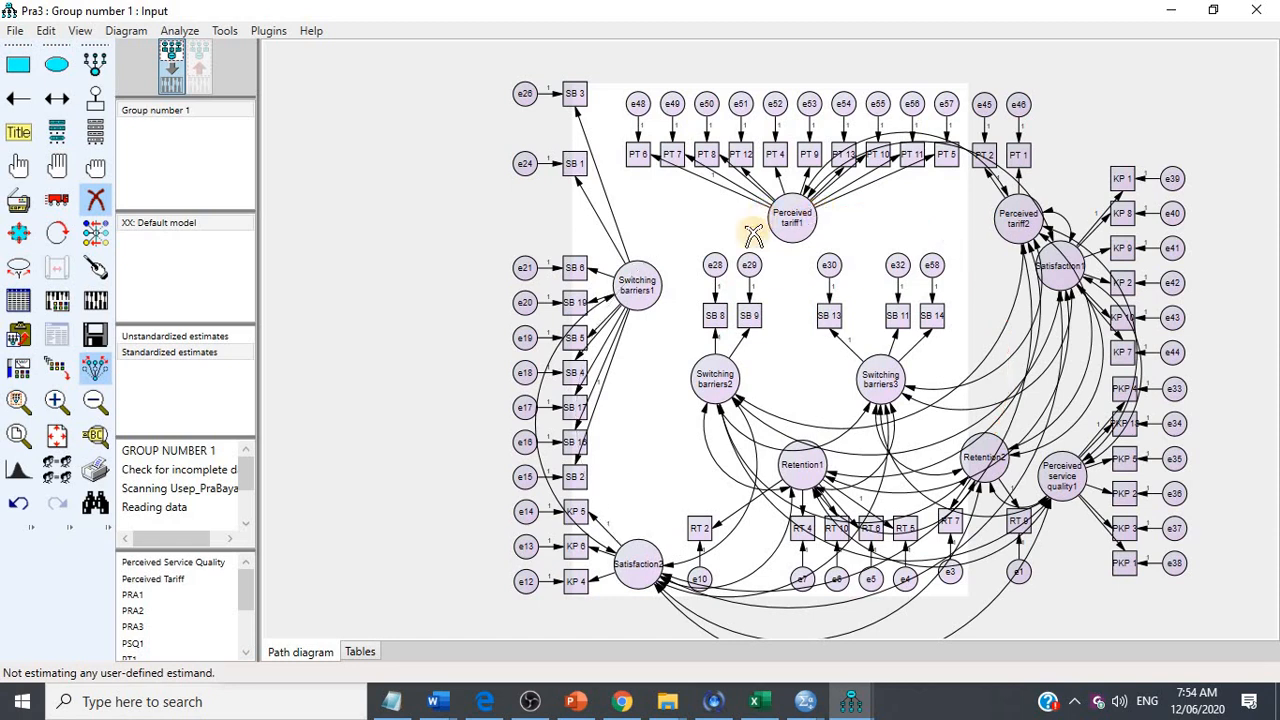
Step: Erase all covariance arrows of Switching barriers2, leaving only its arrows to SB 8 and SB 9
click(734, 401)
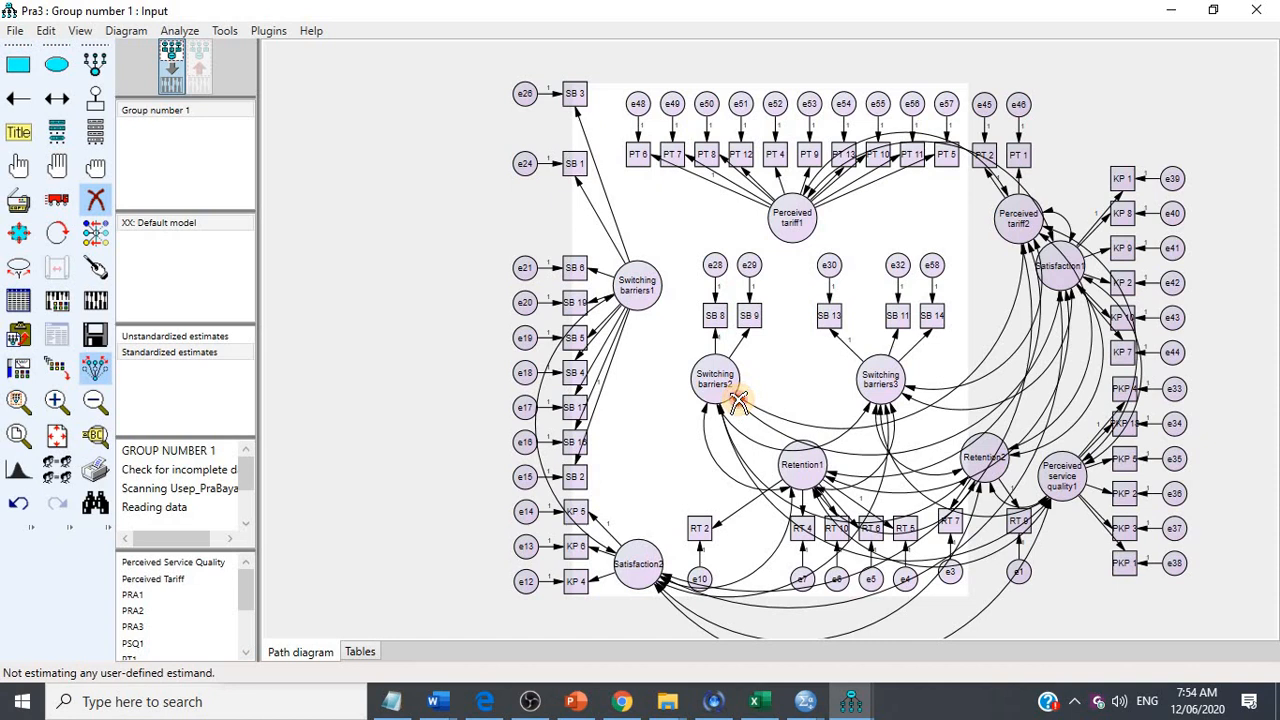
click(740, 400)
click(716, 419)
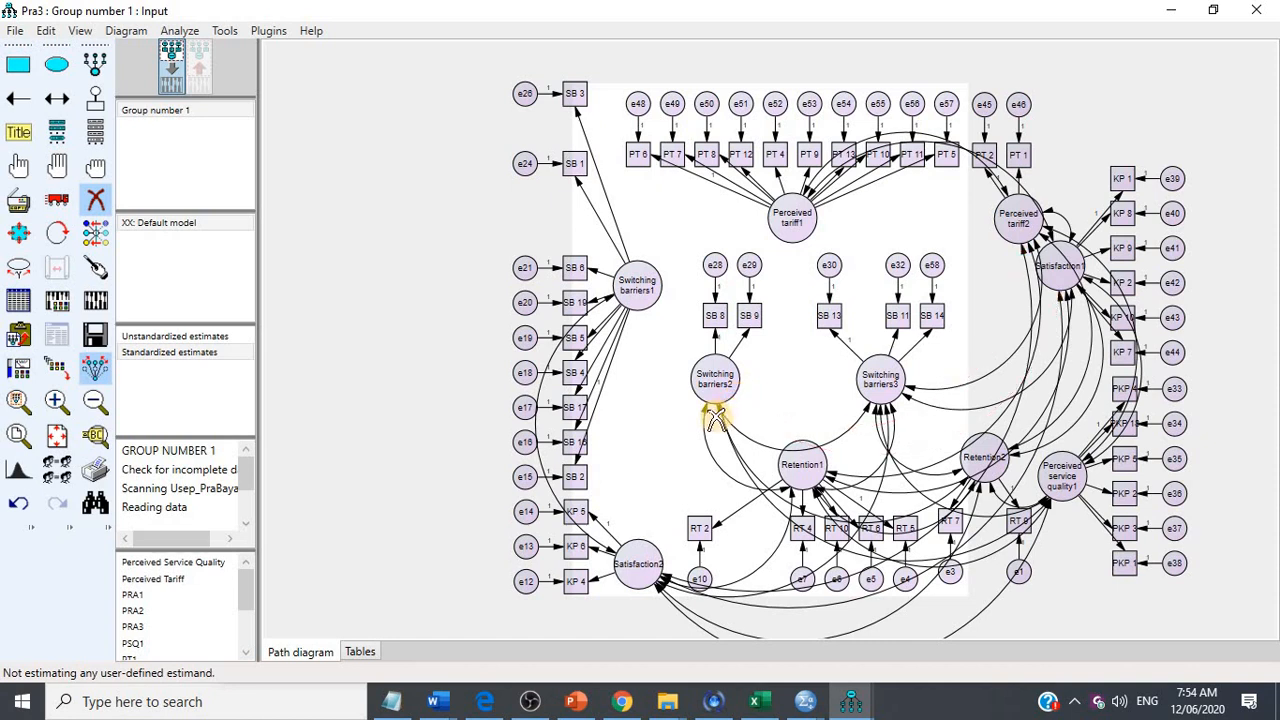
click(706, 417)
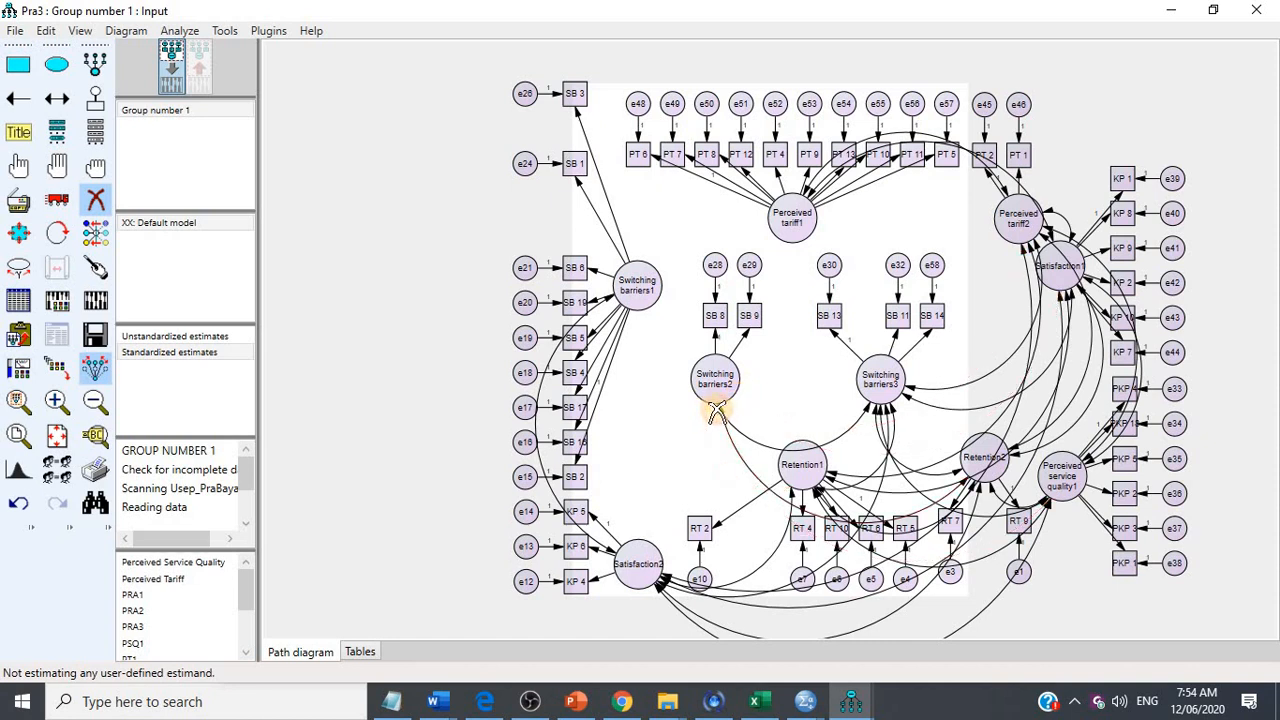
click(720, 415)
click(714, 416)
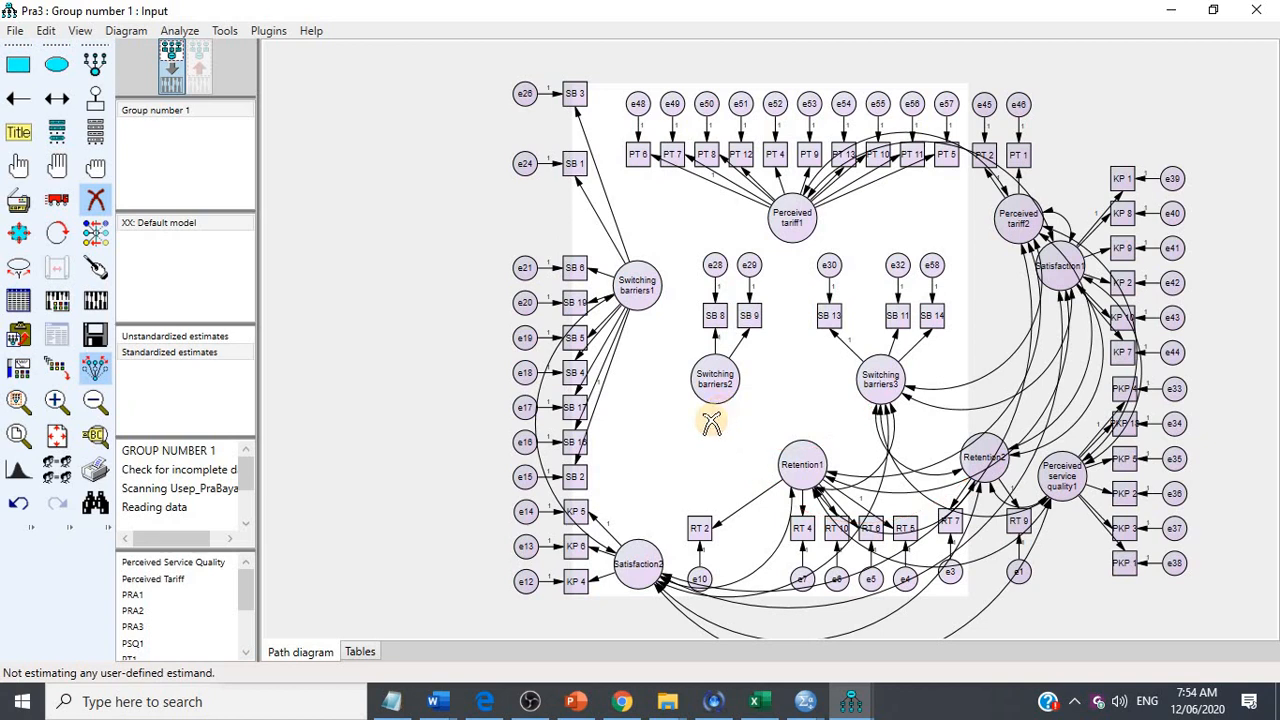
Step: Erase the covariance arrows from Satisfaction2 to Perceived service quality1, Satisfaction1, Retention1 and the other variables to its right
click(660, 588)
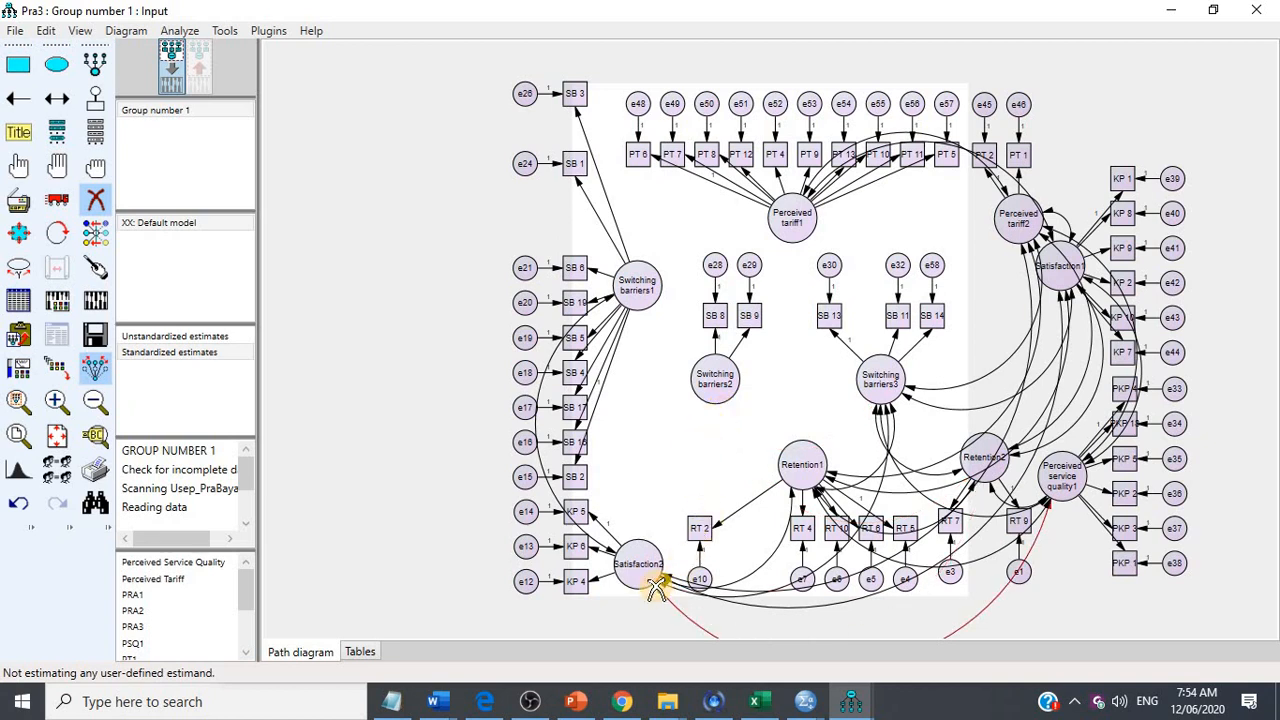
click(659, 587)
click(661, 585)
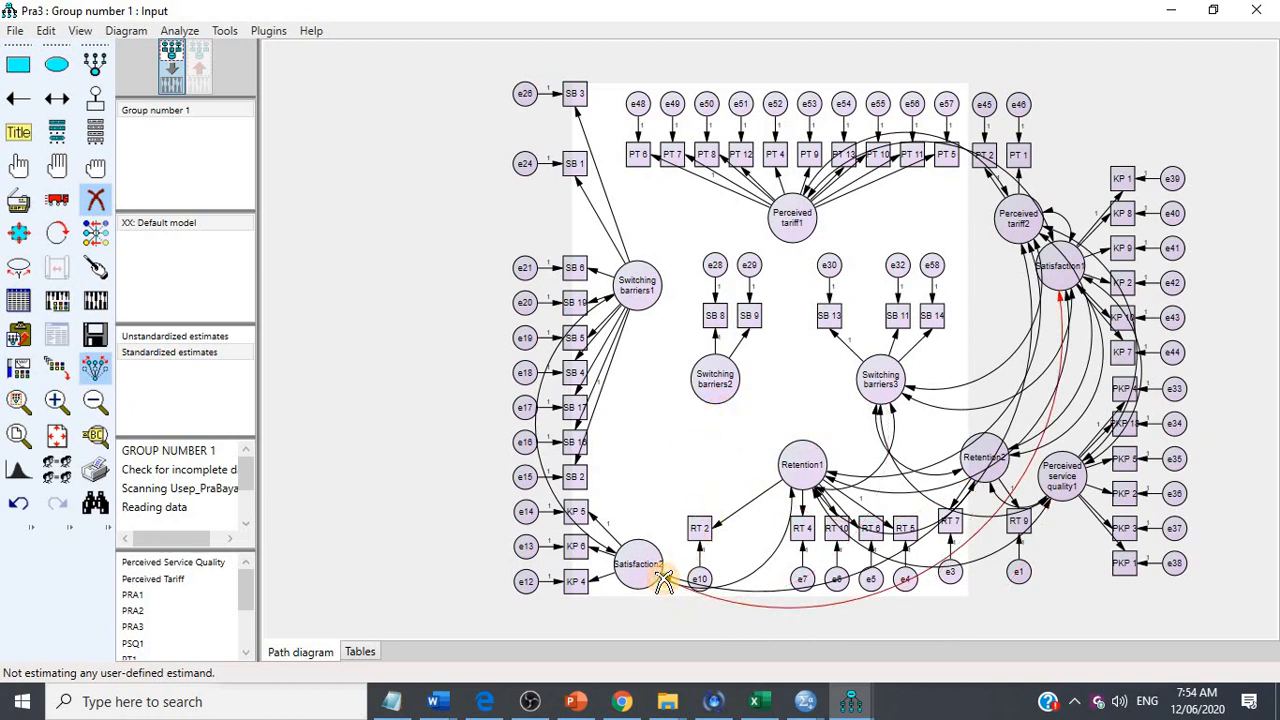
click(662, 585)
click(664, 586)
click(666, 586)
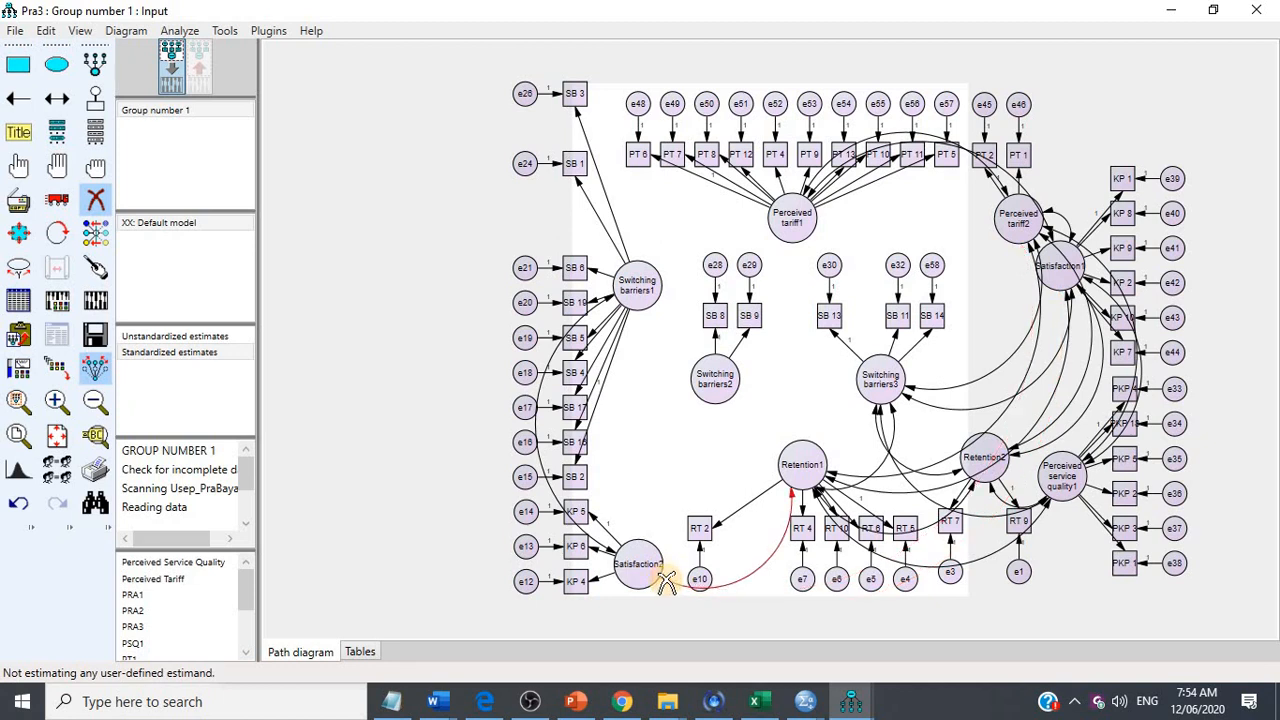
click(666, 583)
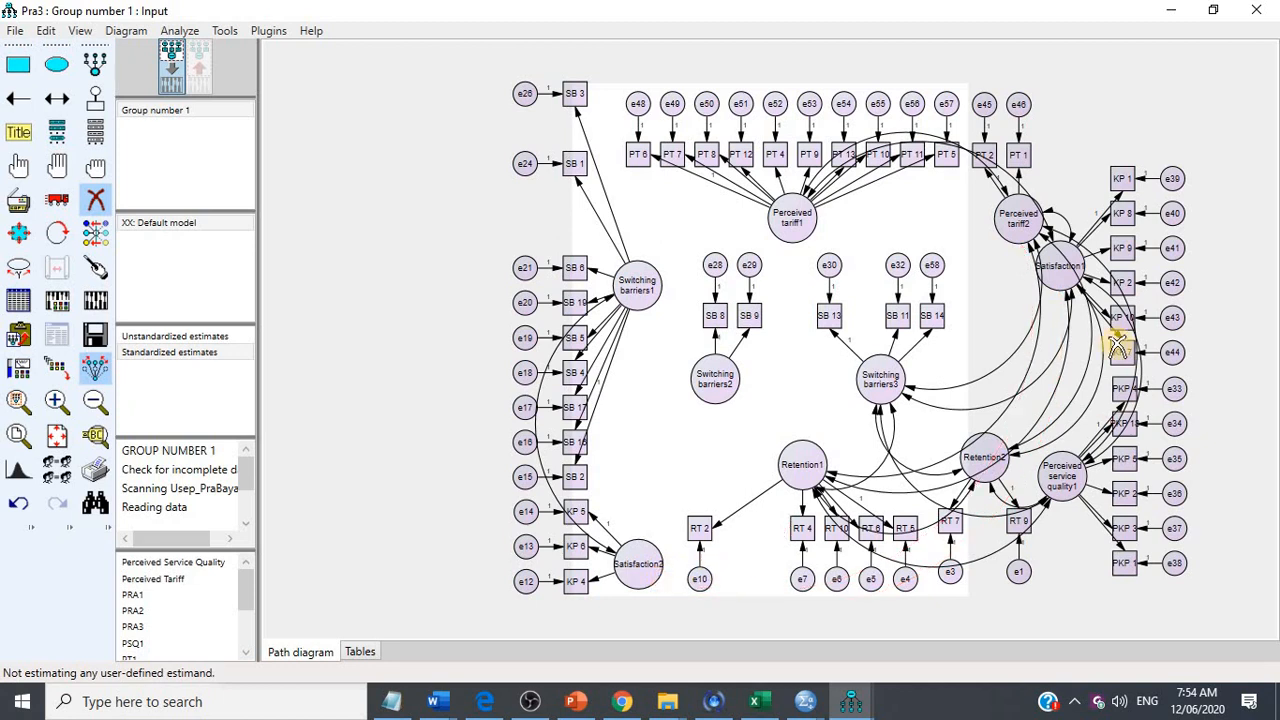
Step: Erase the covariance arrows linking the lower side of Switching barriers3 to Retention1, Retention2 and Perceived service quality1
click(890, 412)
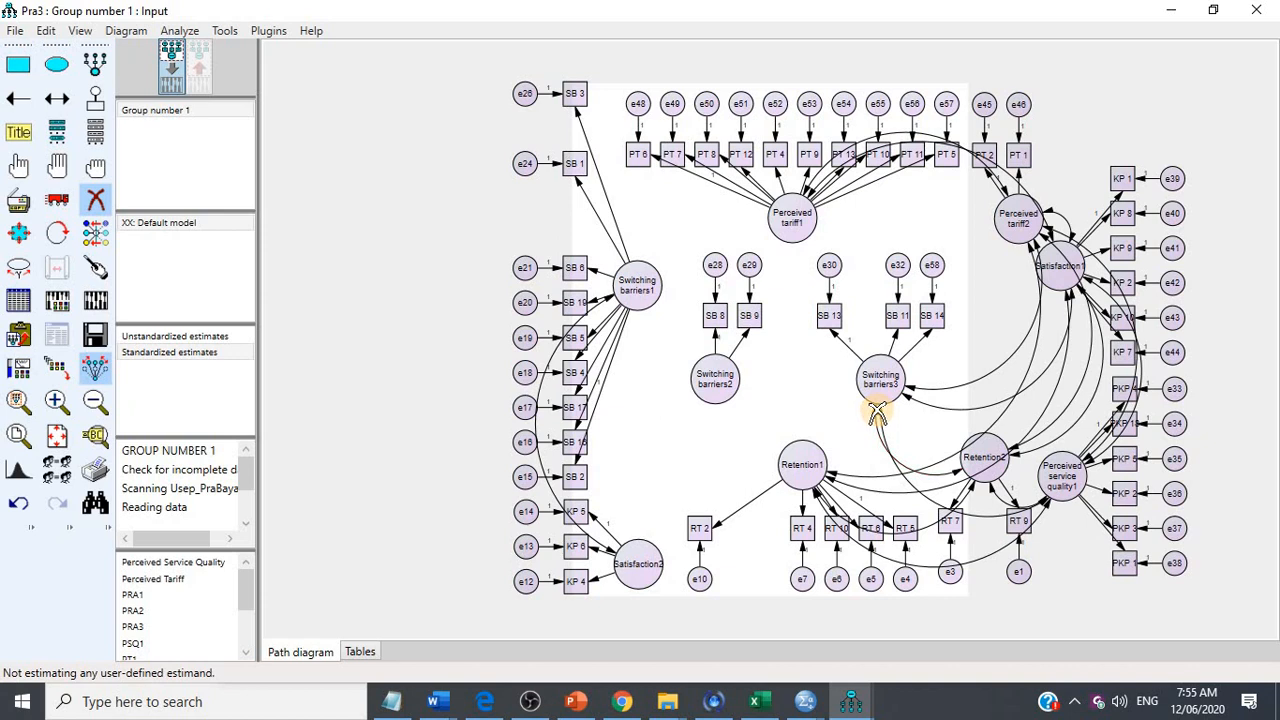
click(878, 416)
click(875, 416)
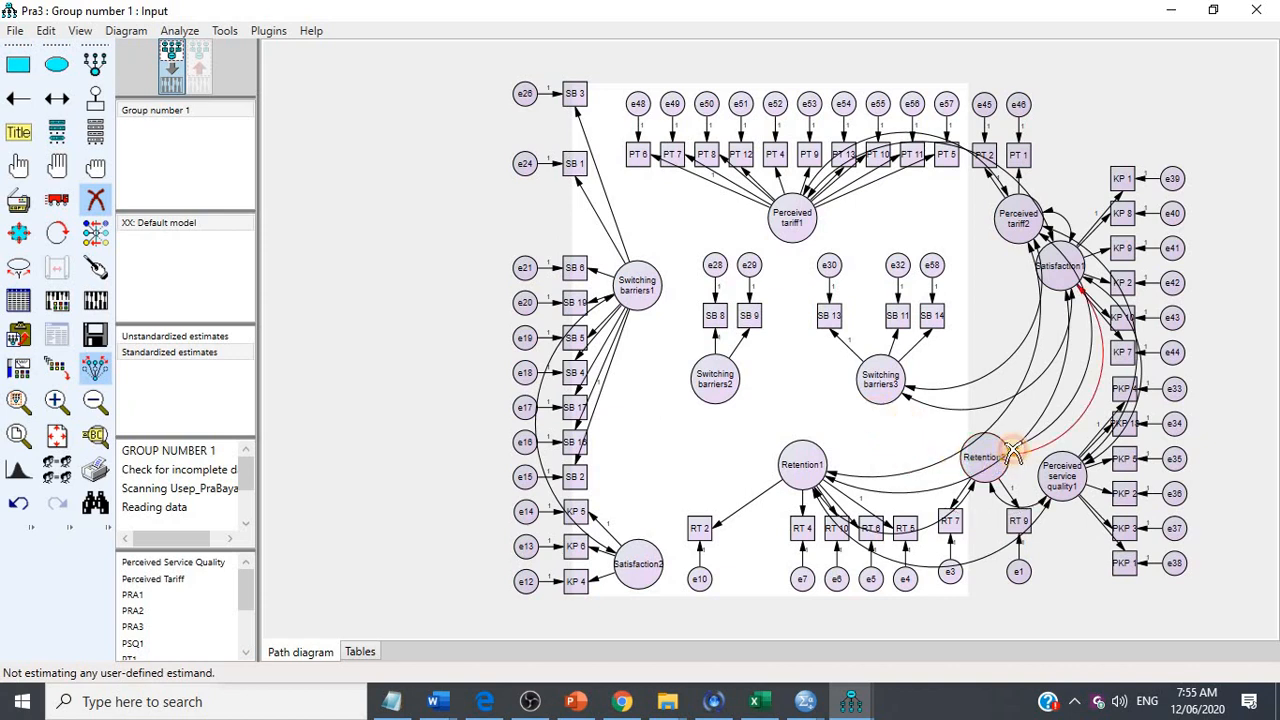
Step: Erase all covariance arrows of Perceived tariff2 and those of Satisfaction1, except the one linking Satisfaction1 with Perceived service quality1
click(1068, 300)
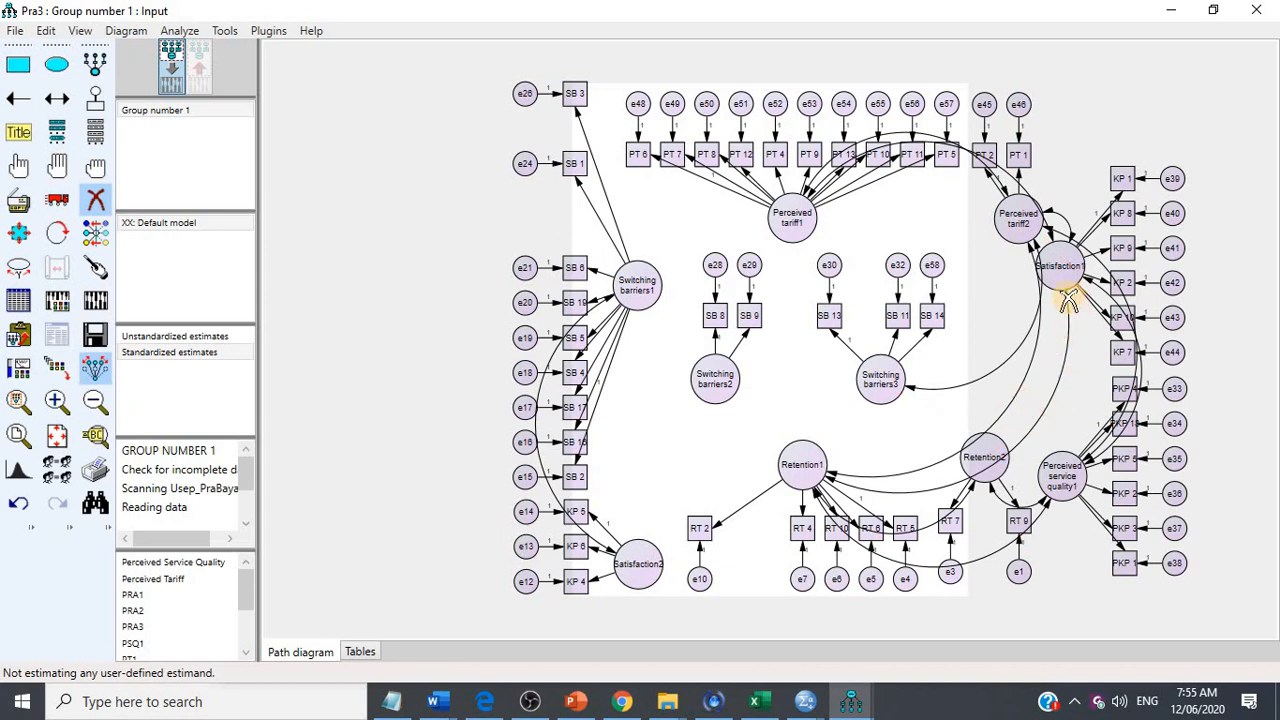
click(1068, 300)
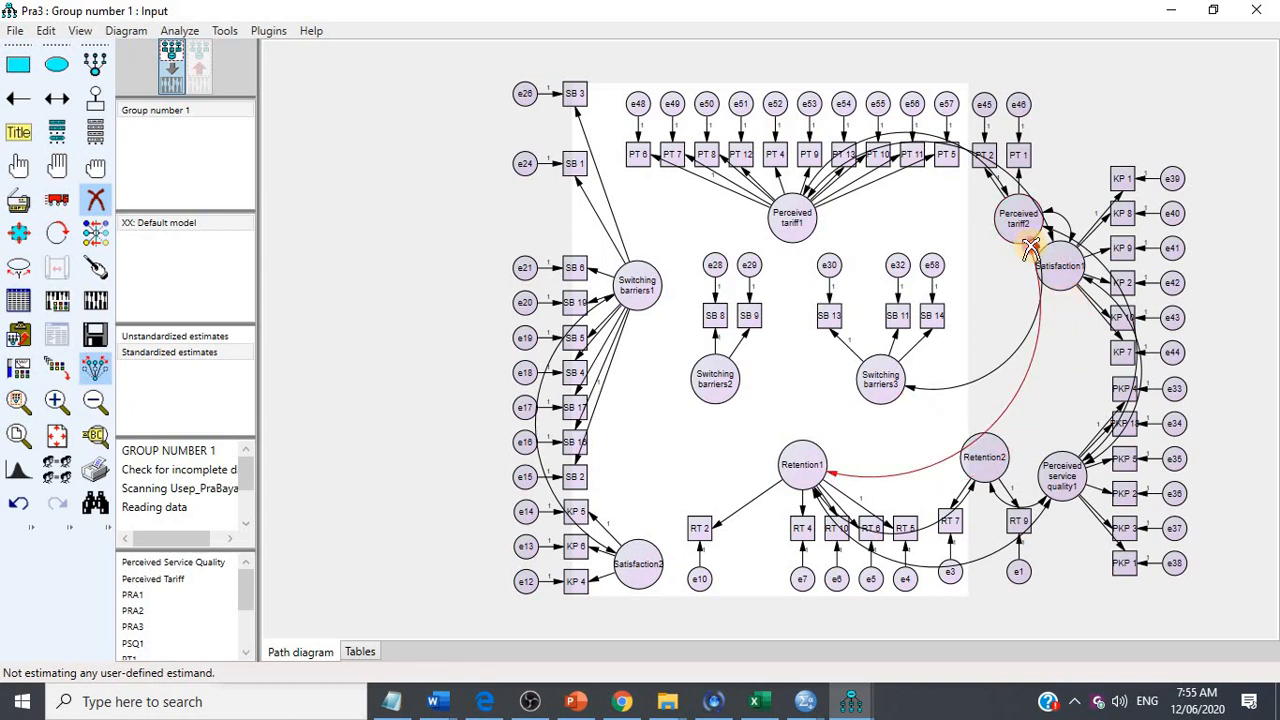
click(1031, 248)
click(1073, 234)
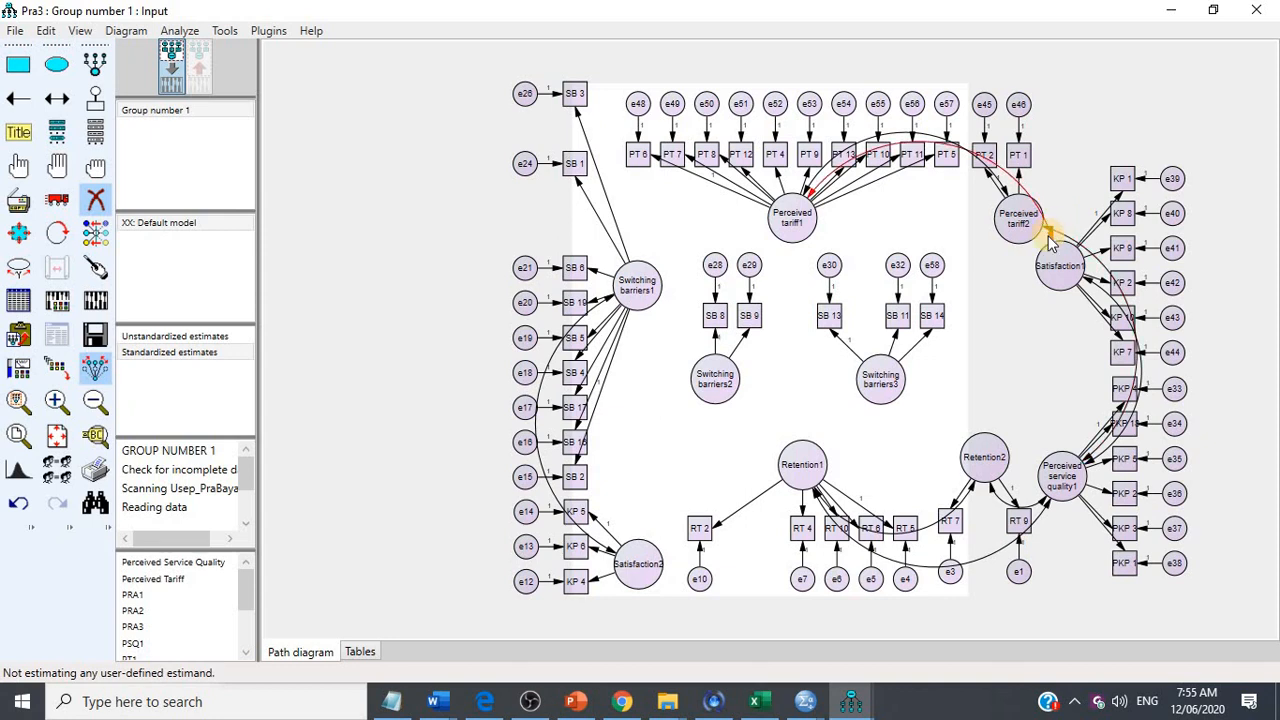
click(1048, 232)
click(1048, 232)
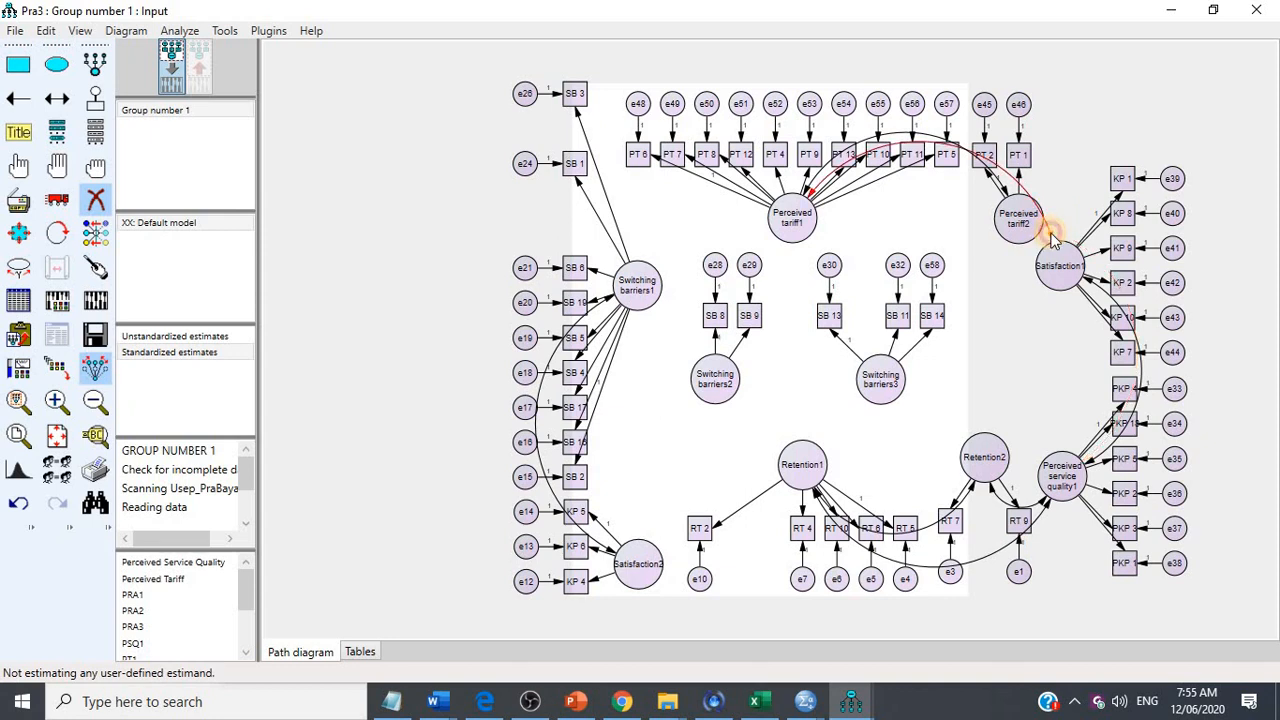
click(1052, 238)
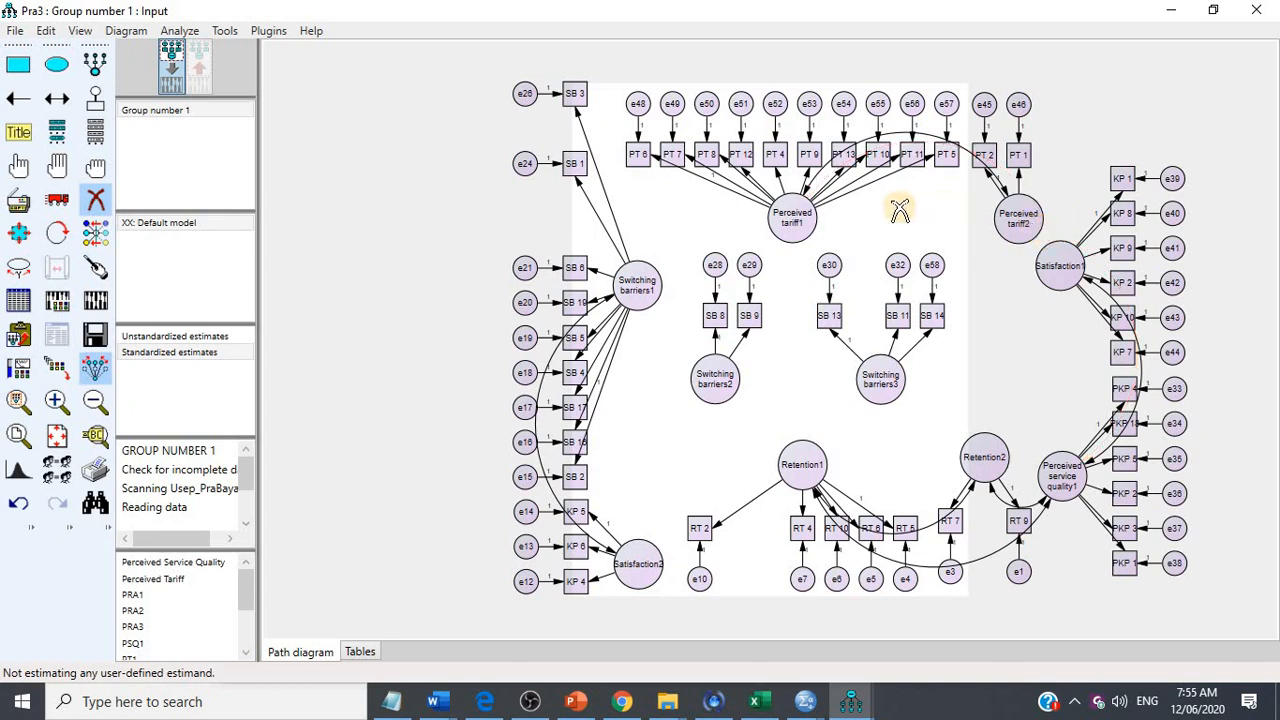
click(815, 193)
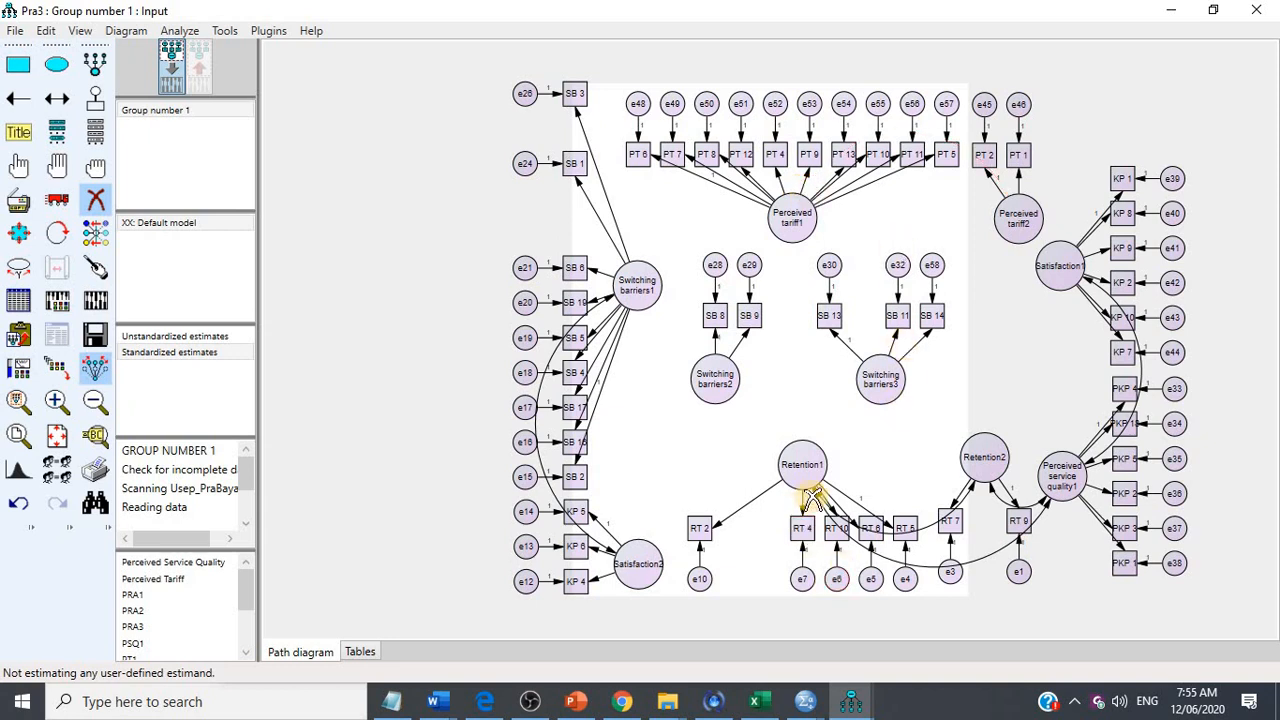
Step: Erase the last covariance arrows among Retention1, Retention2, Perceived service quality1 and Satisfaction1, and between Switching barriers1 and Satisfaction2
click(815, 495)
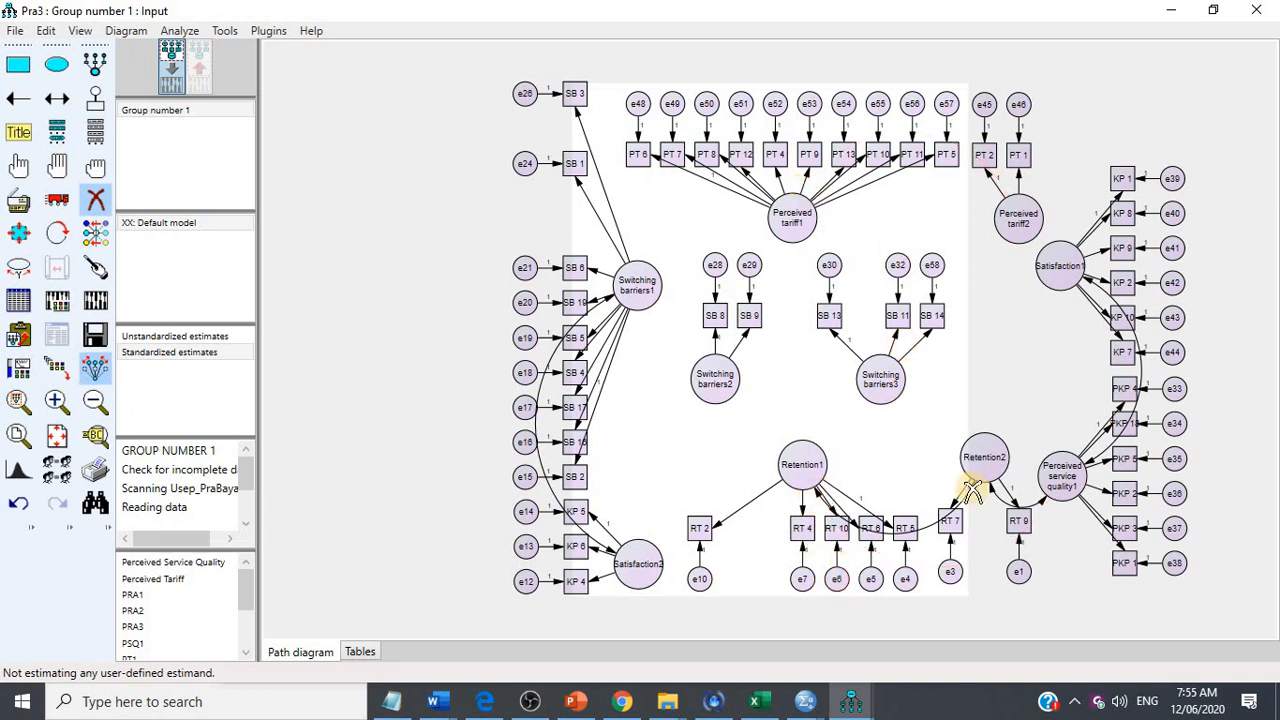
click(972, 490)
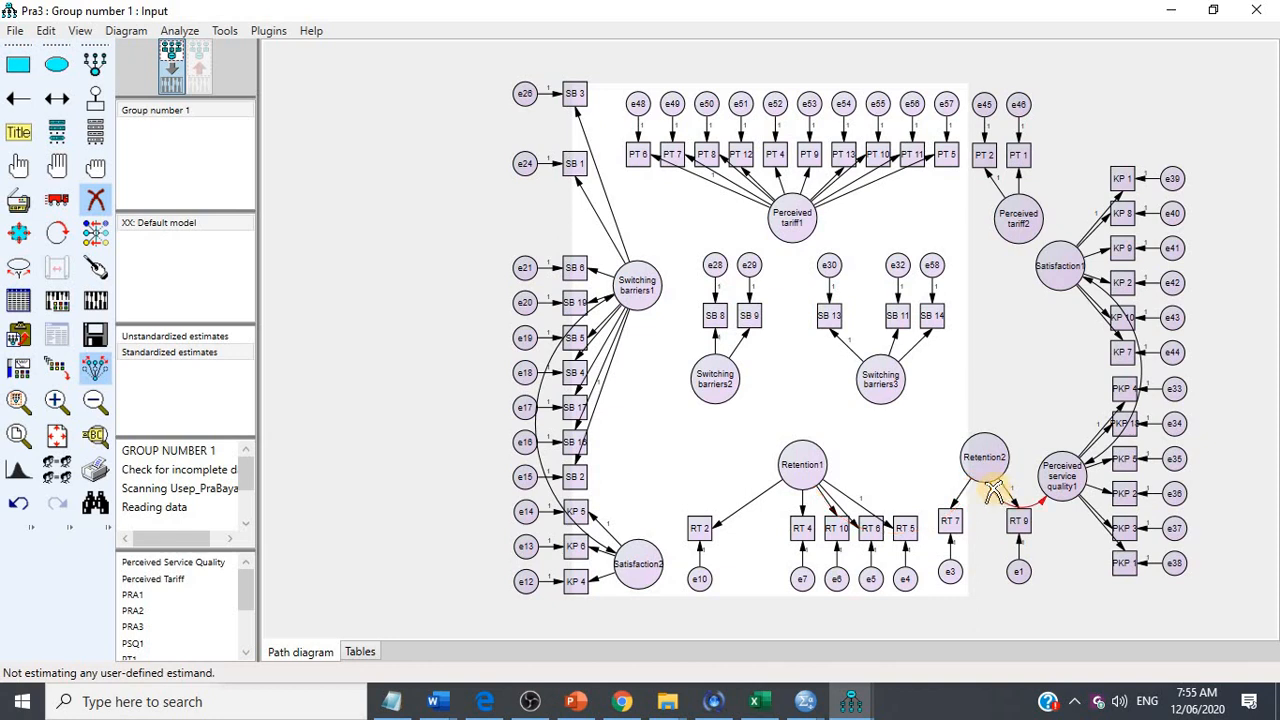
click(1102, 456)
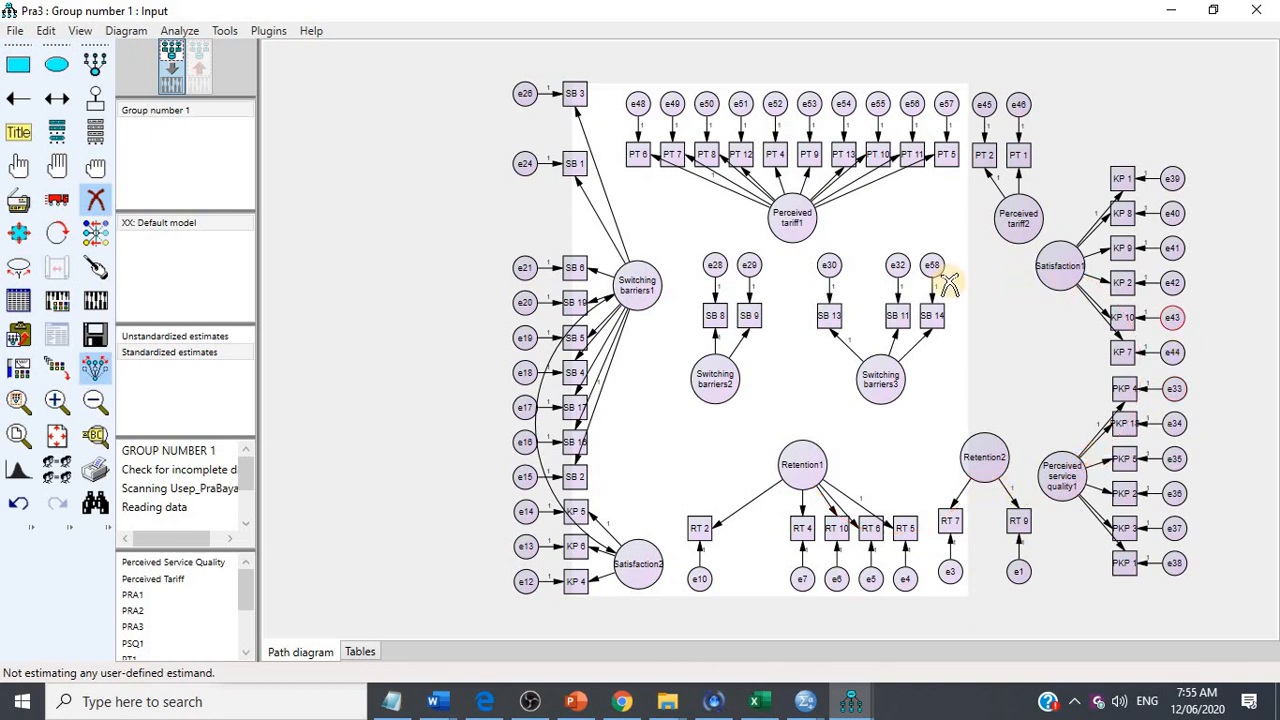
click(607, 302)
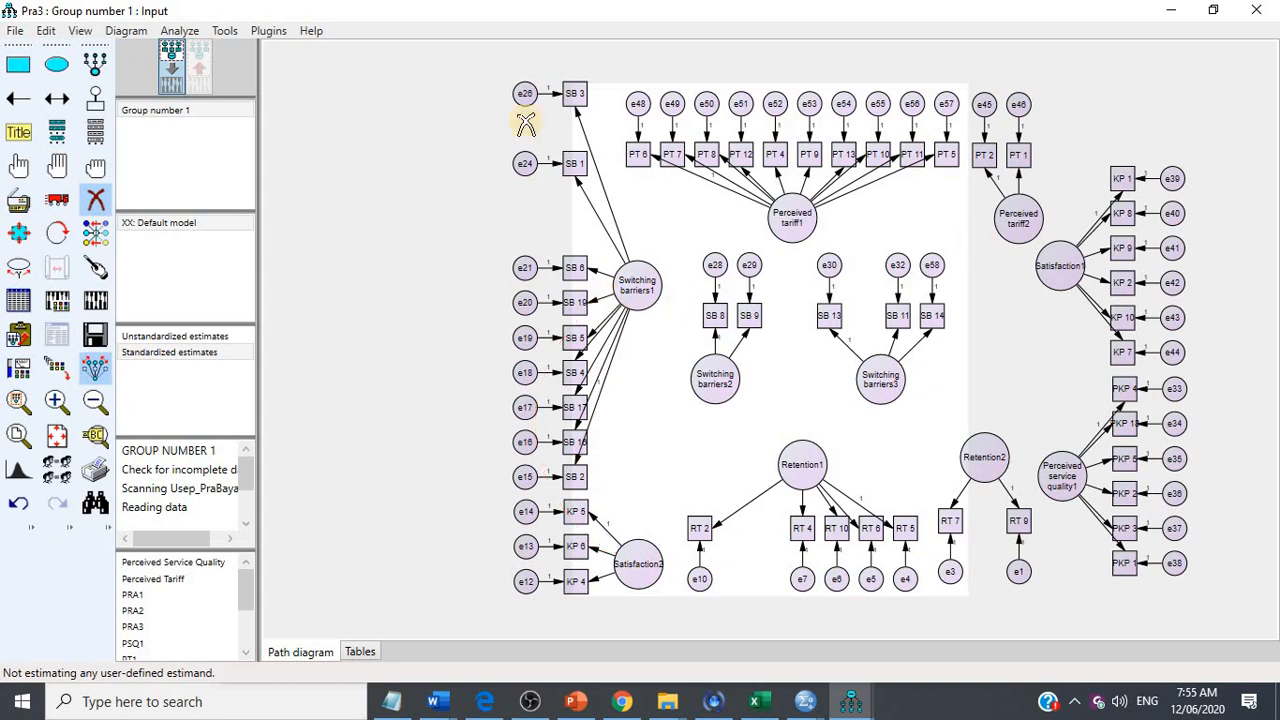
Step: Set the diagram's paper size to Landscape - A4 in the interface properties and apply it
click(88, 36)
click(107, 53)
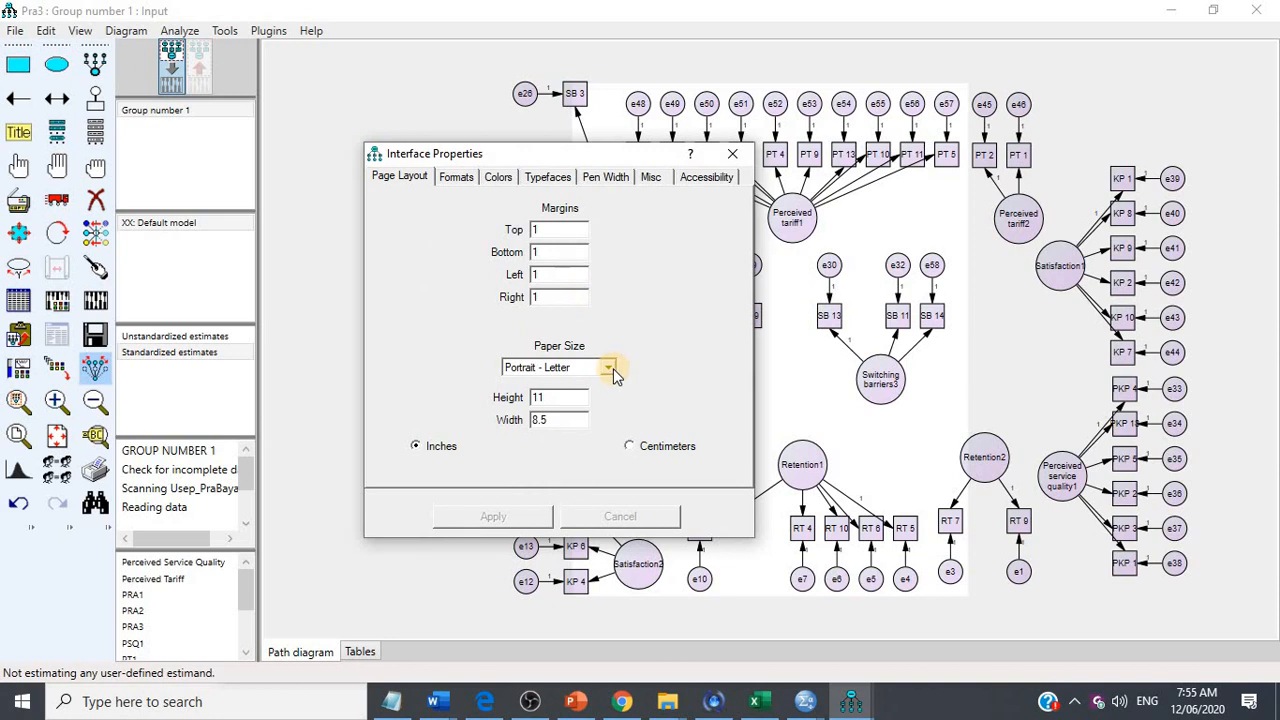
click(608, 368)
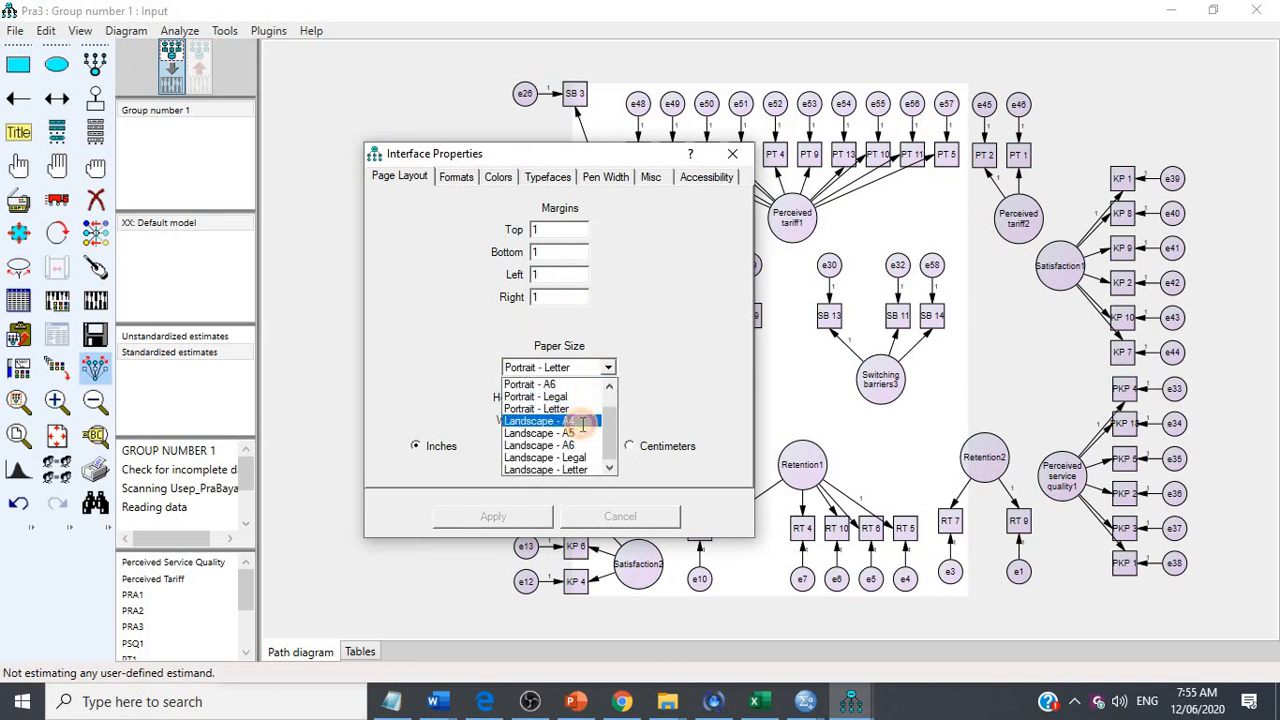
click(583, 424)
click(508, 516)
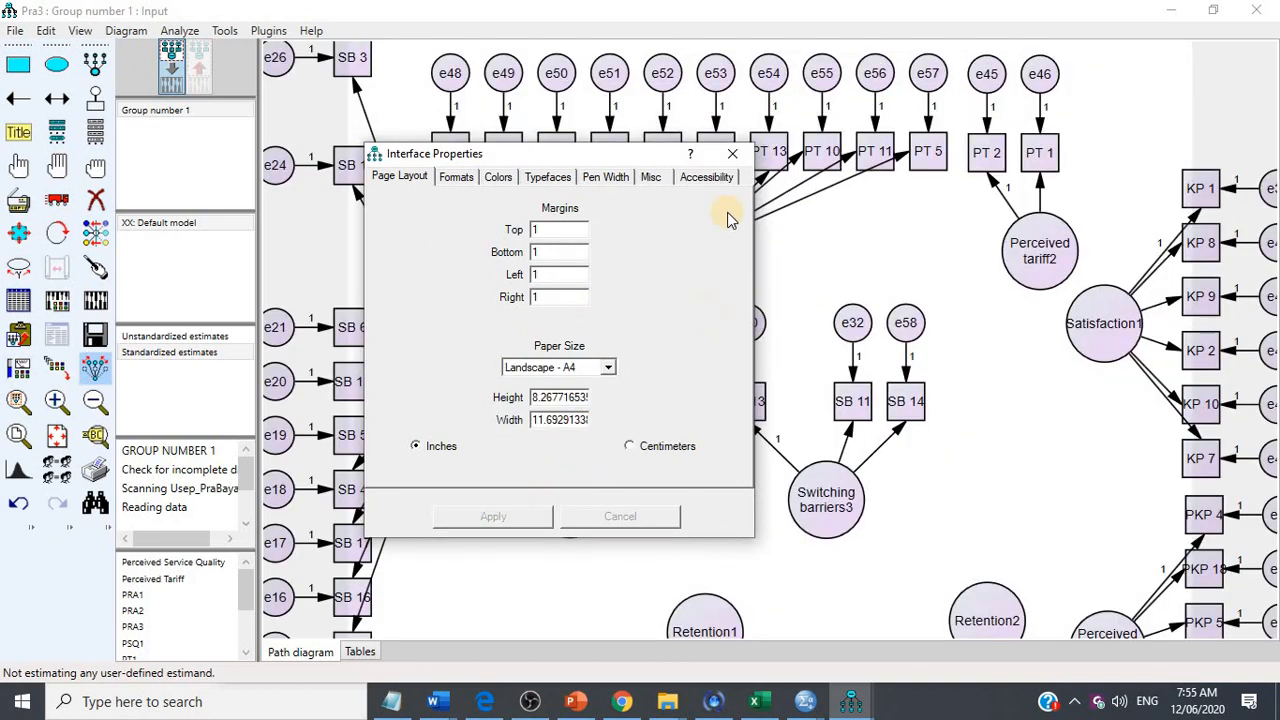
click(732, 155)
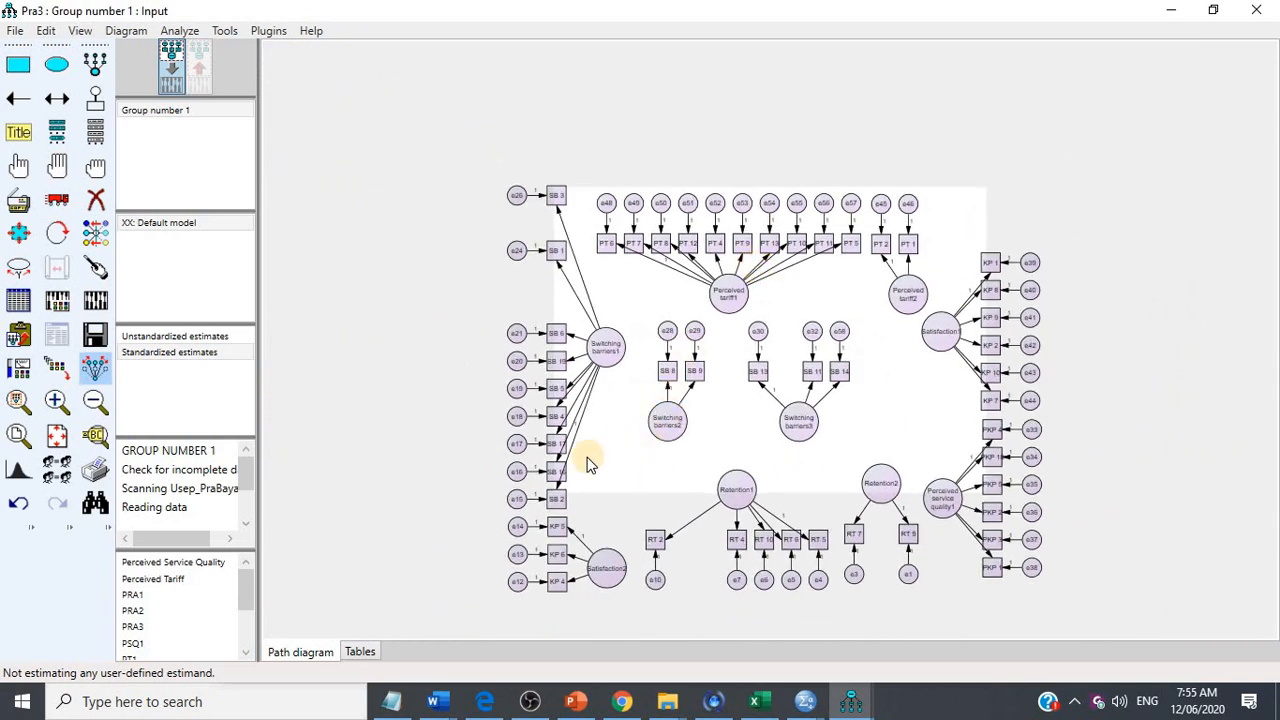
Step: Move Satisfaction2 and Satisfaction1 to the page's upper-right corner, and Perceived tariff1 and Perceived tariff2 toward its upper-left part
click(57, 200)
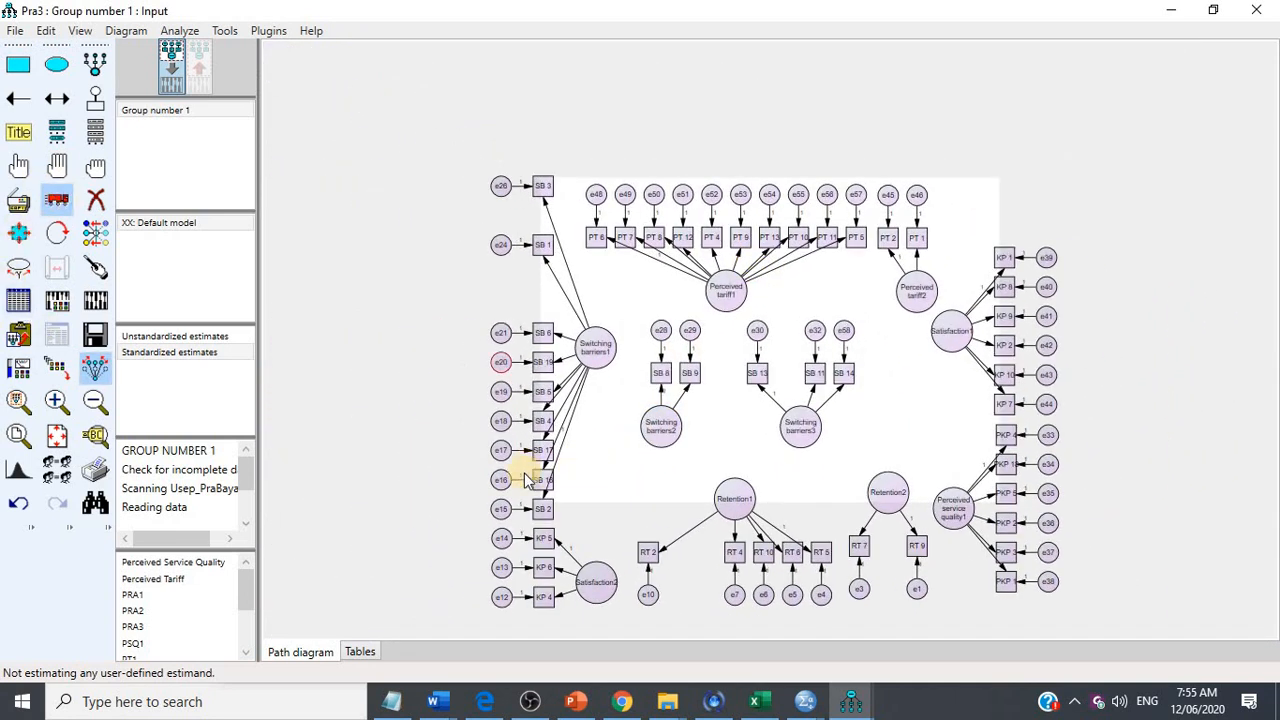
drag(594, 585, 946, 152)
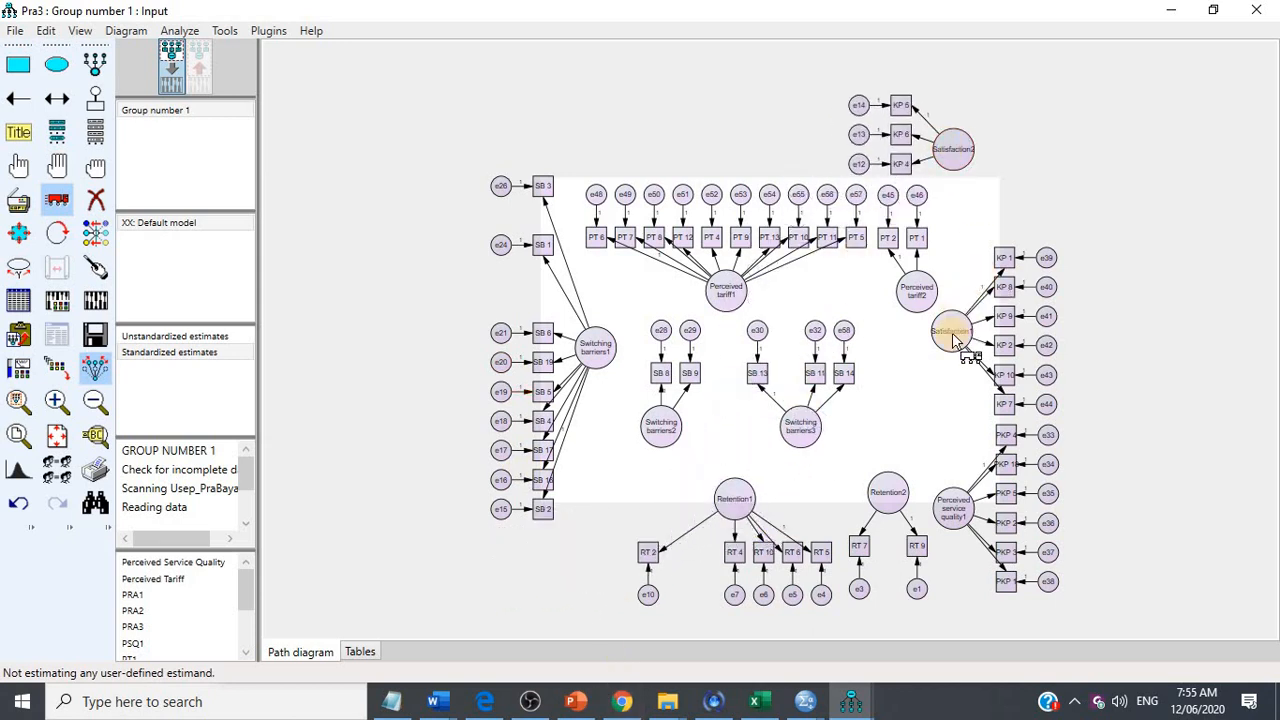
drag(958, 340, 1028, 170)
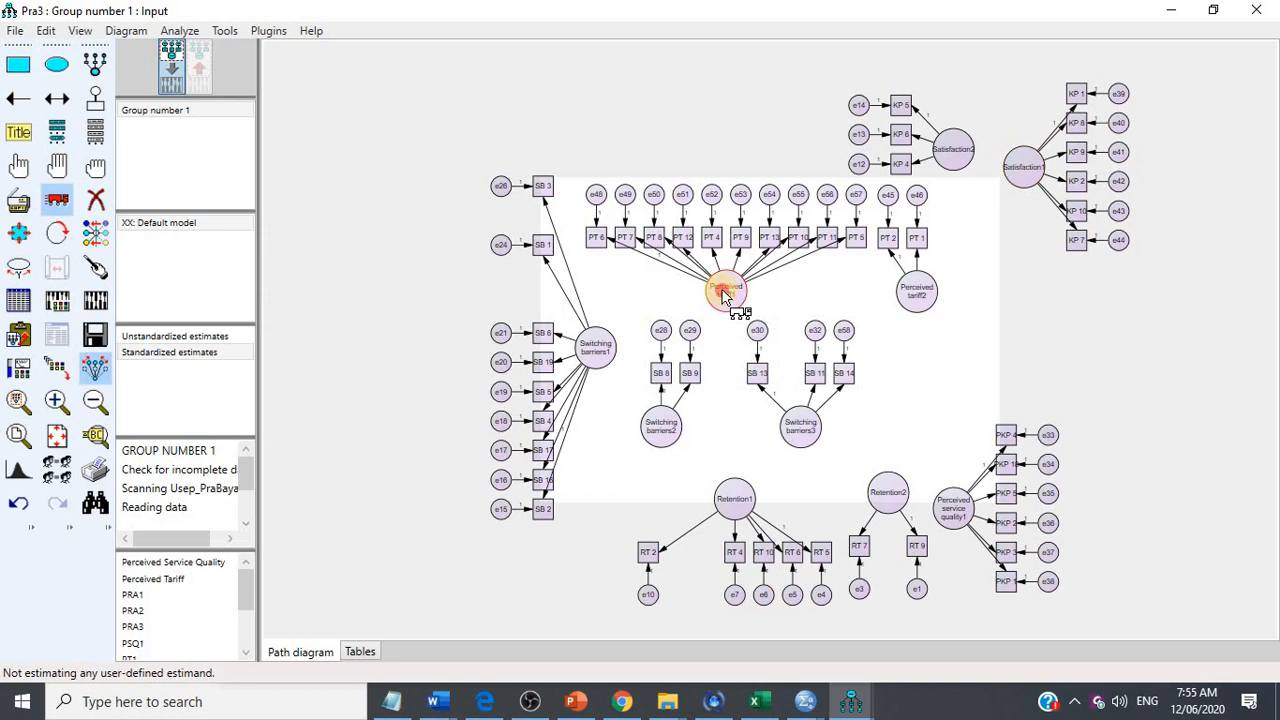
drag(723, 288, 637, 229)
drag(908, 310, 786, 278)
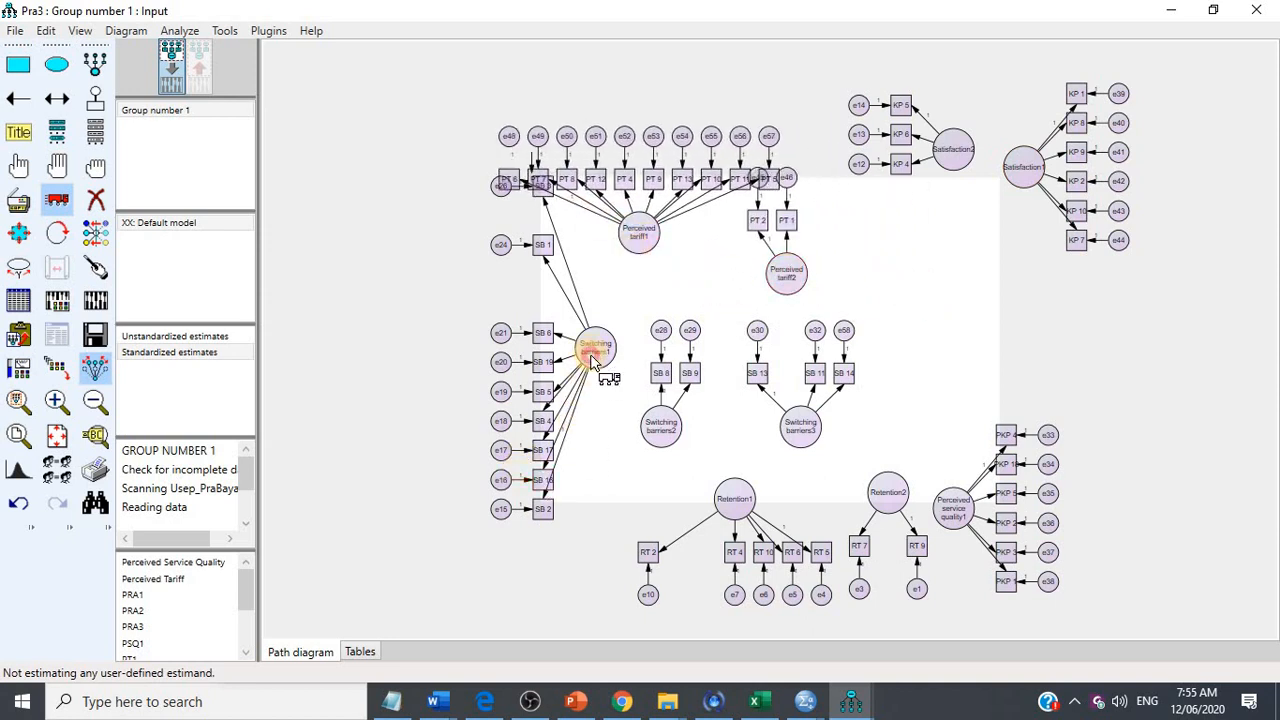
Step: Move Switching barriers1 and Perceived service quality1 to the page's lower edge, and stack Retention1 above Retention2 along its right edge
drag(600, 362, 608, 520)
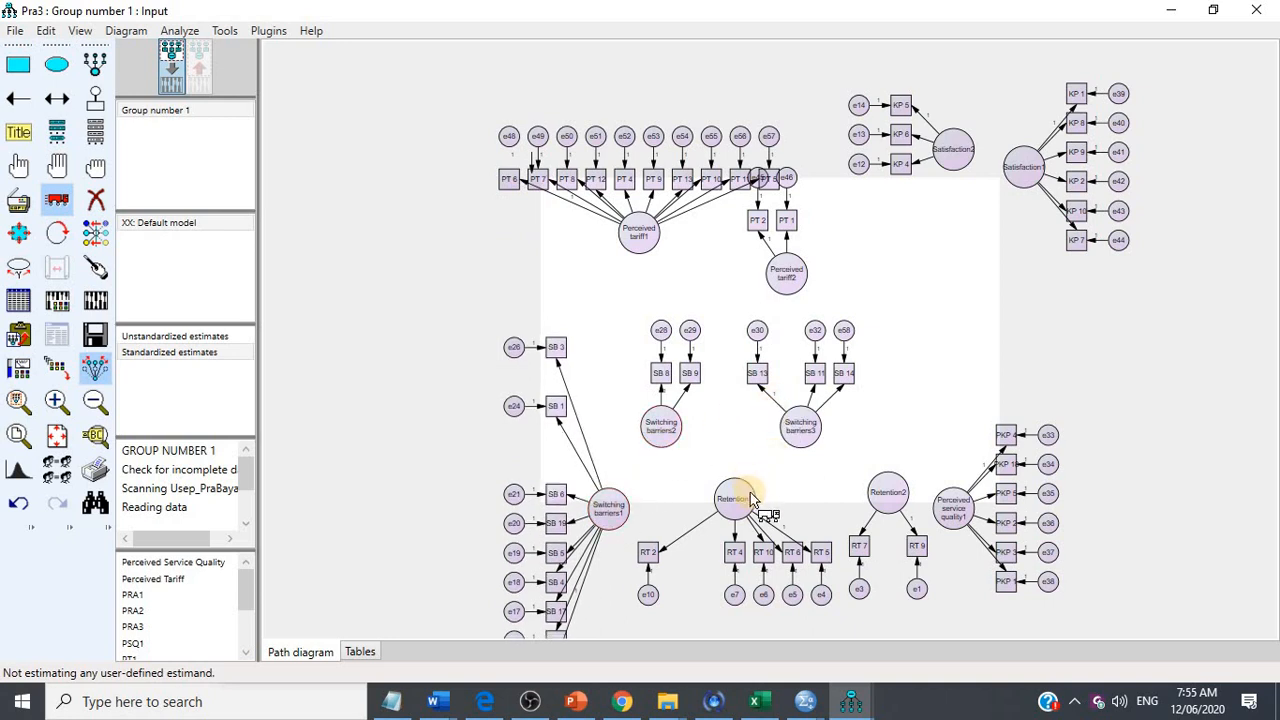
drag(741, 507, 994, 329)
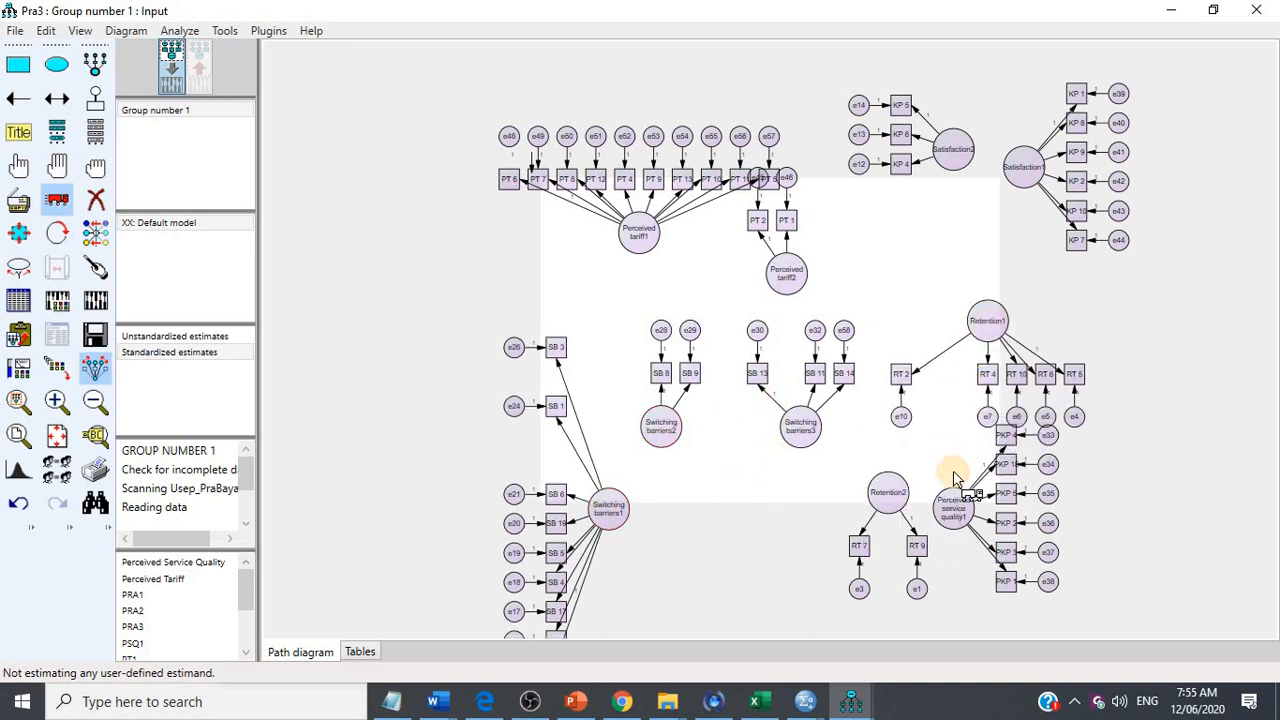
drag(965, 515, 679, 605)
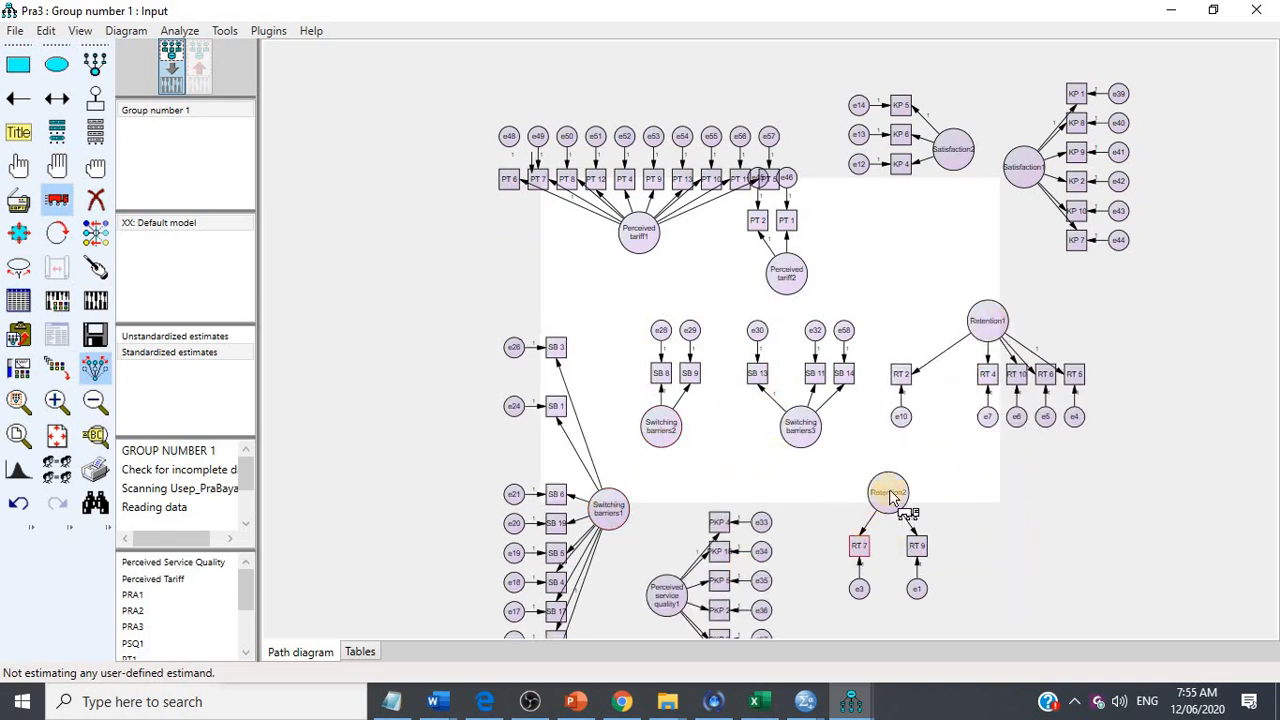
drag(900, 503, 926, 497)
drag(995, 465, 995, 465)
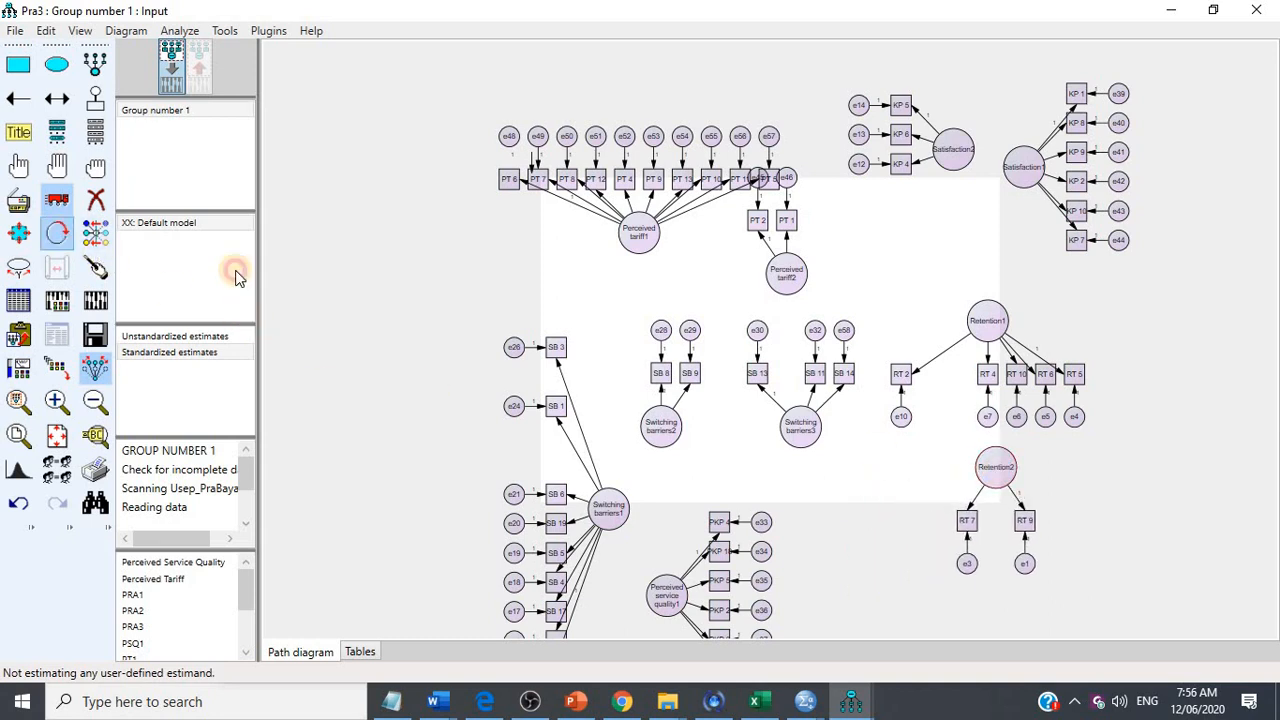
Step: Rotate the indicators of Retention1 and Retention2 to the right side of their latent variables
double_click(990, 325)
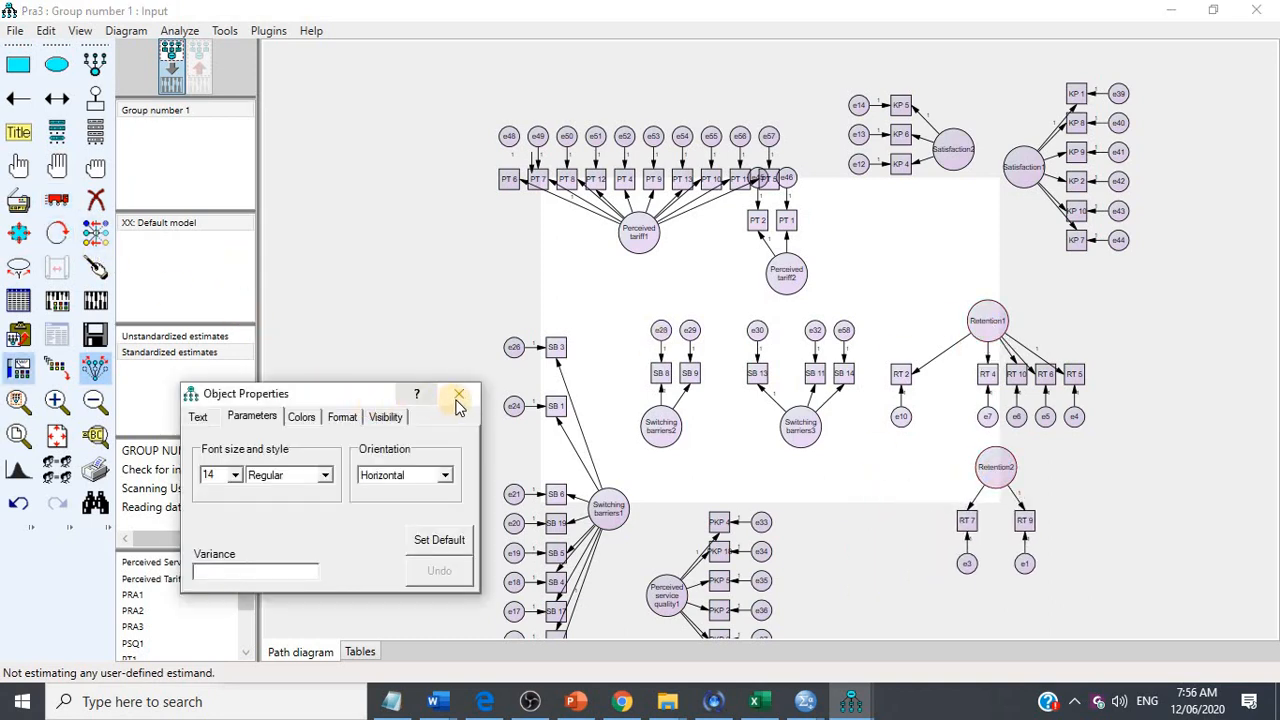
click(57, 233)
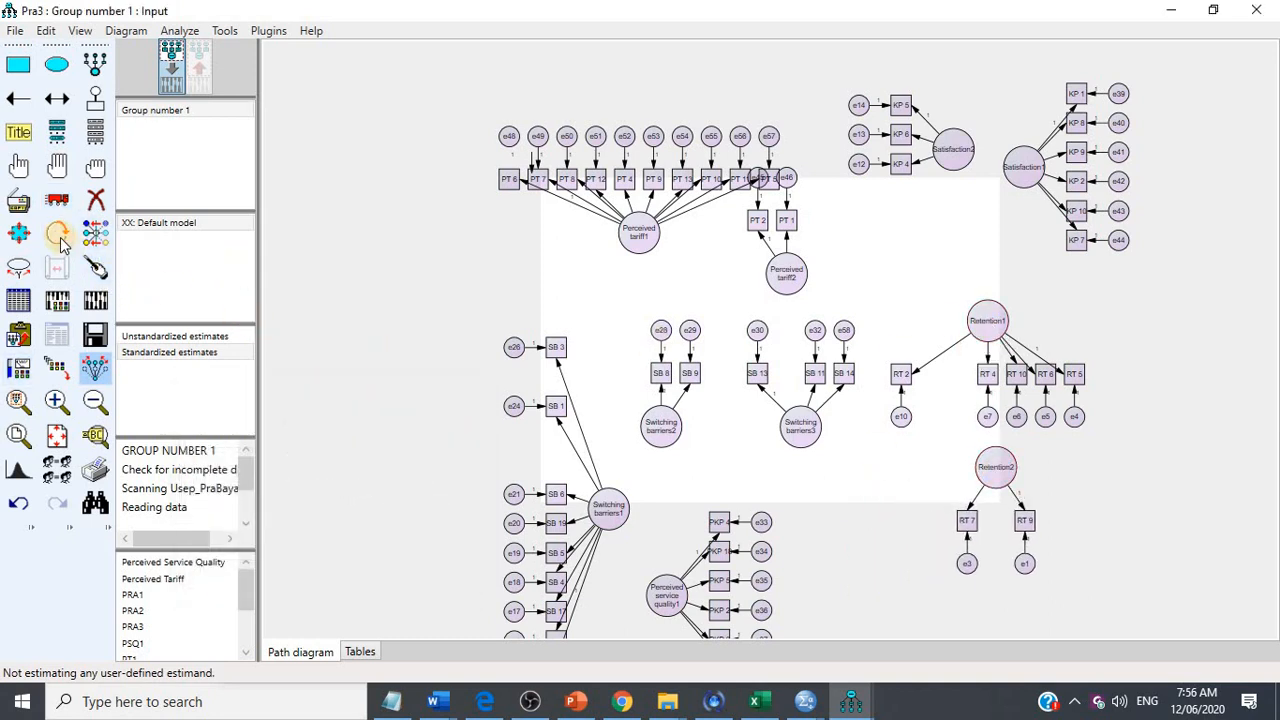
click(987, 324)
click(987, 324)
click(987, 324)
click(995, 467)
click(995, 467)
click(995, 467)
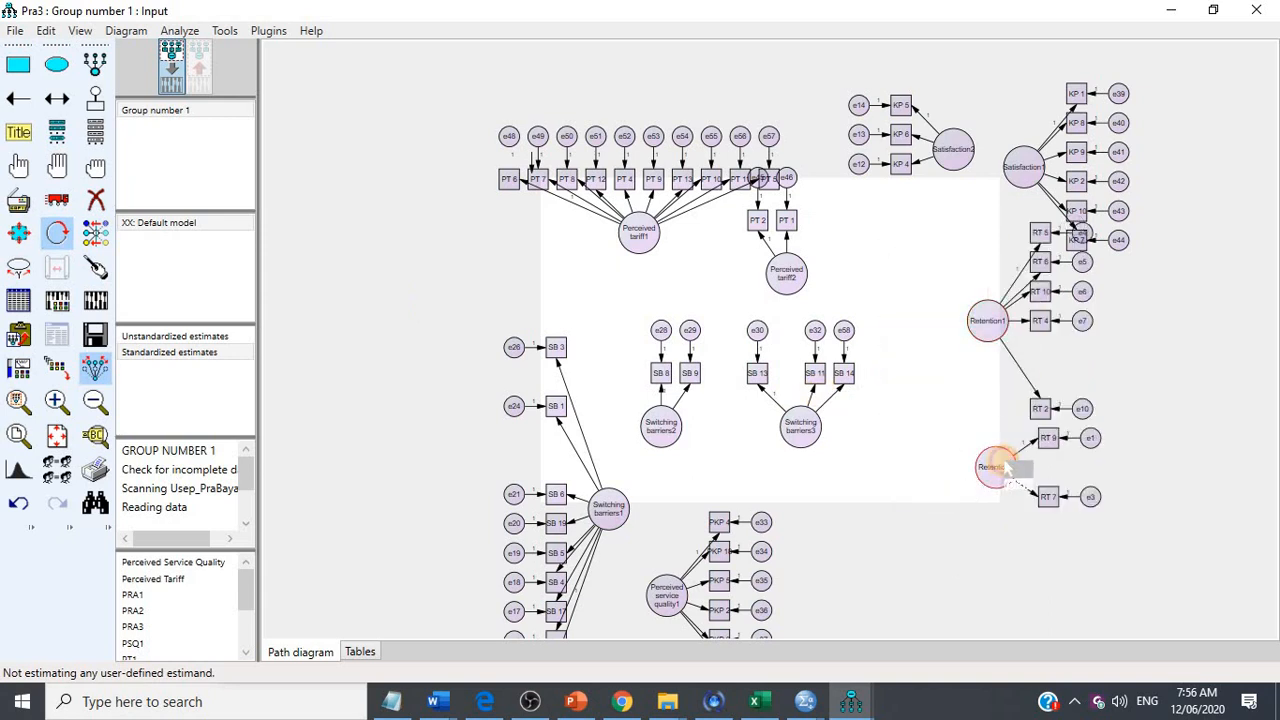
Step: Rotate the indicators of Satisfaction2 and Satisfaction1 so they sit above their latent variables
click(66, 203)
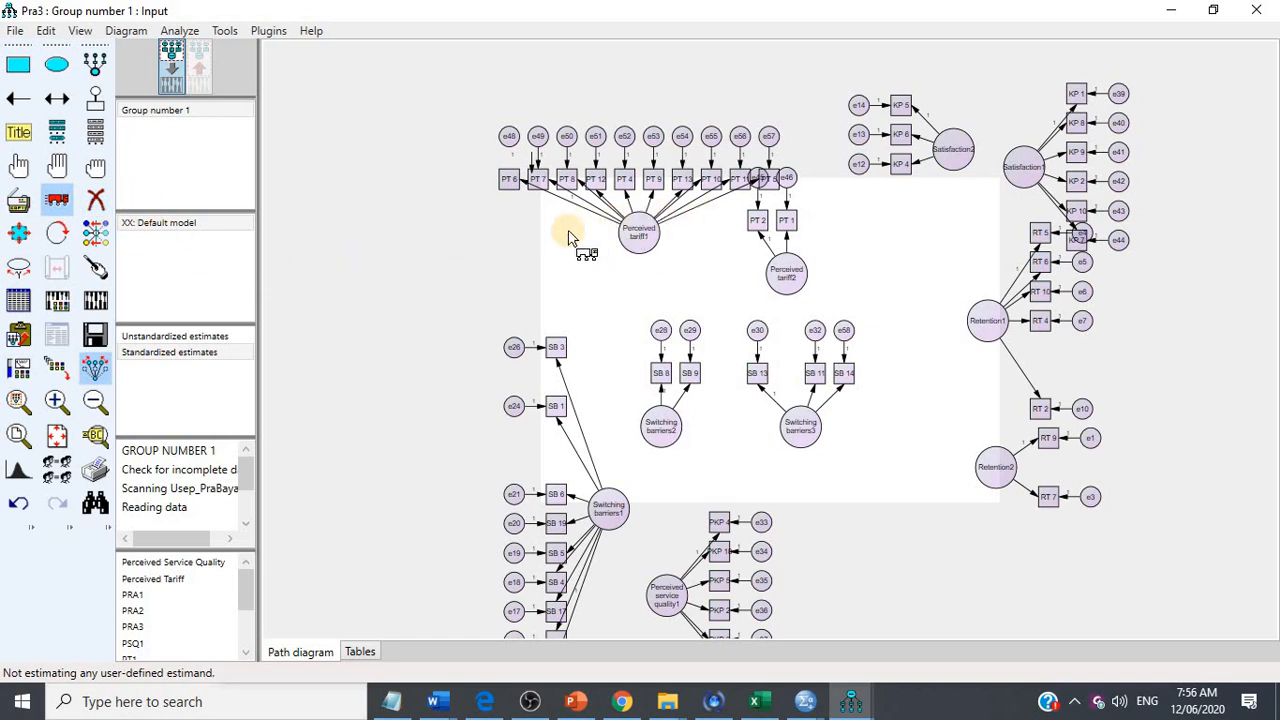
click(57, 232)
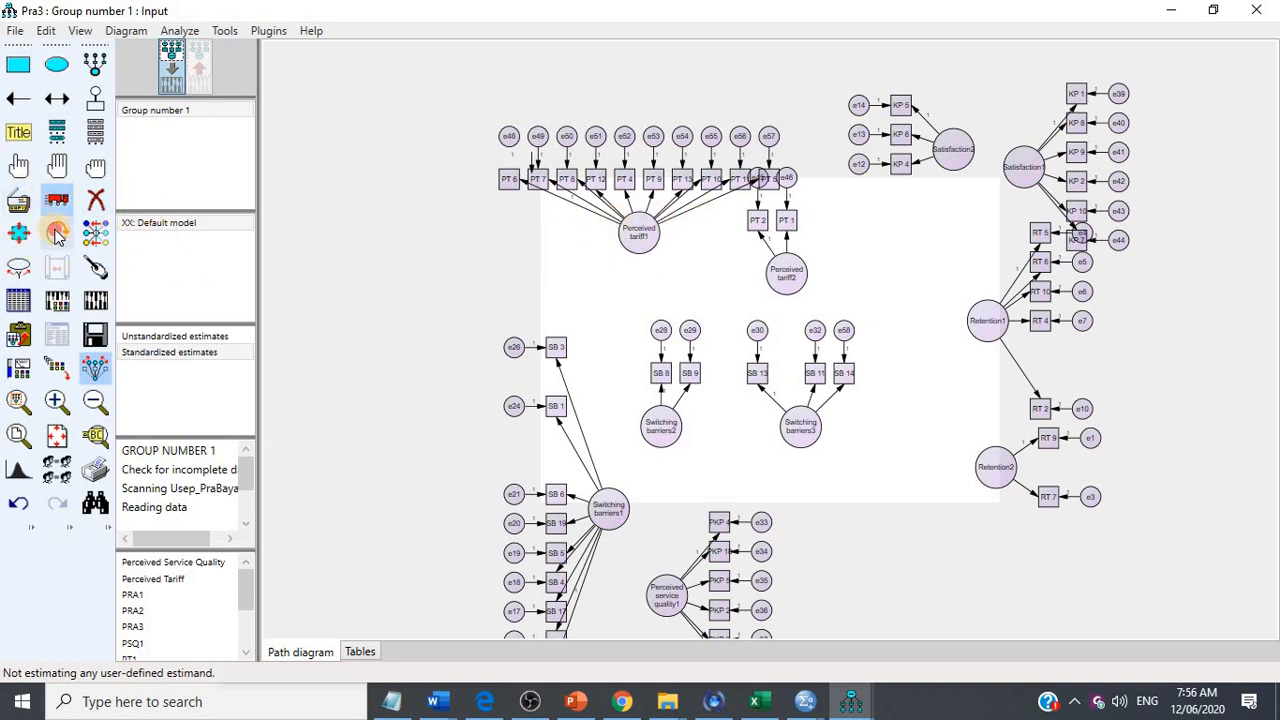
click(953, 149)
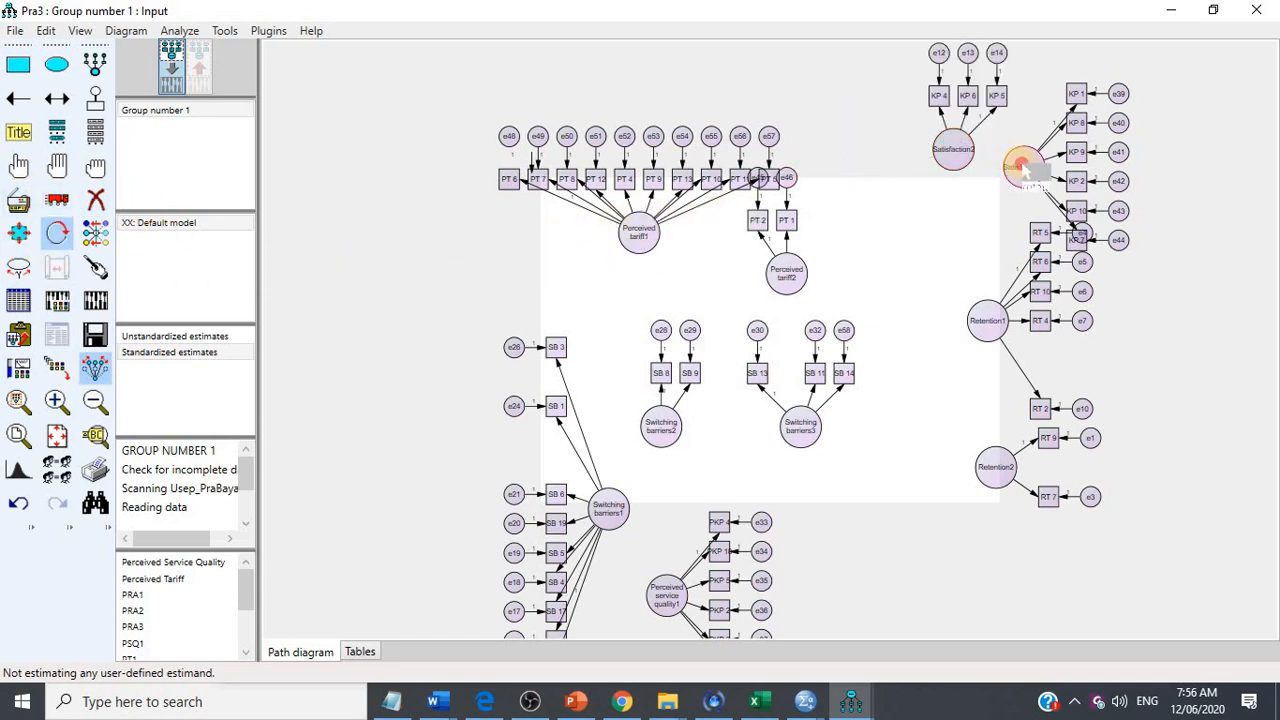
click(1005, 162)
click(1005, 162)
click(1015, 165)
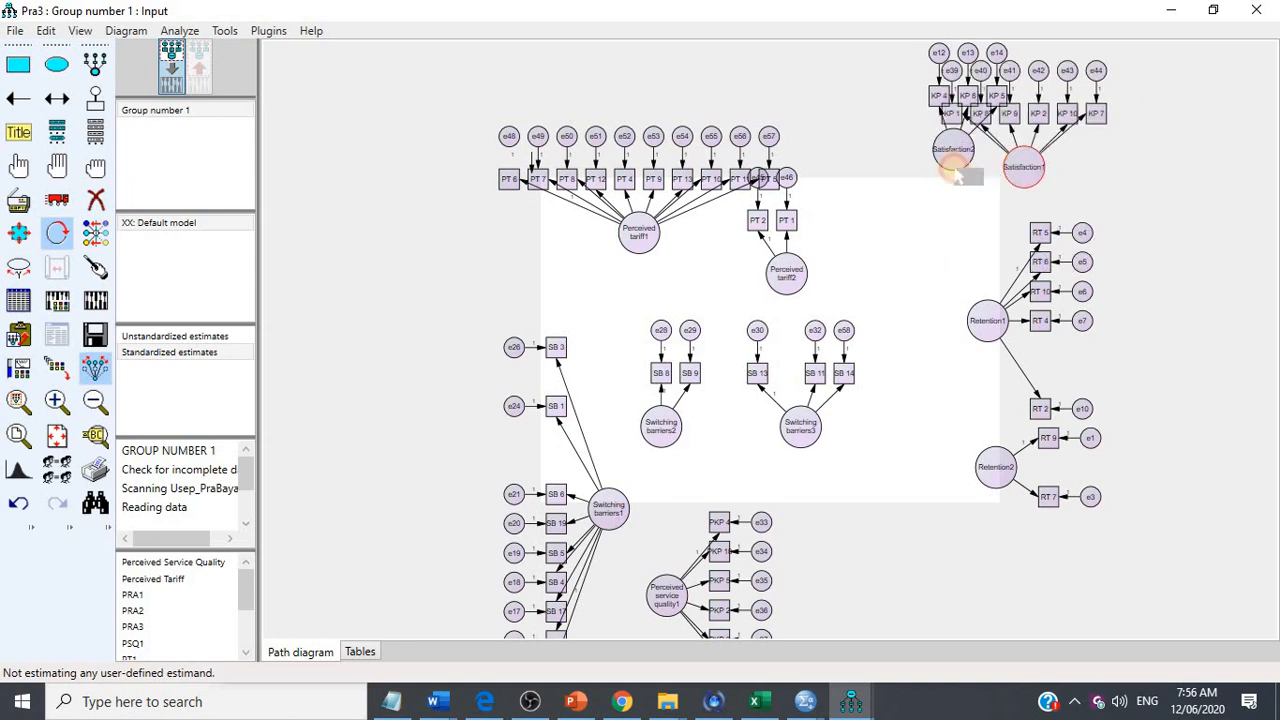
Step: Move Satisfaction1 to the left of Satisfaction2, then place Perceived tariff1 at the page's left edge with its indicators rotated to the left
click(57, 199)
drag(988, 183, 788, 169)
drag(632, 243, 512, 261)
click(57, 244)
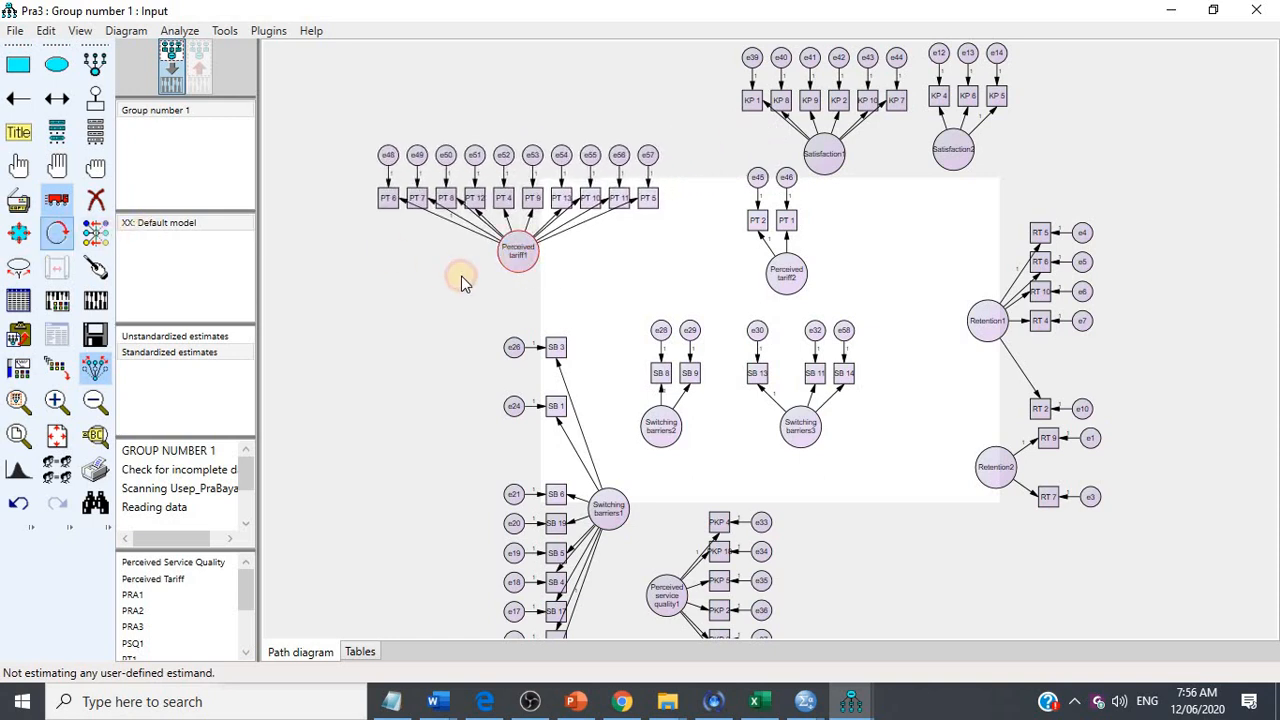
click(516, 252)
click(516, 252)
click(516, 252)
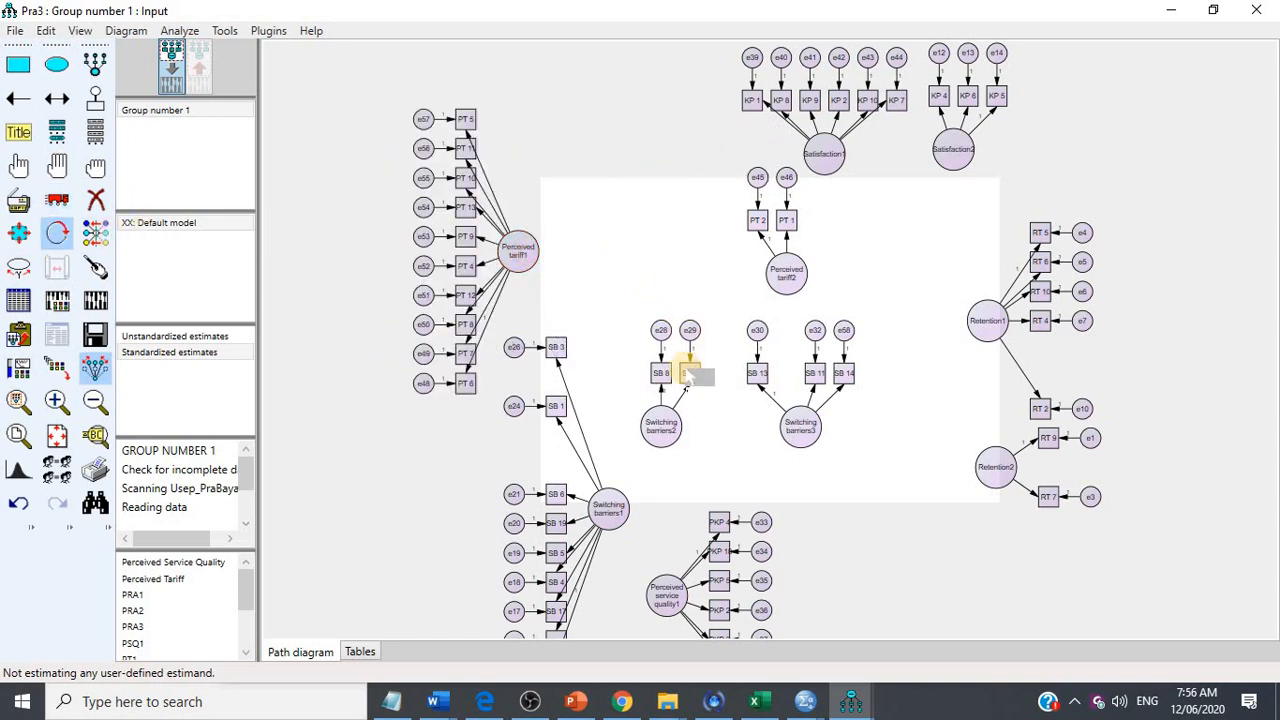
Step: Rotate Perceived tariff2's indicators to its left side and move the construct directly below Perceived tariff1
click(788, 278)
click(788, 278)
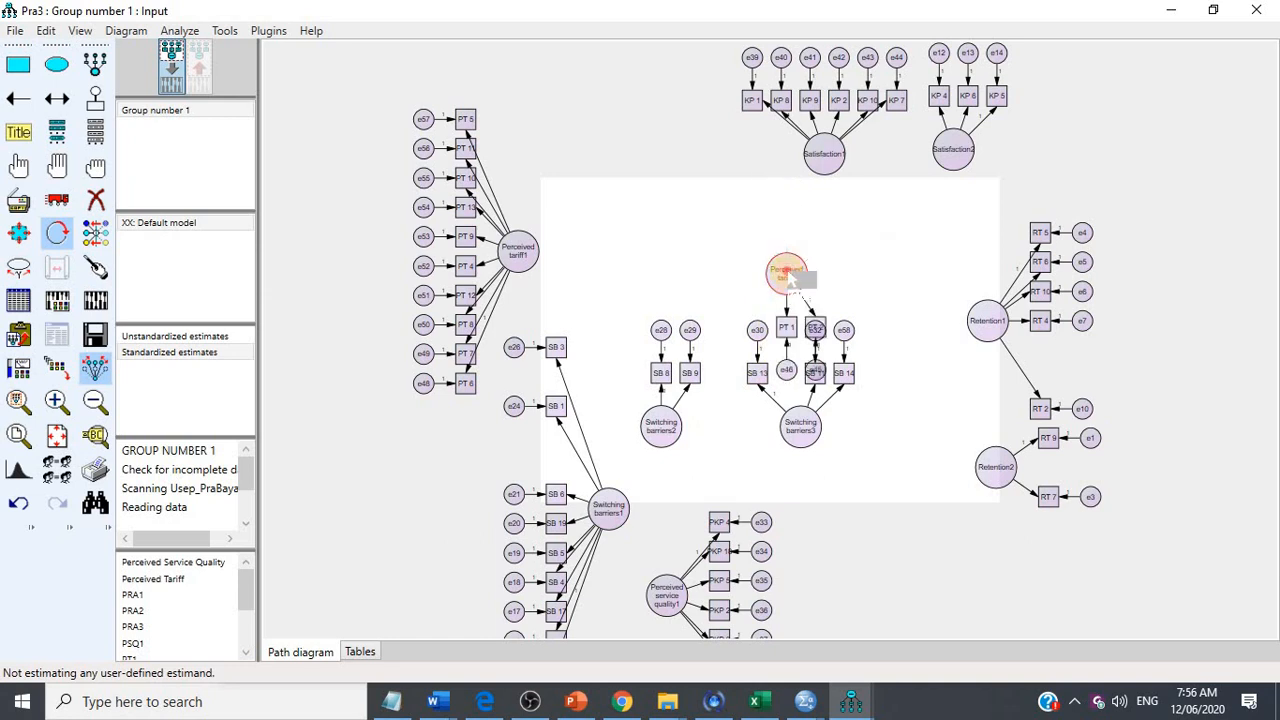
click(788, 278)
click(57, 200)
click(786, 268)
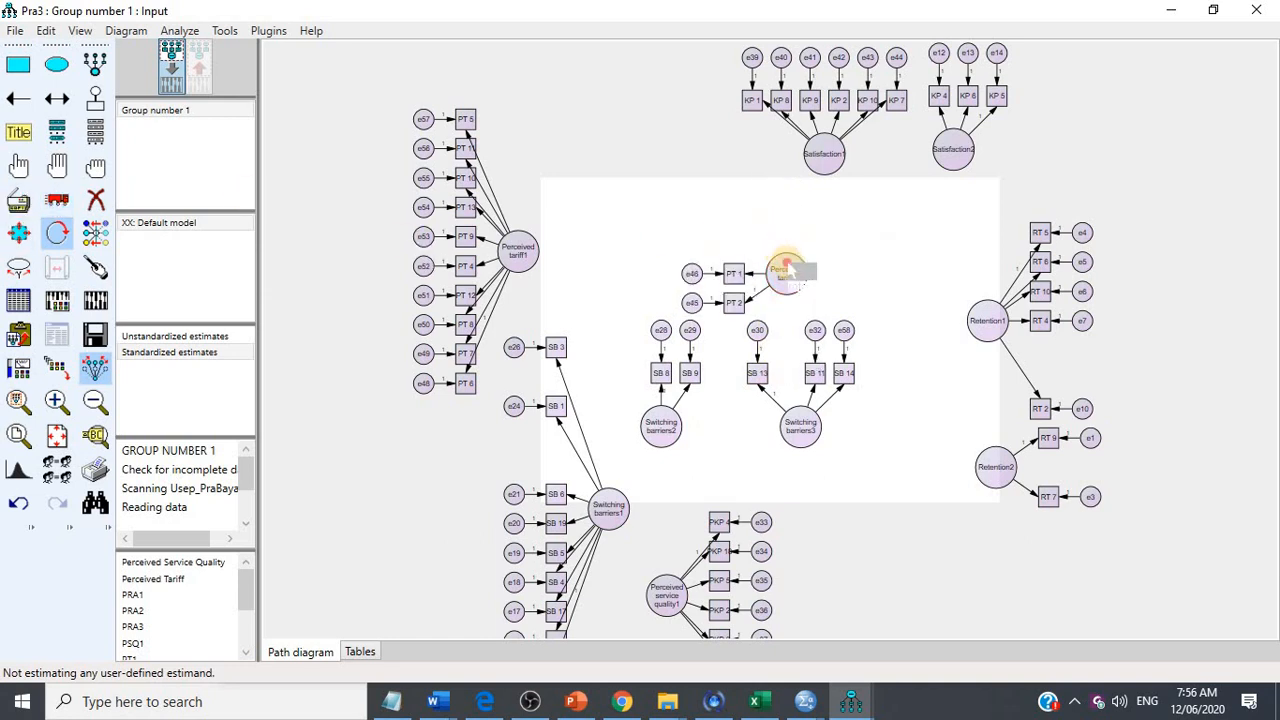
click(786, 268)
click(786, 268)
click(786, 268)
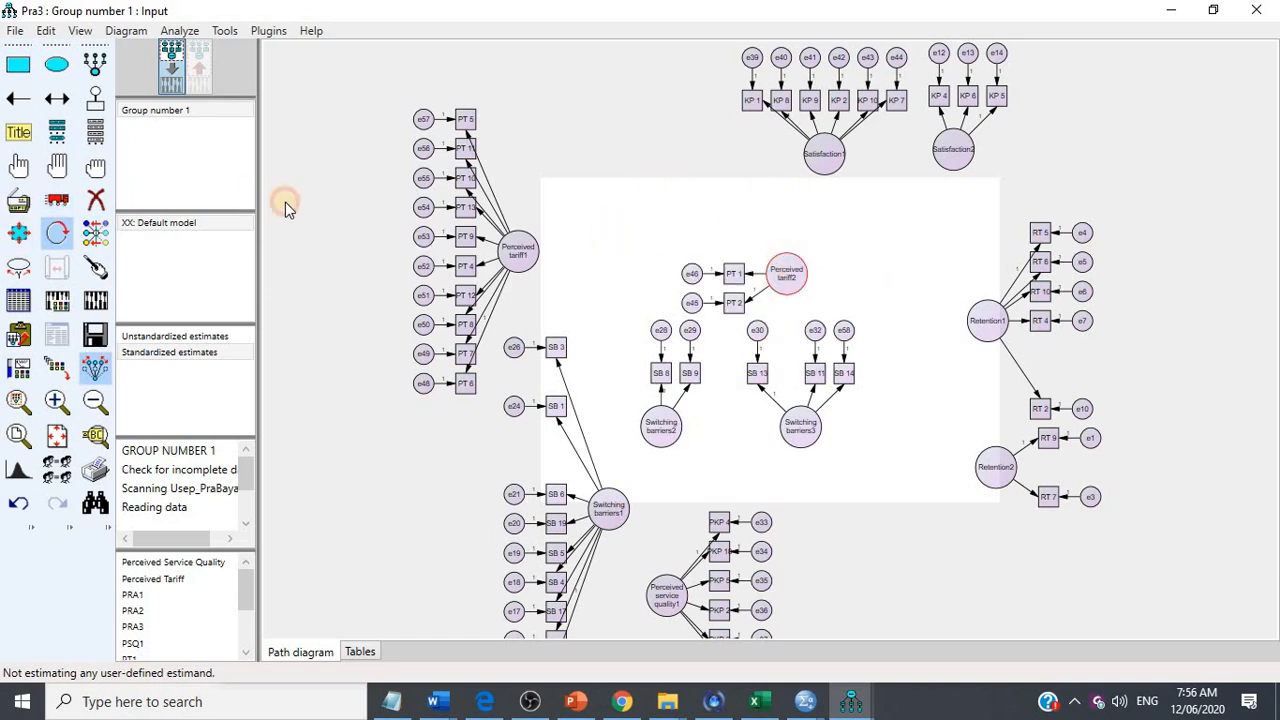
click(57, 200)
drag(788, 276, 517, 140)
drag(535, 322, 515, 438)
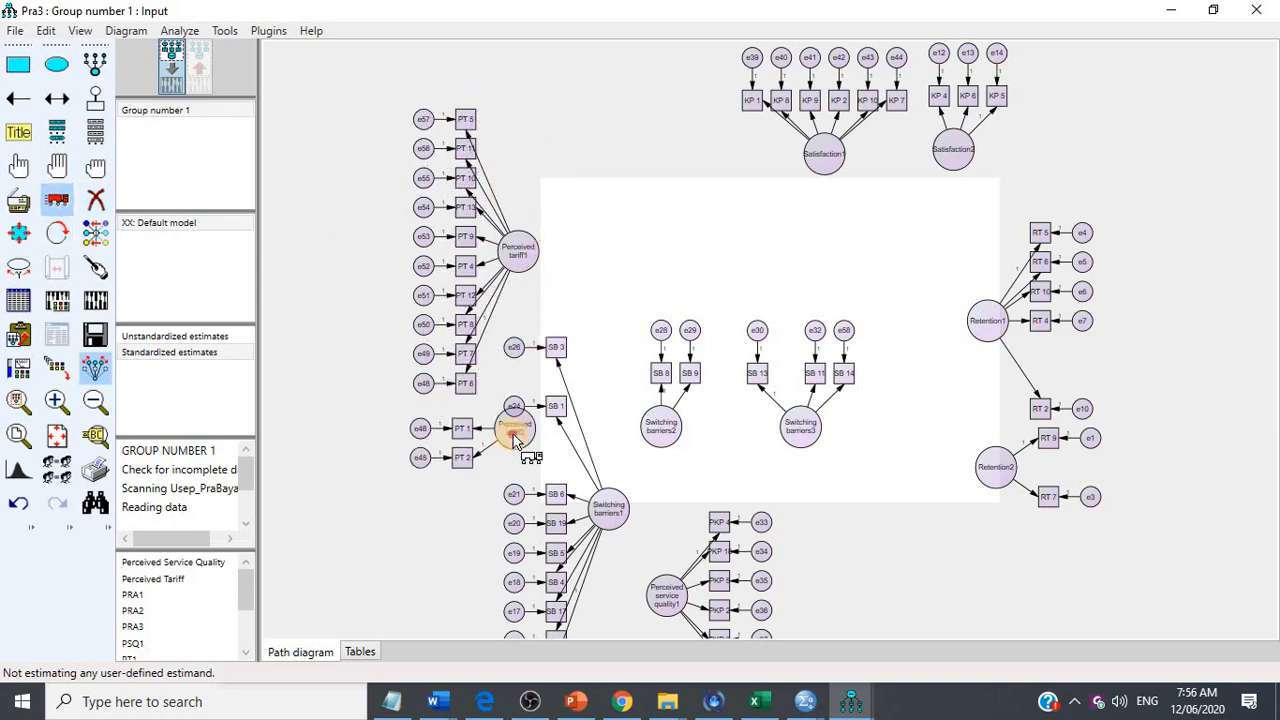
Step: Spread Switching barriers1, Switching barriers2 and Perceived service quality1 from left to right along the page's lower edge
drag(608, 514, 632, 520)
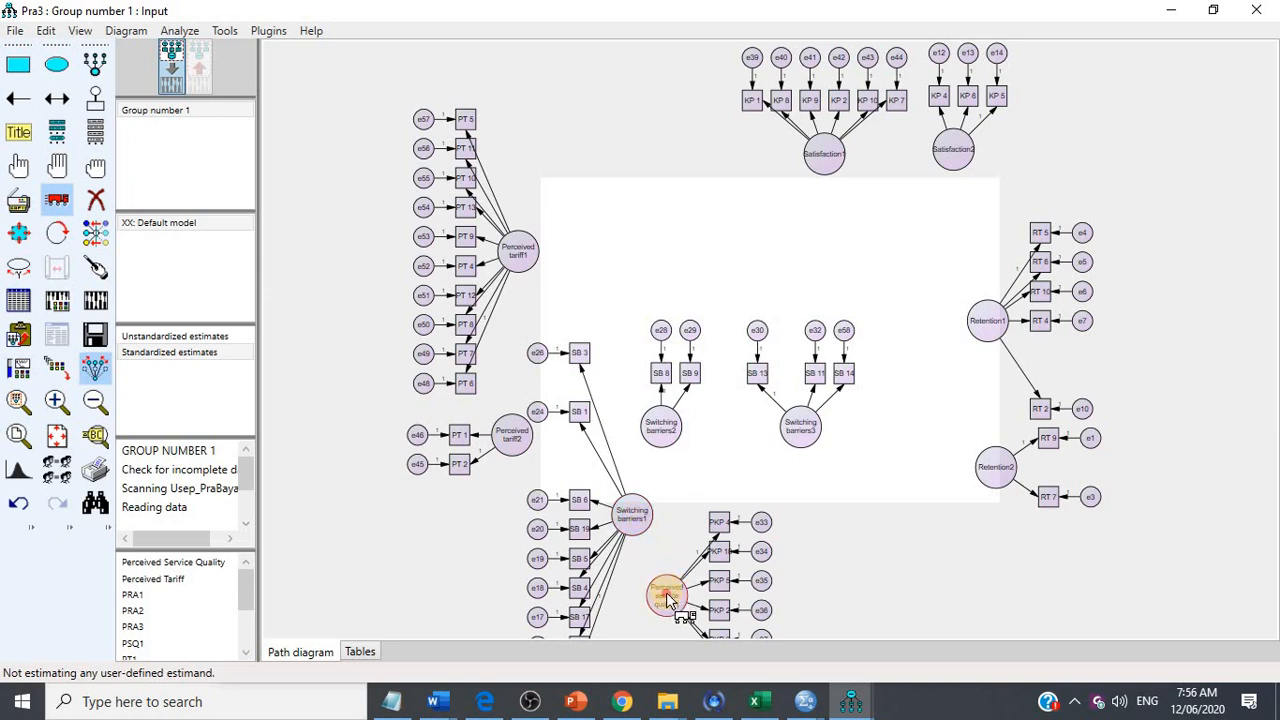
drag(663, 591, 913, 562)
drag(687, 447, 829, 584)
drag(730, 561, 742, 570)
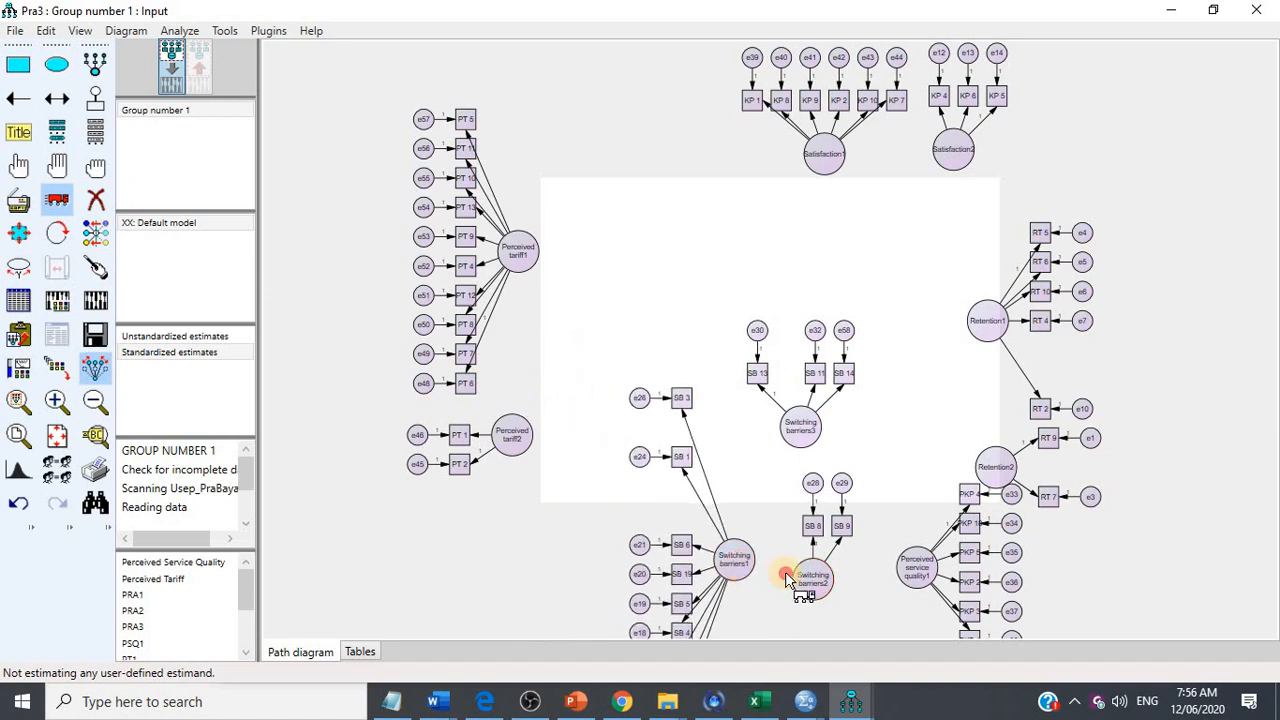
Step: Move Perceived service quality1 below Perceived tariff2 and rotate its indicators to its left side
drag(921, 577, 570, 539)
click(57, 232)
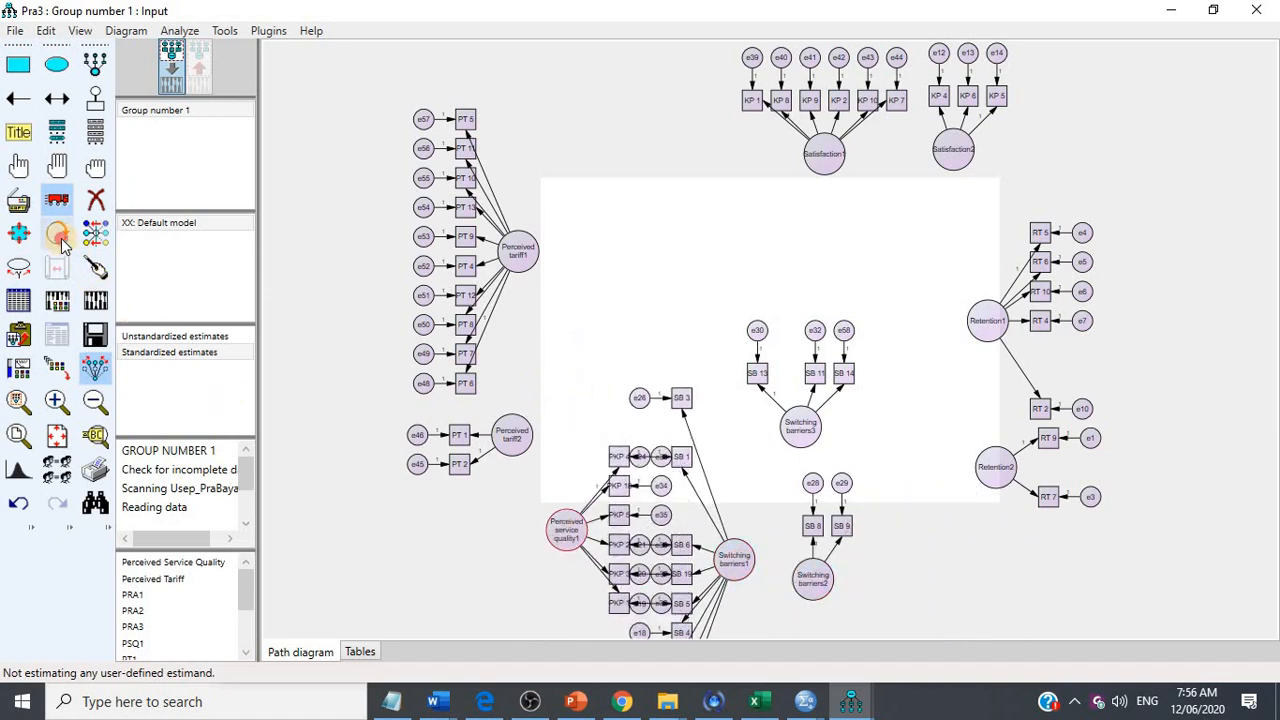
click(564, 526)
click(564, 526)
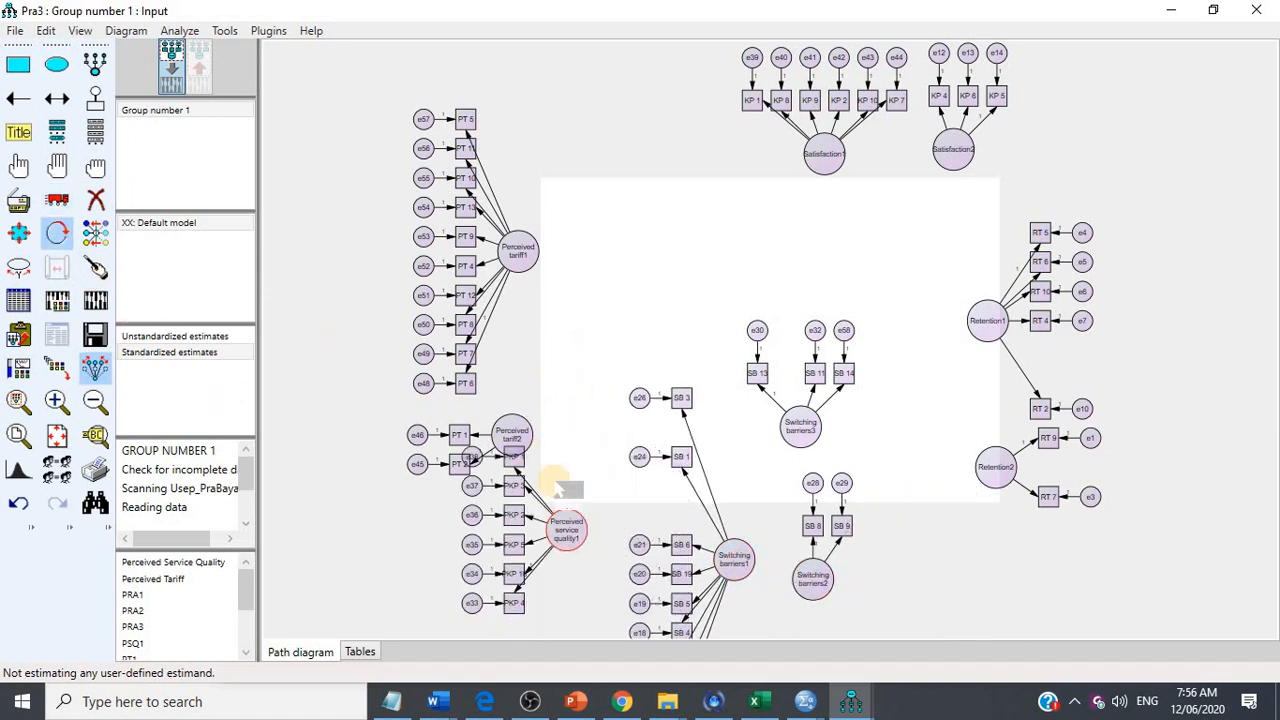
click(57, 199)
drag(560, 563, 552, 592)
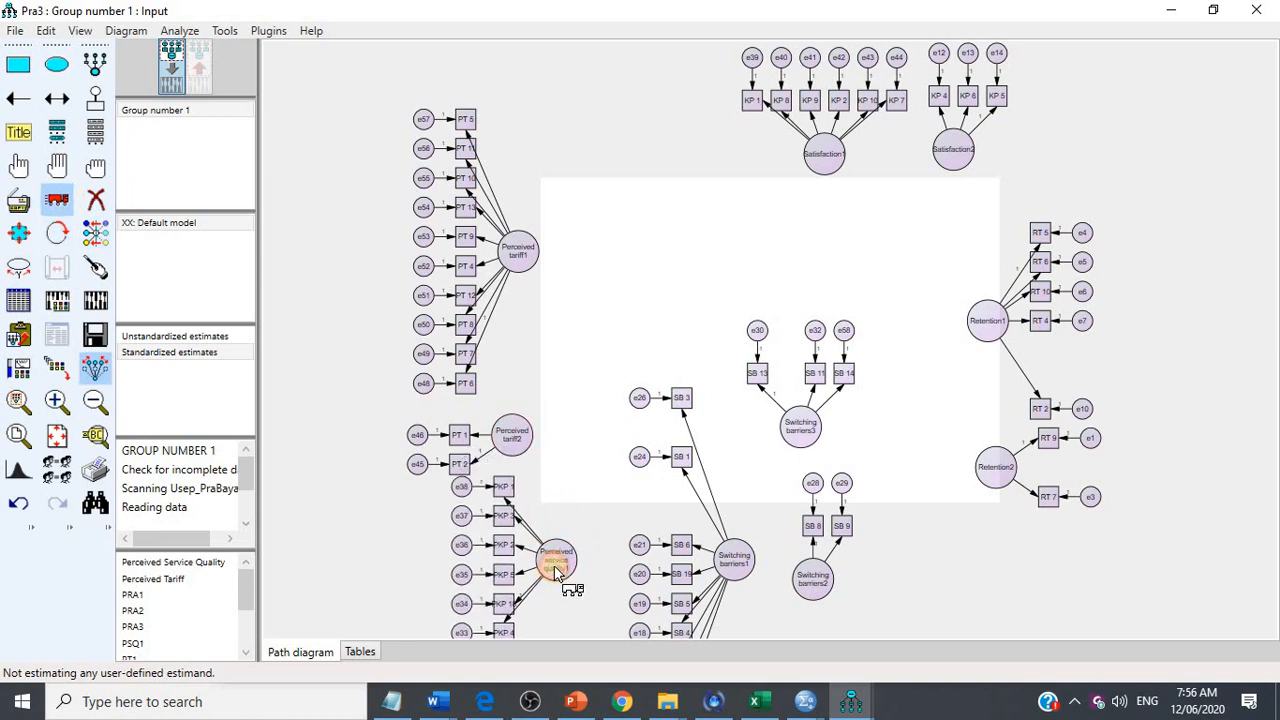
Step: Move Switching barriers3 and Switching barriers1 to the page's lower-right corner, and place Satisfaction1 and Satisfaction2 side by side near its top edge
drag(803, 429, 970, 545)
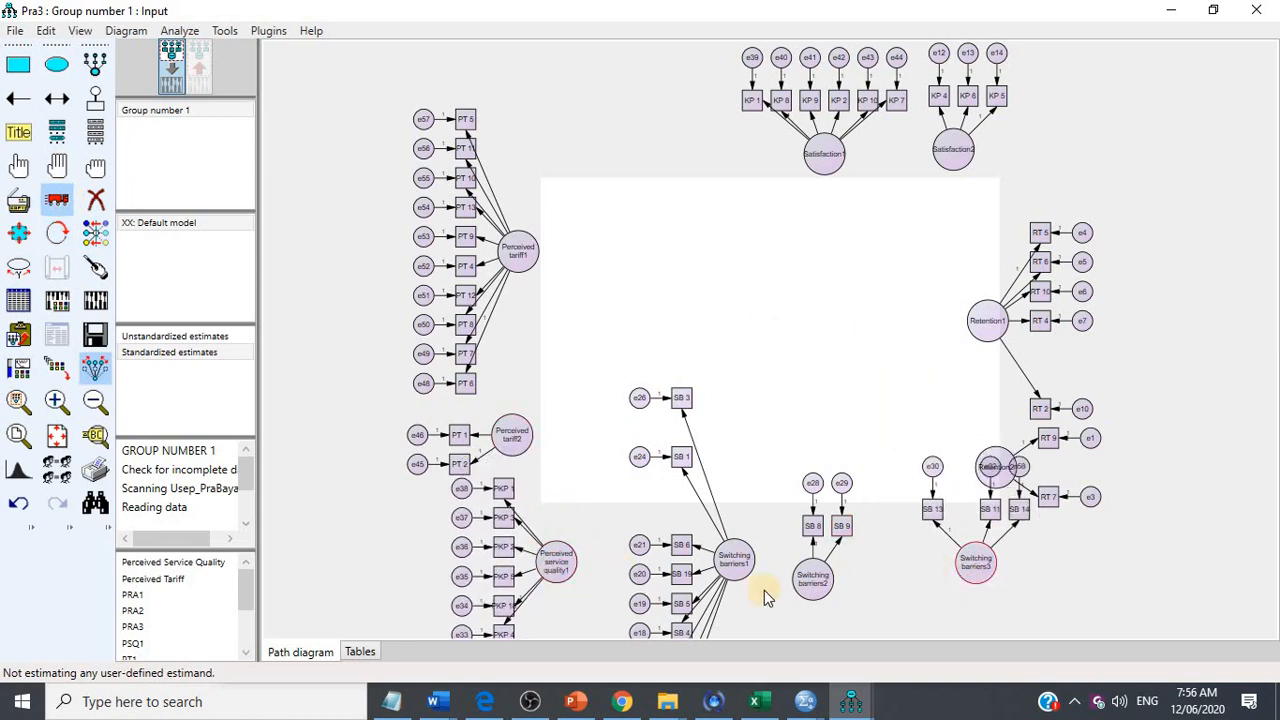
drag(734, 568, 957, 529)
drag(820, 157, 748, 230)
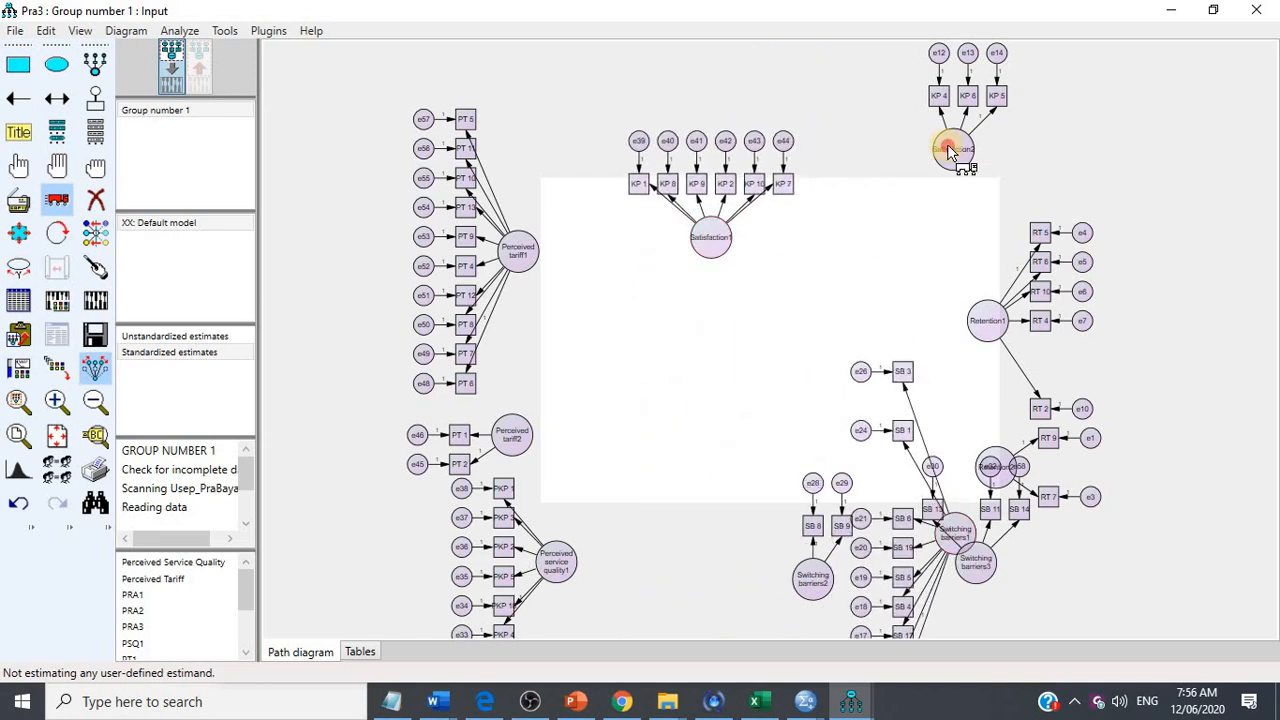
drag(951, 149, 840, 243)
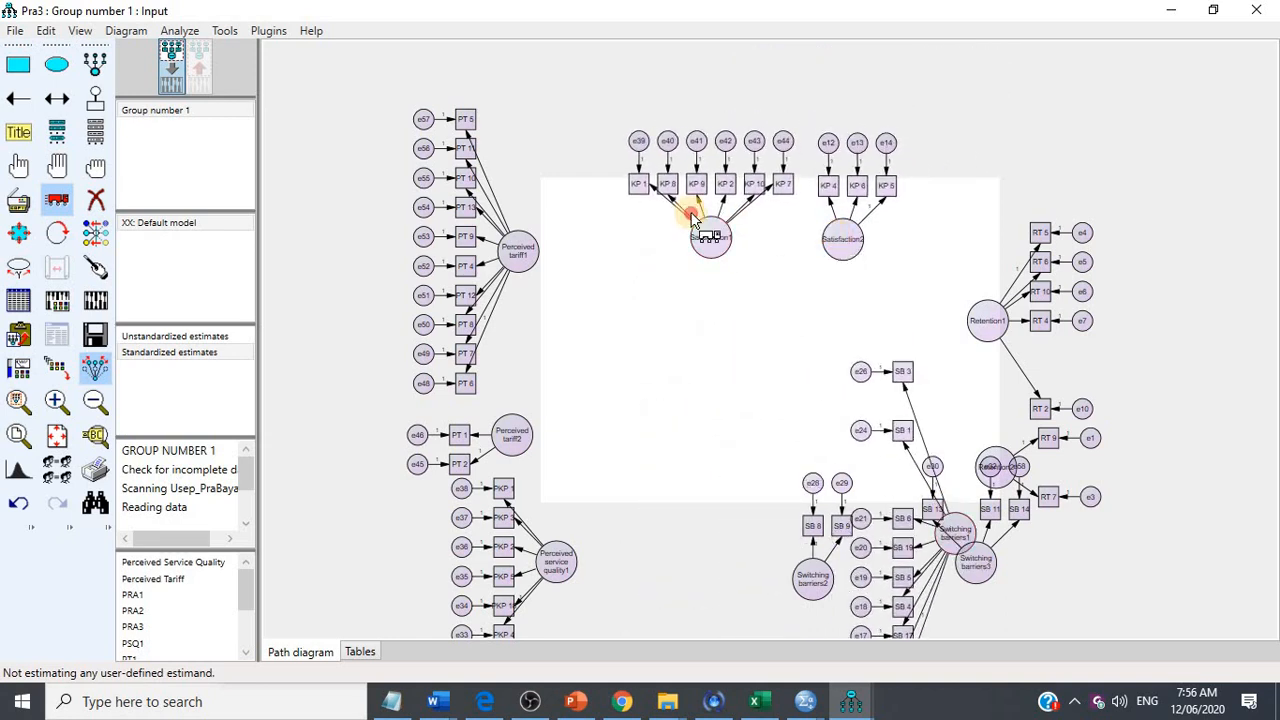
Step: Add a new latent variable below Satisfaction1 and Satisfaction2 and draw a single-headed path from it to each of them
click(95, 63)
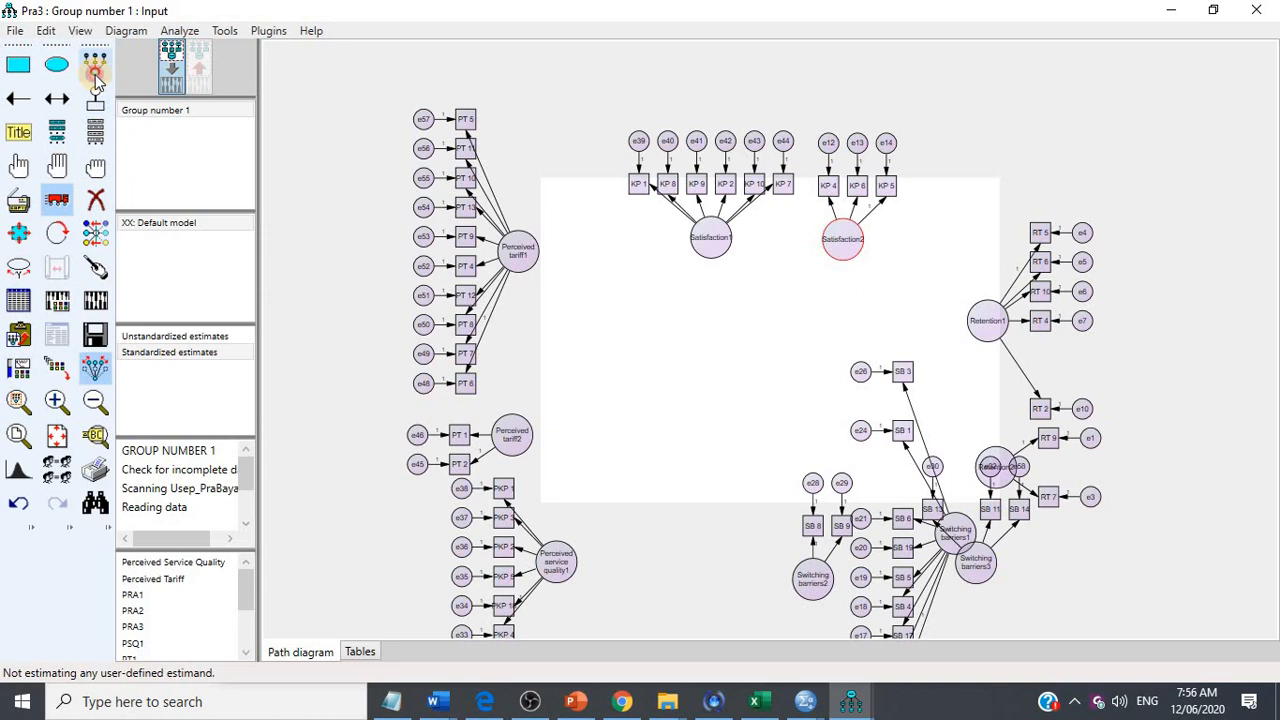
click(774, 317)
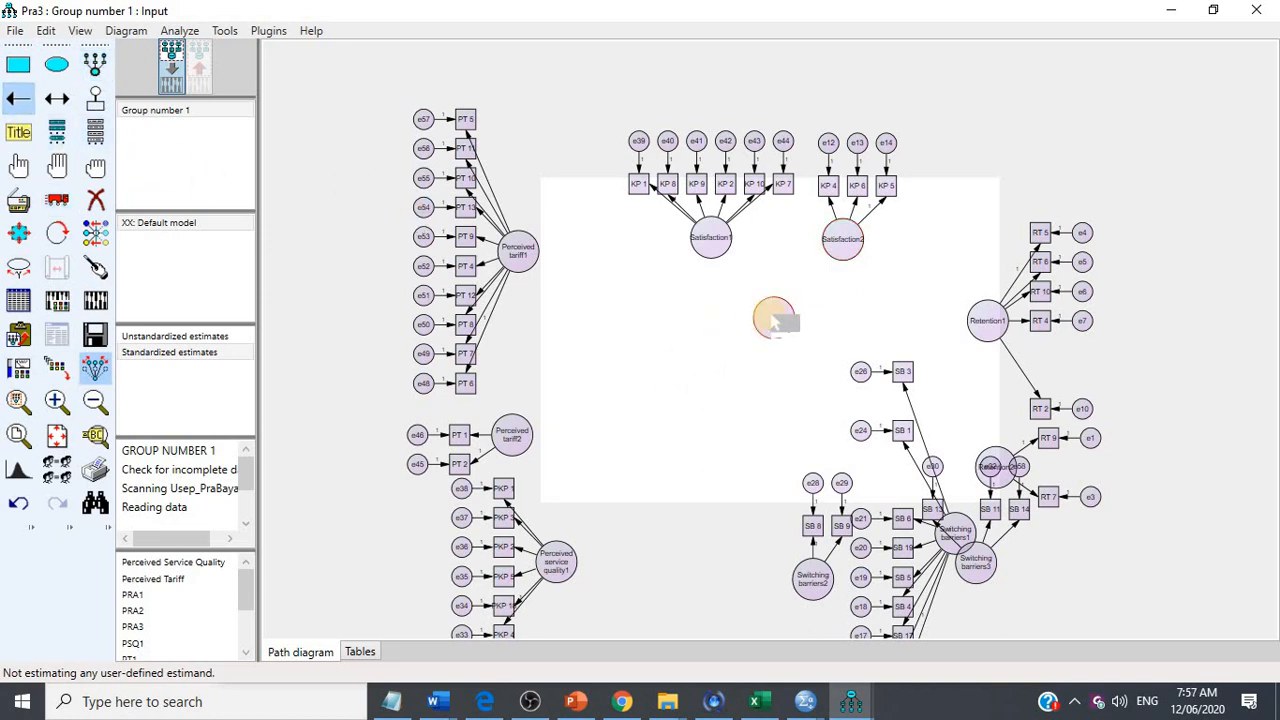
drag(775, 316, 712, 250)
drag(776, 313, 855, 252)
Step: Move Switching barriers2 to between Perceived service quality1 and Switching barriers1, and rotate its indicators so they hang below it
click(57, 201)
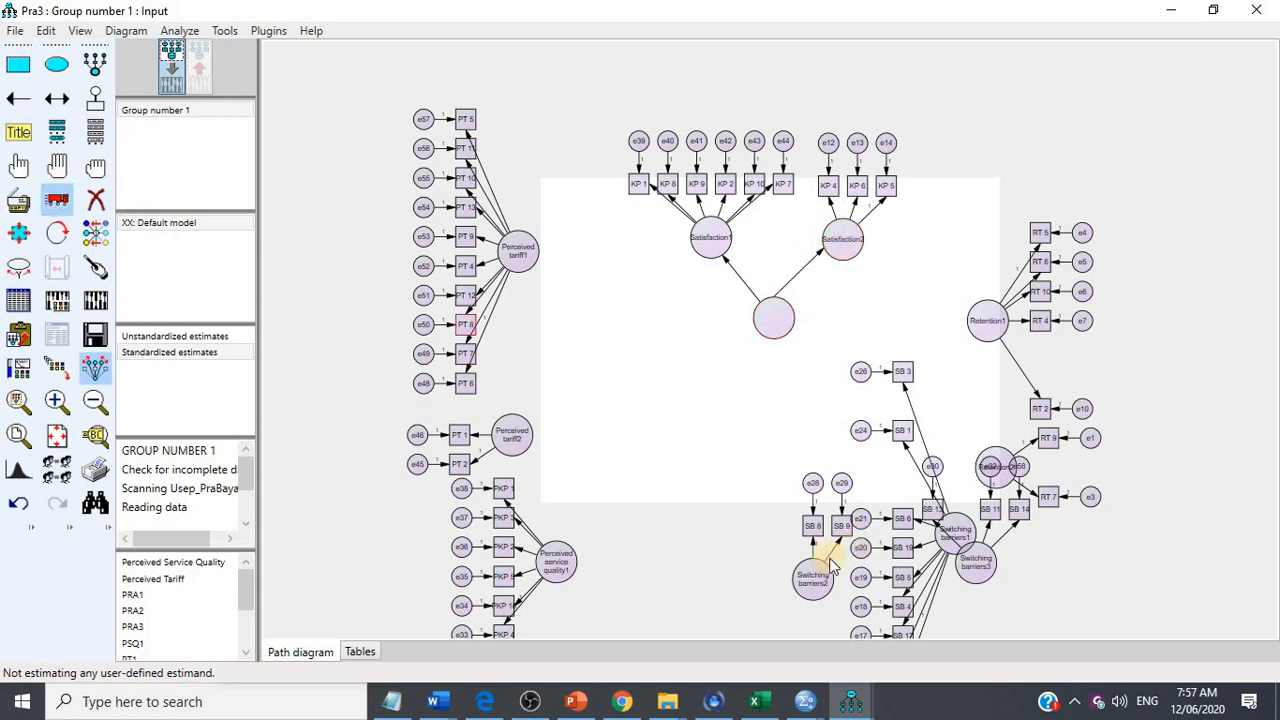
drag(818, 585, 708, 548)
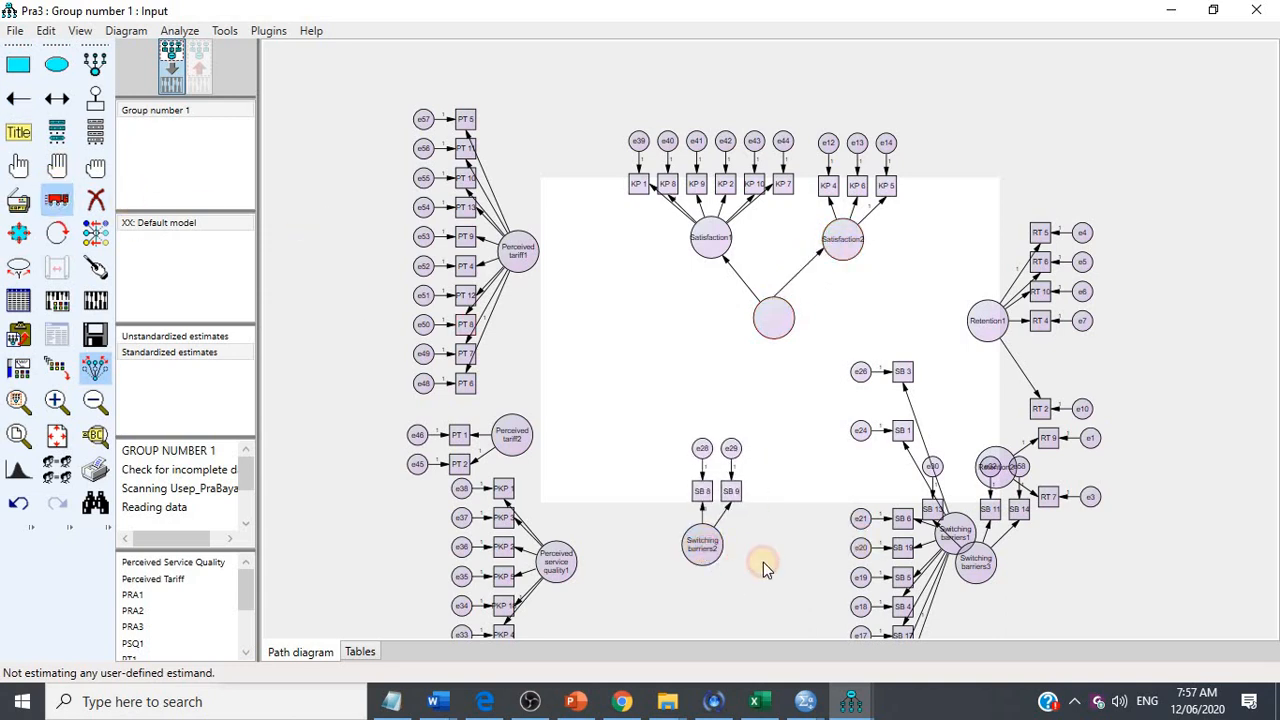
click(57, 232)
click(702, 545)
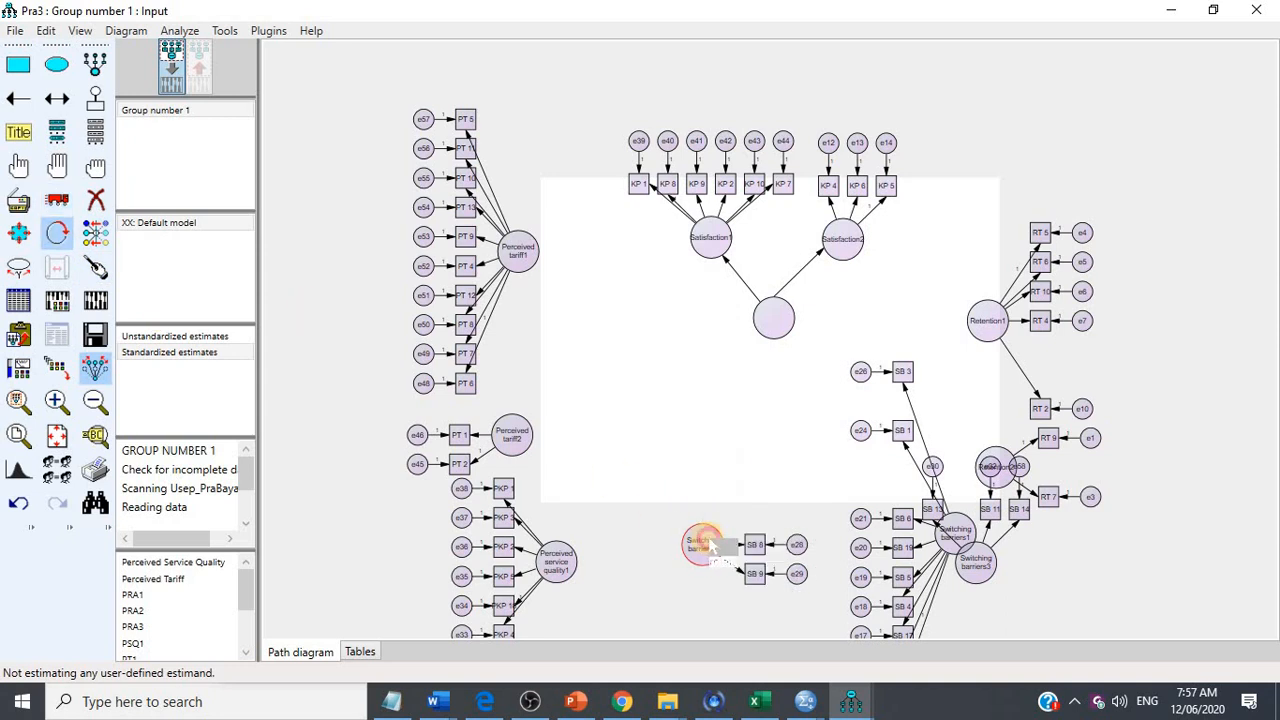
click(702, 545)
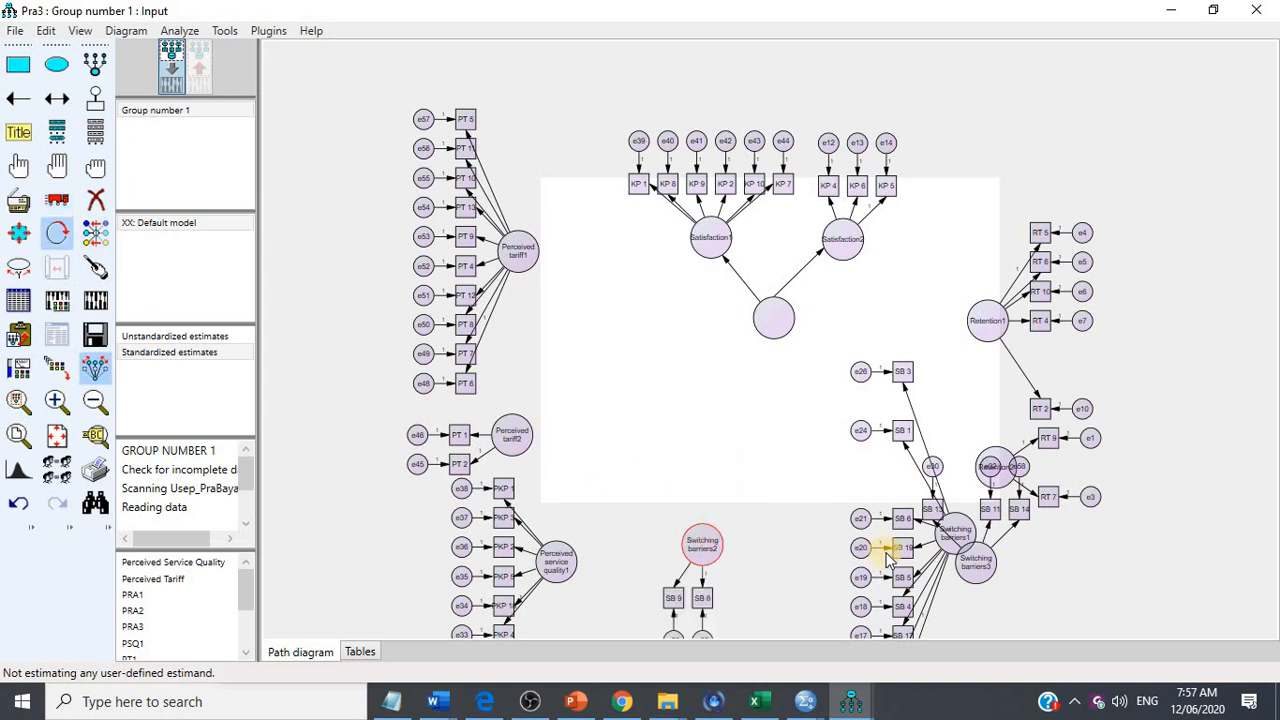
Step: Rotate Switching barriers1's indicators so they hang below it, and shift the construct left, away from Switching barriers3
click(960, 530)
click(960, 530)
click(960, 530)
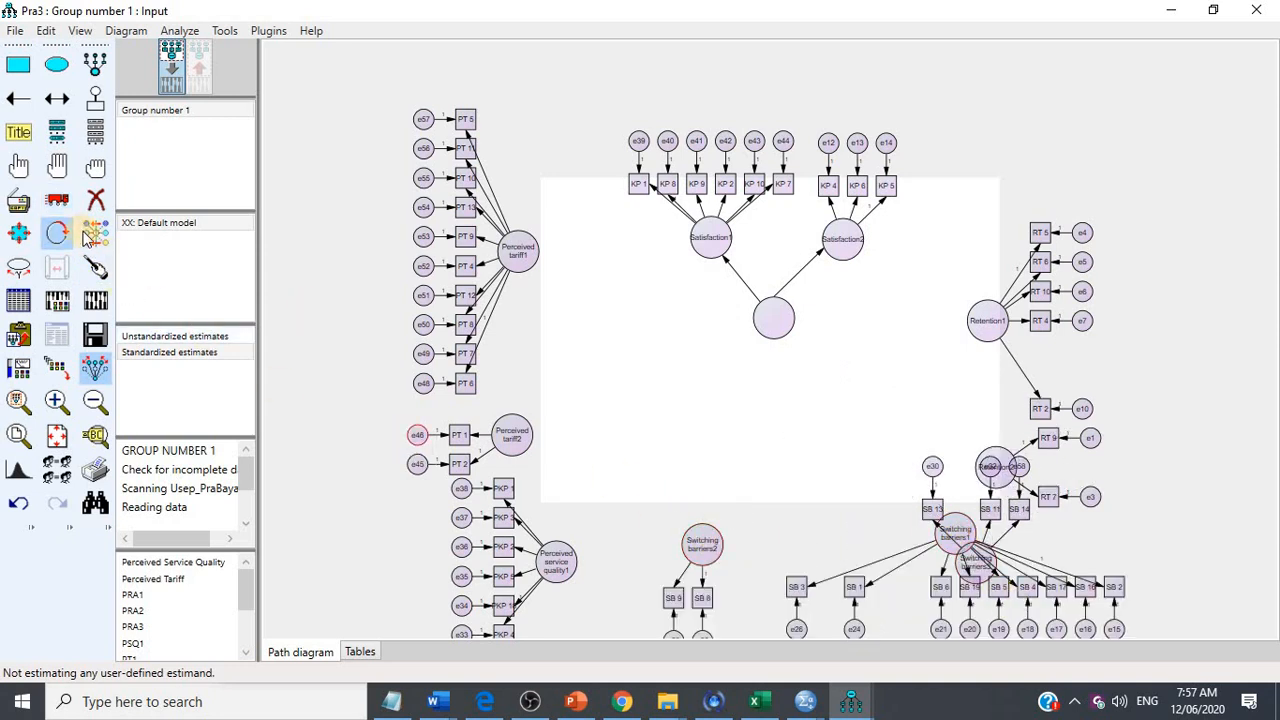
click(57, 199)
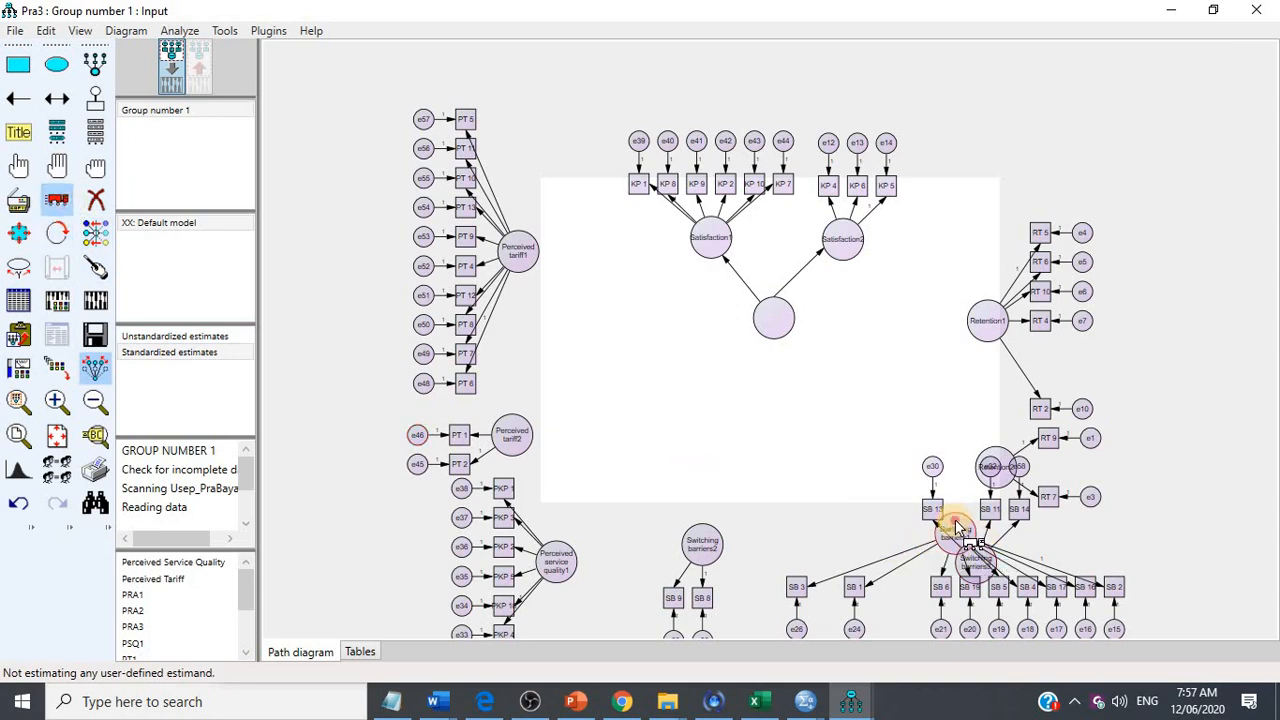
drag(957, 527, 900, 533)
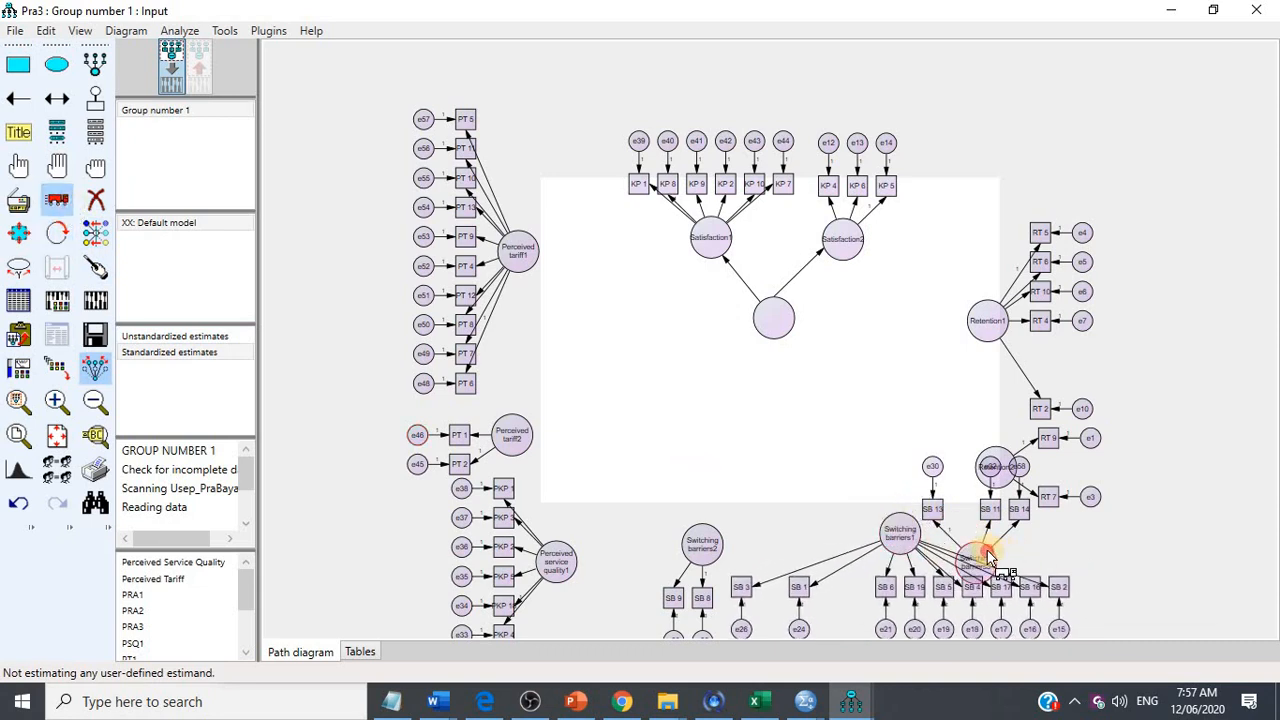
Step: Move Switching barriers3 to the right of Switching barriers1 and rotate its indicators so they hang below it without overlapping
drag(993, 565, 1065, 538)
click(57, 232)
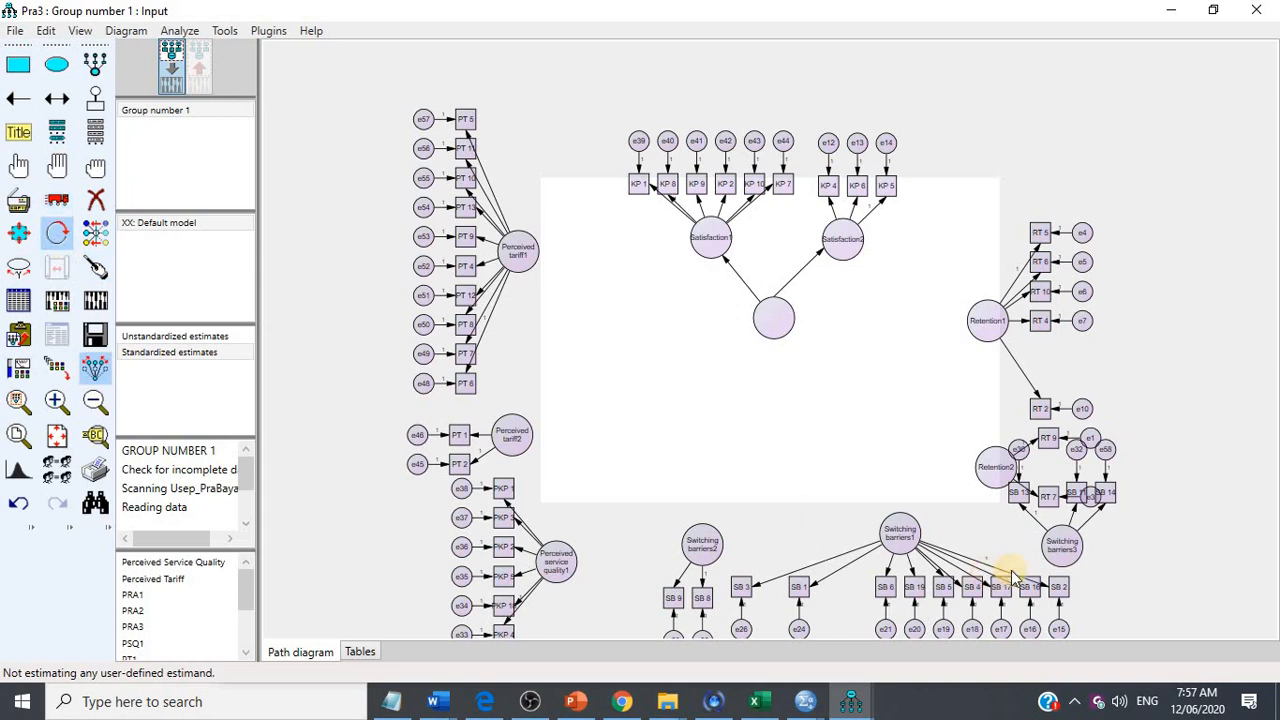
click(1058, 540)
click(1058, 540)
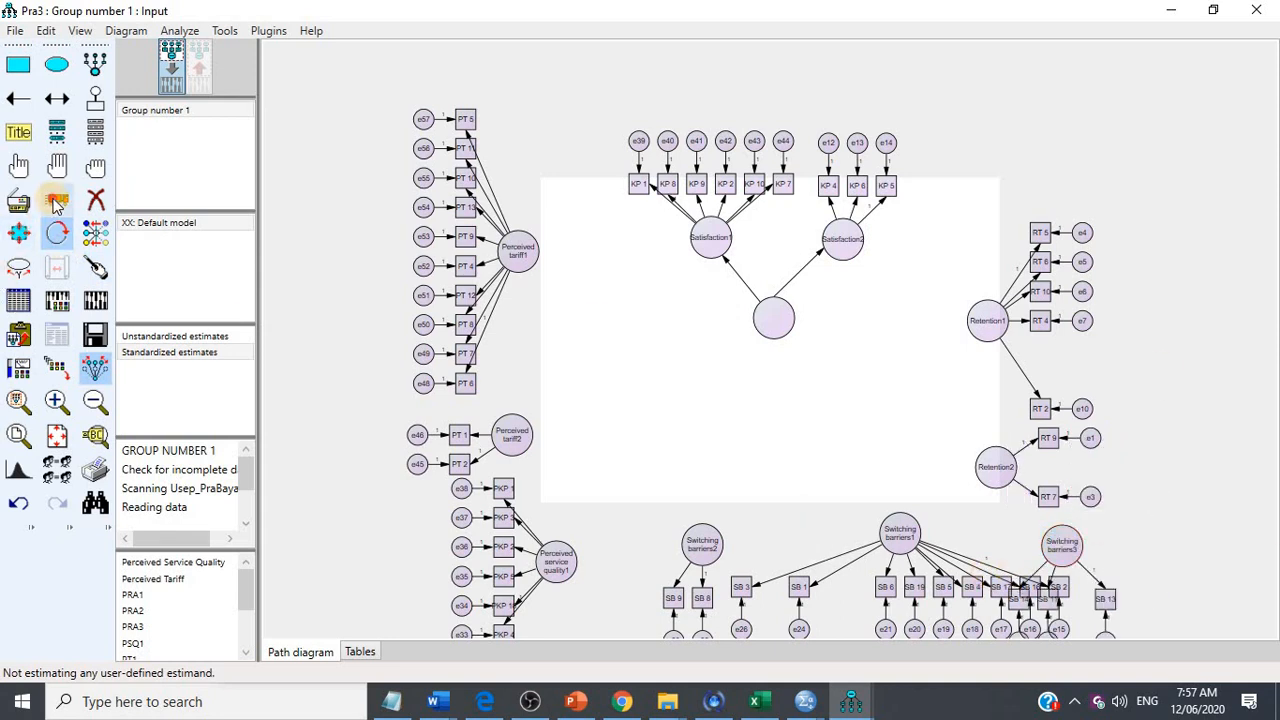
click(1062, 545)
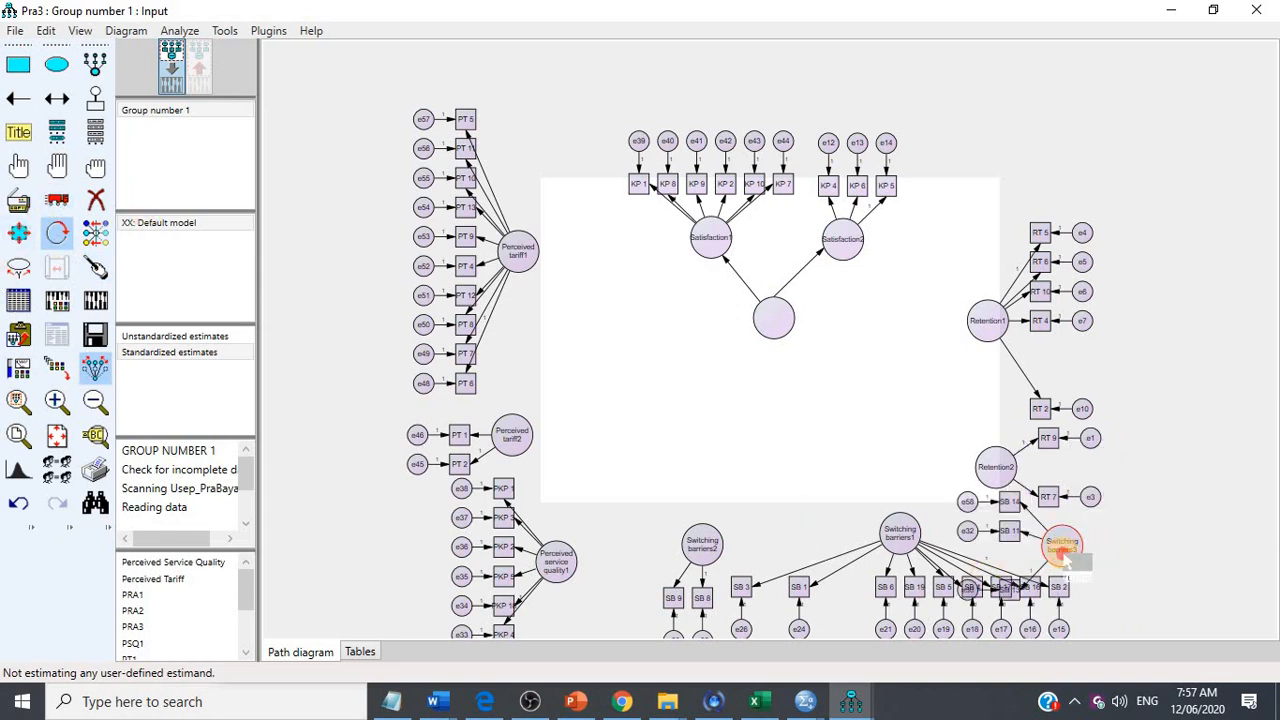
click(1062, 545)
click(1062, 545)
click(1062, 545)
click(57, 199)
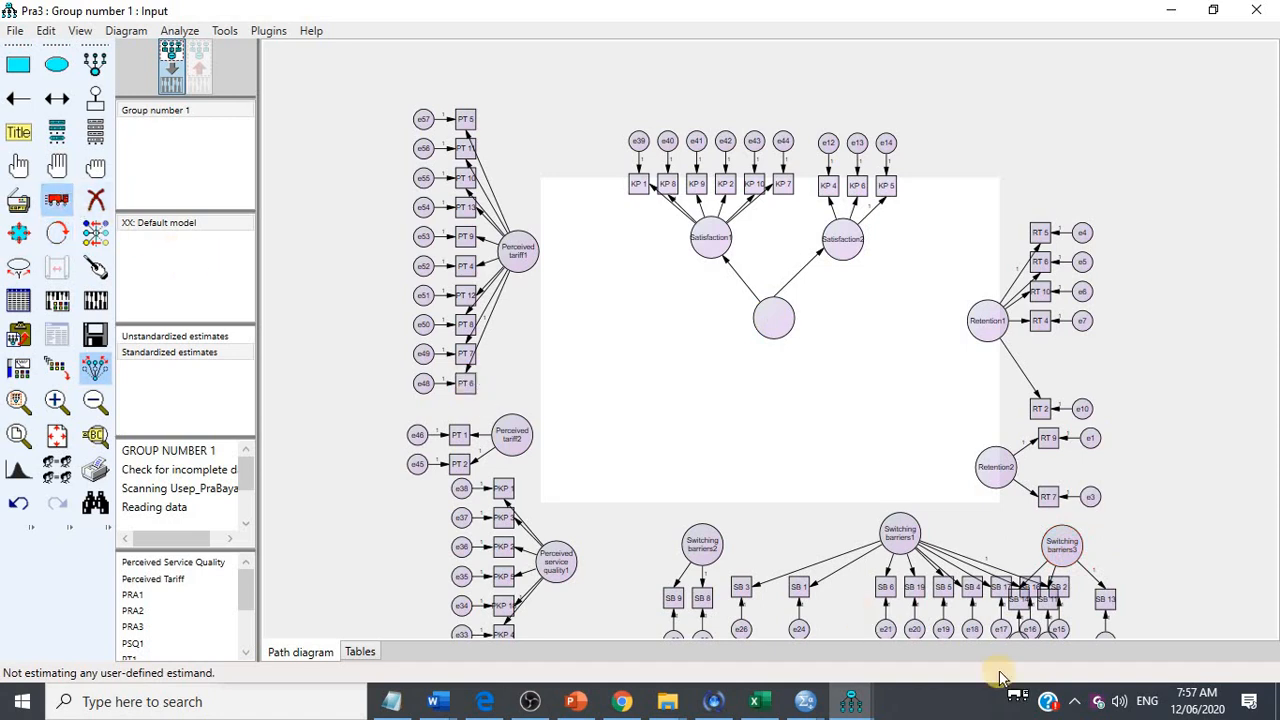
drag(1090, 545, 1165, 530)
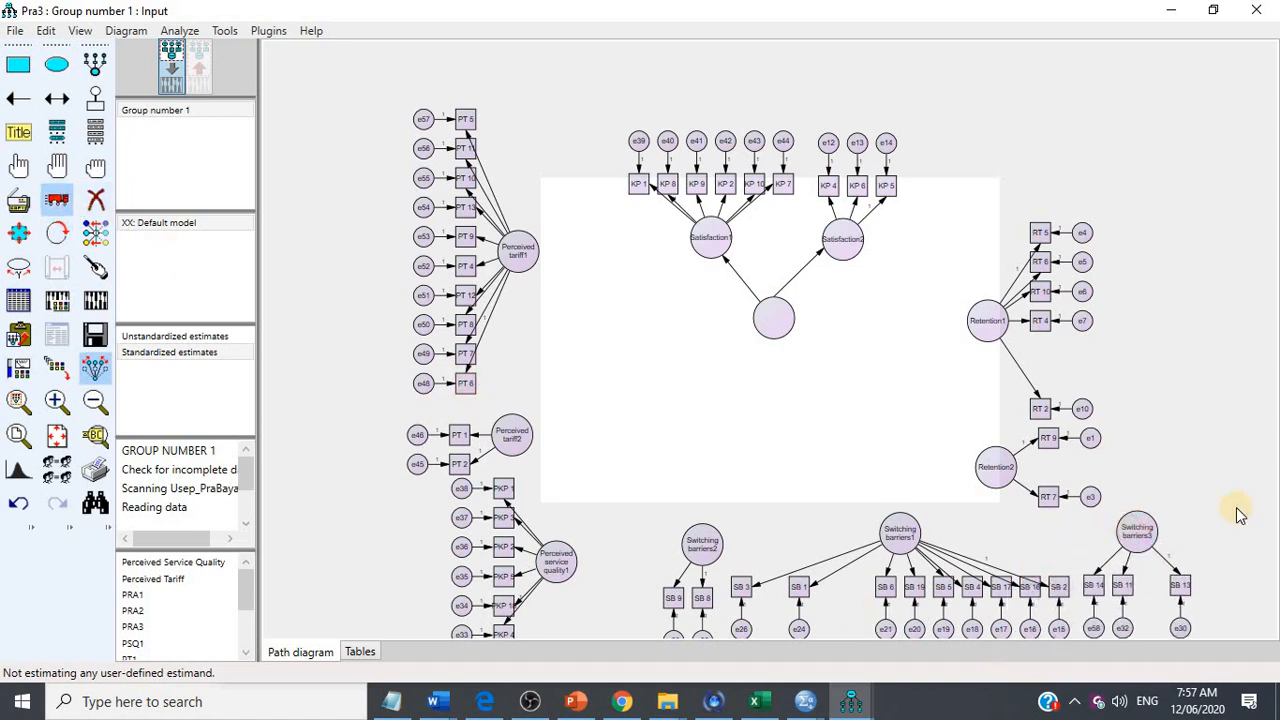
Step: Move indicators SB 1 and SB 3 with their error terms e24 and e26 right, closing the gaps beside SB 6
click(68, 203)
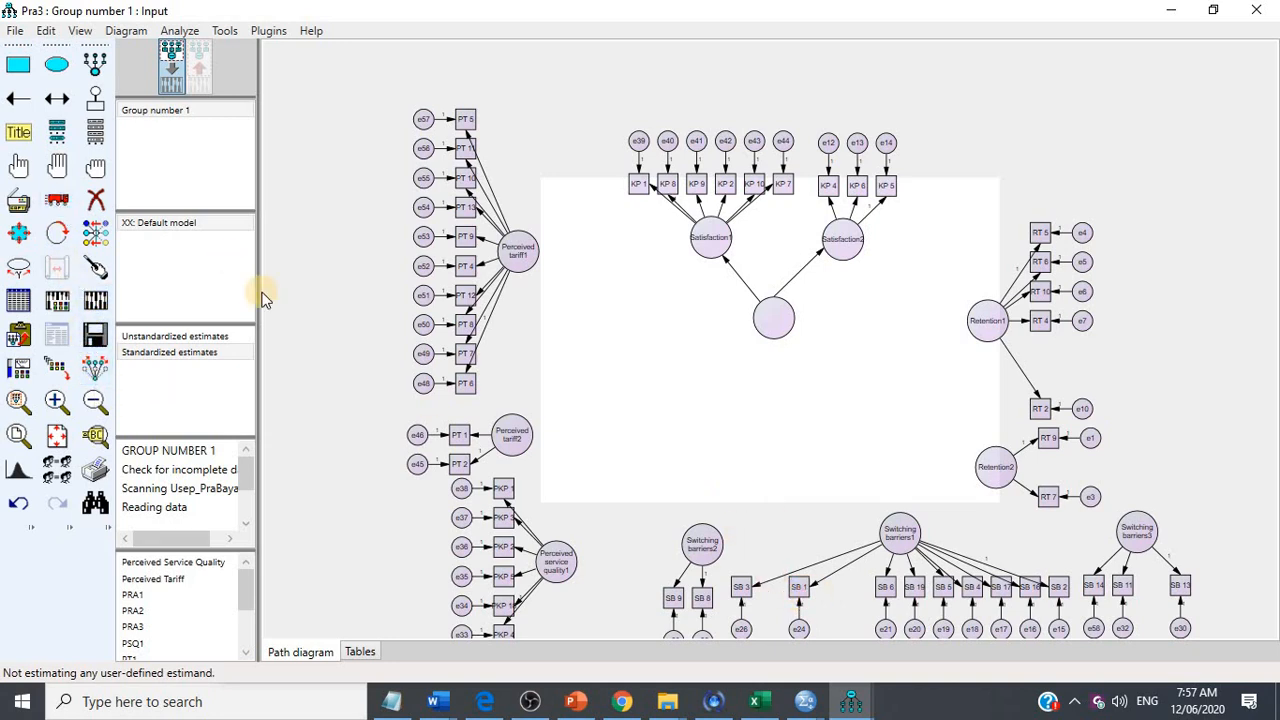
click(58, 205)
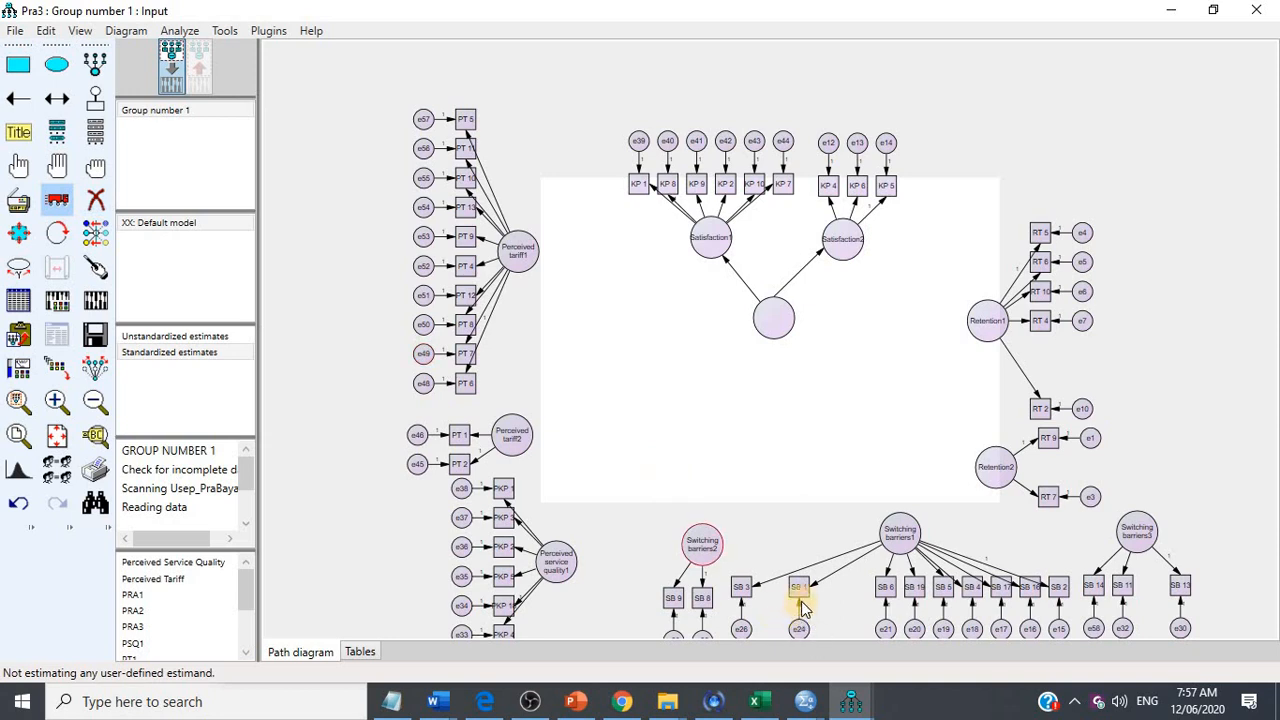
drag(803, 598, 860, 598)
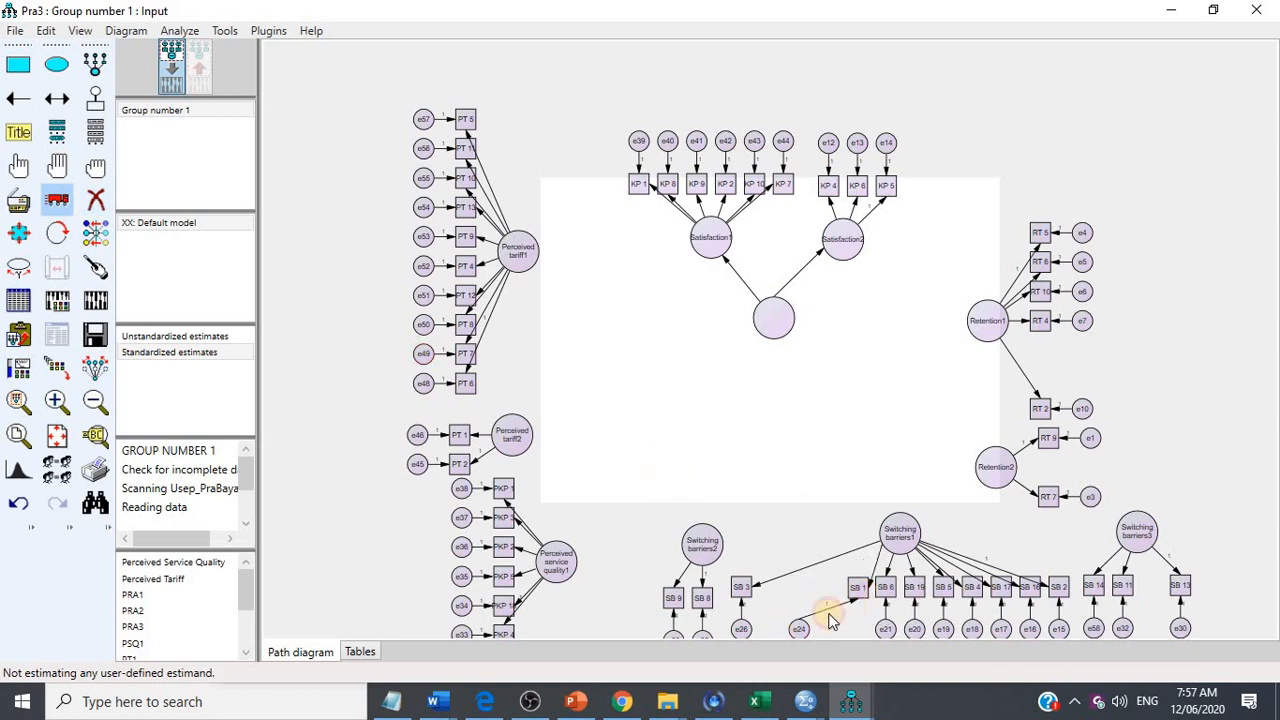
drag(800, 632, 860, 634)
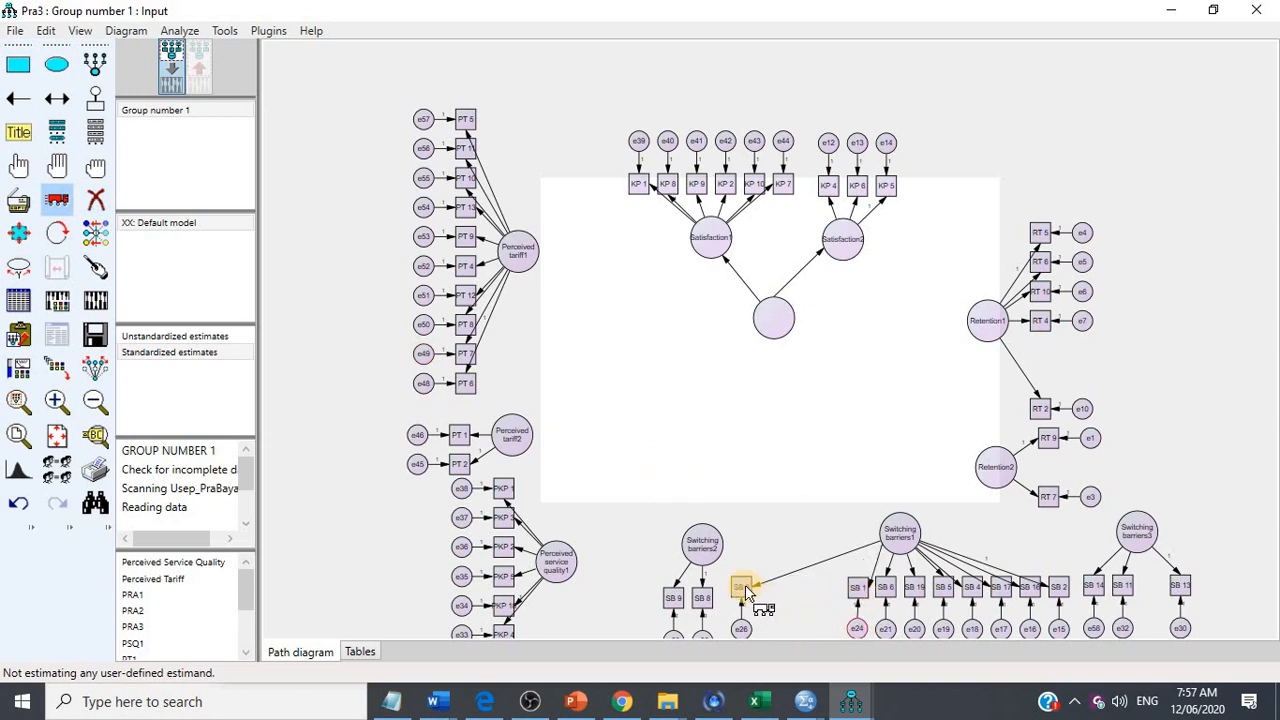
drag(748, 594, 822, 592)
drag(742, 627, 830, 637)
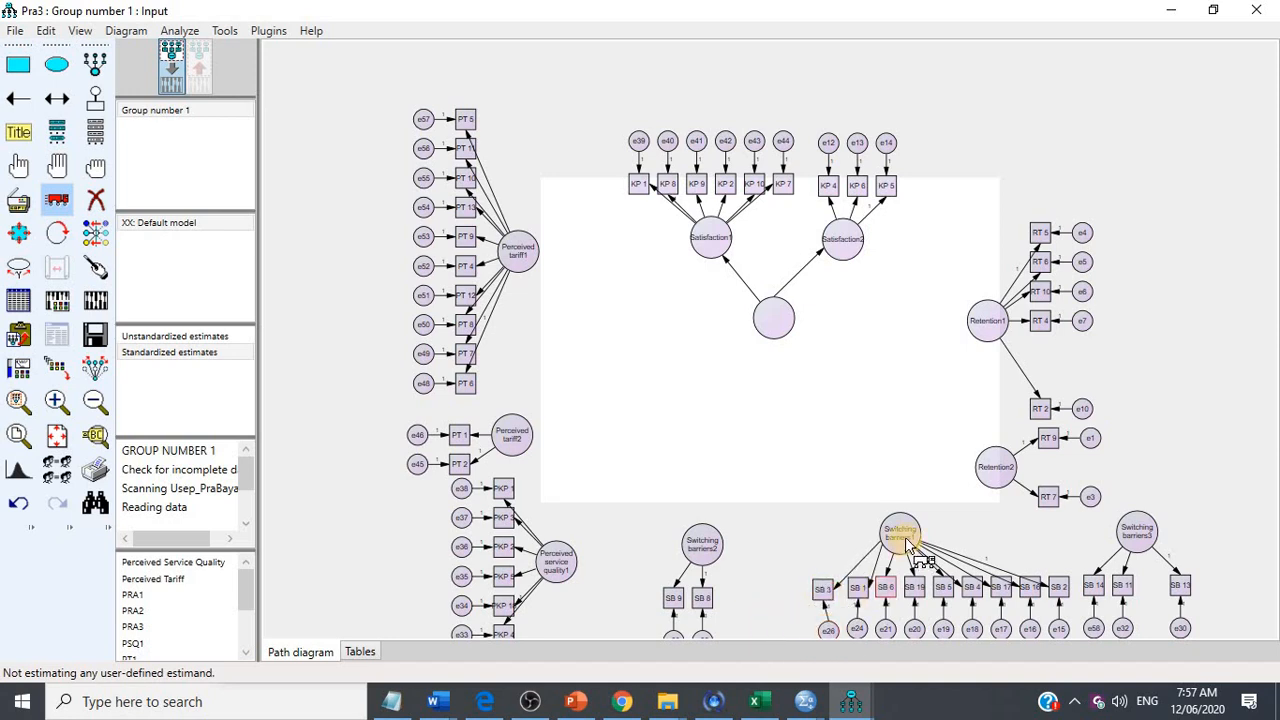
Step: Shift Switching barriers1 and Switching barriers3 left with their indicators, keeping them in a row beside Switching barriers2
click(95, 370)
drag(897, 530, 818, 543)
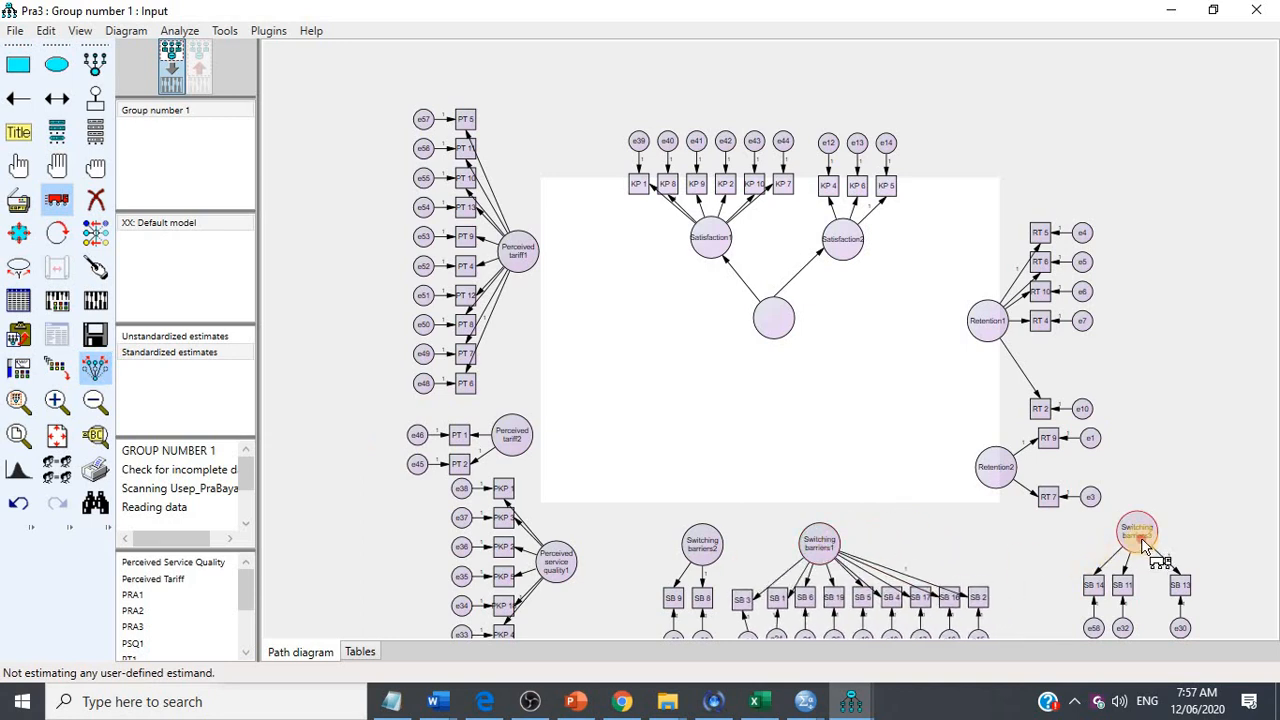
drag(1141, 541, 1056, 544)
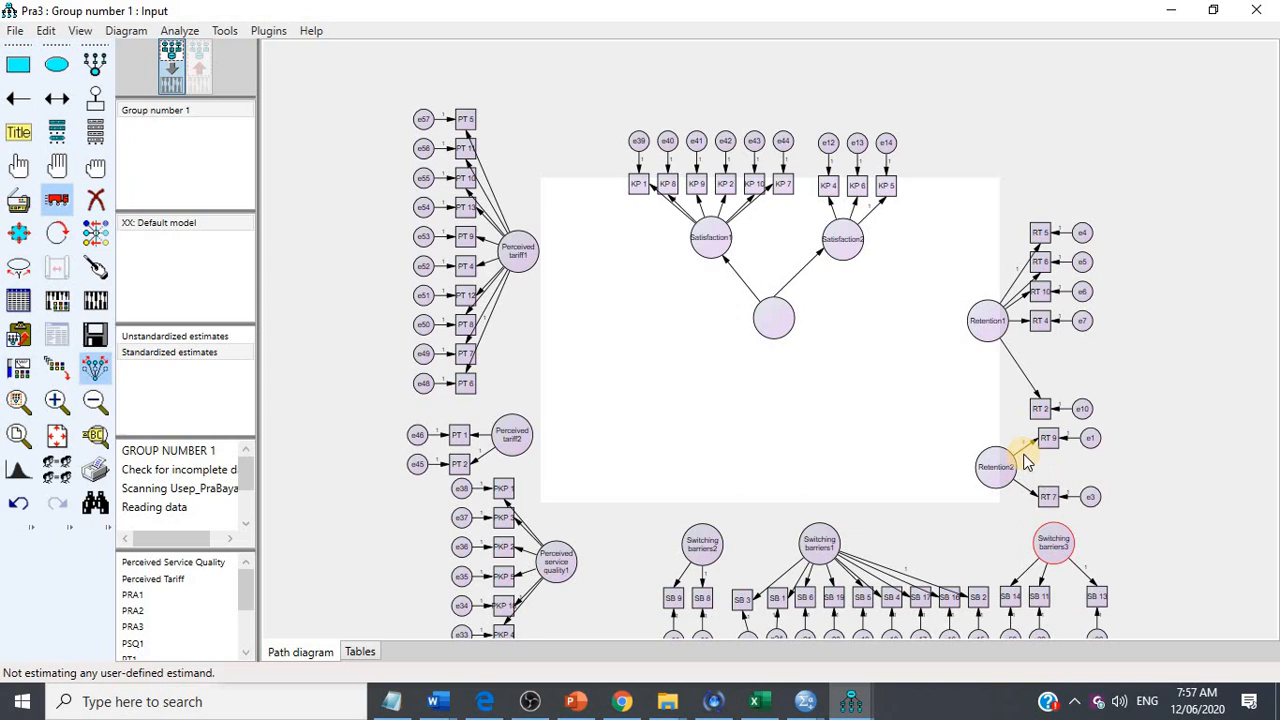
Step: Tighten the Retention indicator spacing, placing RT 2 and e10 directly below RT 4 and e7, and align Retention2 closely below Retention1
click(58, 203)
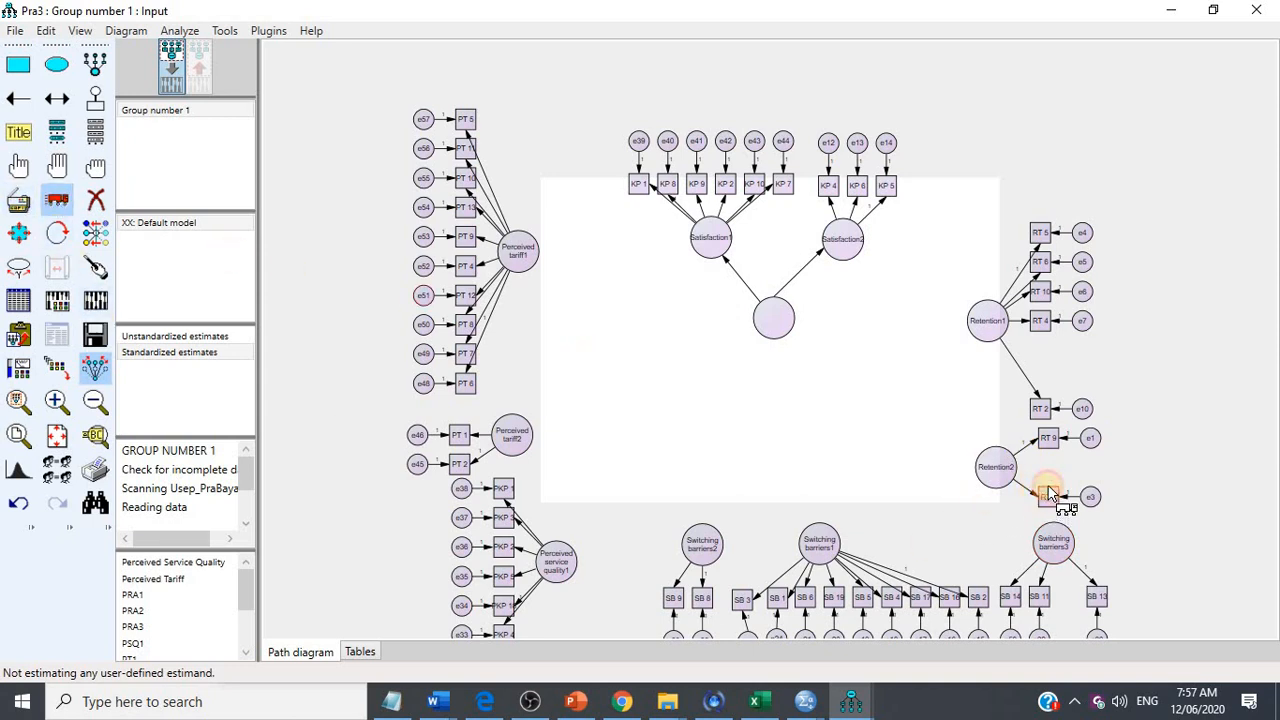
drag(1048, 492, 1046, 482)
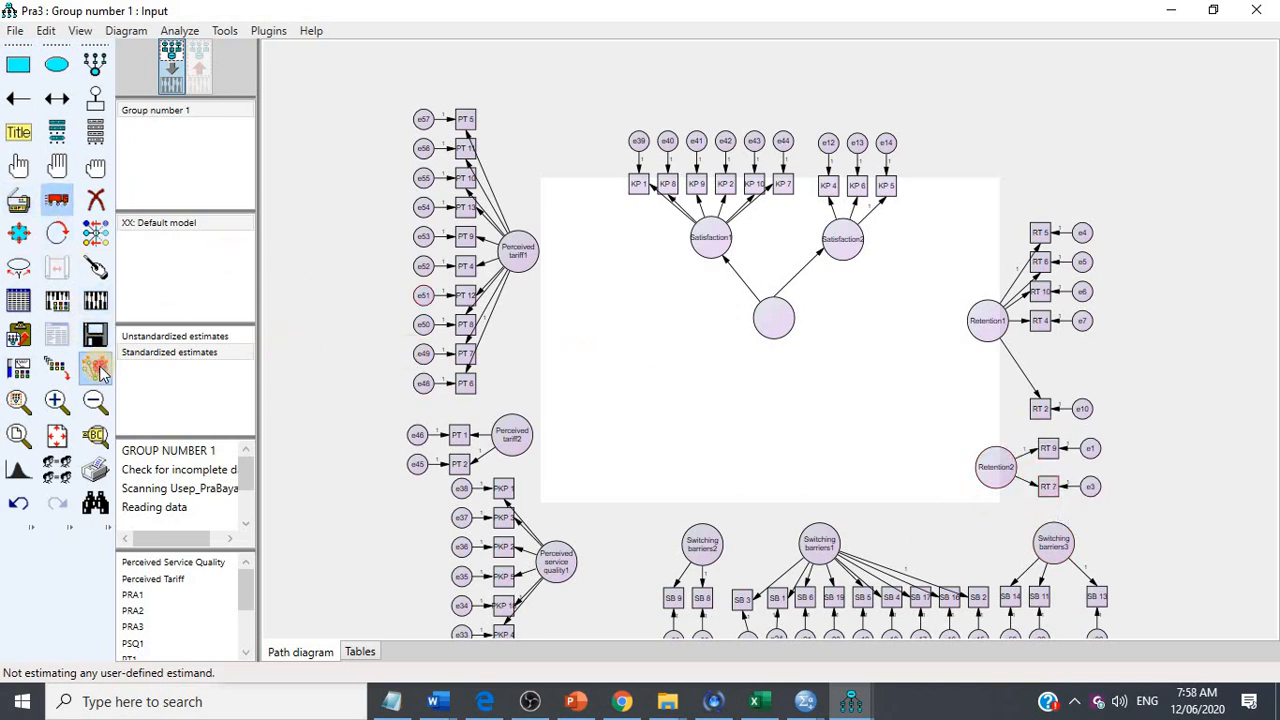
drag(1042, 397, 1040, 358)
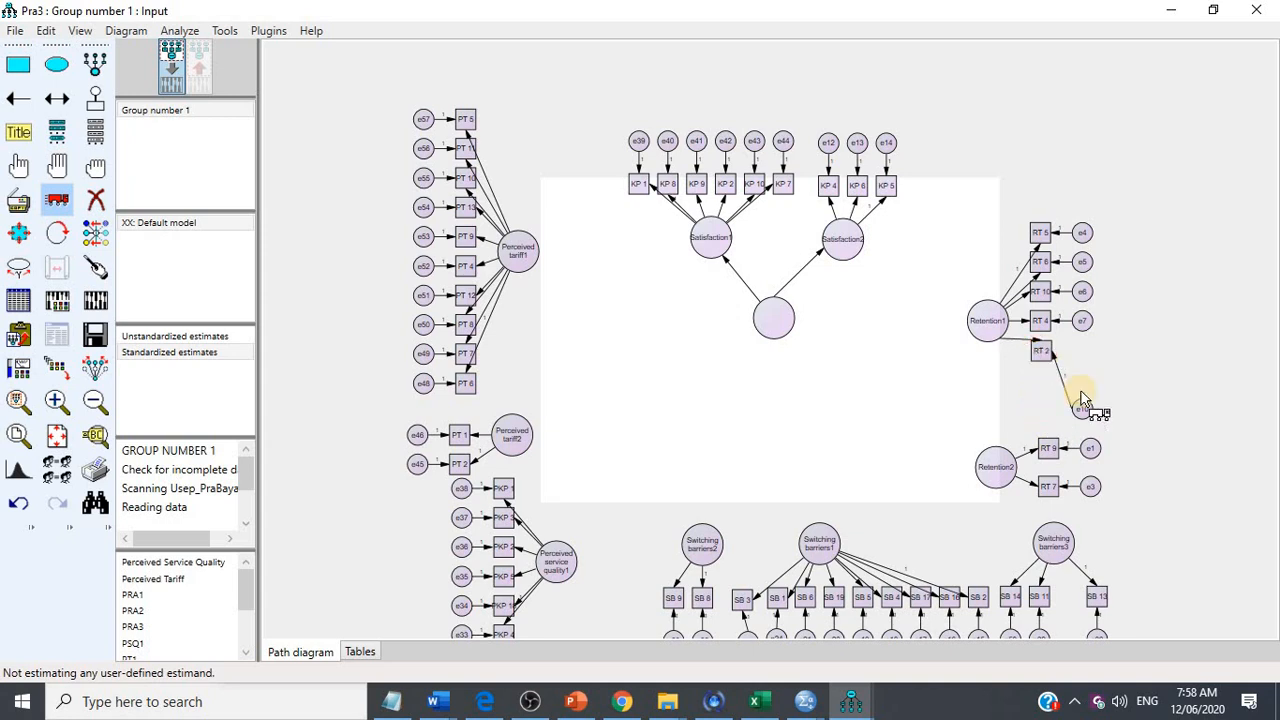
drag(1087, 416, 1097, 356)
drag(994, 463, 993, 425)
click(95, 368)
drag(986, 334, 997, 330)
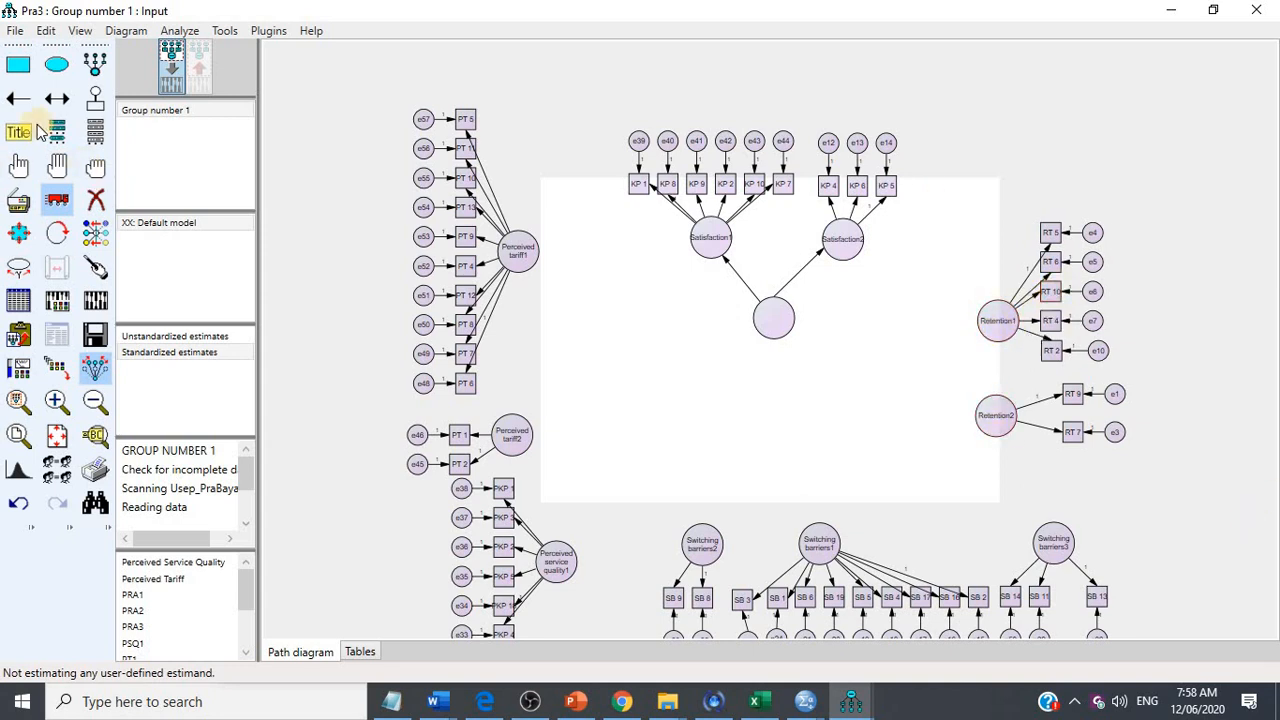
Step: Add a new latent variable to the left of Retention1 and Retention2 and draw a single-headed path from it to each
click(95, 64)
drag(884, 352, 924, 394)
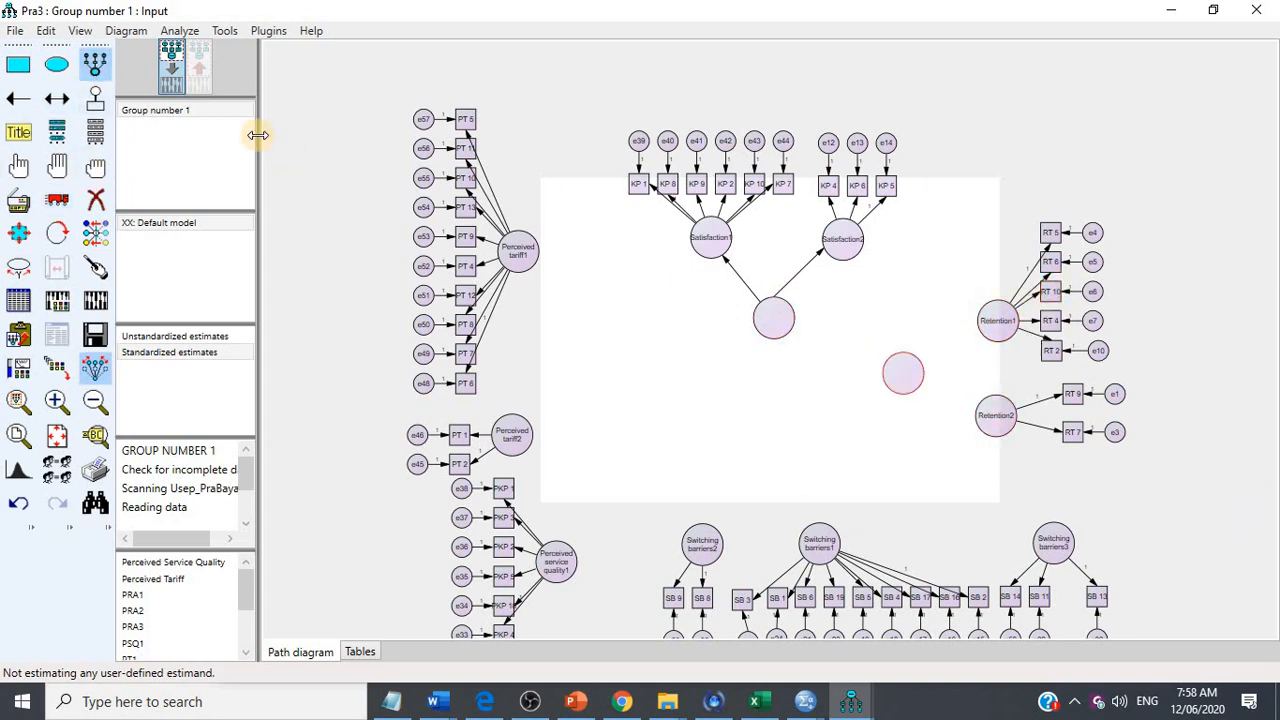
click(18, 99)
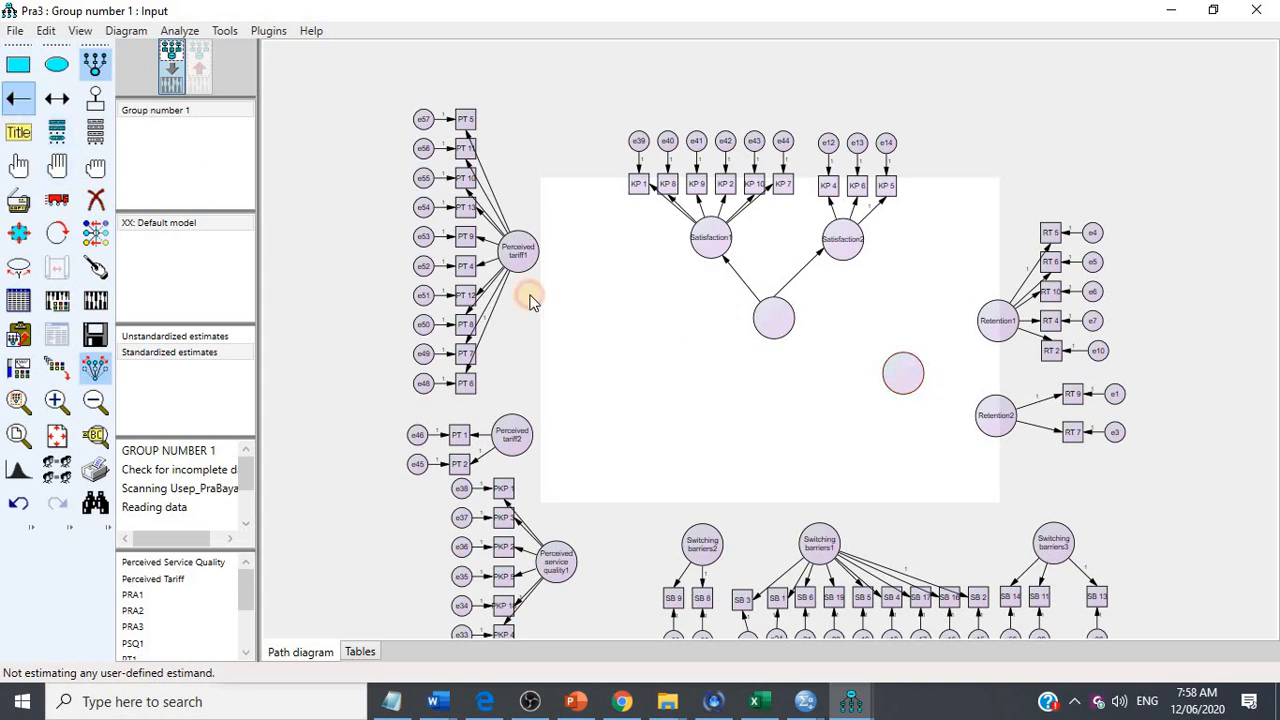
drag(910, 378, 994, 417)
Step: Add a new latent variable to the right of Perceived tariff1 and Perceived tariff2 with a single-headed path to each
click(97, 70)
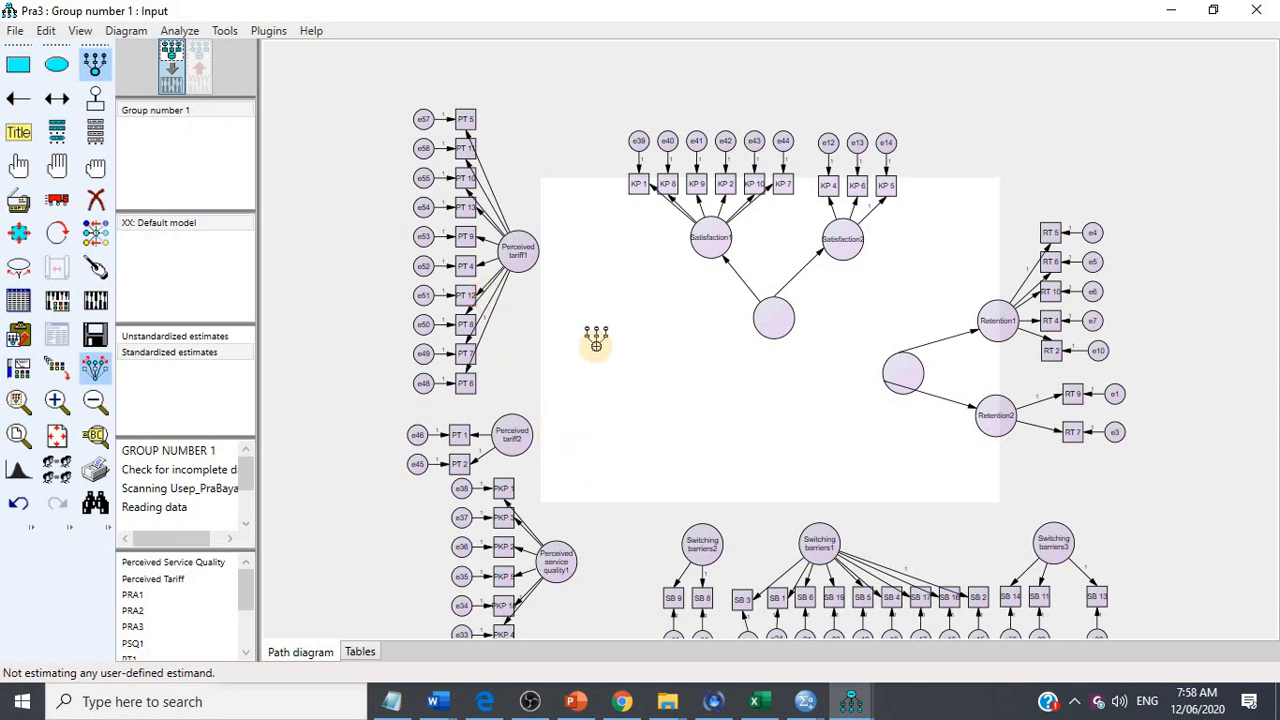
mouse_move(577, 319)
mouse_down()
mouse_move(617, 306)
mouse_move(616, 361)
mouse_up()
click(20, 104)
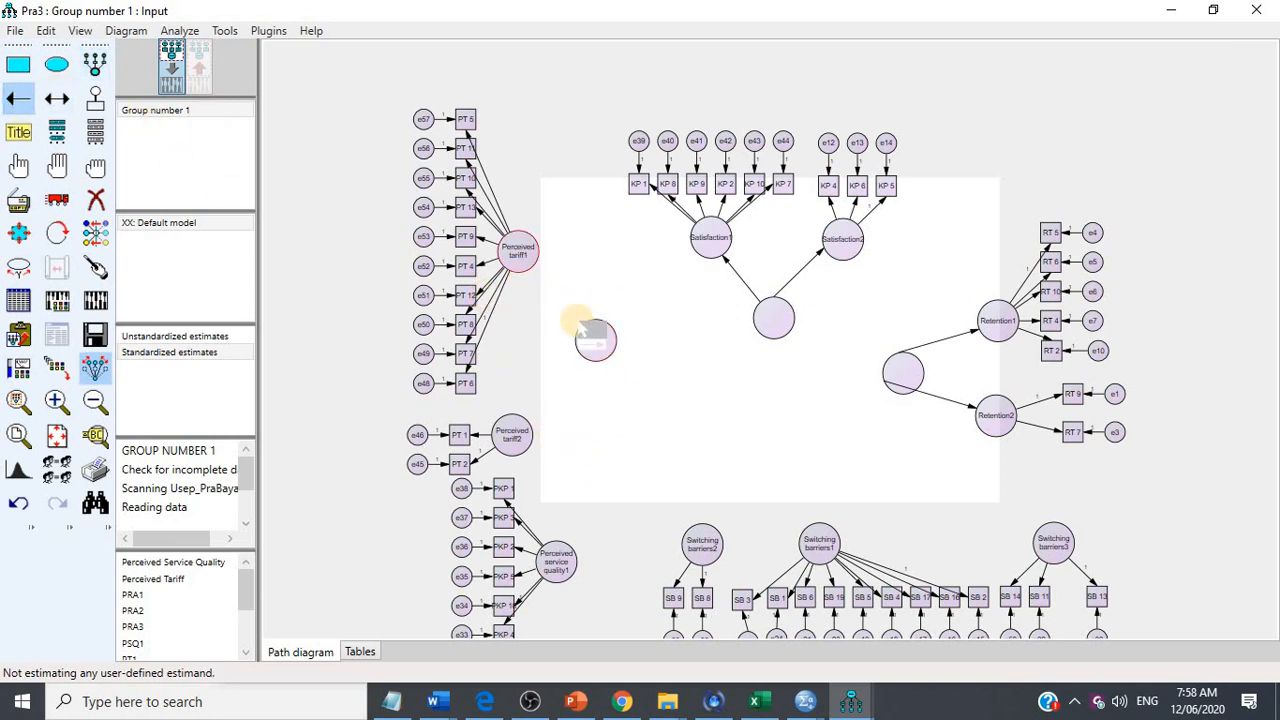
drag(515, 252, 596, 340)
mouse_move(596, 340)
mouse_down()
mouse_move(525, 395)
mouse_move(510, 433)
mouse_up()
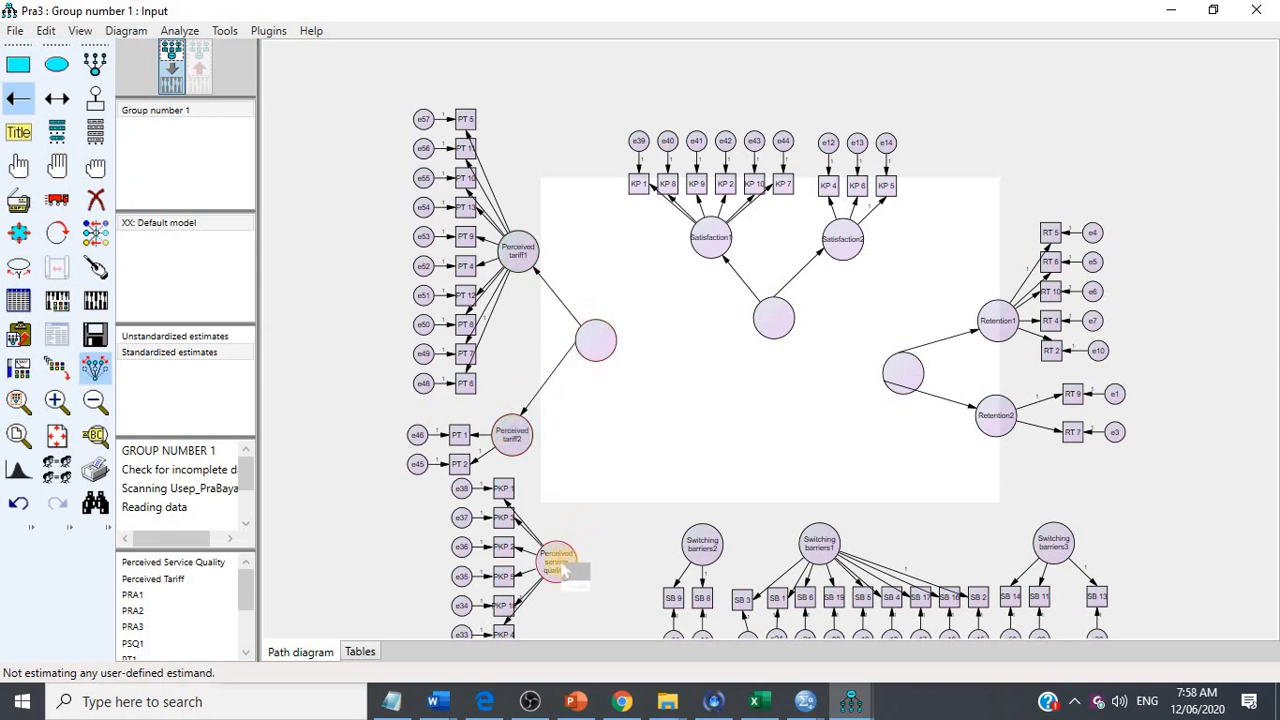
Step: Add a latent variable above the Switching barriers constructs with a single-headed path to each of the three, and touch up the path ends
click(98, 74)
drag(822, 430, 861, 469)
click(18, 99)
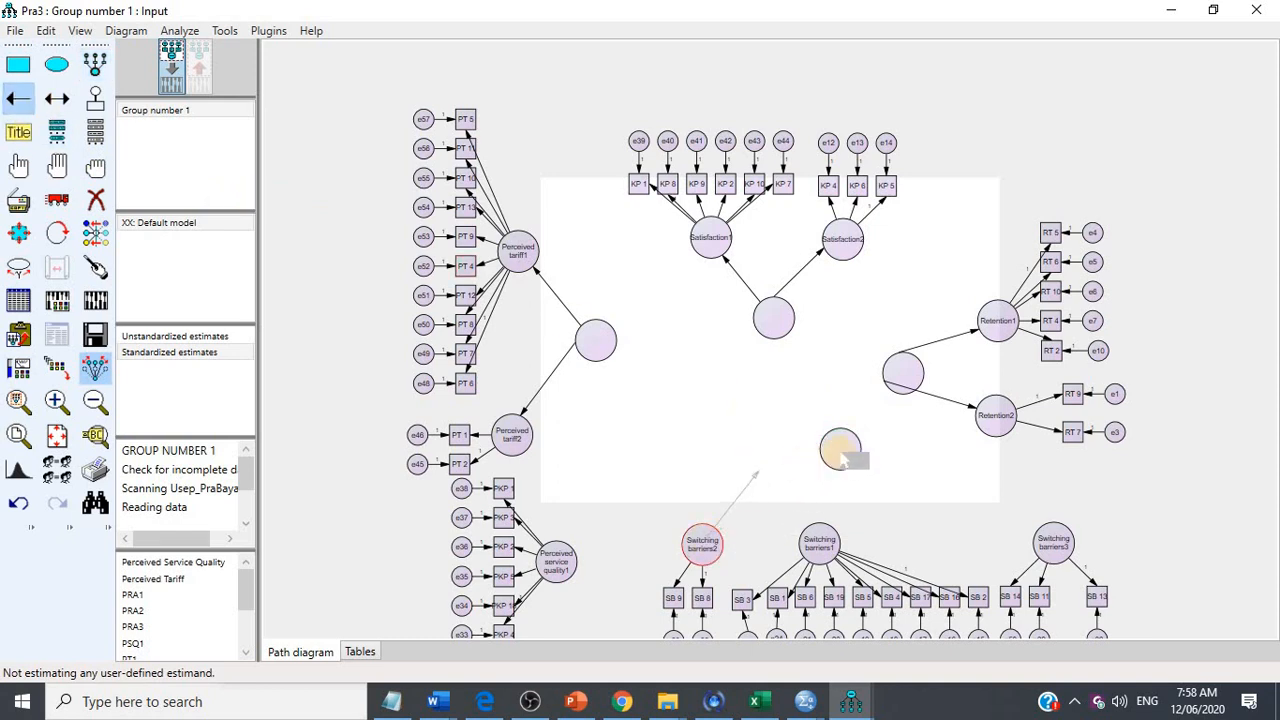
drag(820, 536, 839, 456)
drag(700, 540, 840, 451)
drag(1048, 549, 1054, 540)
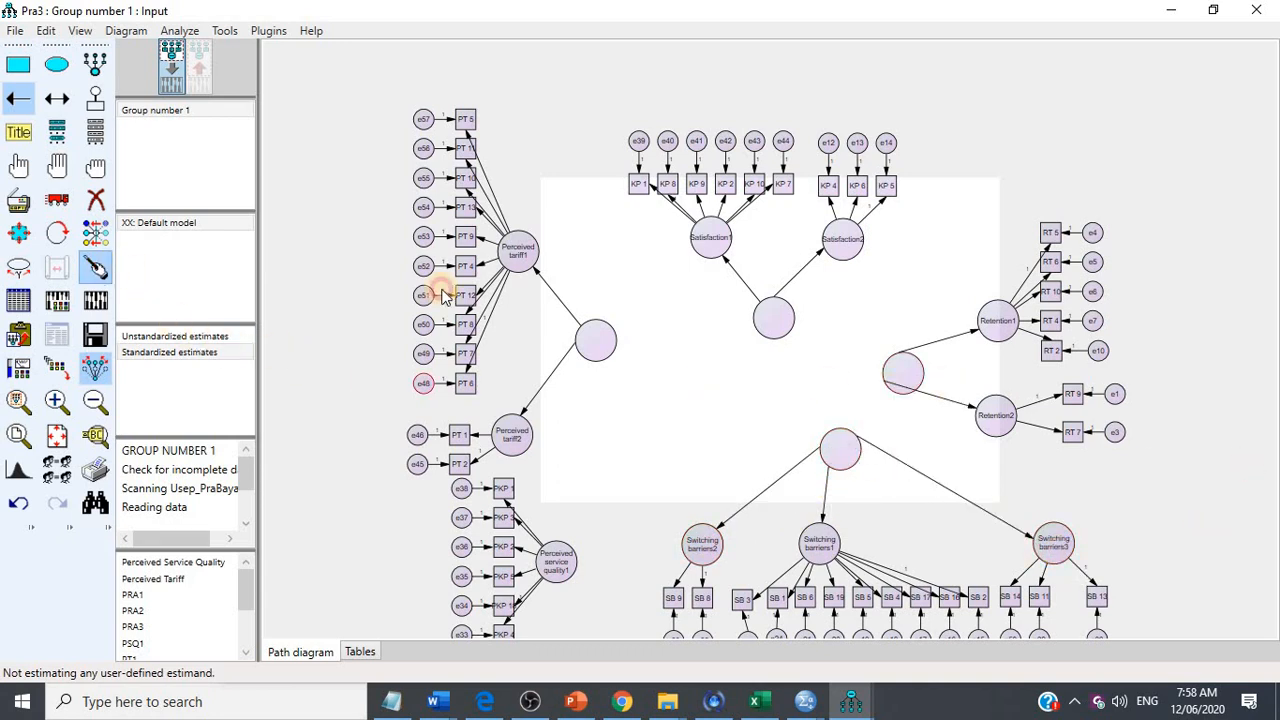
click(95, 265)
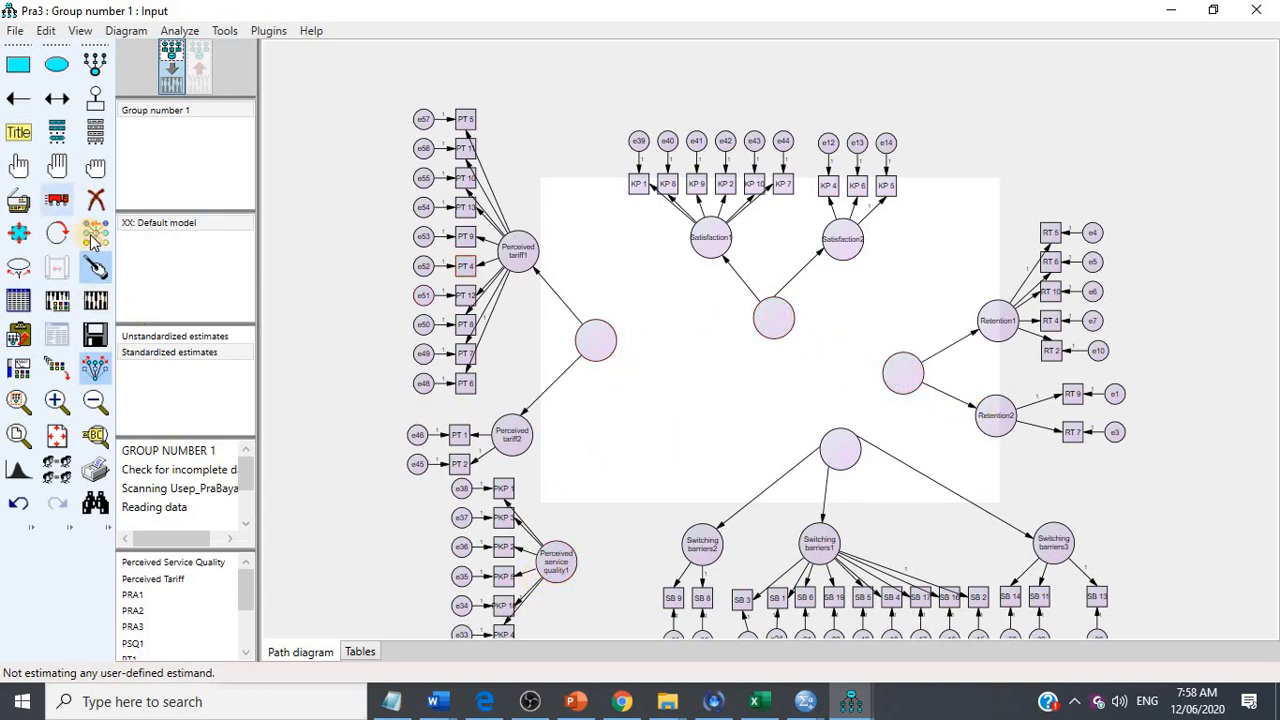
click(108, 269)
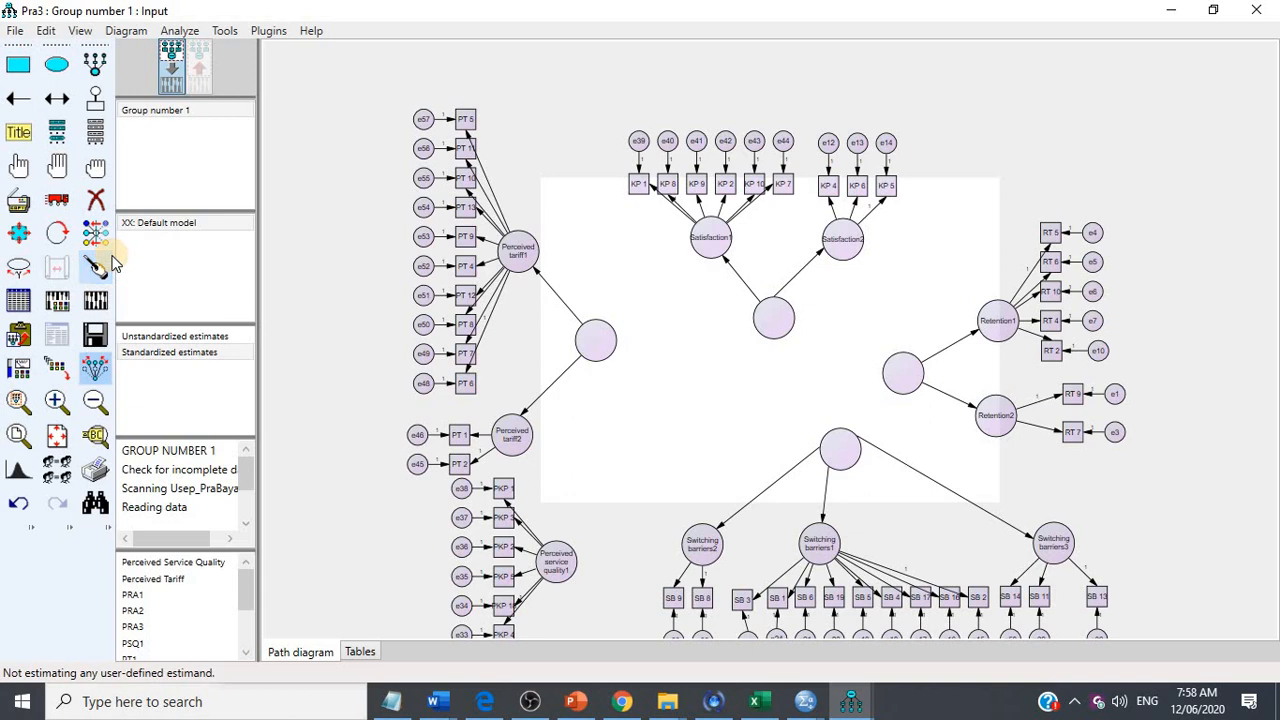
Step: Name the second-order latent variables "Perceived tariff", "Satisfaction" and "Retiontion" according to the constructs they point to
double_click(600, 352)
click(200, 418)
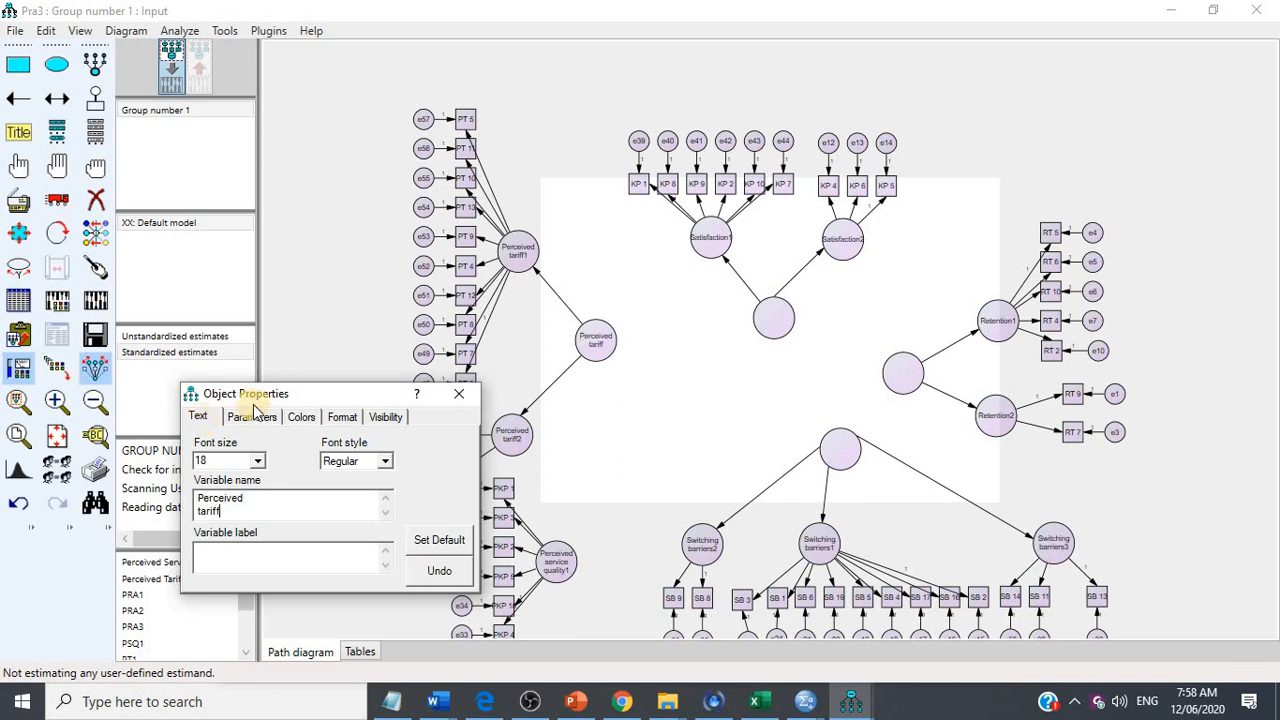
click(773, 320)
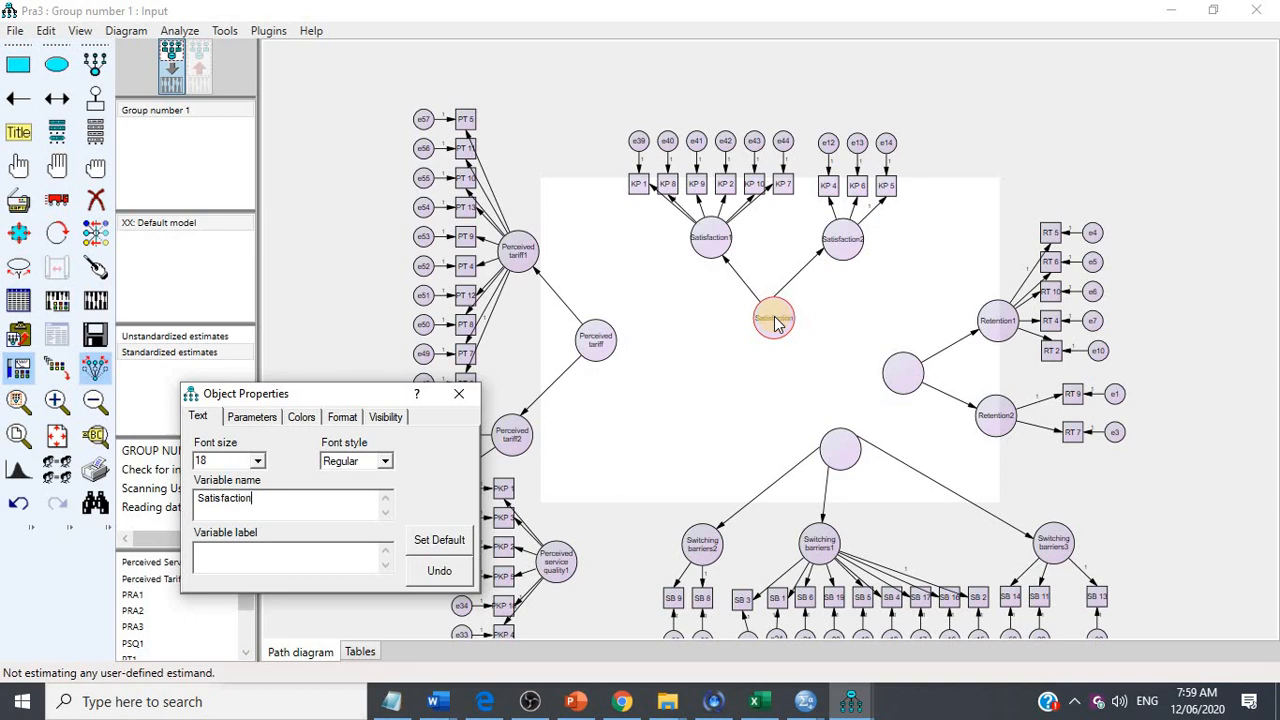
click(900, 373)
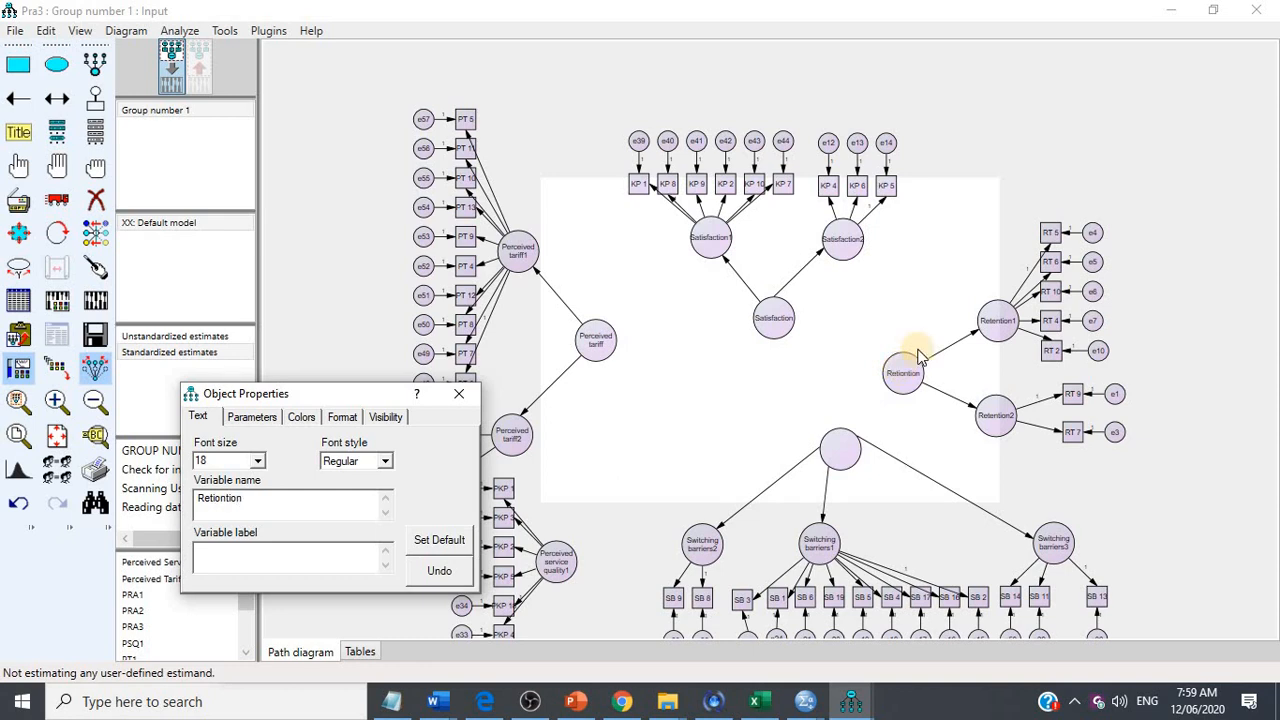
Step: Name the latent variable above the three Switching barriers constructs "Switching barriers", with the second word on its own line
drag(300, 392, 120, 359)
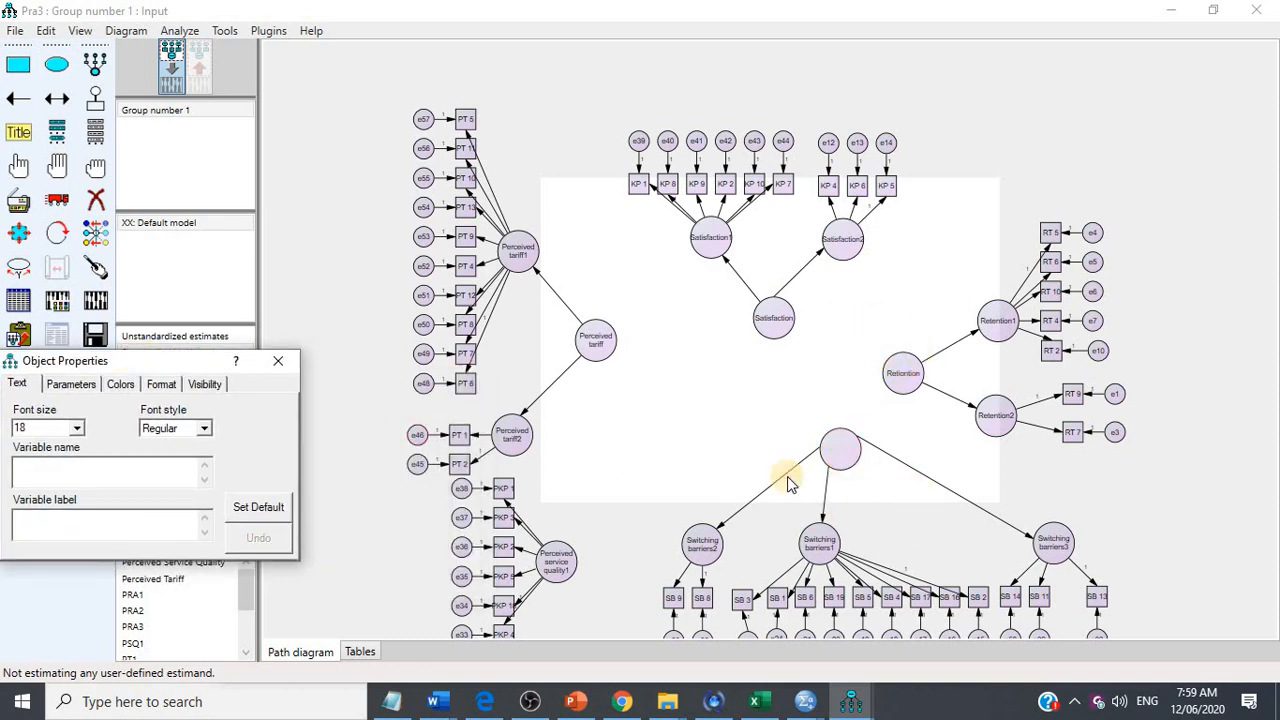
drag(251, 366, 331, 378)
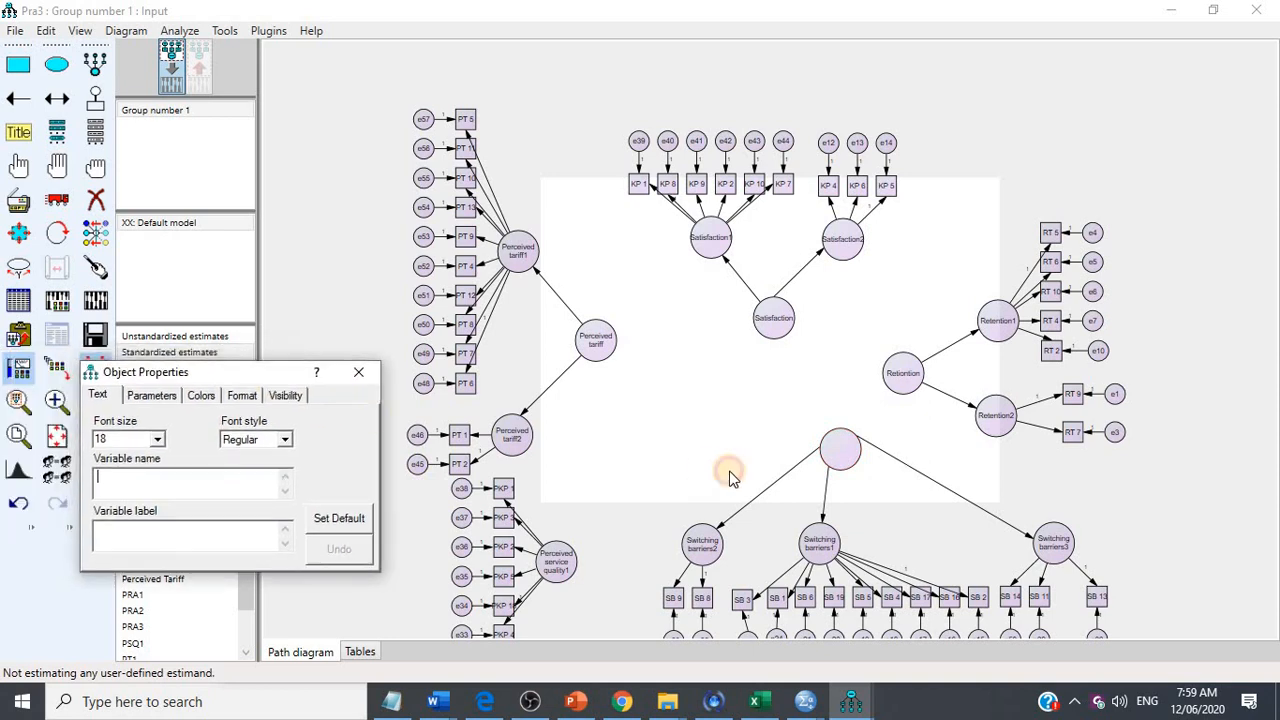
click(851, 460)
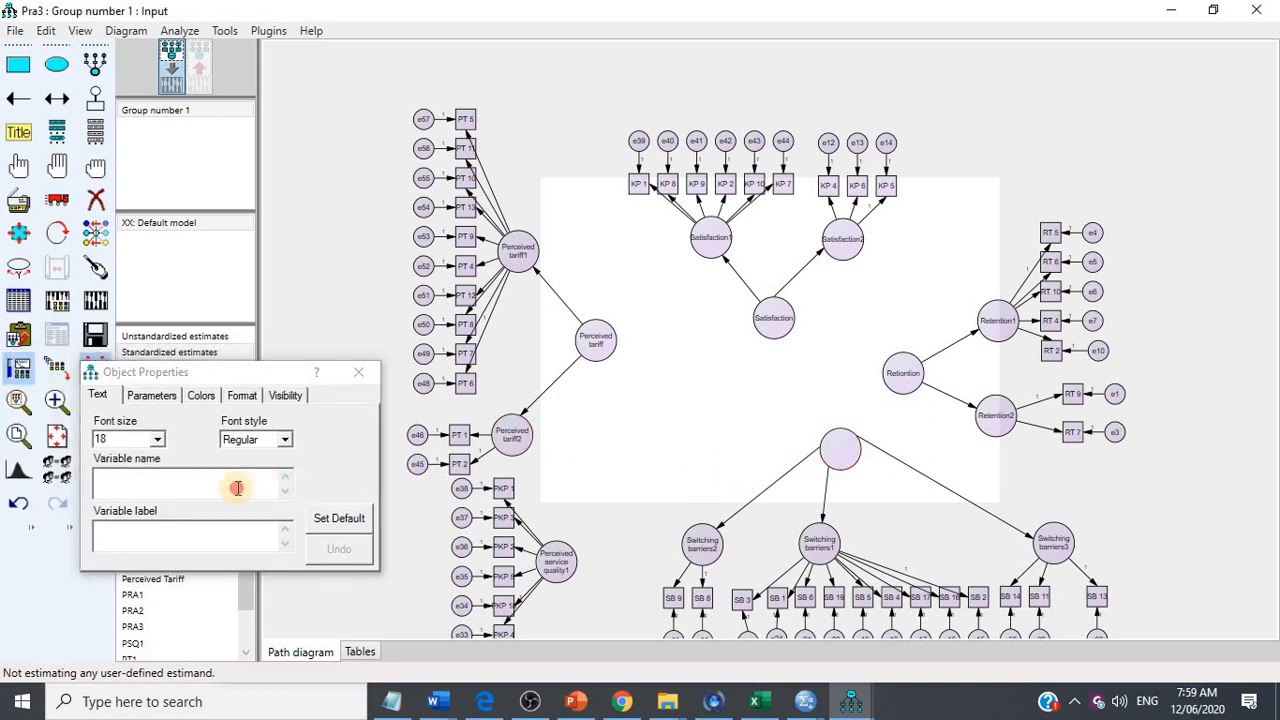
click(237, 488)
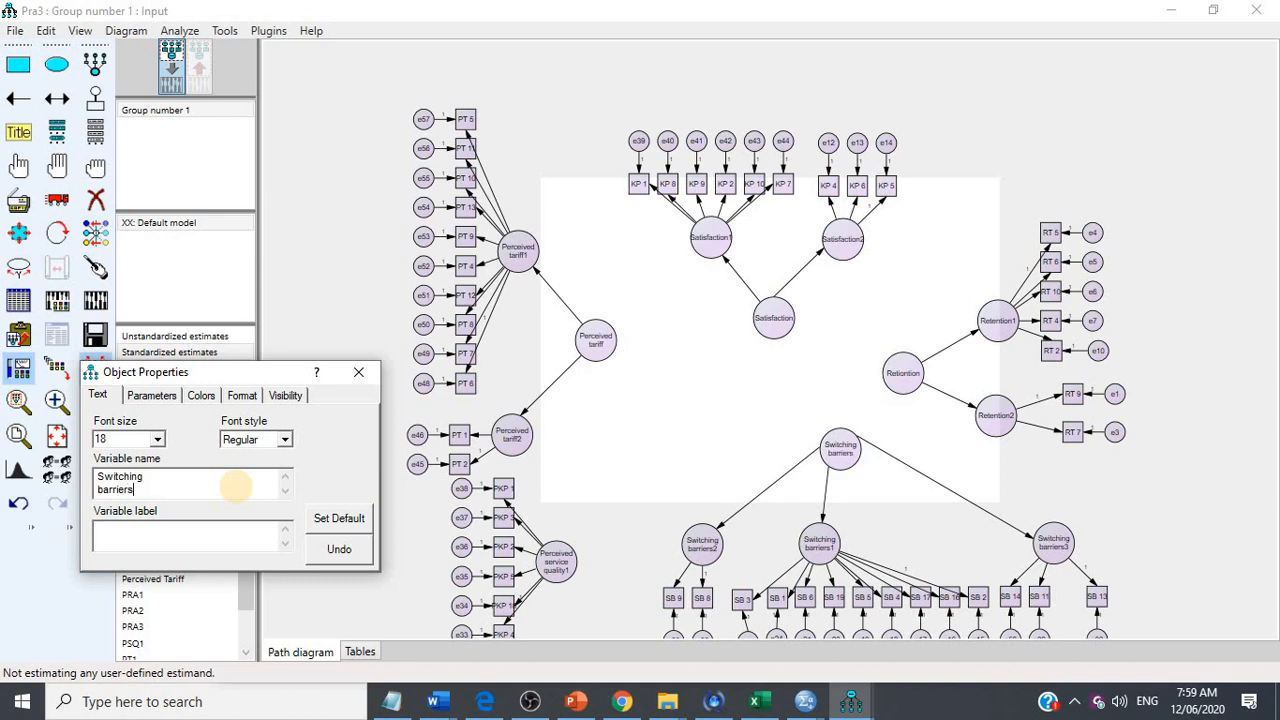
Step: Draw single-headed paths from Perceived tariff and Perceived service quality1 to Satisfaction, from Satisfaction to Switching barriers, and from Switching barriers to Retiontion
click(367, 388)
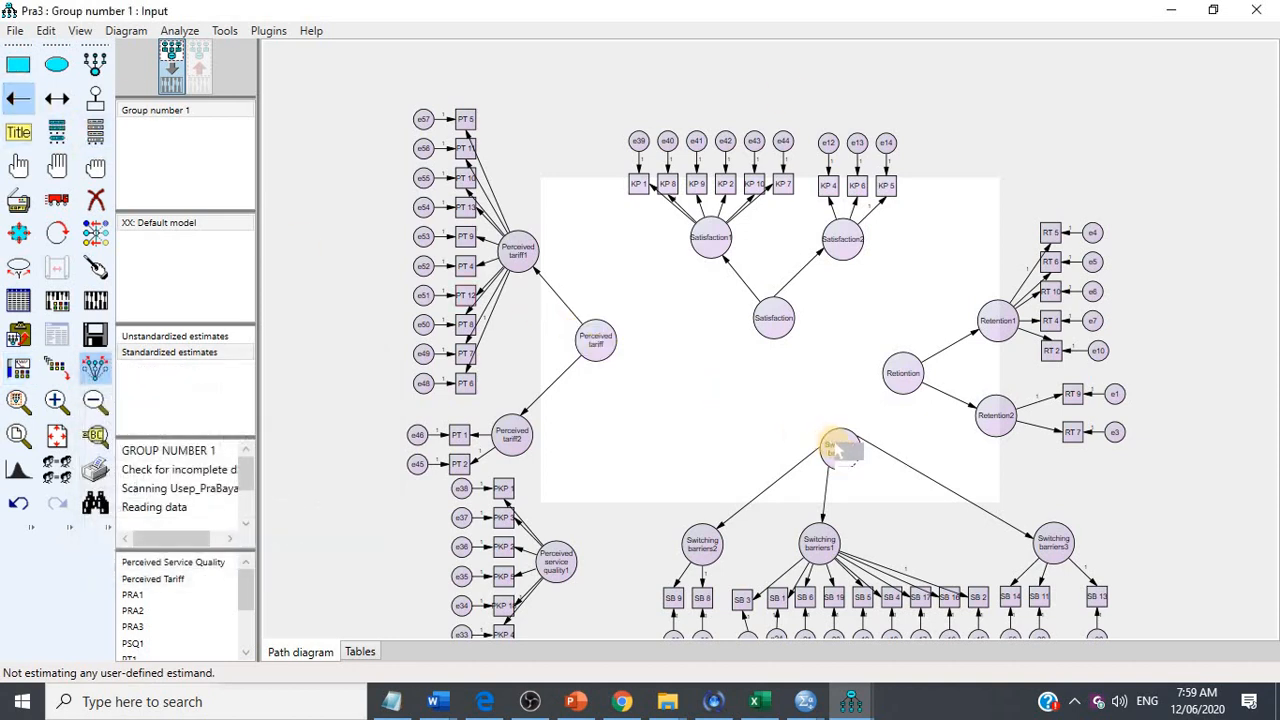
mouse_move(770, 325)
mouse_down()
mouse_move(843, 455)
mouse_move(903, 374)
mouse_up()
drag(592, 340, 771, 314)
drag(560, 590, 773, 326)
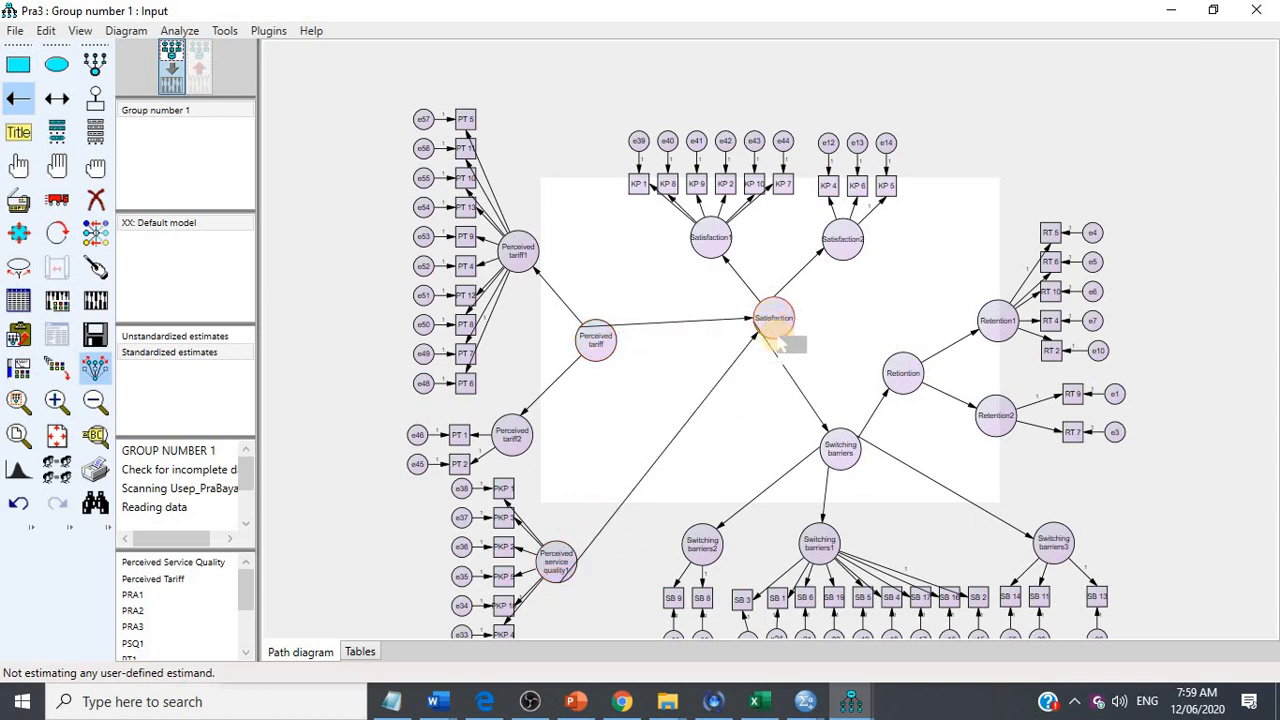
click(95, 266)
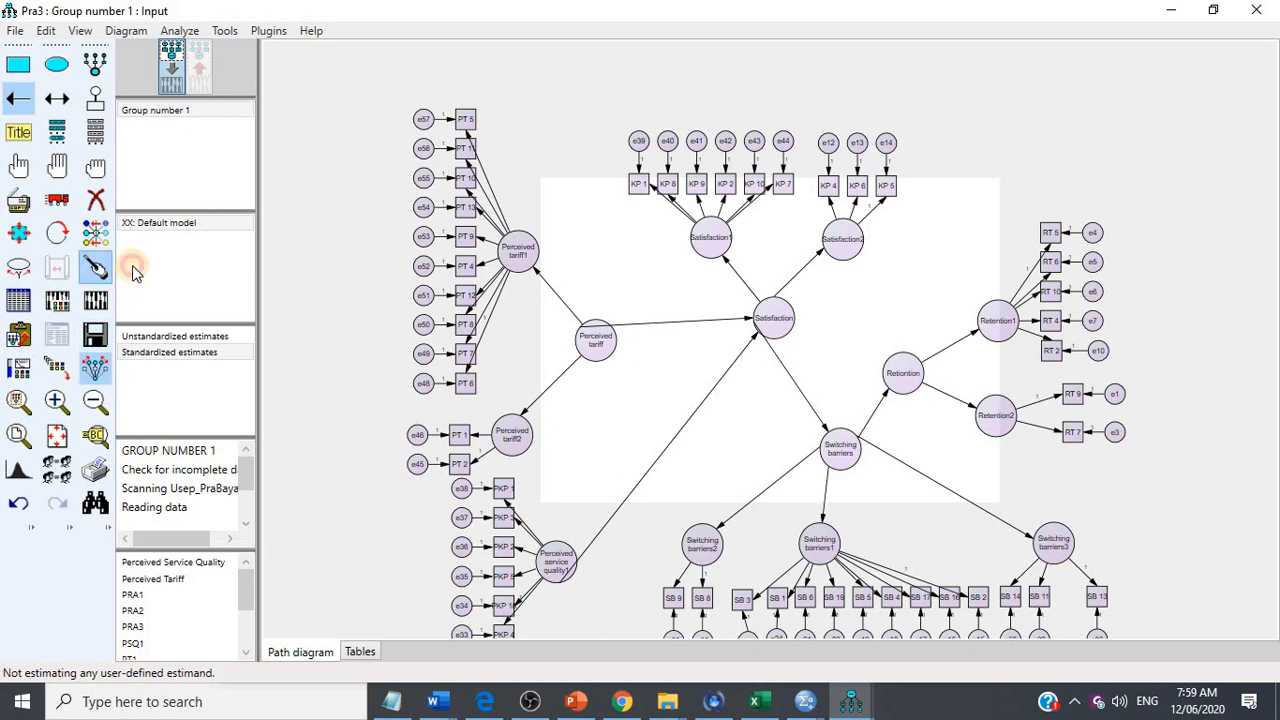
click(606, 337)
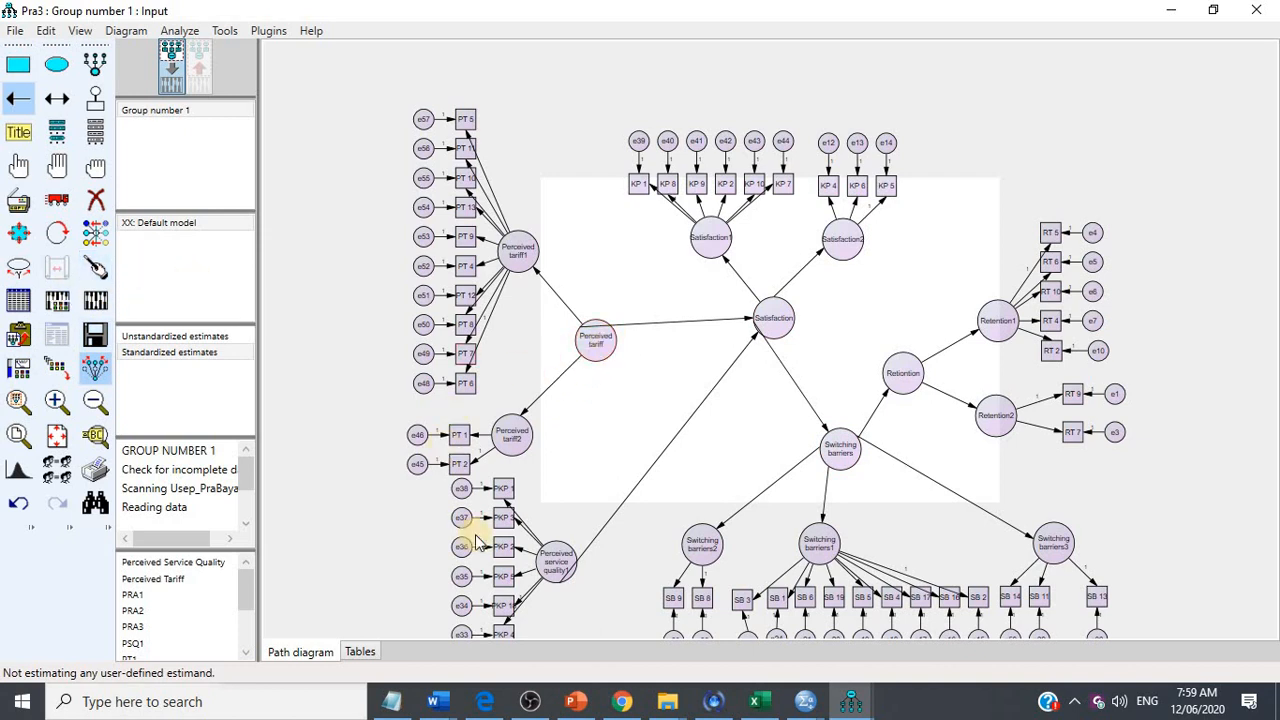
Step: Switch to Chrome and search Google in a new tab for "perceived tariff and perceived service quality"
click(624, 702)
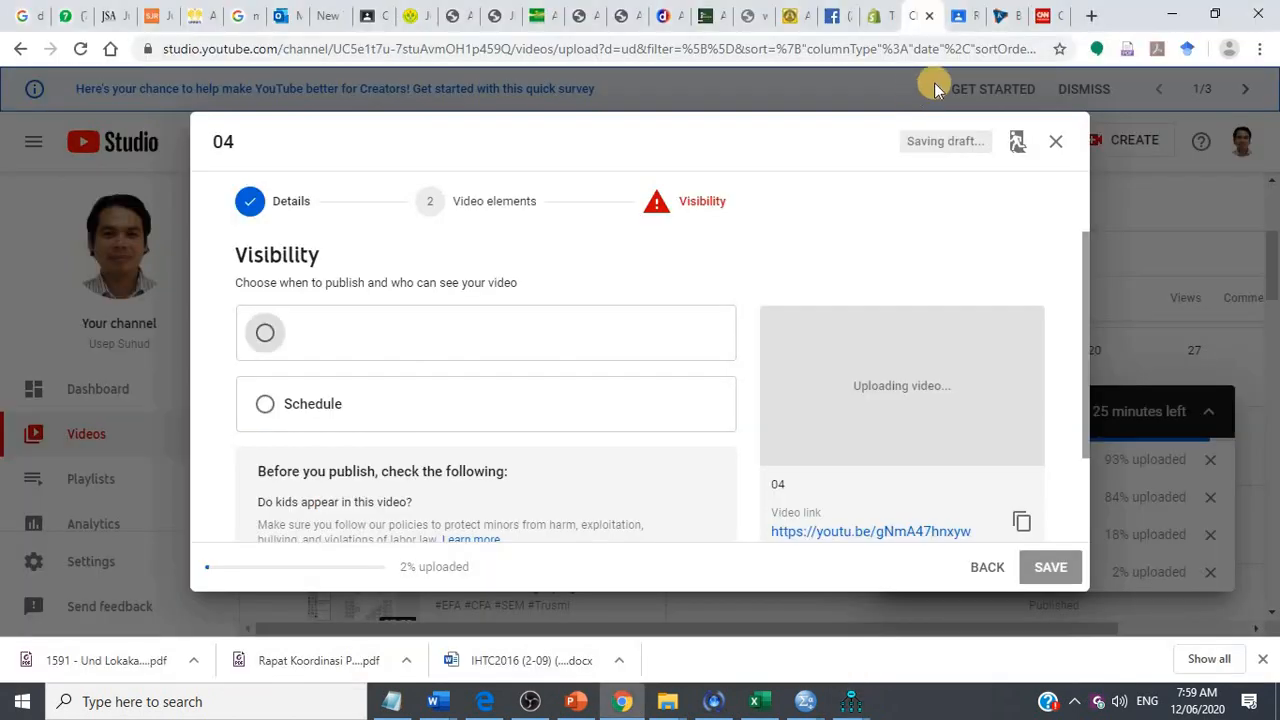
click(1091, 17)
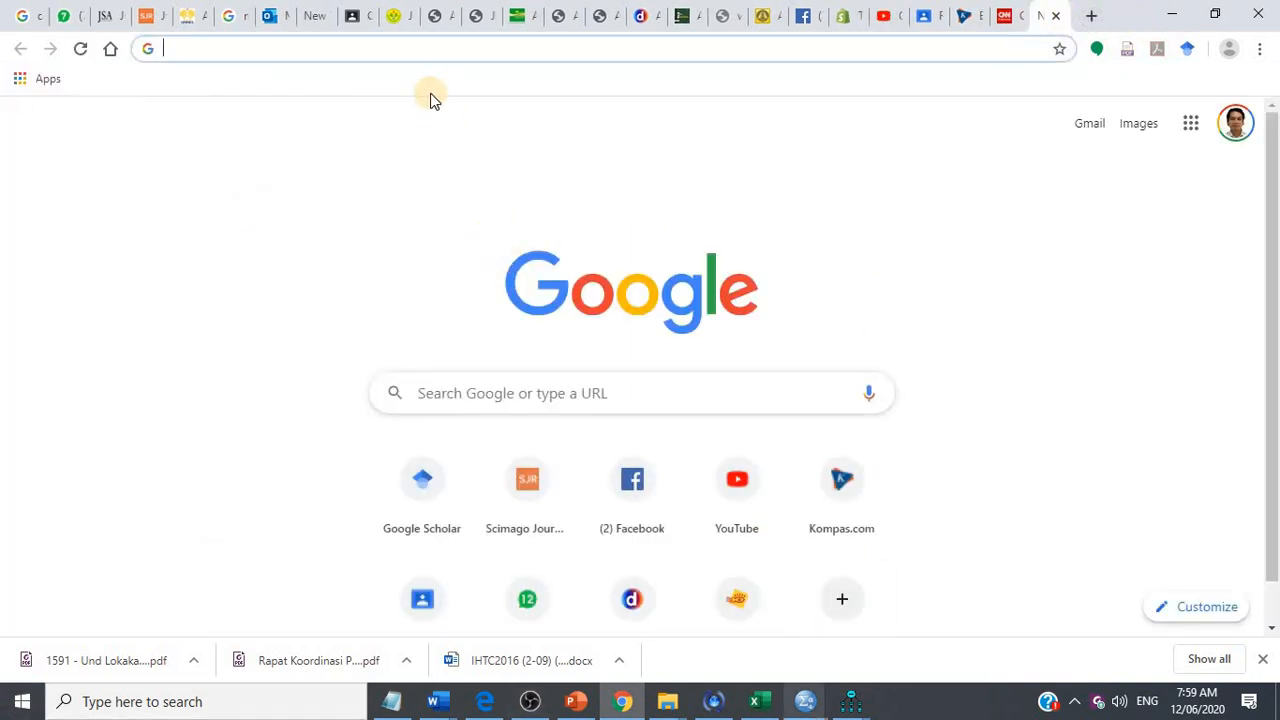
text(perceived tar)
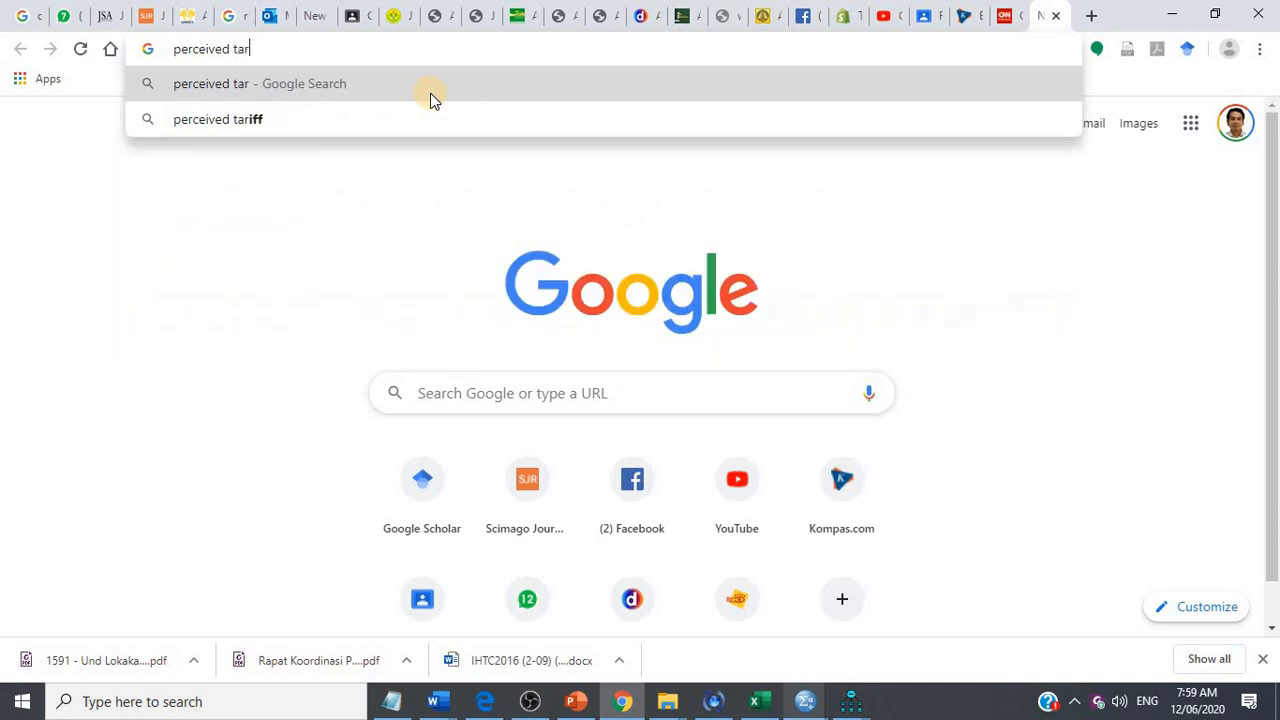
text(iff and per)
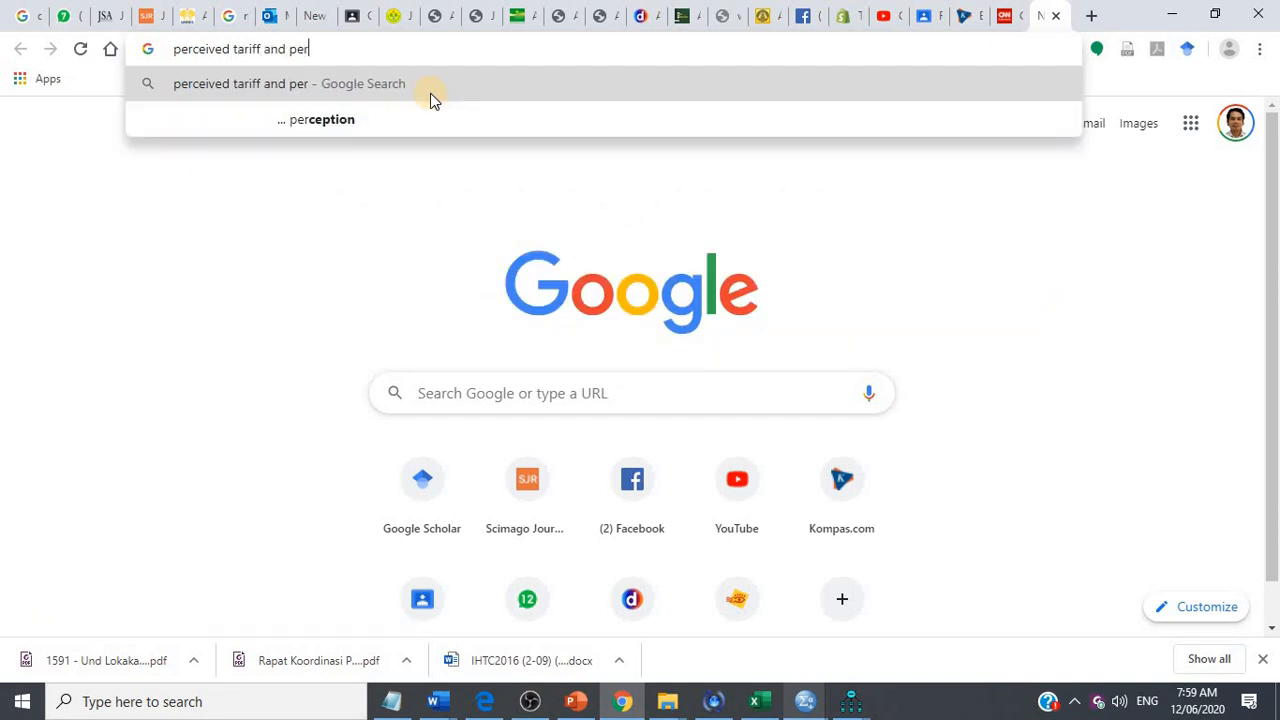
text(cevive)
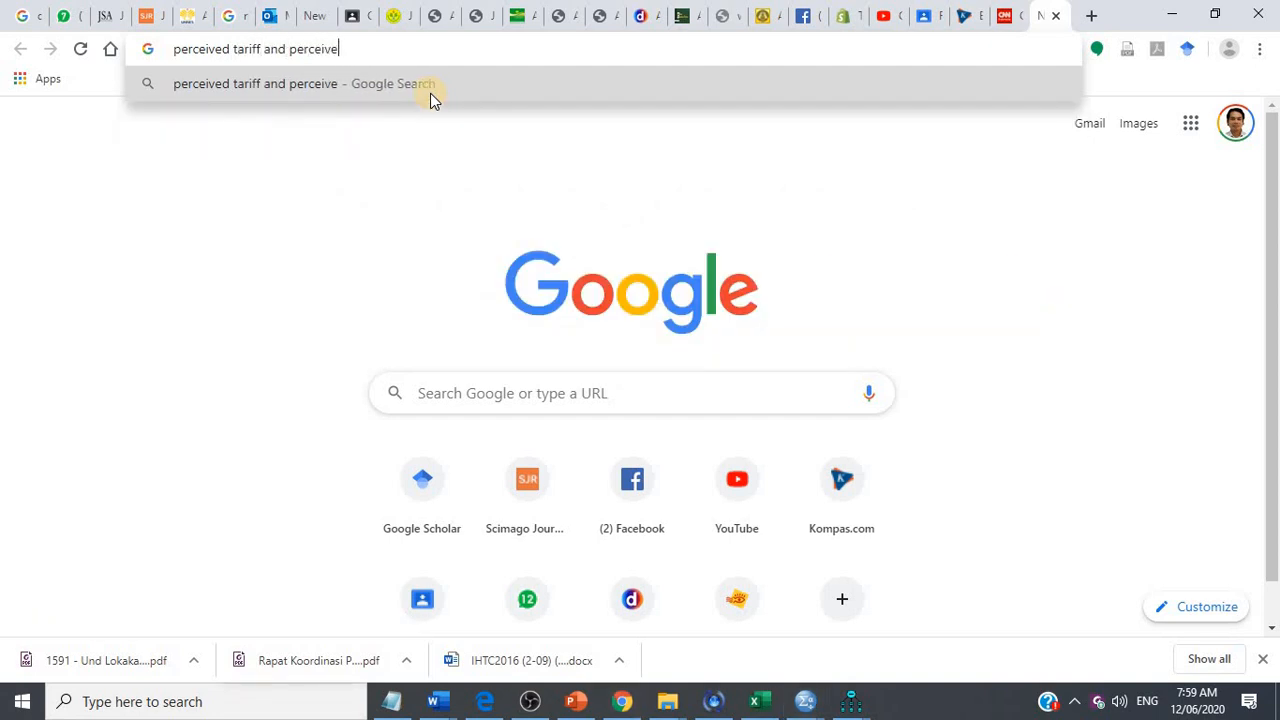
text(d service)
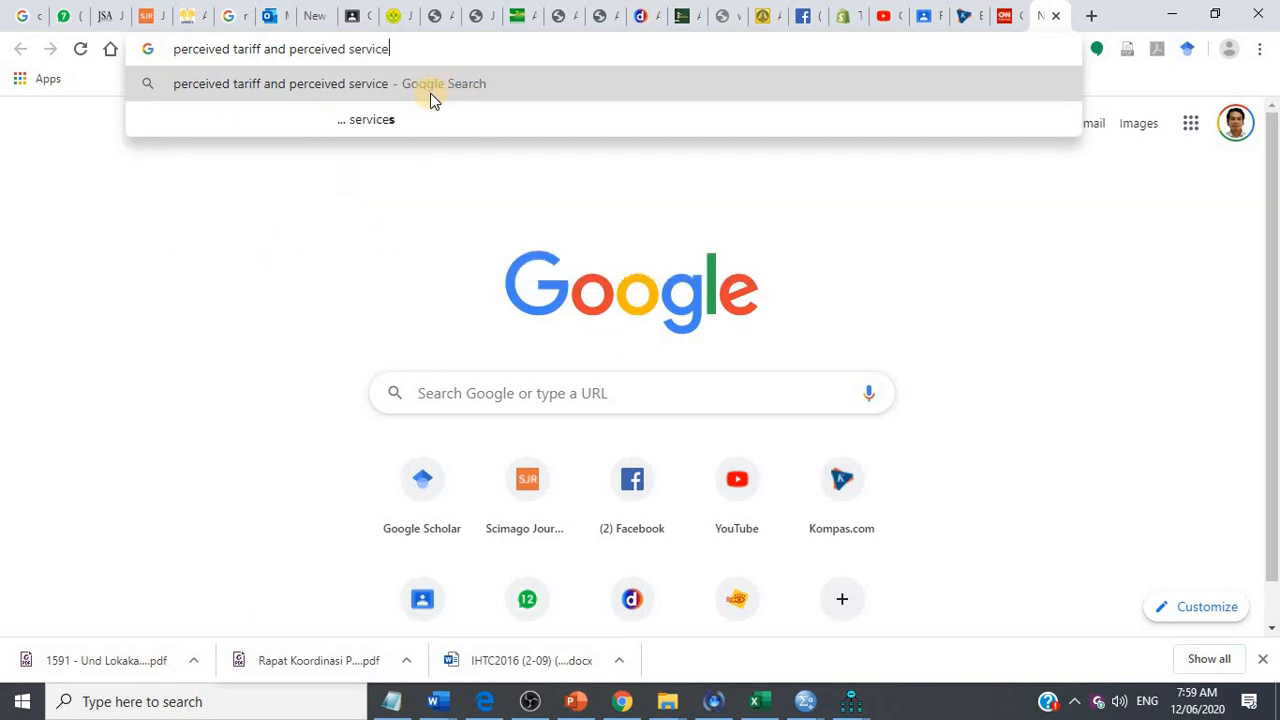
text( qwu)
text(l)
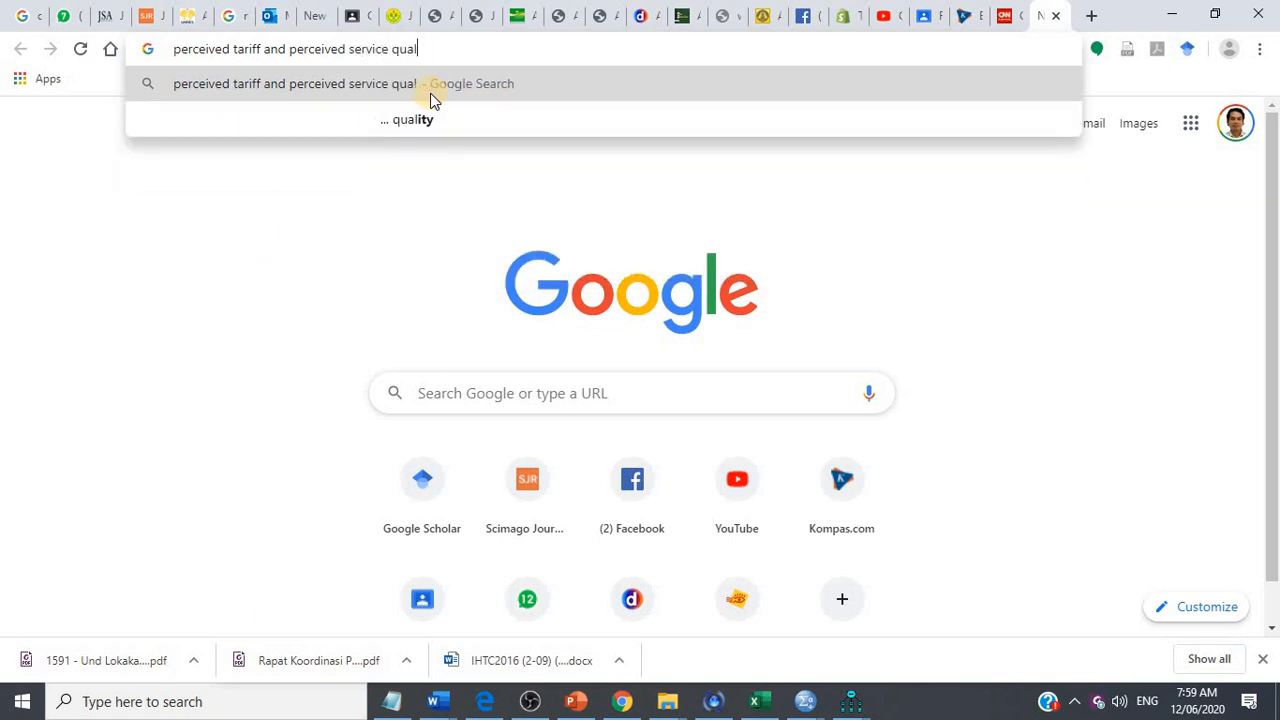
text(ity)
key(Return)
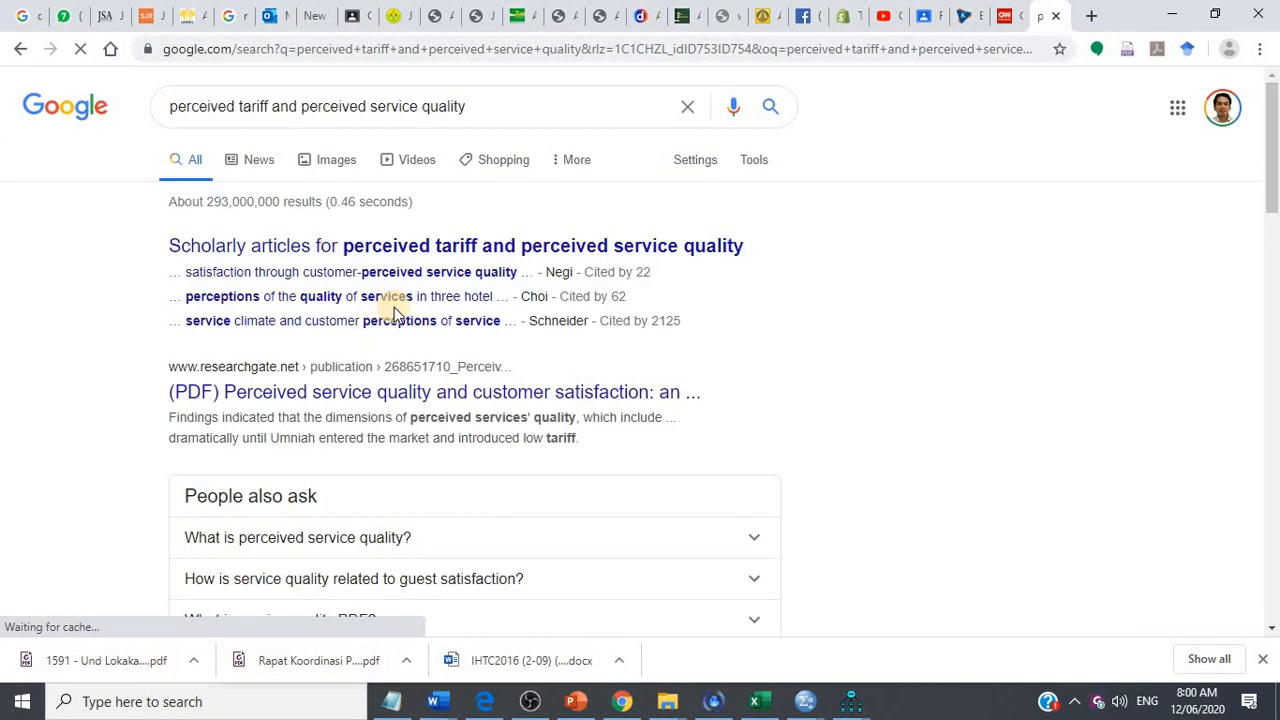
Step: Browse the image results and enlarge the ResearchGate proposed model linking tariff, satisfaction, service quality and switching barriers to customer retention
click(323, 163)
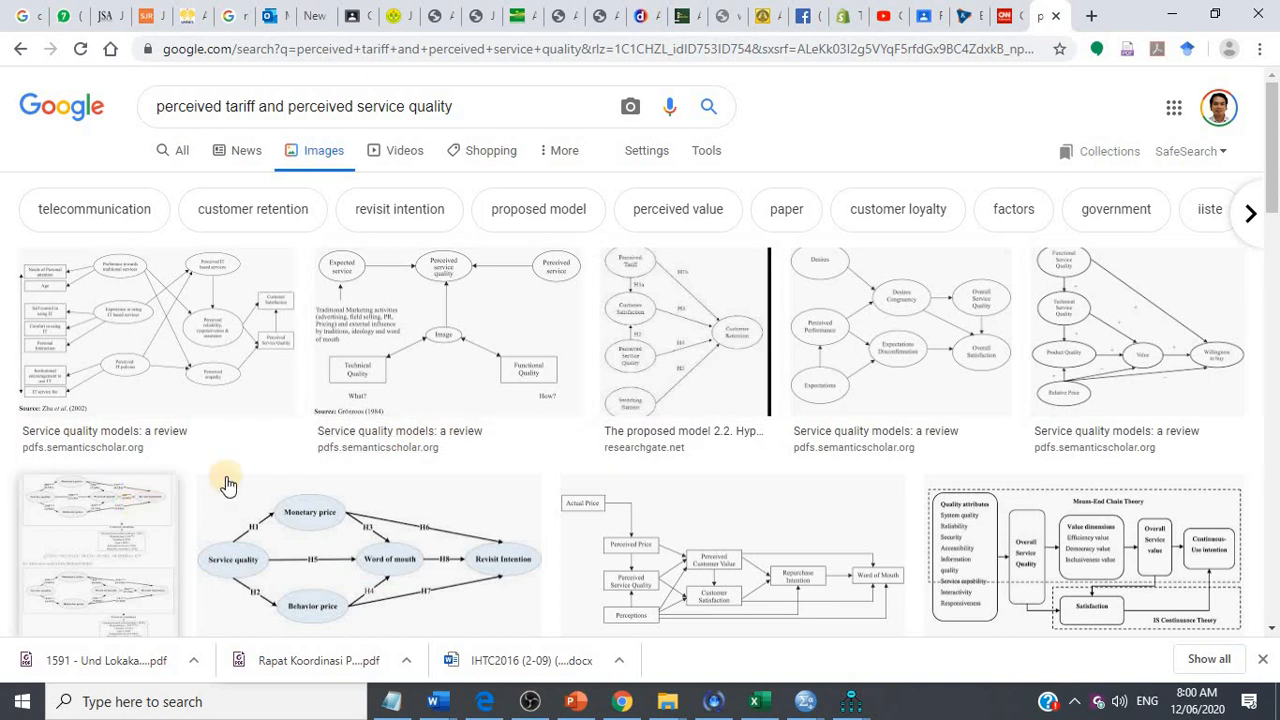
click(191, 357)
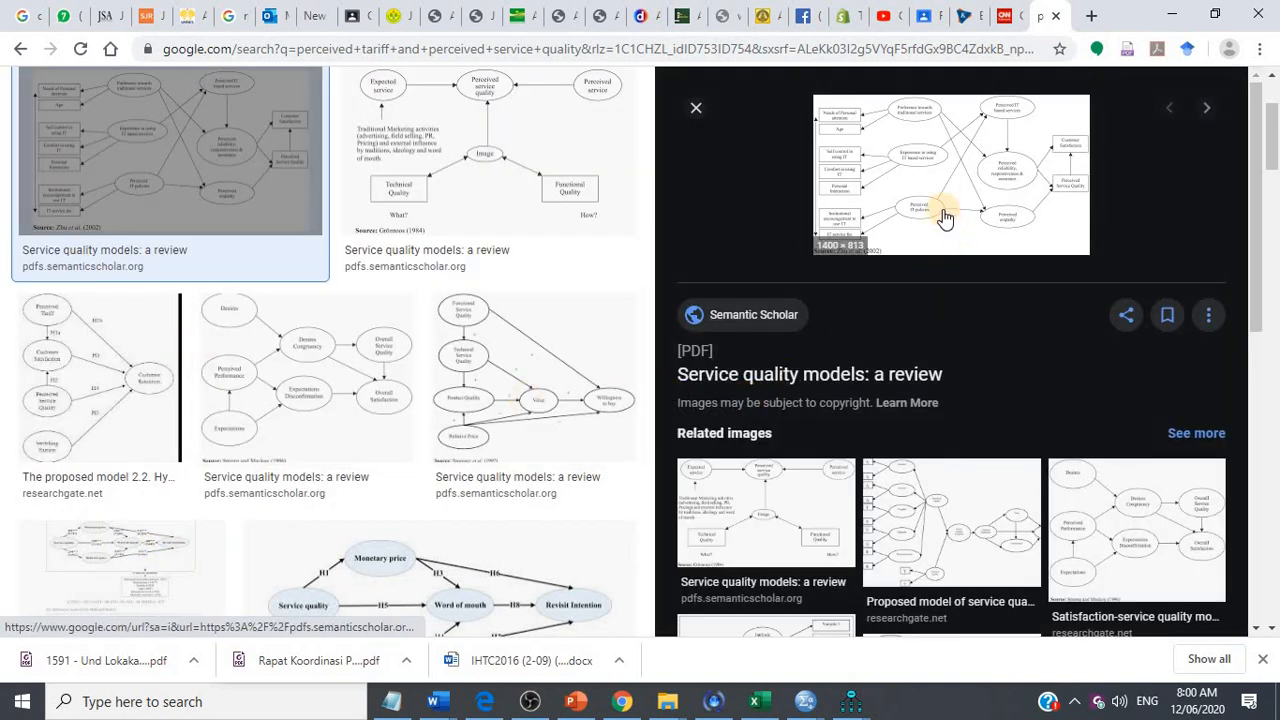
click(436, 183)
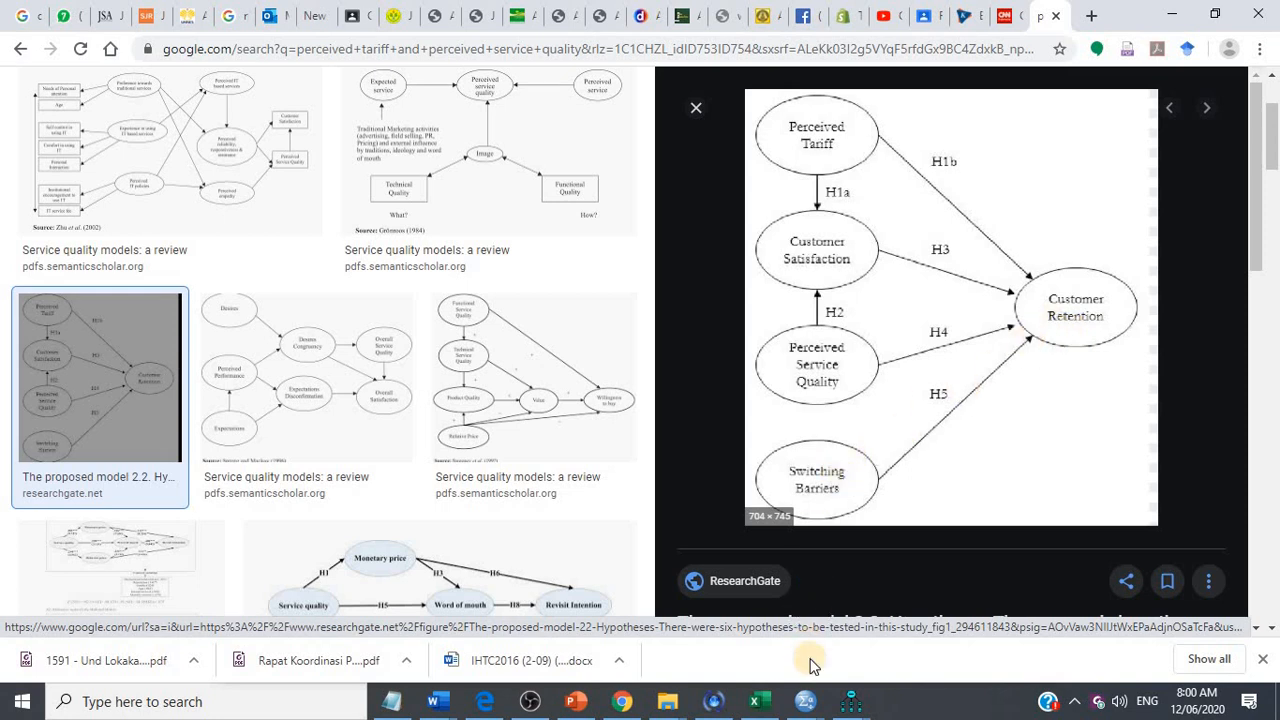
Step: Return to the Amos path diagram and draw single-headed paths from Perceived tariff and Perceived service quality1 to Retiontion
mouse_move(848, 710)
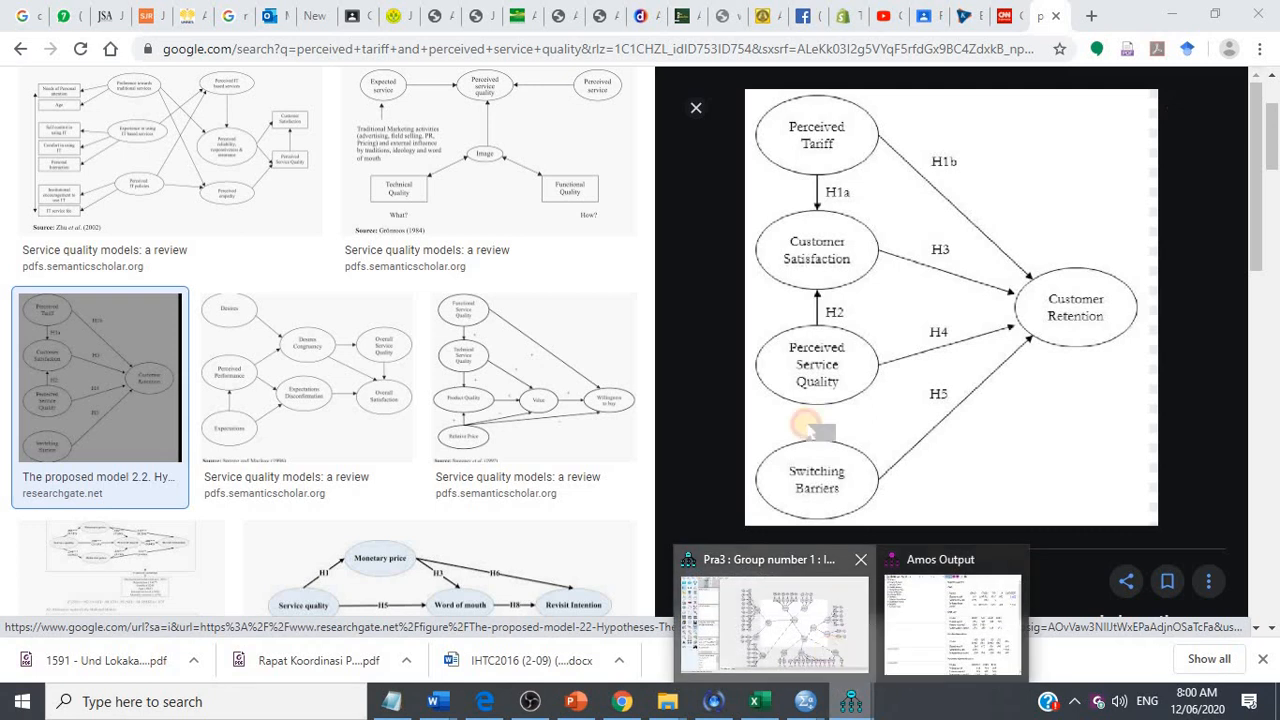
click(770, 625)
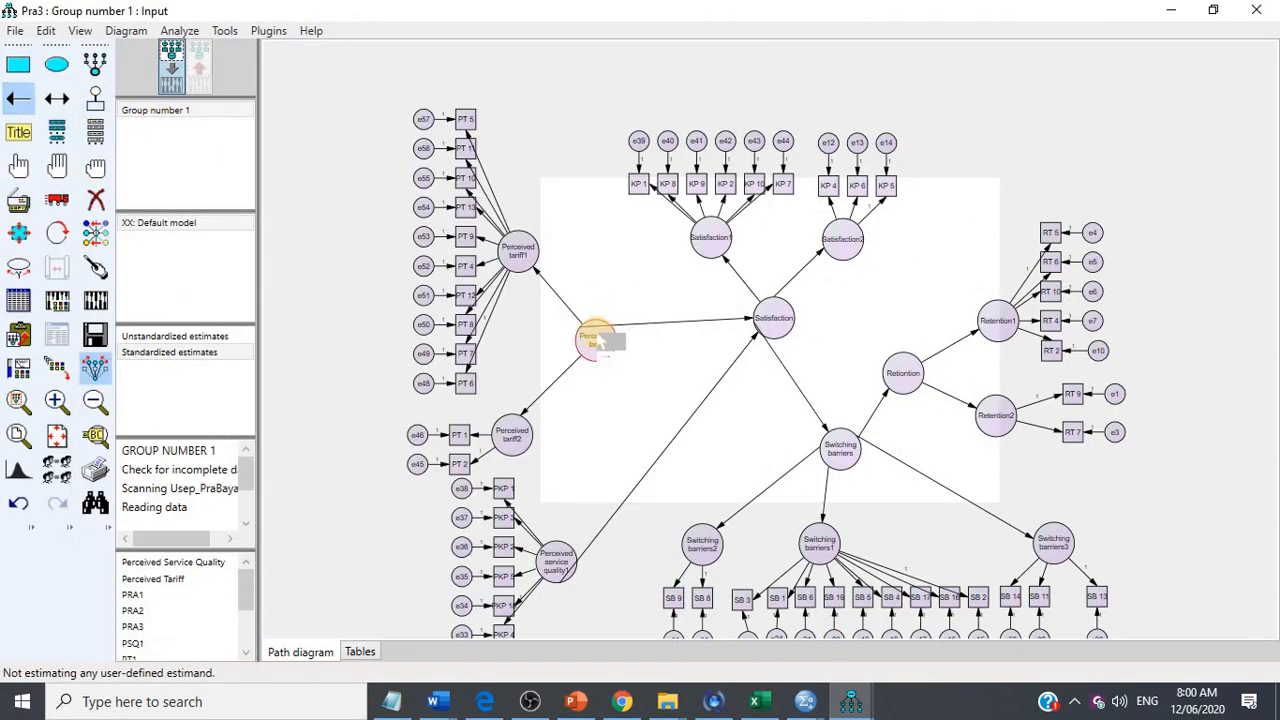
drag(596, 340, 900, 380)
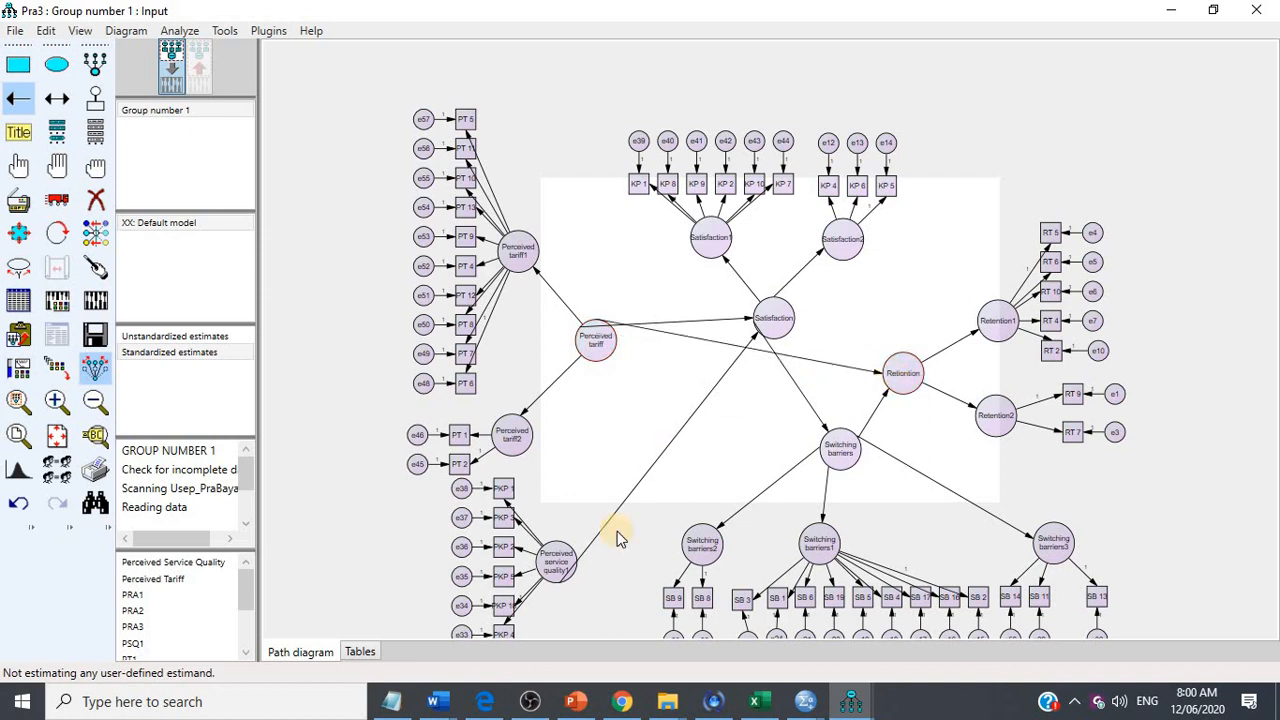
mouse_move(560, 570)
mouse_down()
mouse_move(871, 377)
mouse_move(897, 380)
mouse_up()
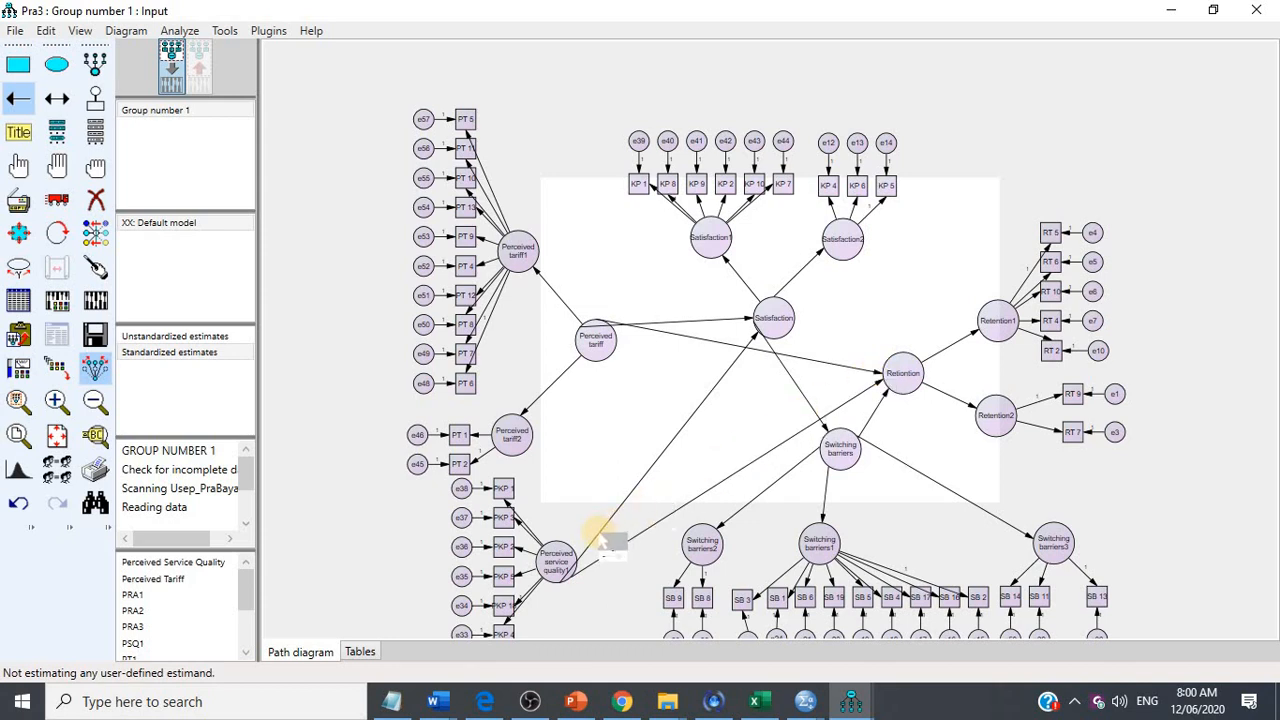
Step: Go back to Chrome to review the proposed model and preview the two neighbouring "Service quality models: a review" diagrams
click(835, 700)
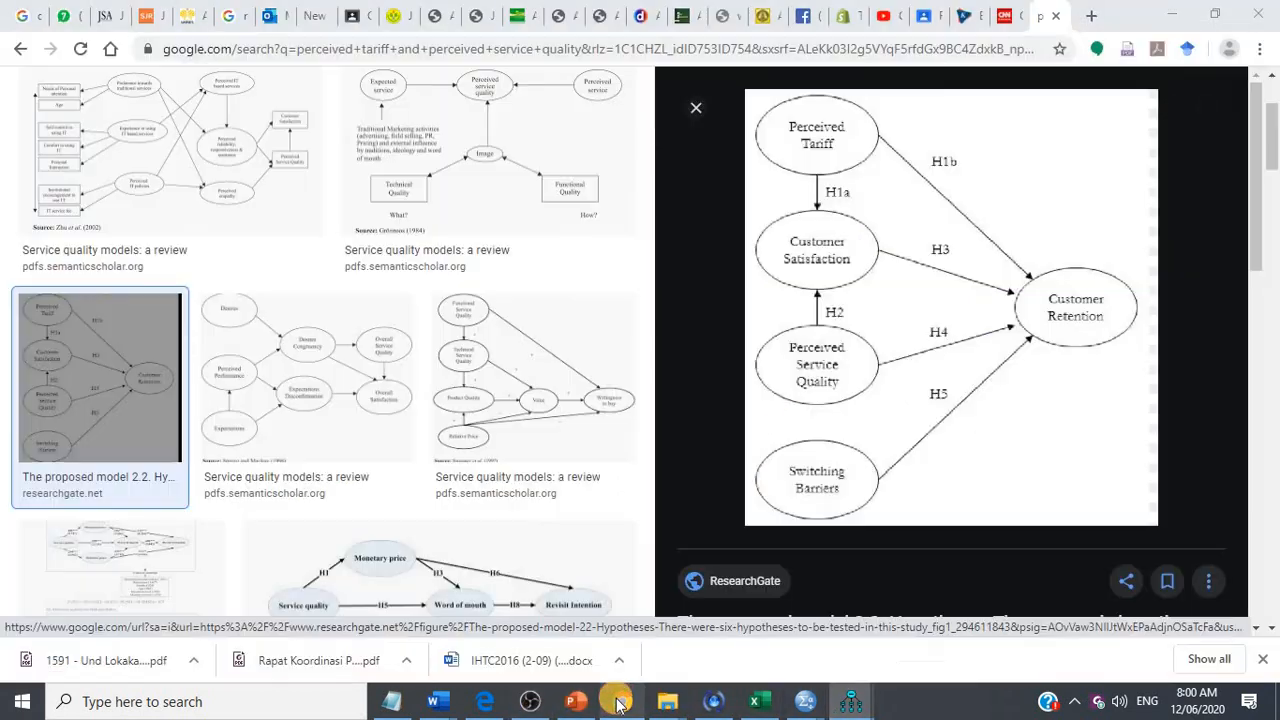
click(622, 701)
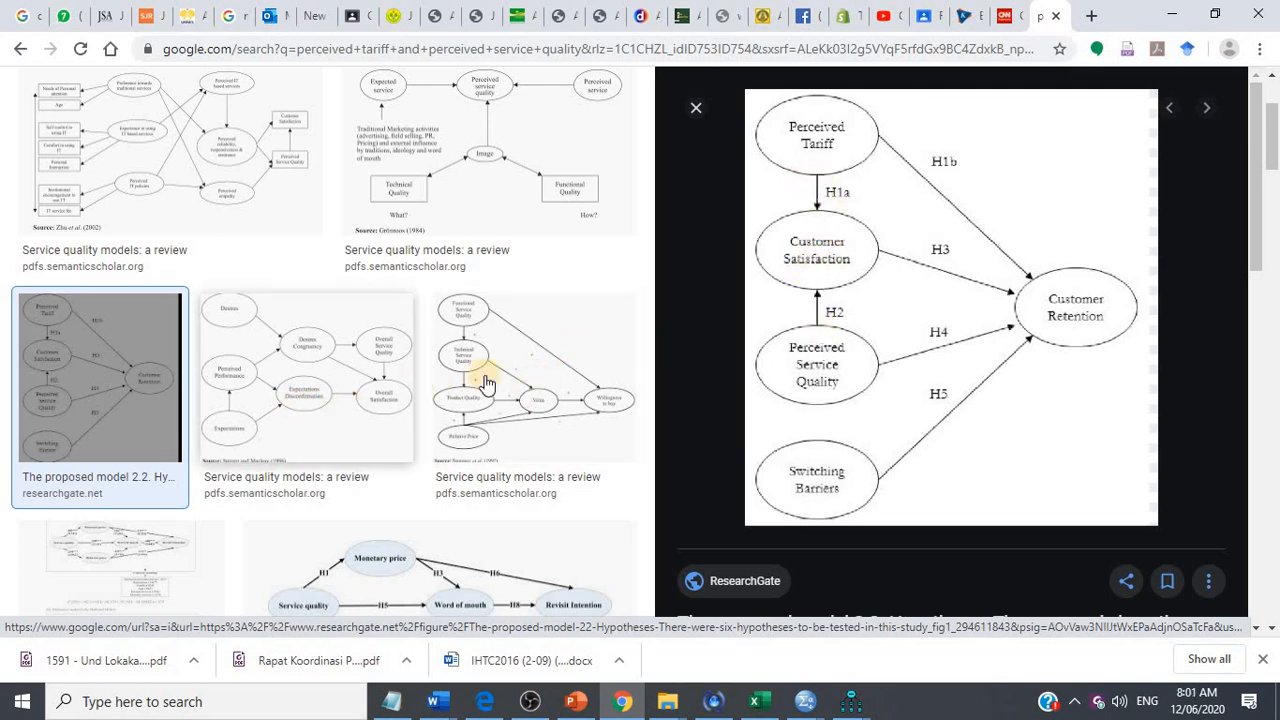
click(321, 390)
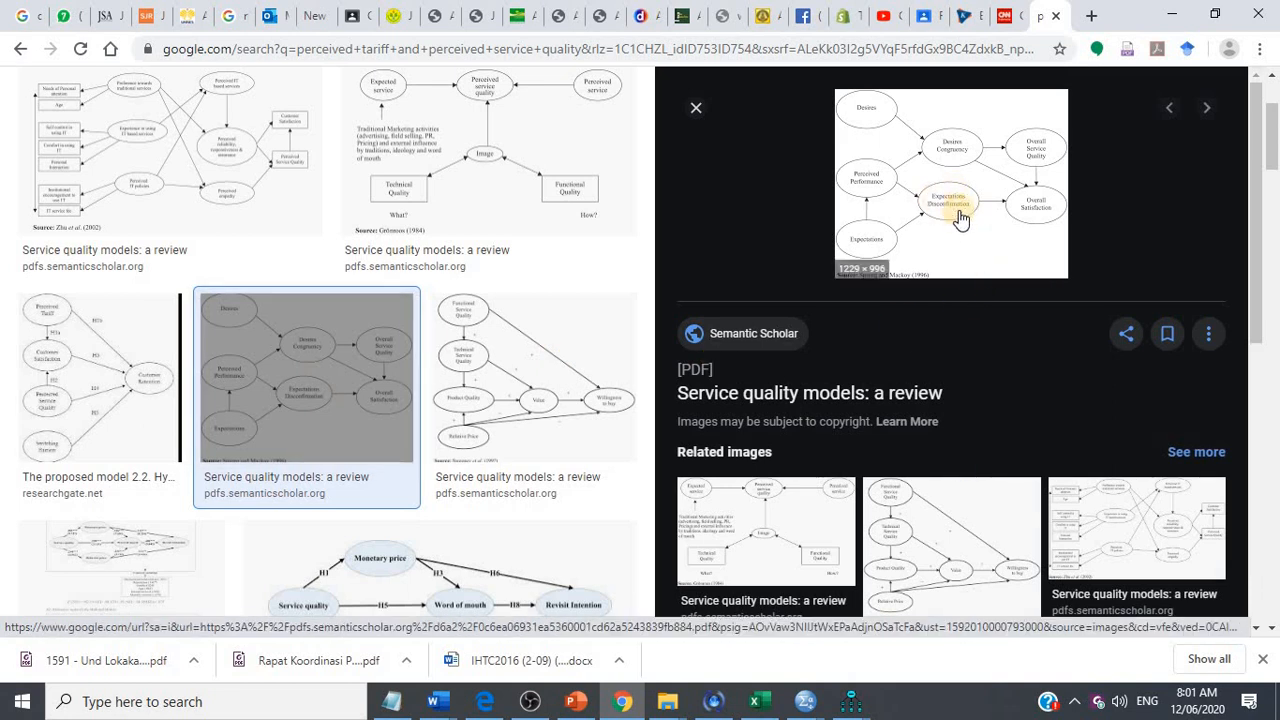
click(531, 373)
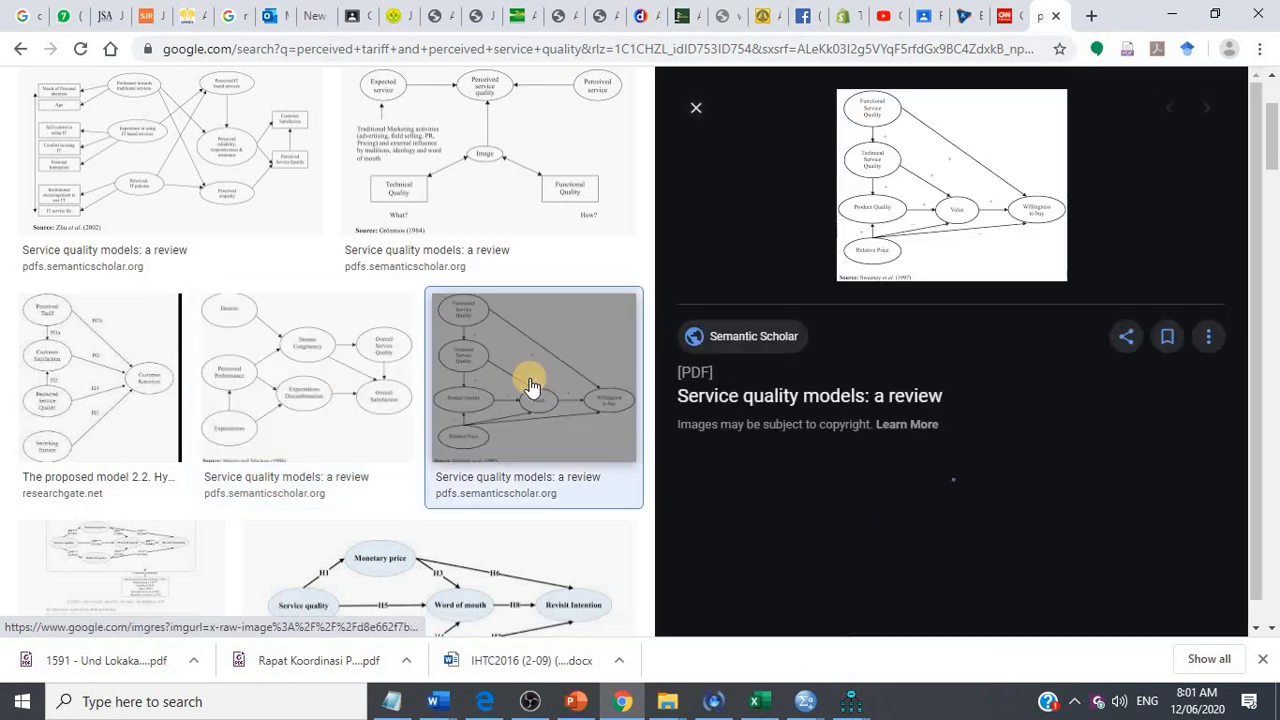
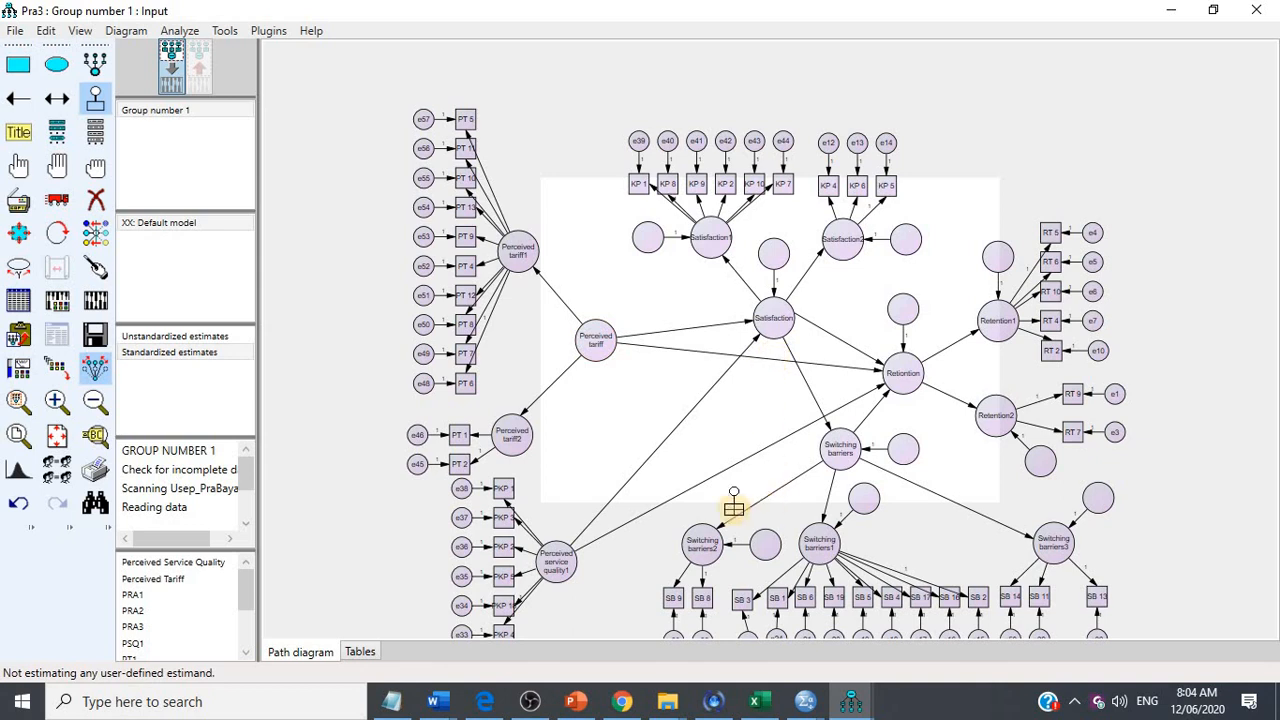
Step: Add an unnamed error variable to each of Perceived tariff2 and Perceived tariff1
click(512, 432)
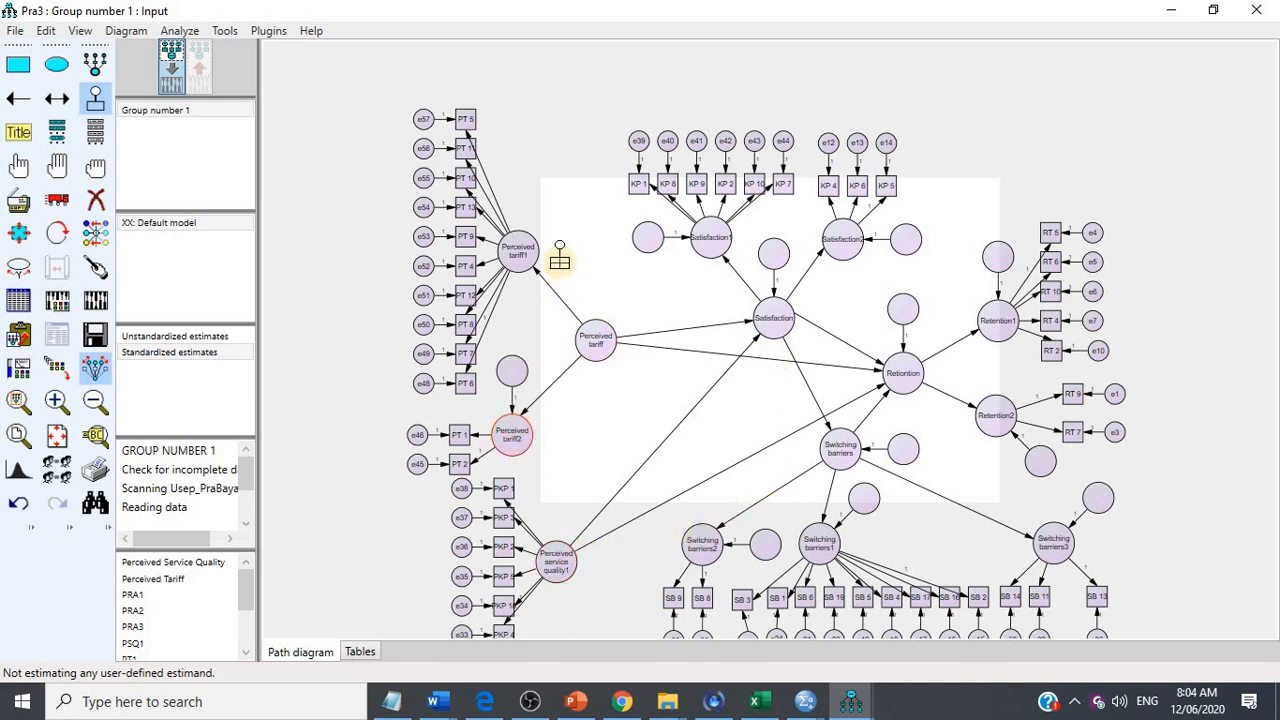
click(518, 250)
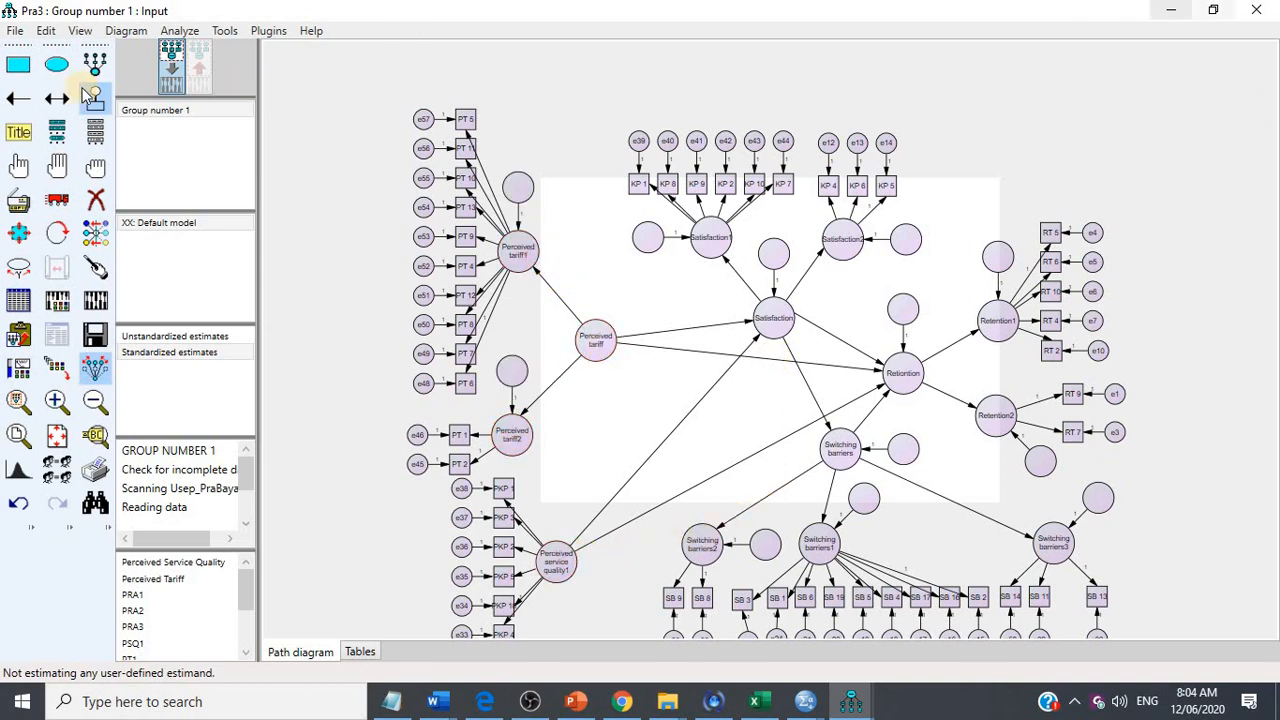
Step: Covary Perceived service quality1 with Perceived tariff, shift the service quality construct and its indicators slightly right, and touch up both constructs' path ends
click(57, 97)
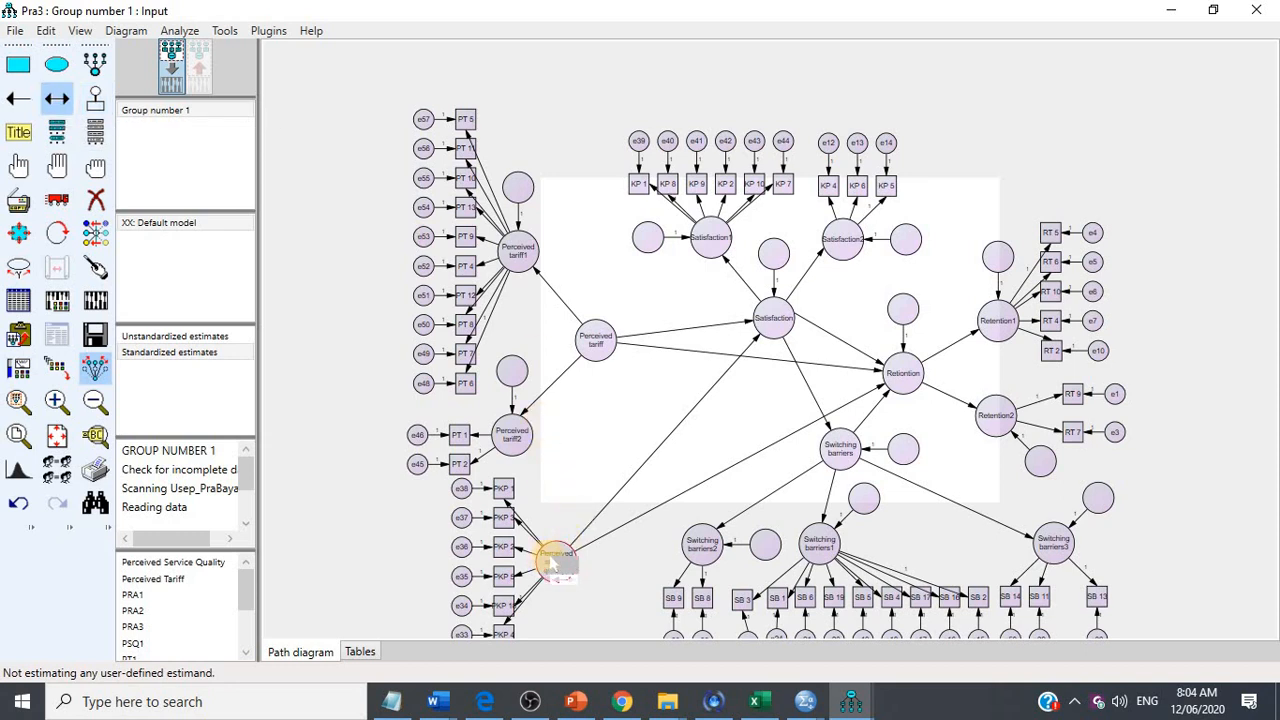
drag(551, 557, 598, 345)
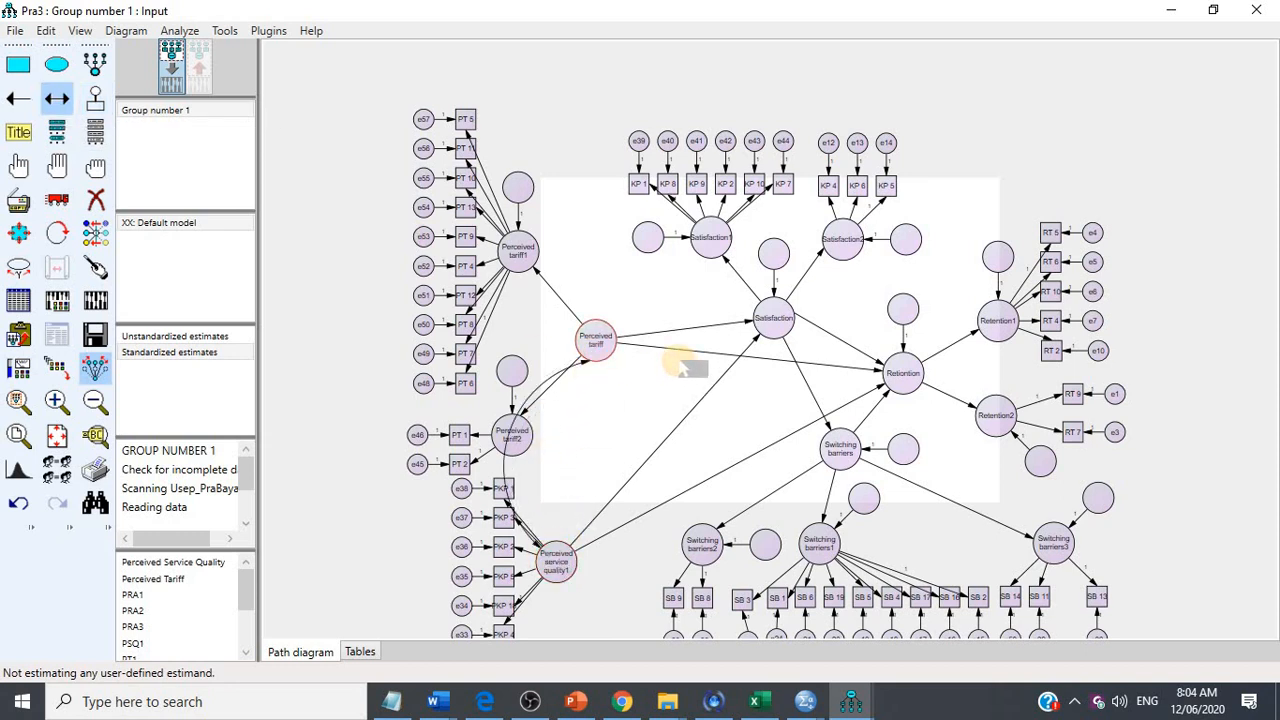
click(57, 200)
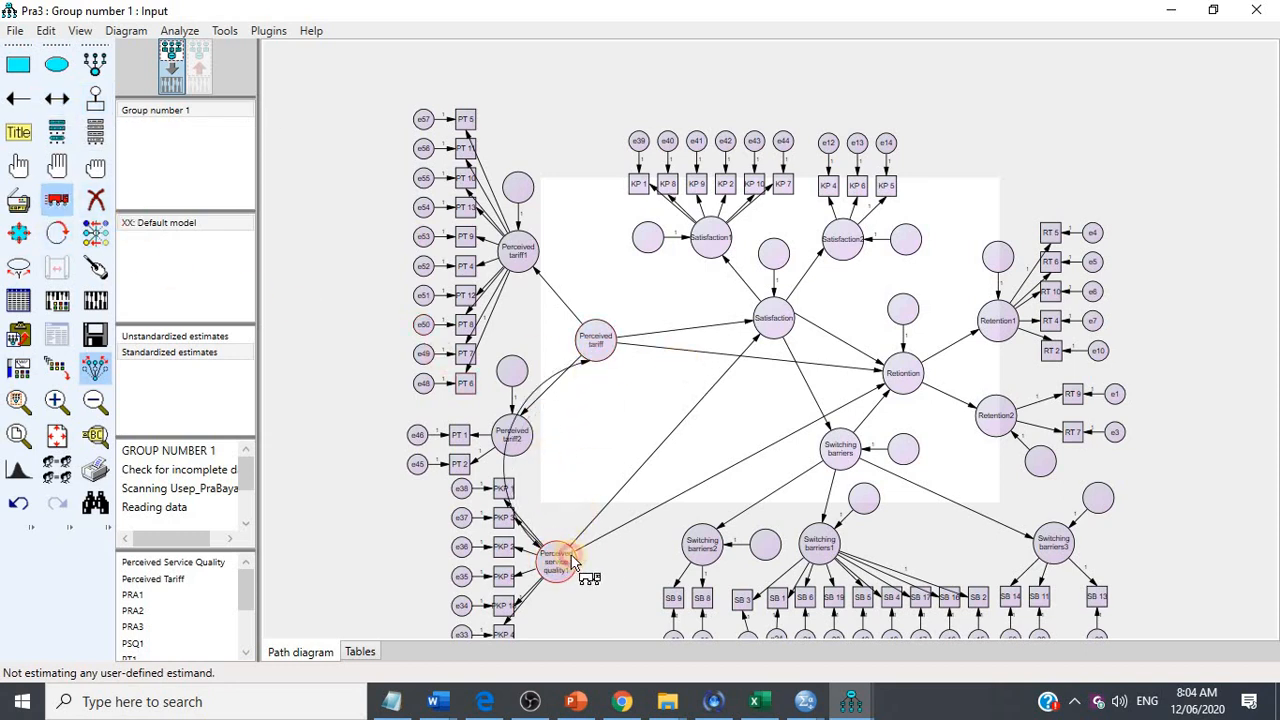
drag(562, 564, 616, 551)
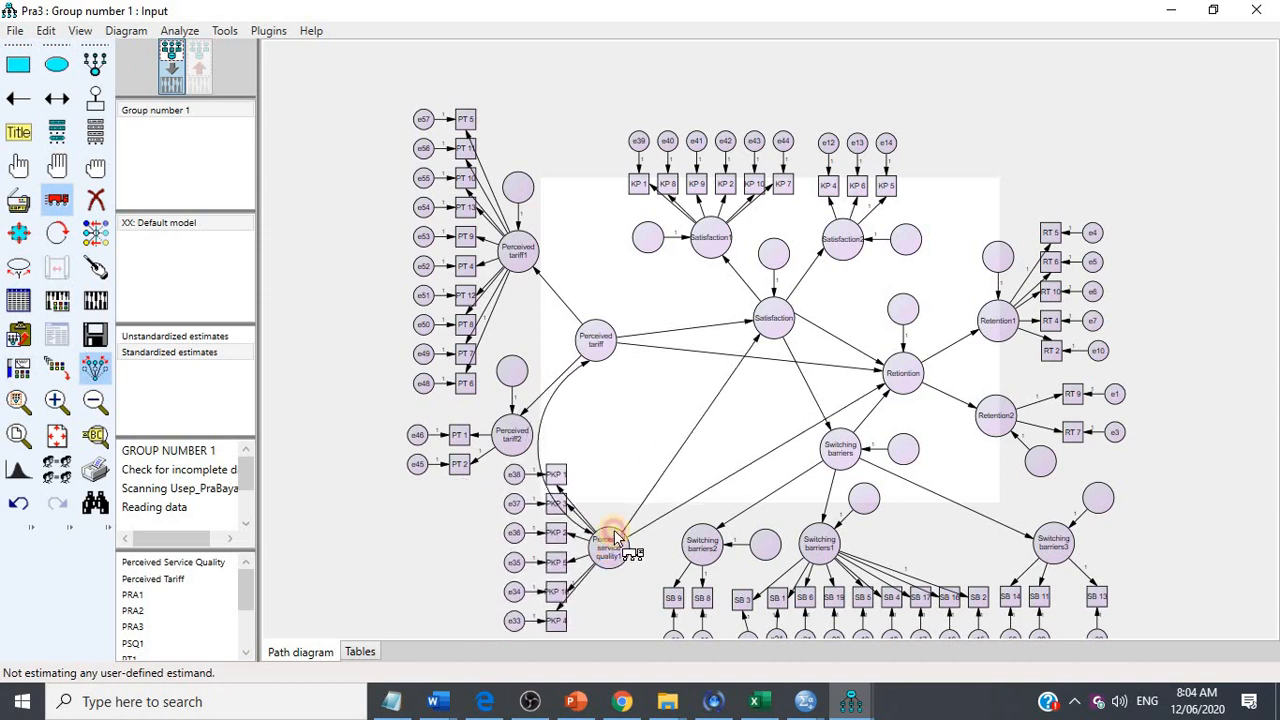
click(95, 267)
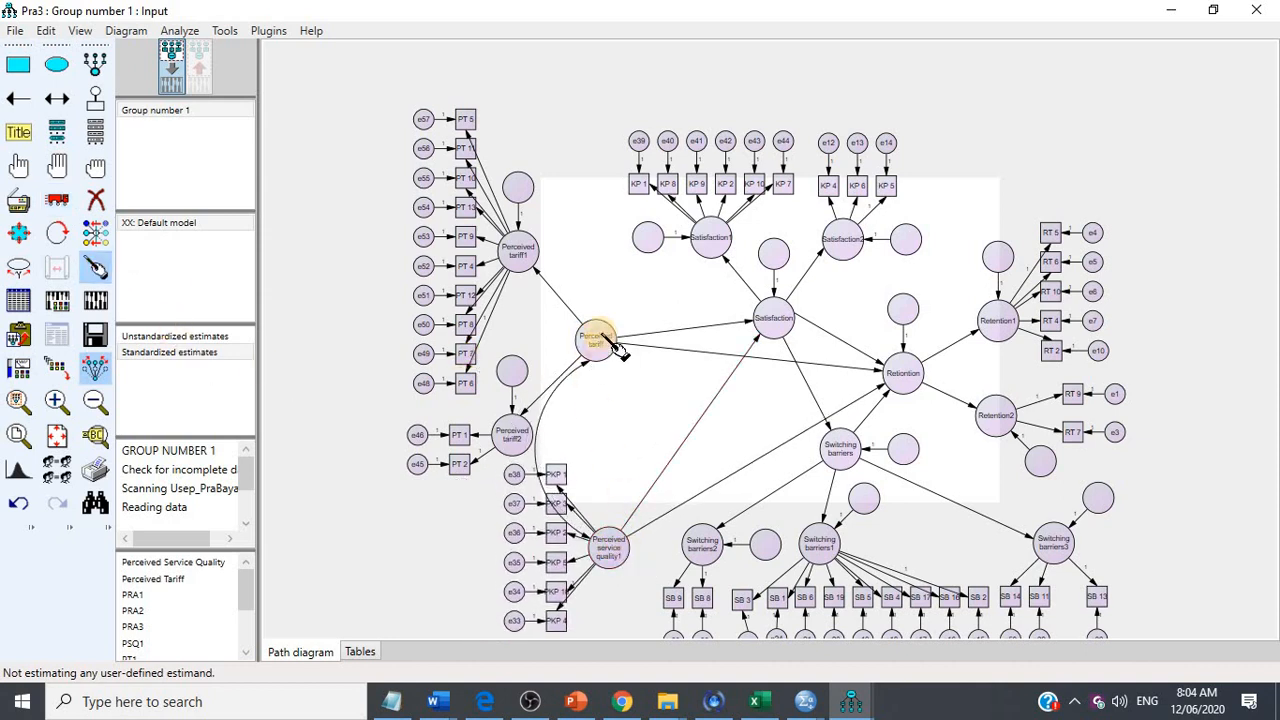
click(610, 548)
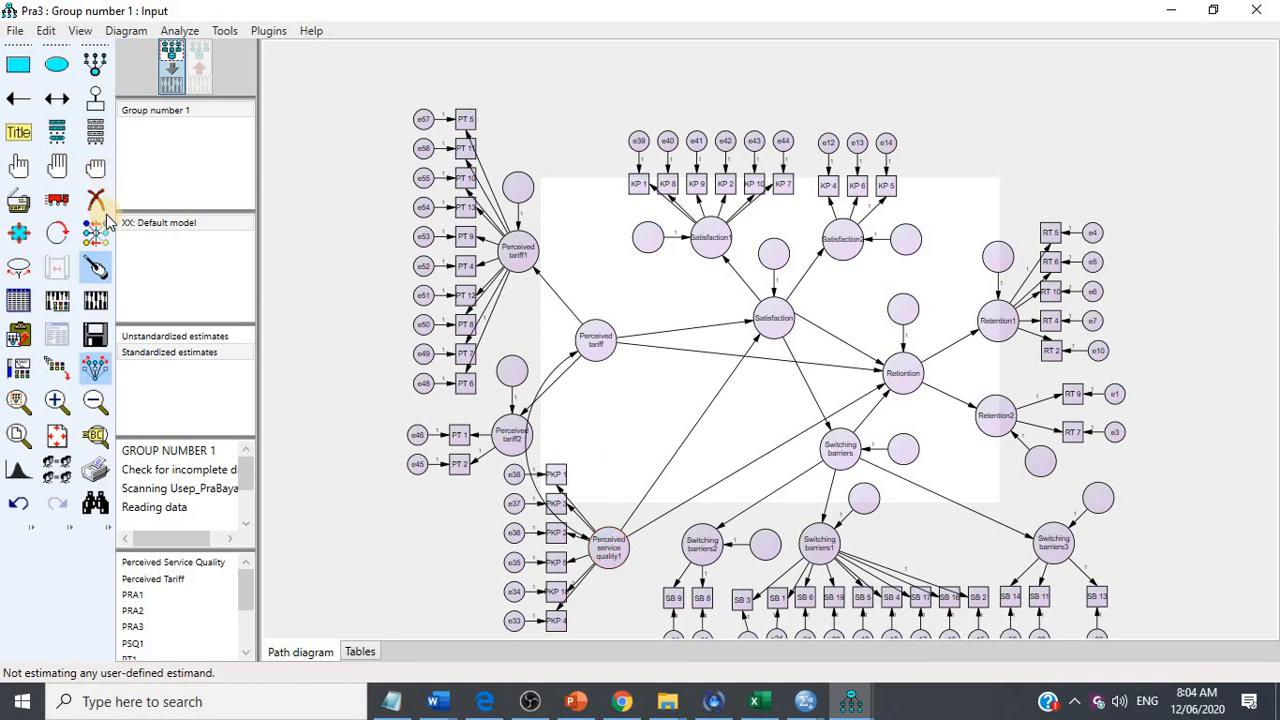
click(595, 343)
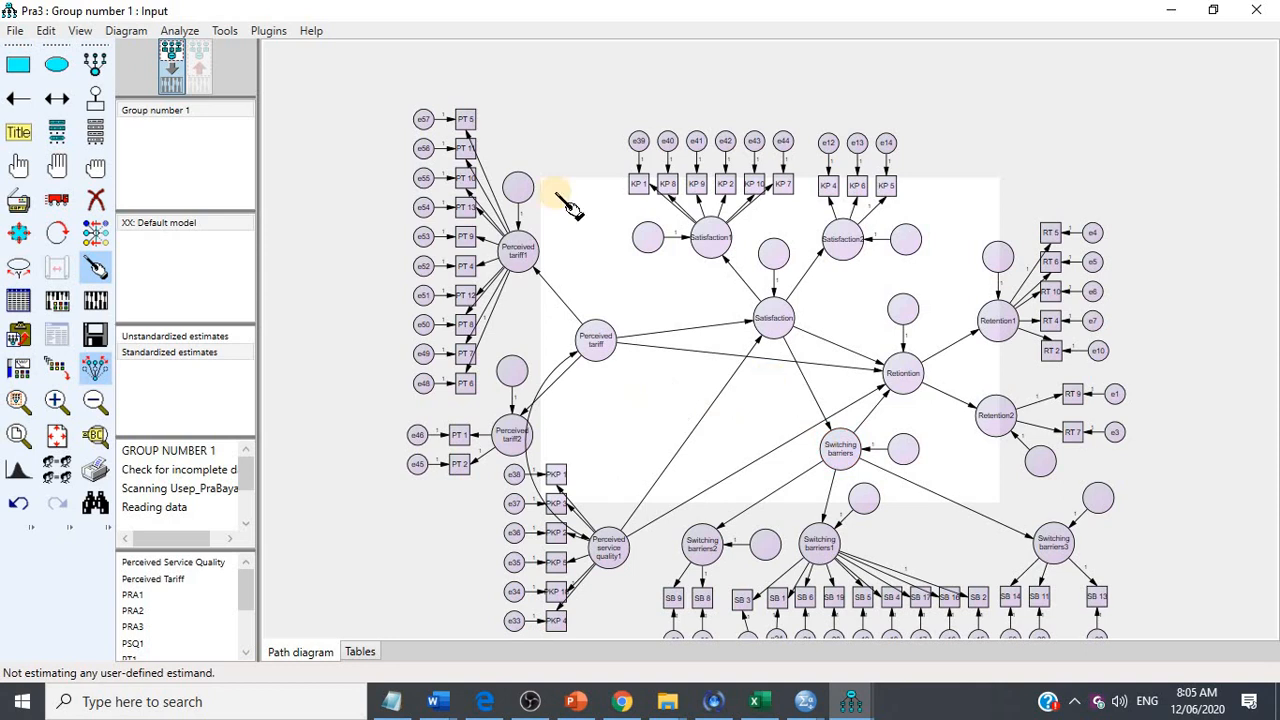
Step: Automatically name all the unnamed error variables in the path diagram
click(501, 253)
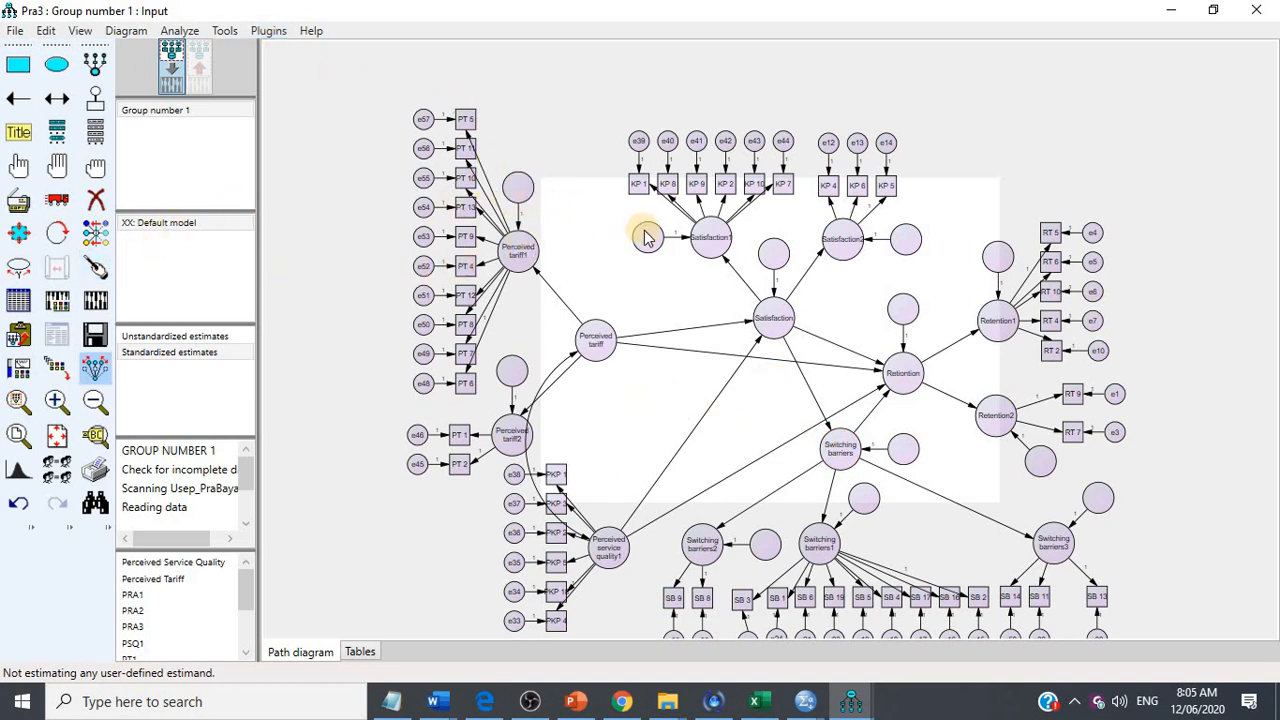
click(268, 31)
click(334, 137)
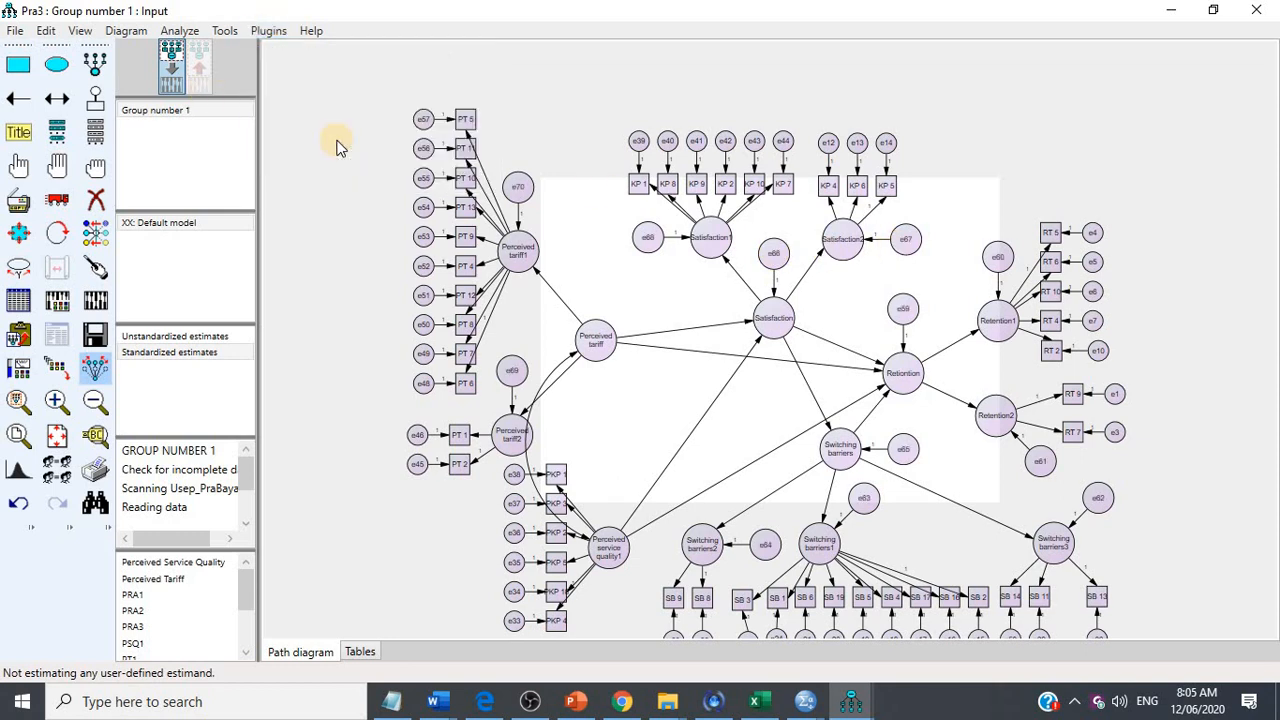
Step: Fix the regression weight at 1 on the second-order paths to Satisfaction1, Retention1, Switching barriers2 and Perceived tariff1
double_click(727, 268)
click(155, 395)
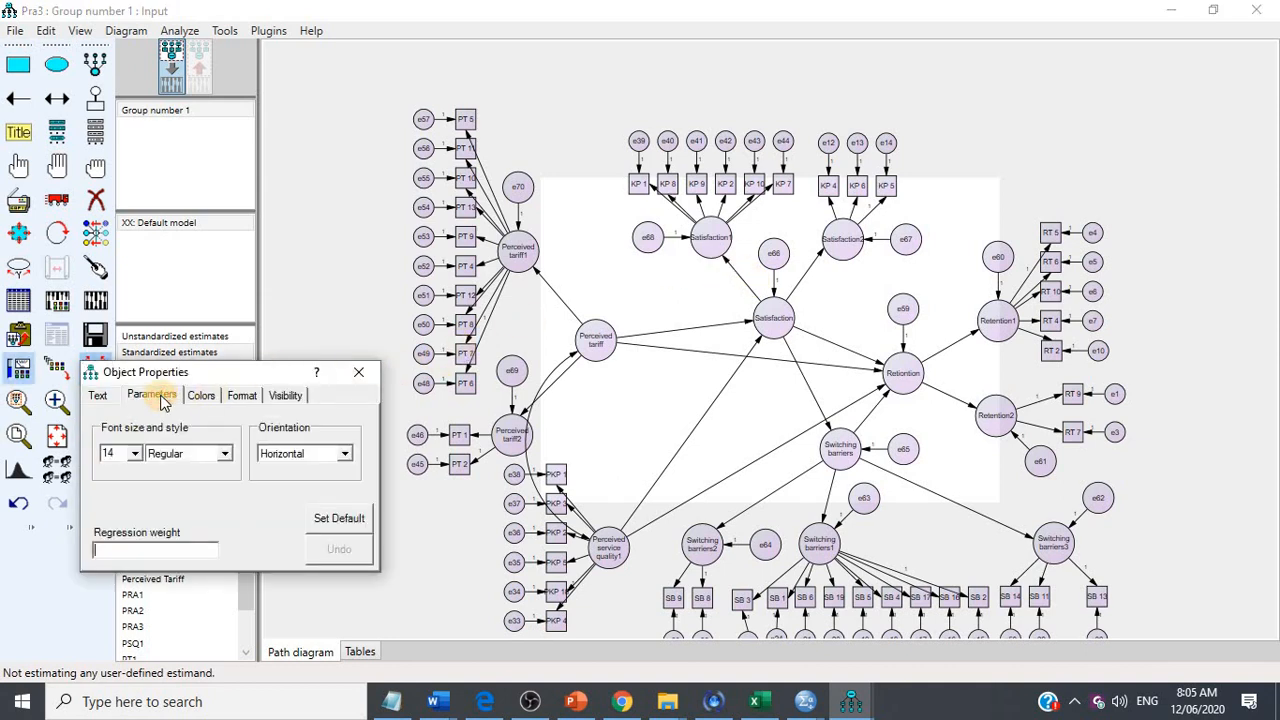
click(974, 334)
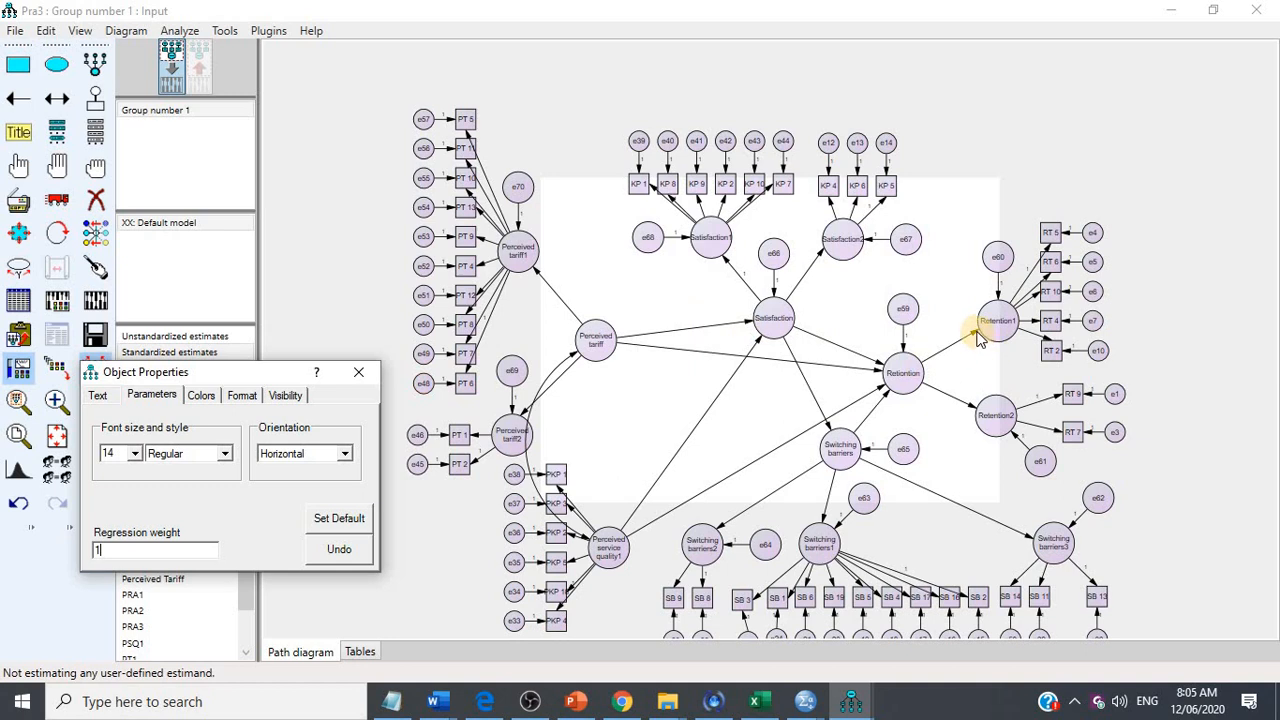
click(720, 528)
text(1)
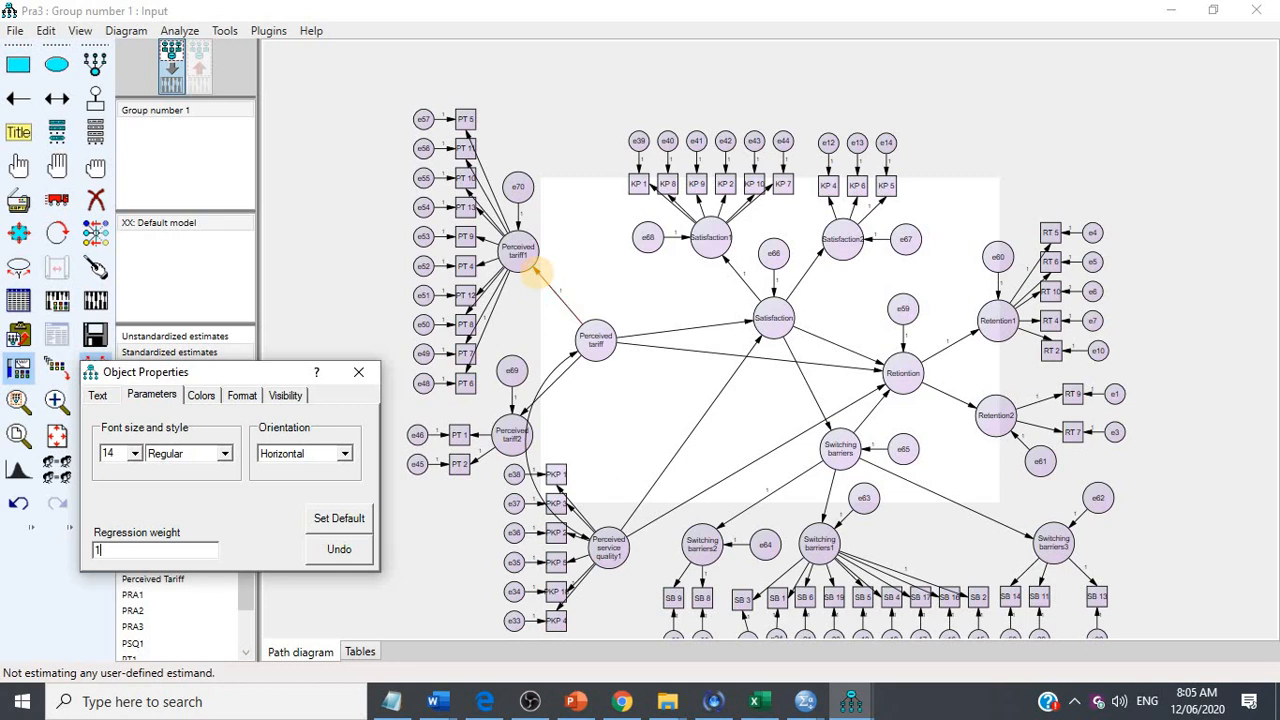
click(359, 372)
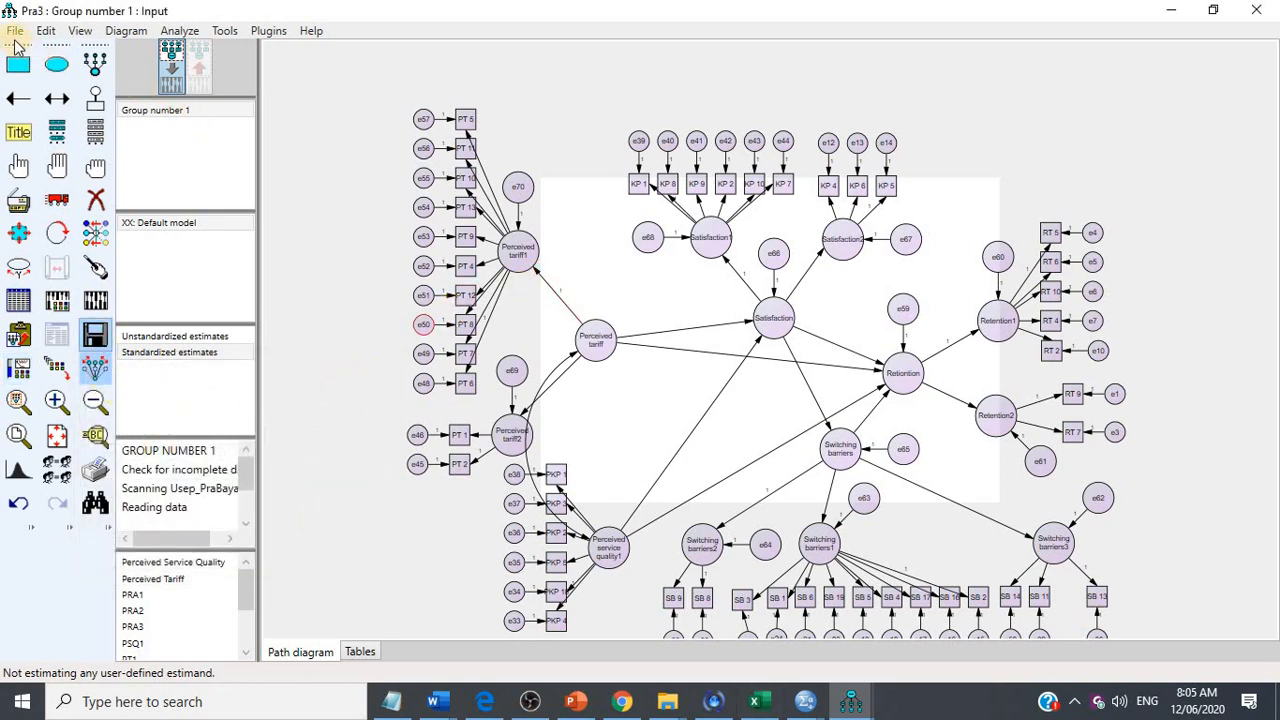
Step: Save the path diagram as a new input file named PRA4 in the 2020 06 11 folder
click(15, 31)
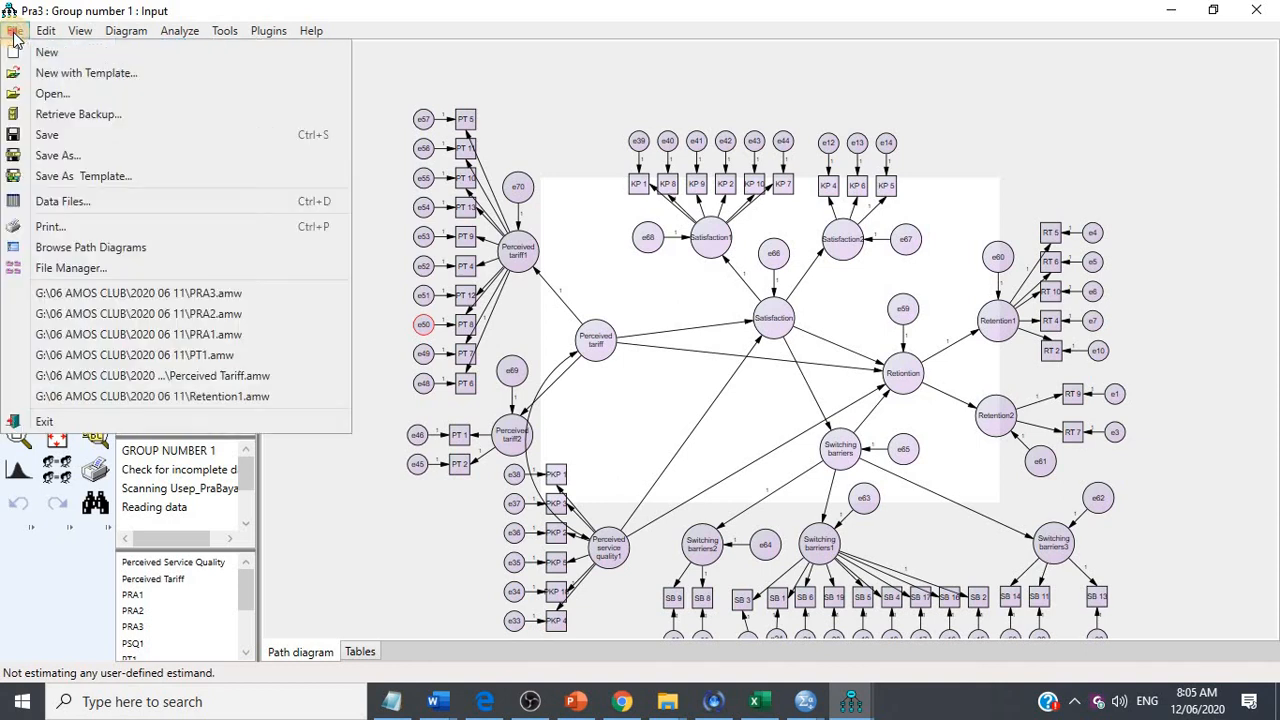
click(74, 153)
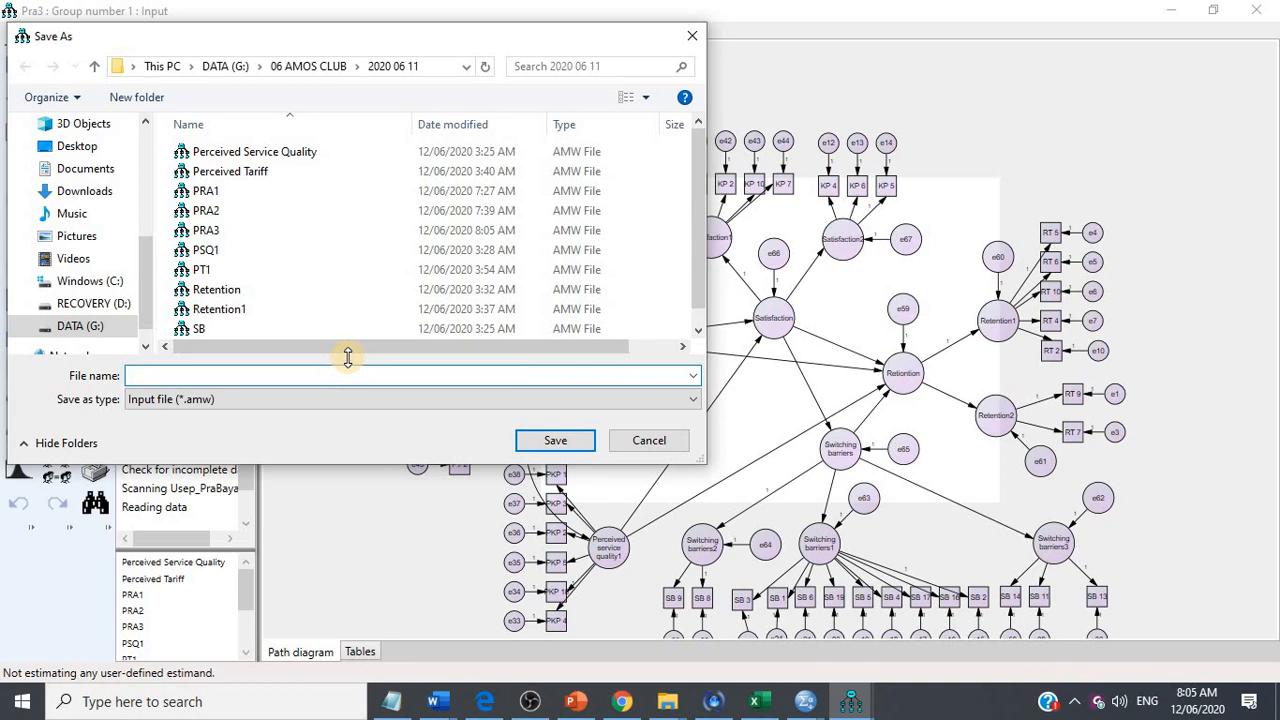
text(PRA)
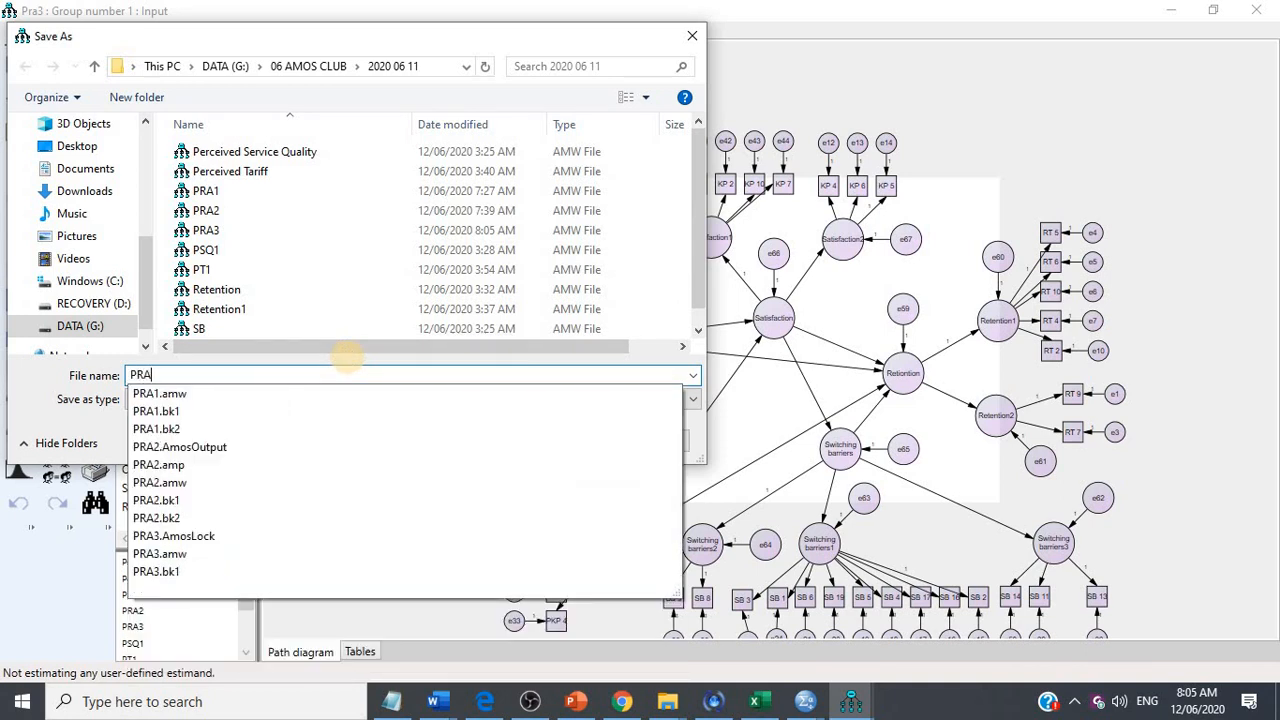
text(4)
key(Return)
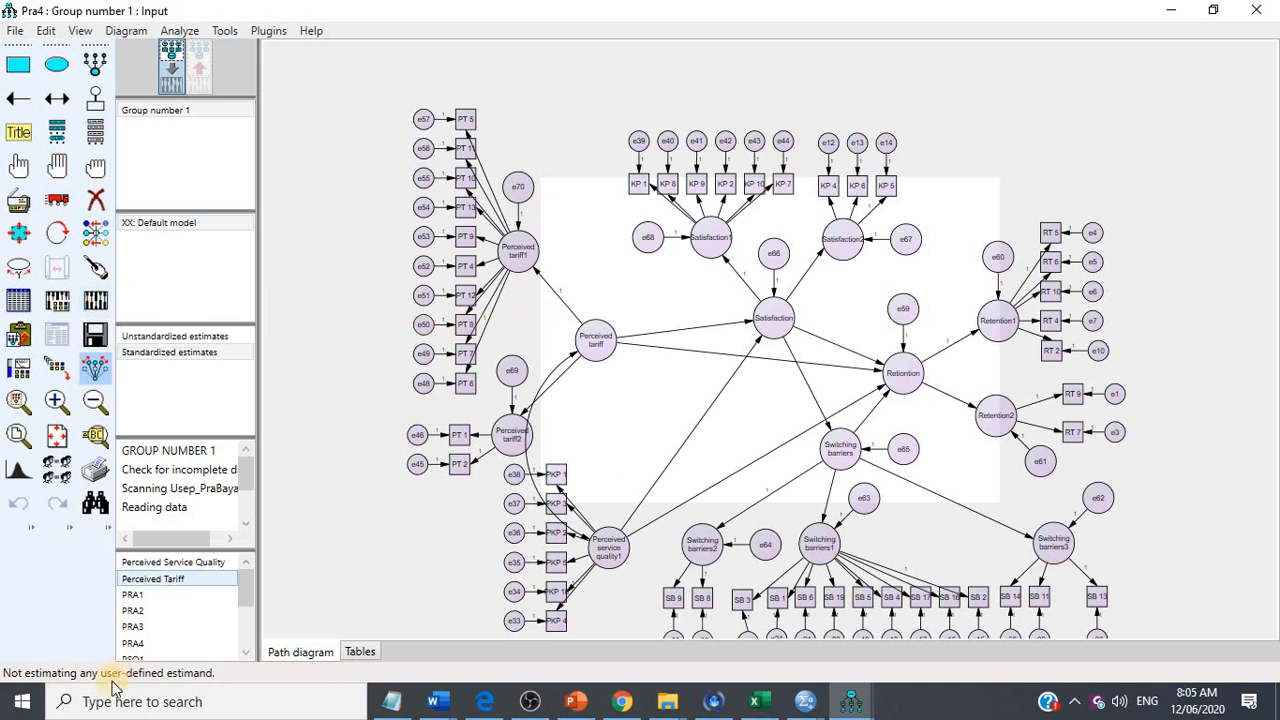
Step: Calculate the model's estimates and review the model fit and the regression weights with their significance in the text output
scroll(228, 600, down, 3)
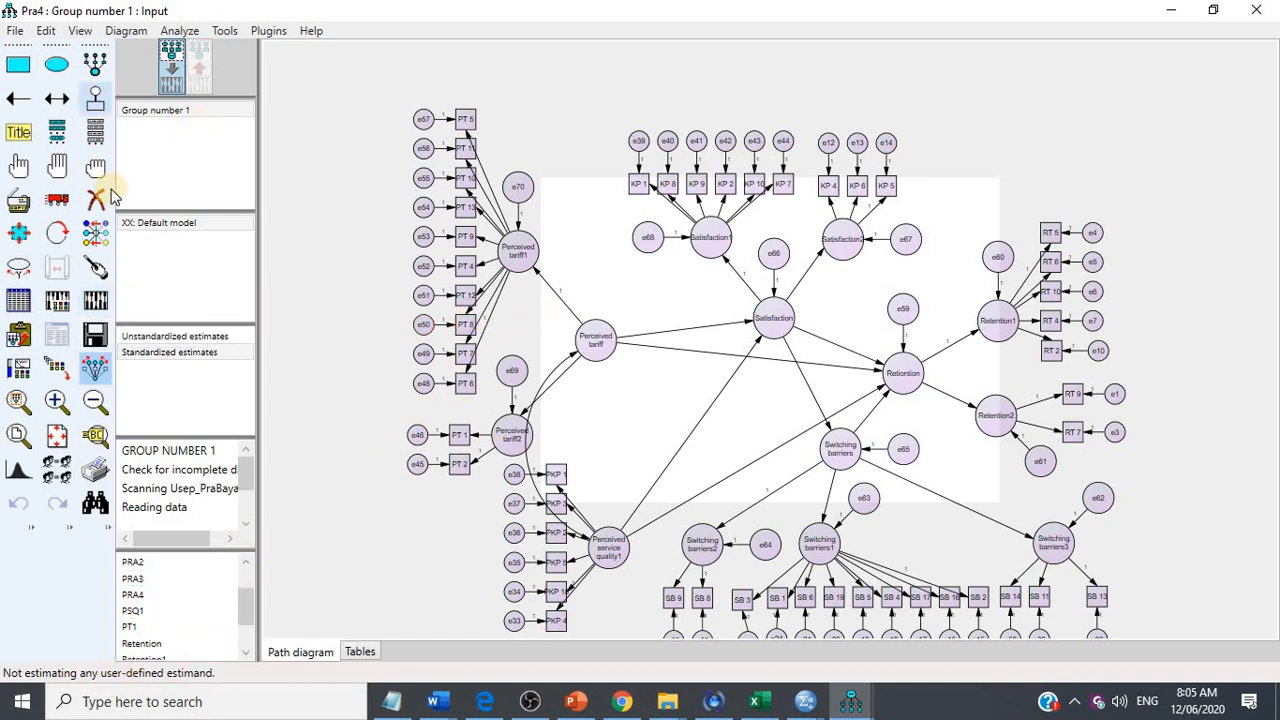
click(97, 300)
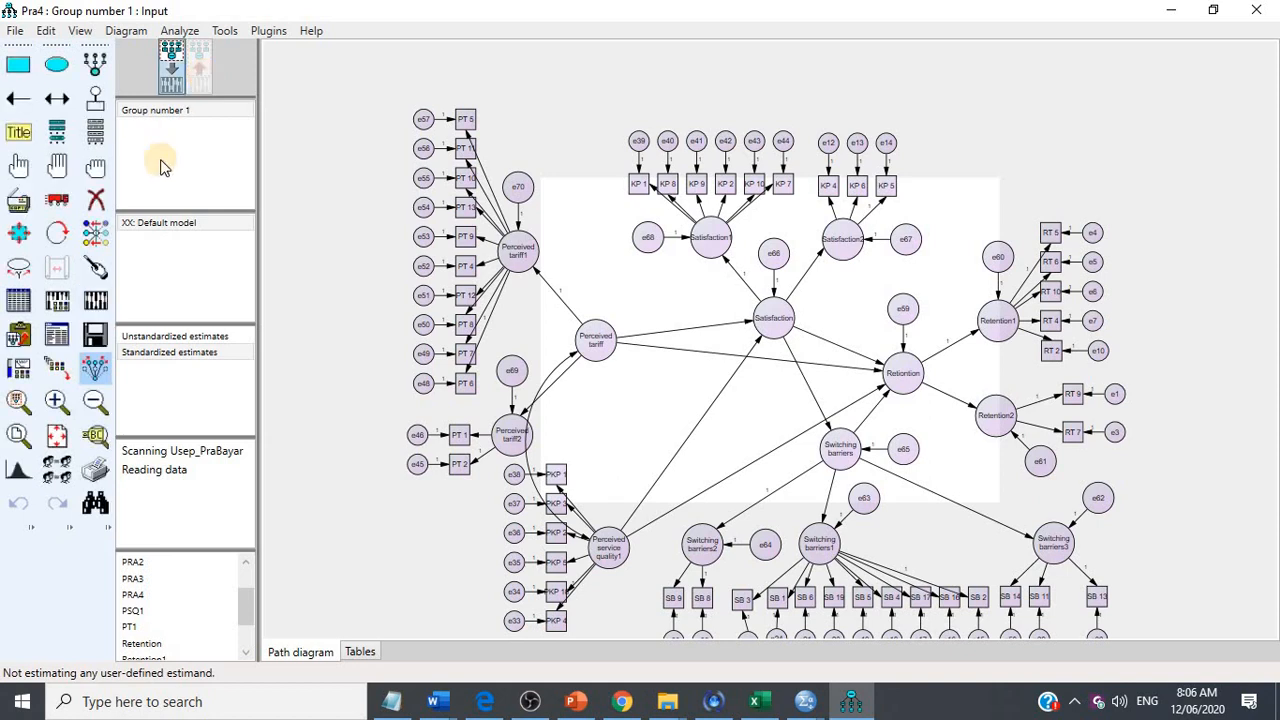
click(57, 340)
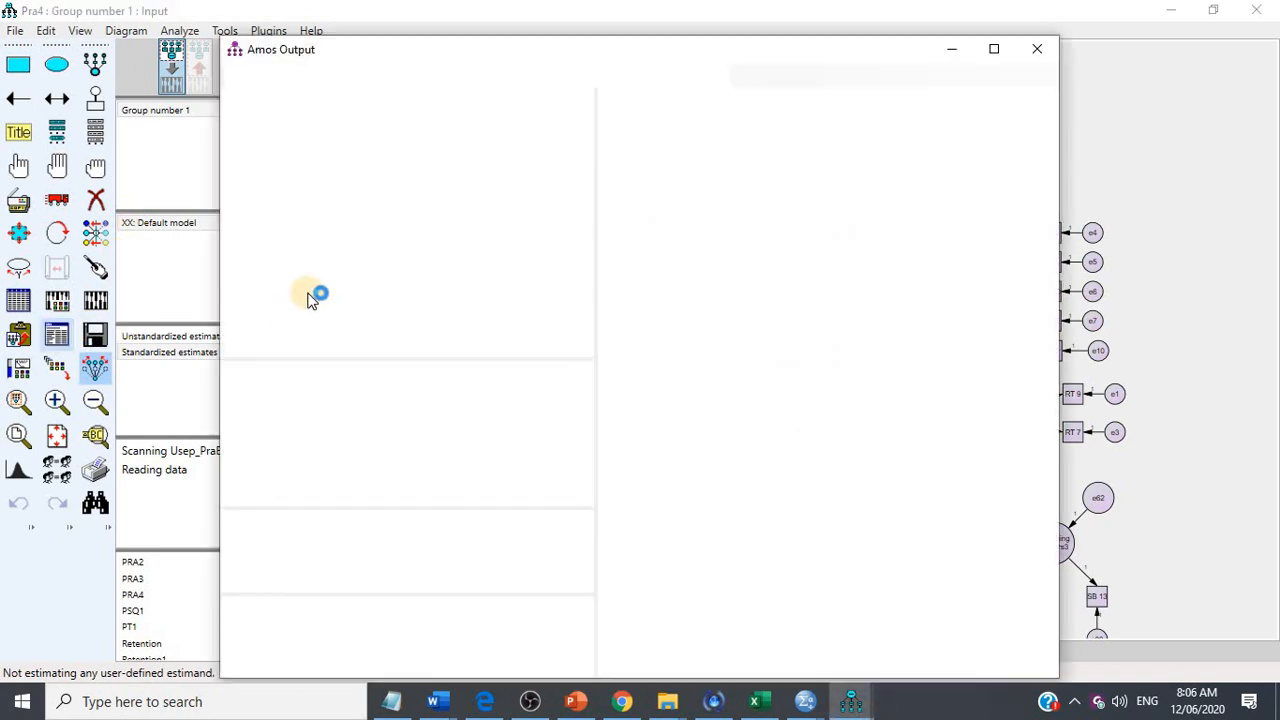
click(270, 245)
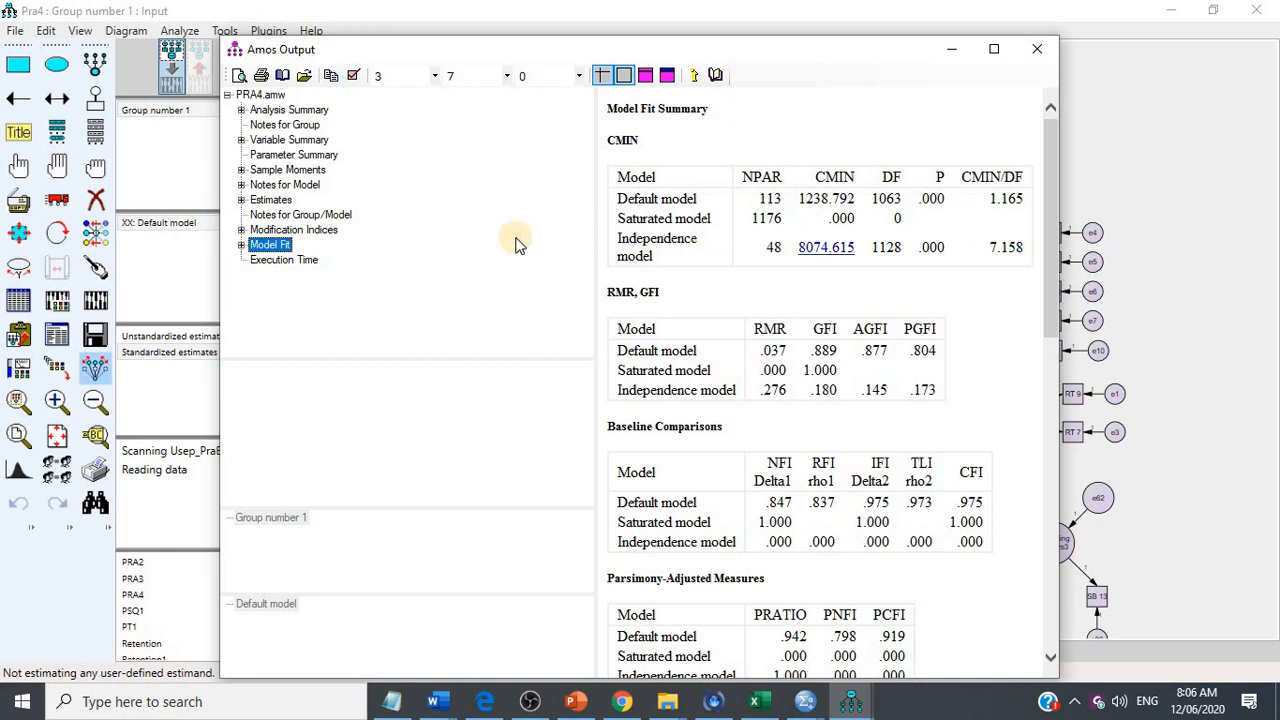
click(268, 200)
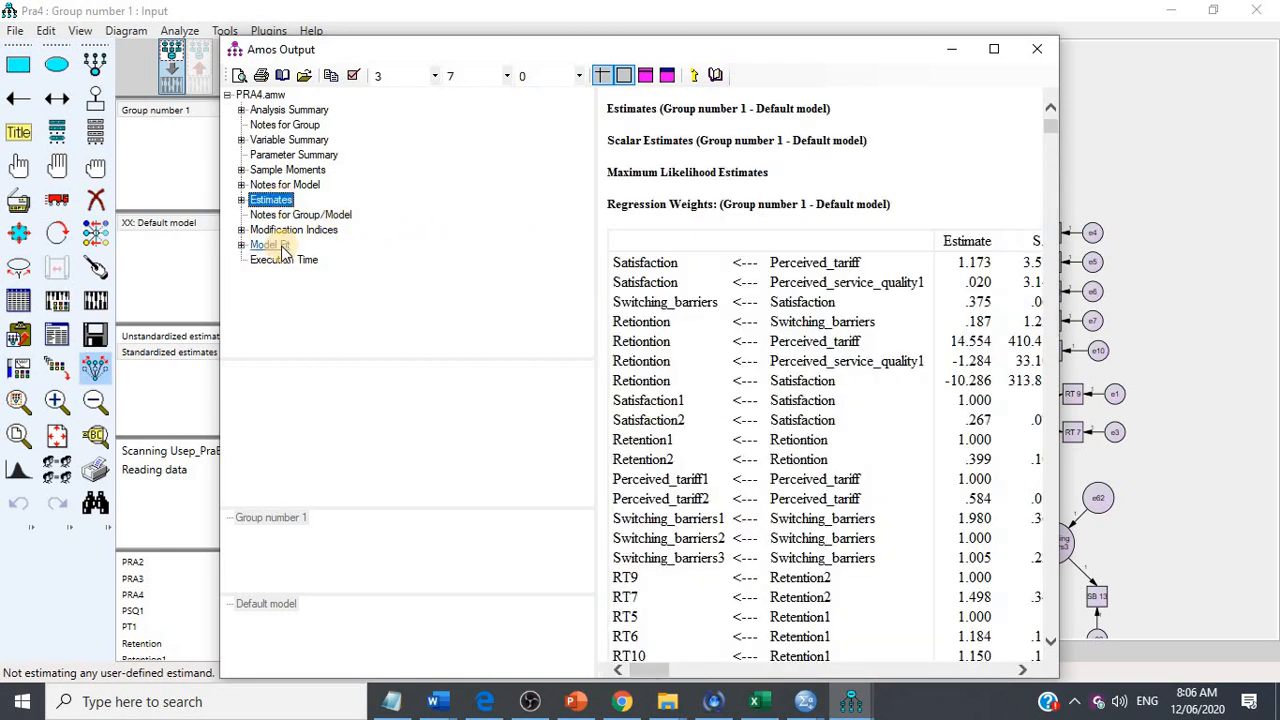
click(270, 245)
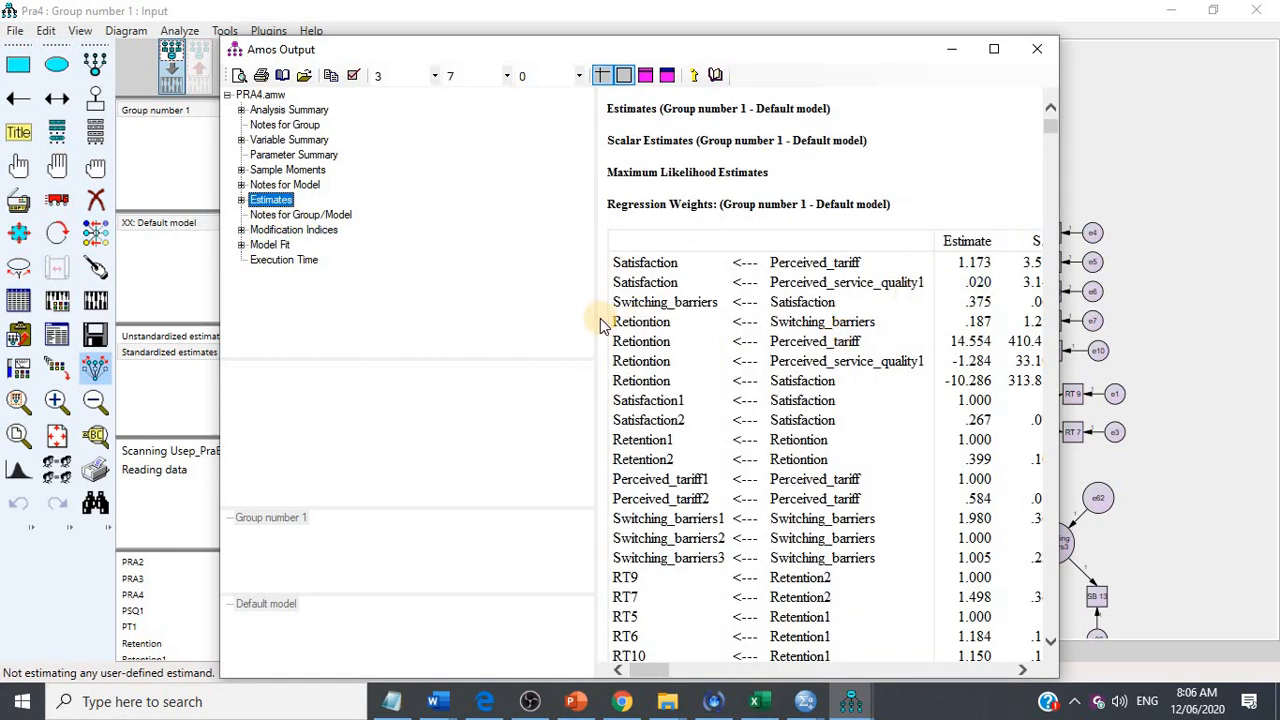
drag(594, 317, 447, 299)
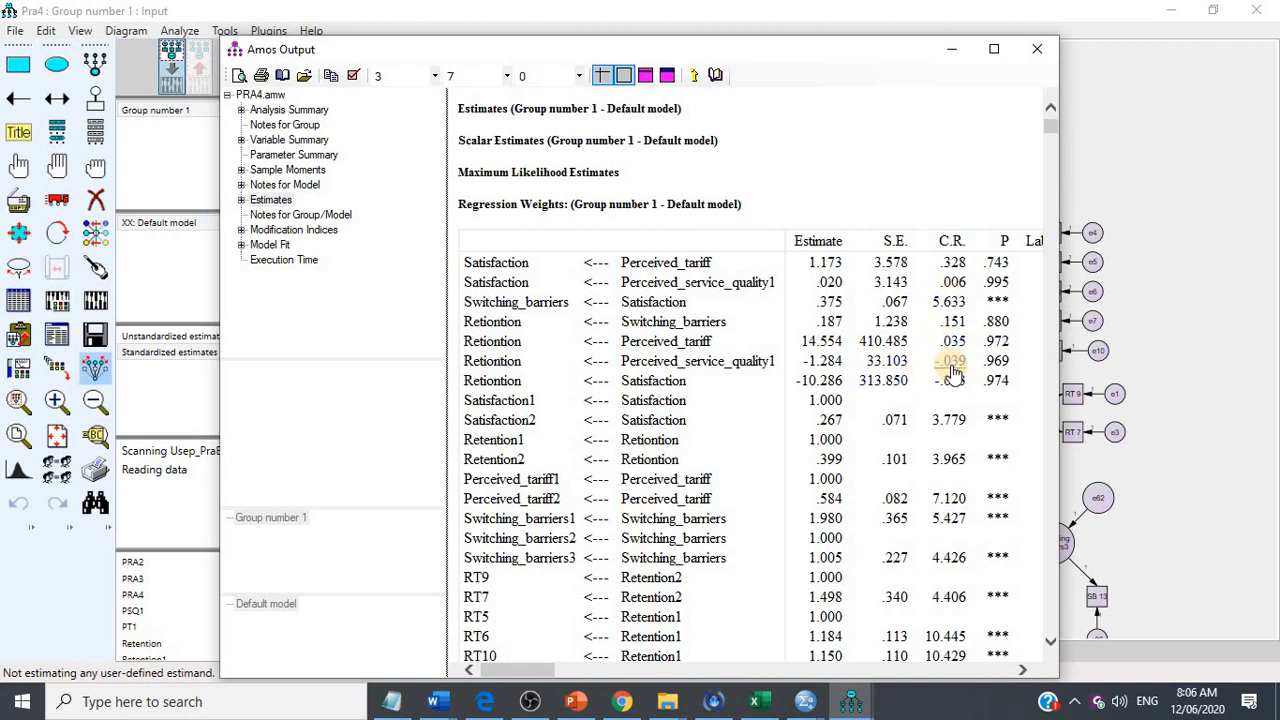
click(1185, 165)
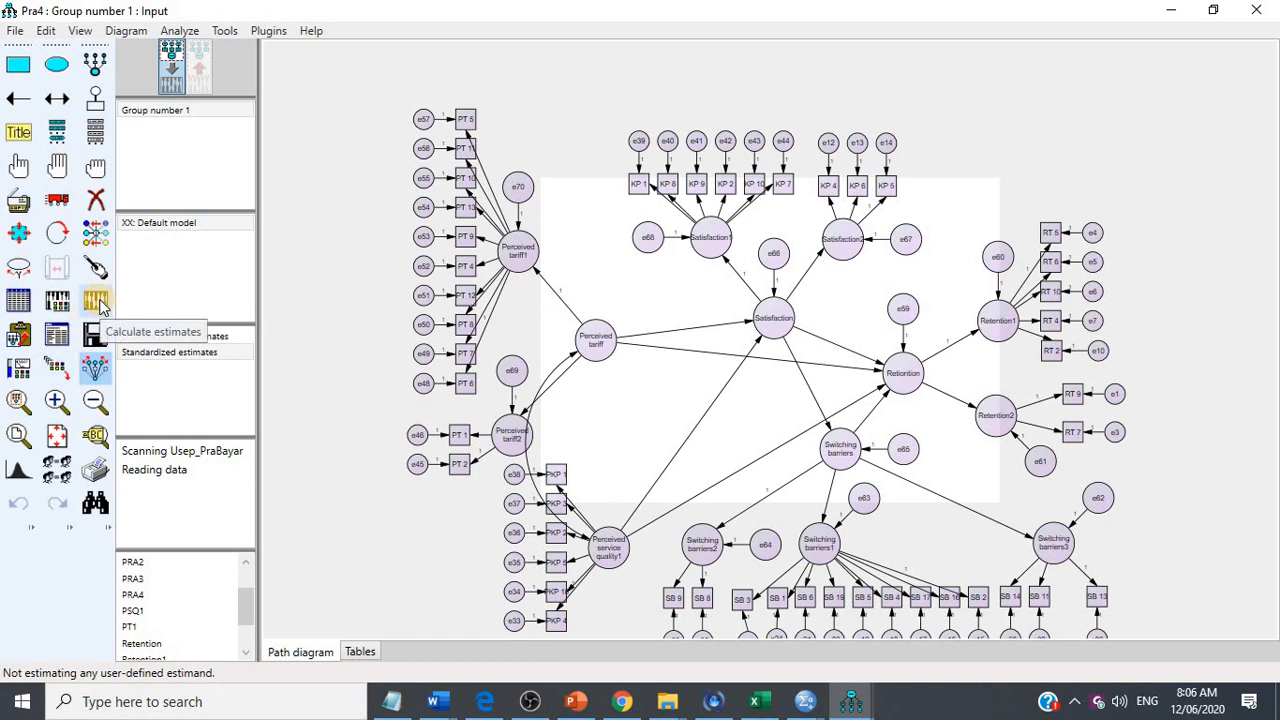
Step: Recalculate the estimates and examine the model fit and the modification indices for the covariances between error variables
click(97, 302)
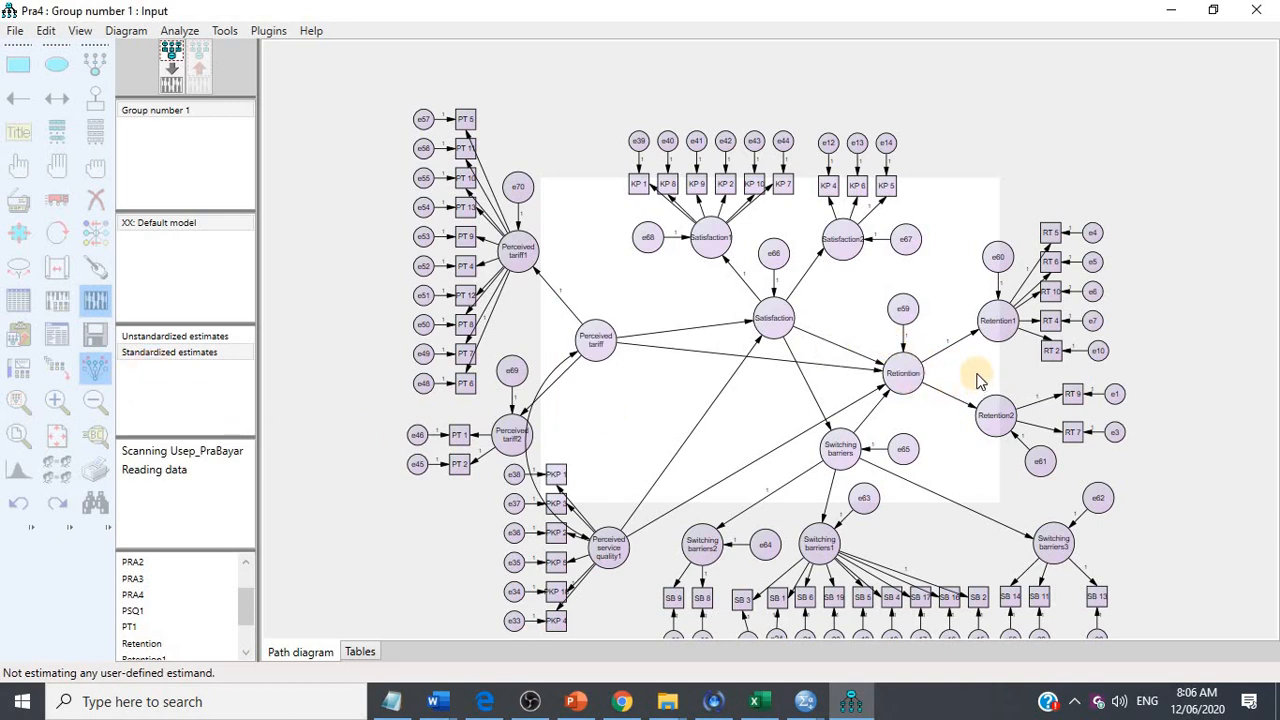
click(64, 339)
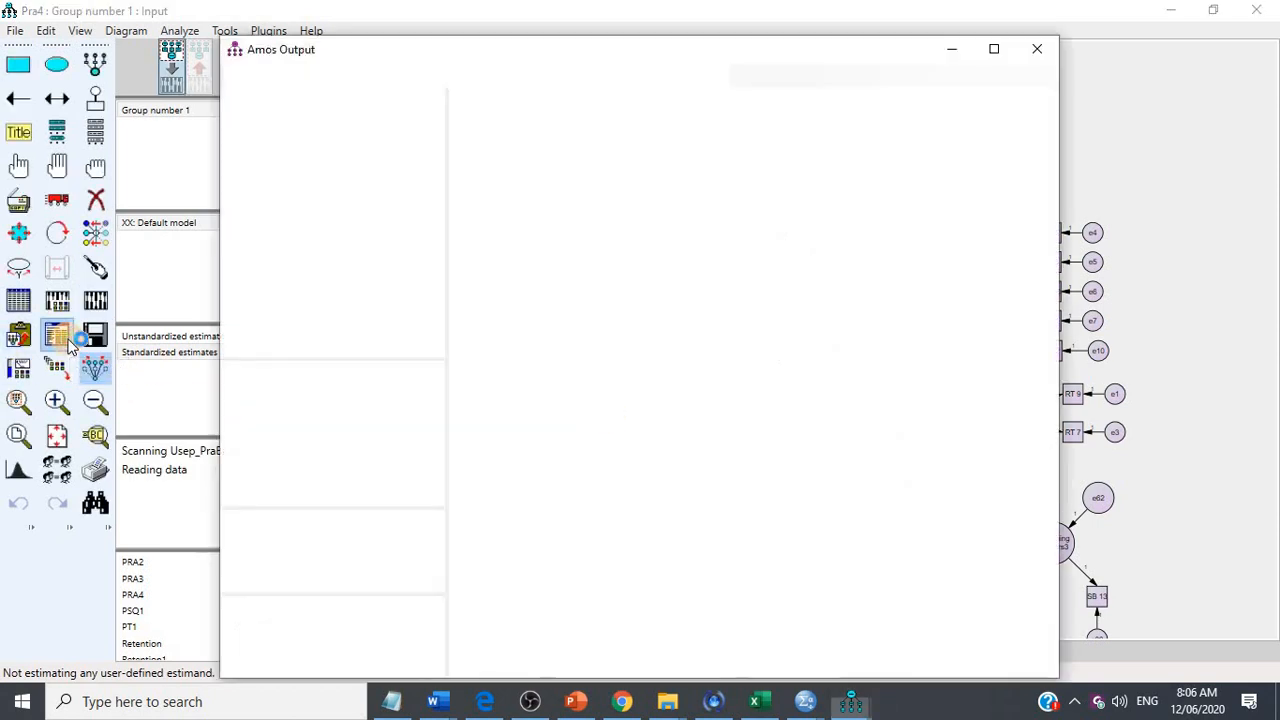
click(271, 246)
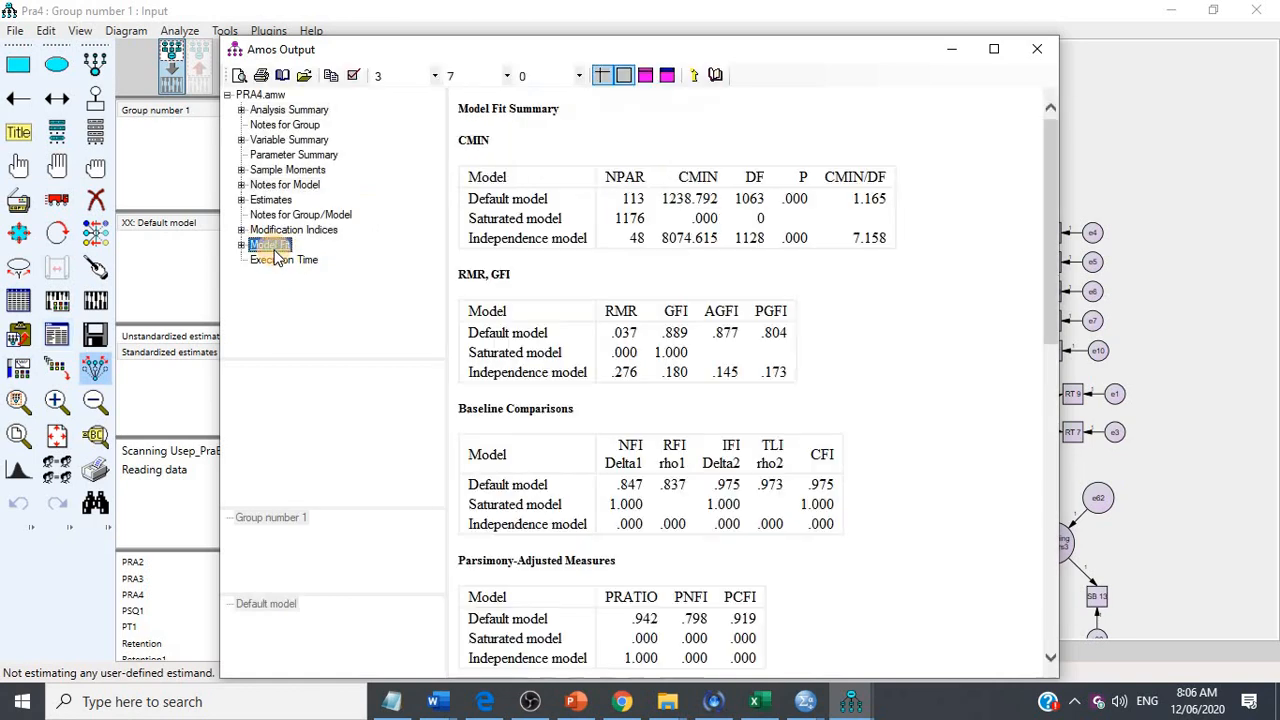
click(294, 230)
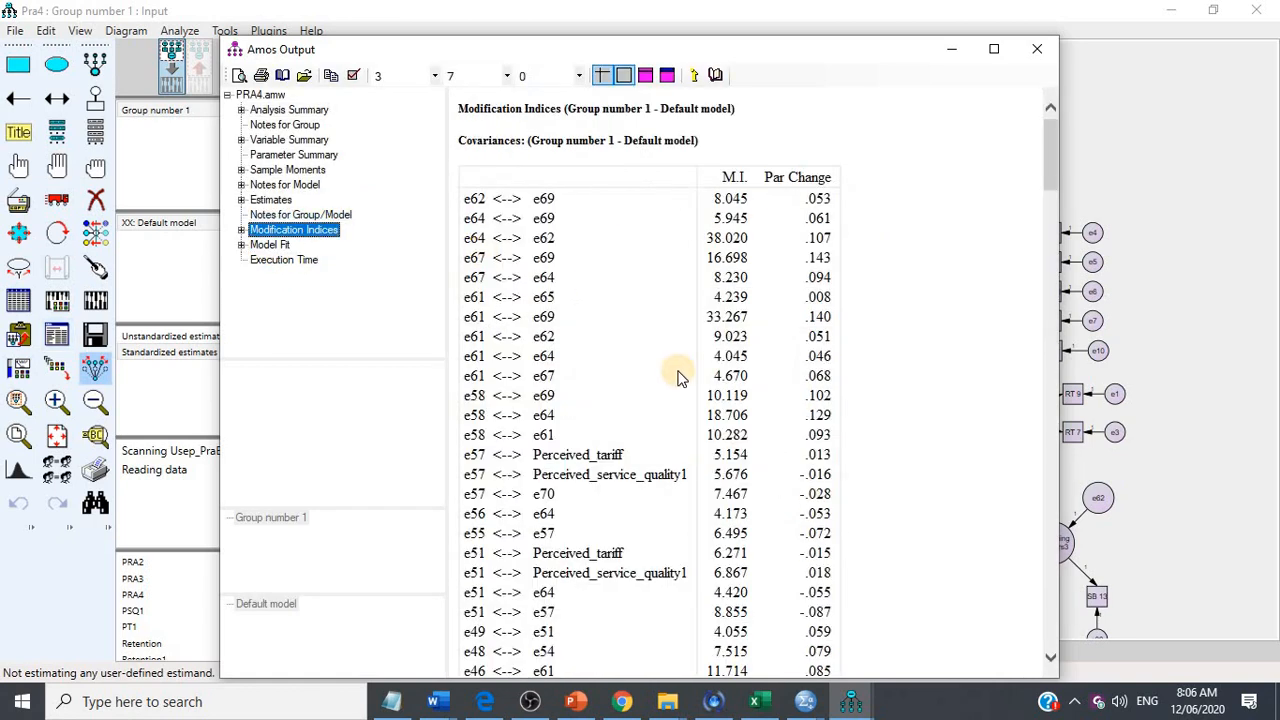
scroll(685, 302, down, 10)
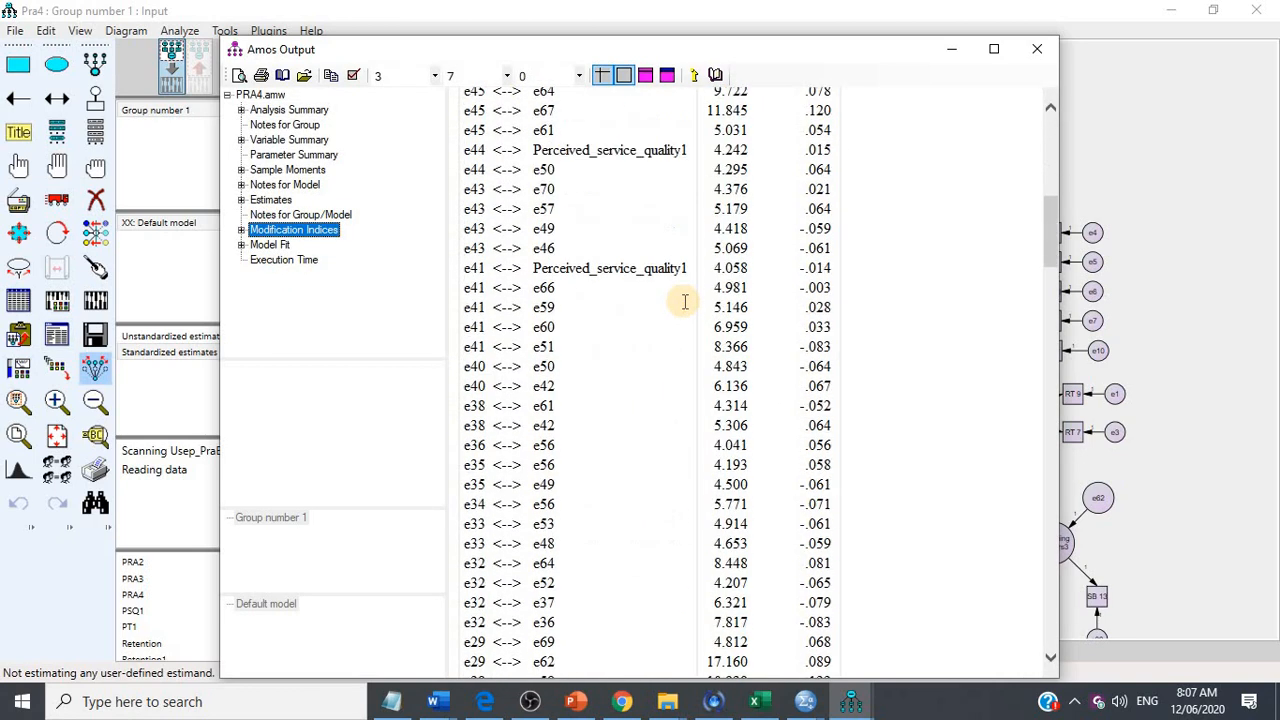
scroll(685, 302, down, 20)
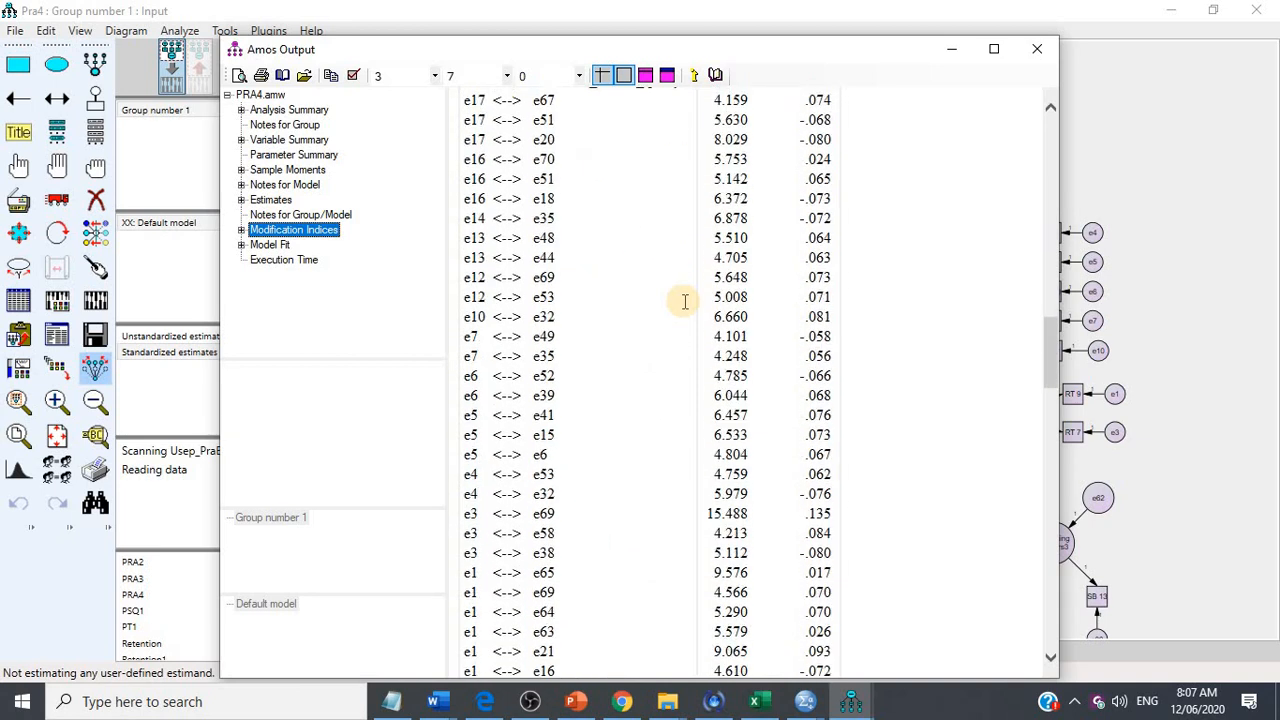
scroll(685, 302, down, 5)
scroll(685, 302, up, 20)
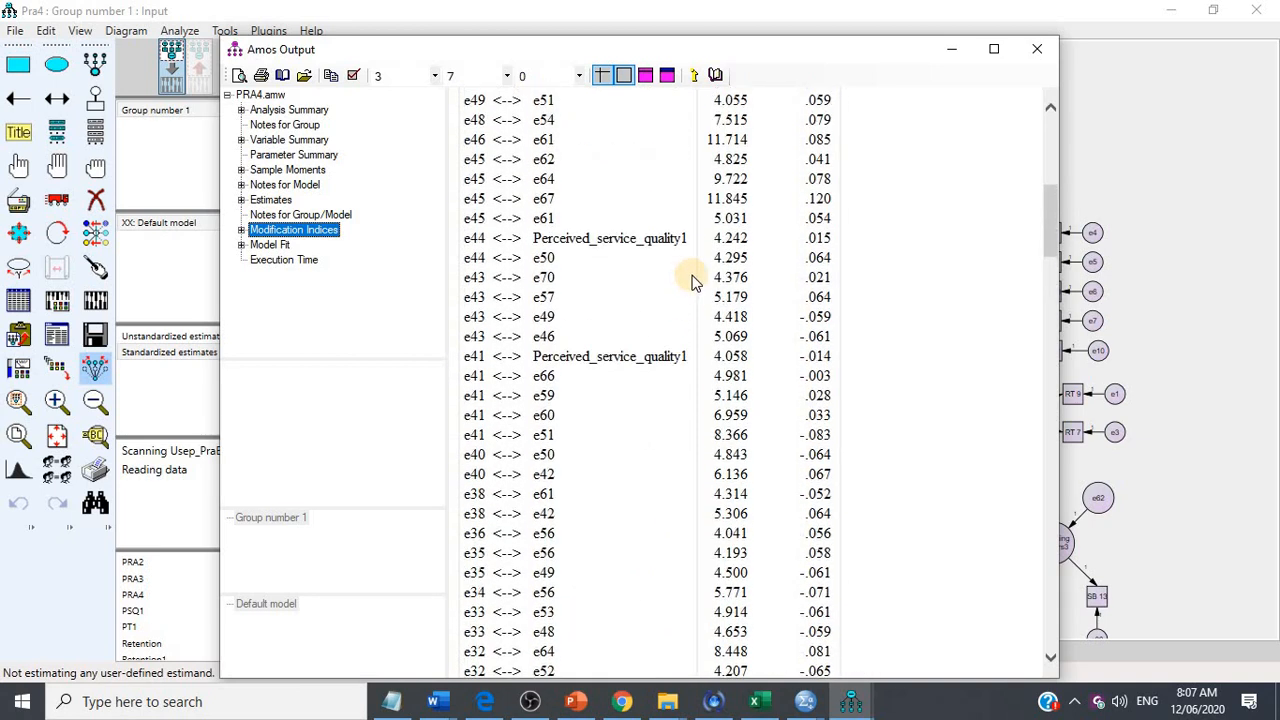
scroll(693, 290, up, 9)
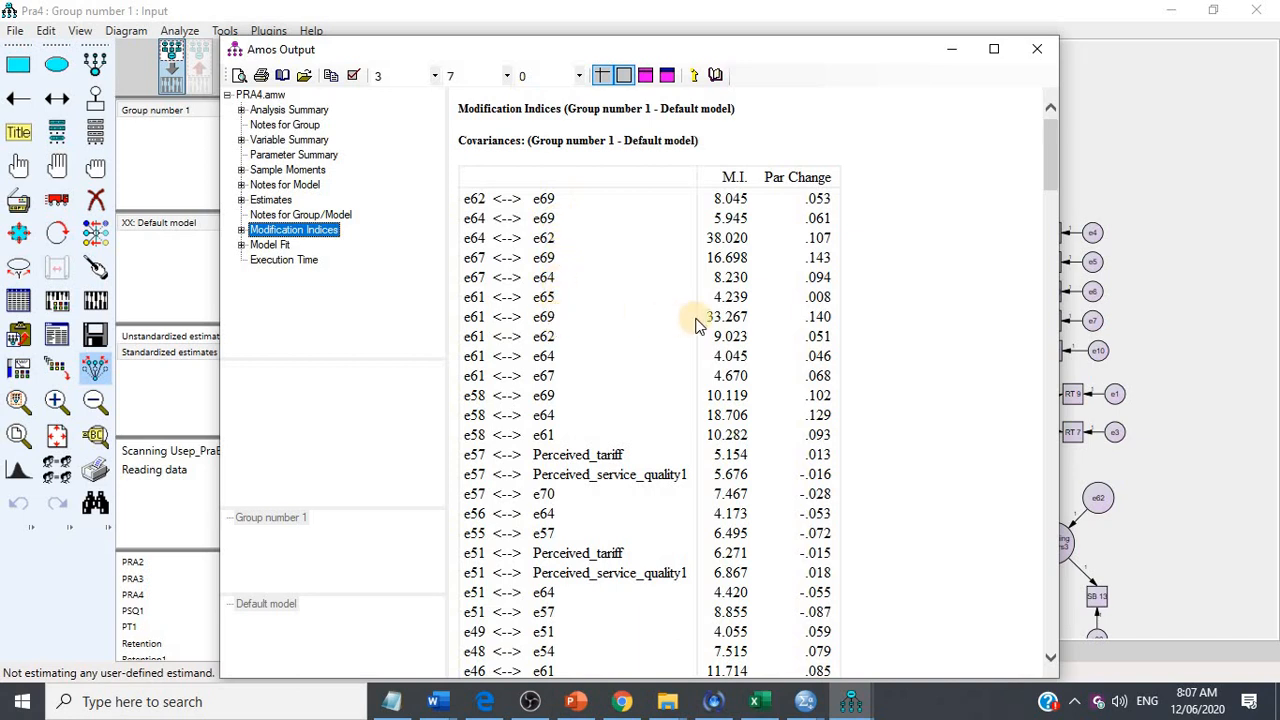
click(1157, 209)
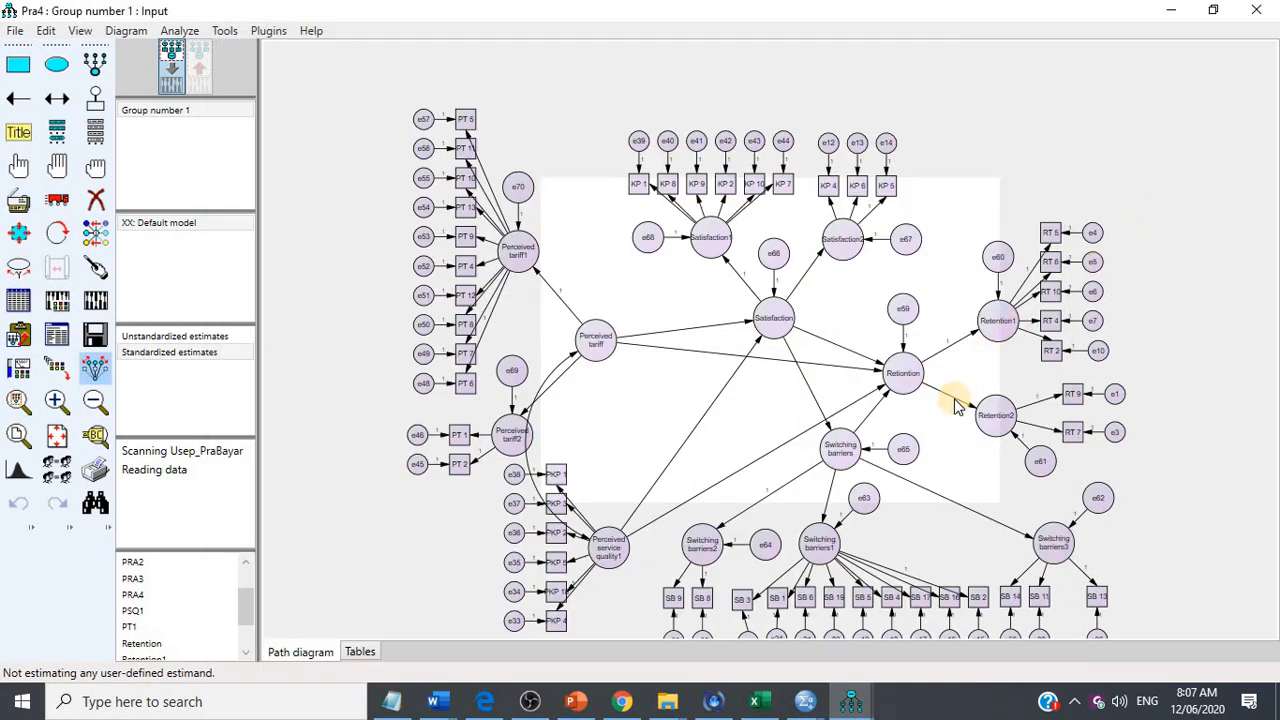
Step: Delete the Perceived tariff2 construct together with indicators PT 1 and PT 2 and error variables e45, e46 and e69
scroll(920, 362, up, 2)
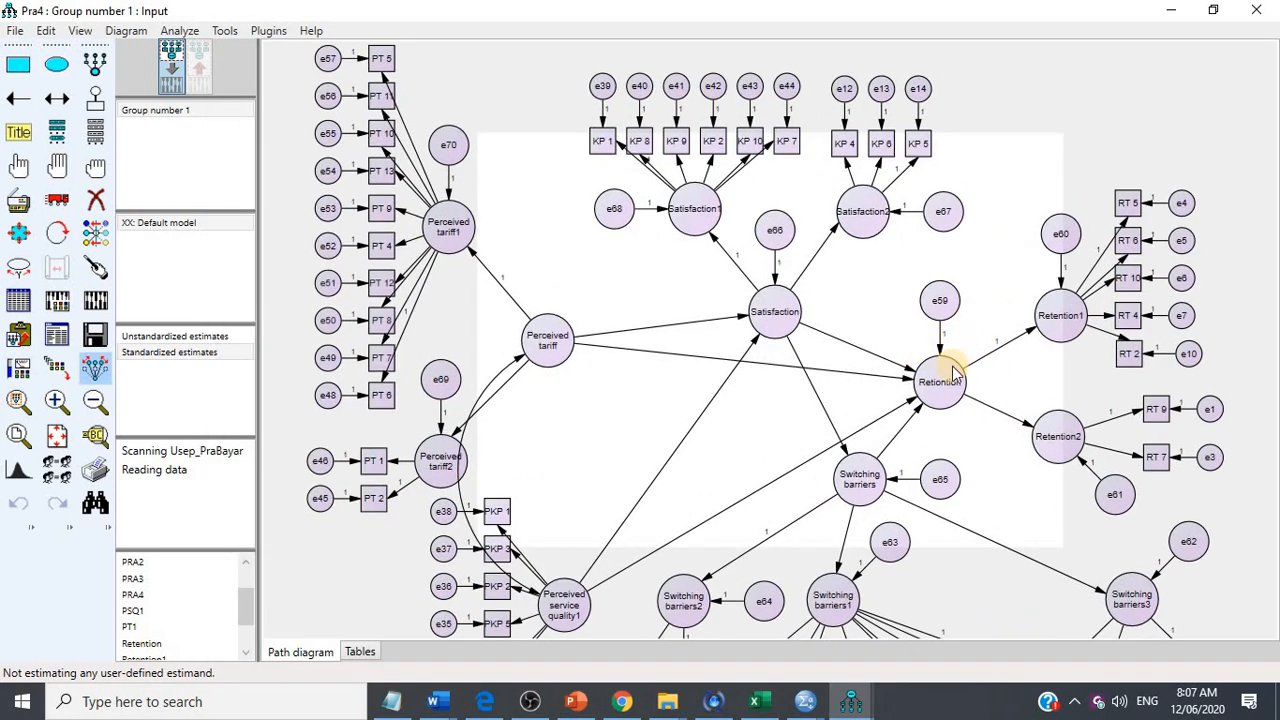
scroll(938, 362, up, 1)
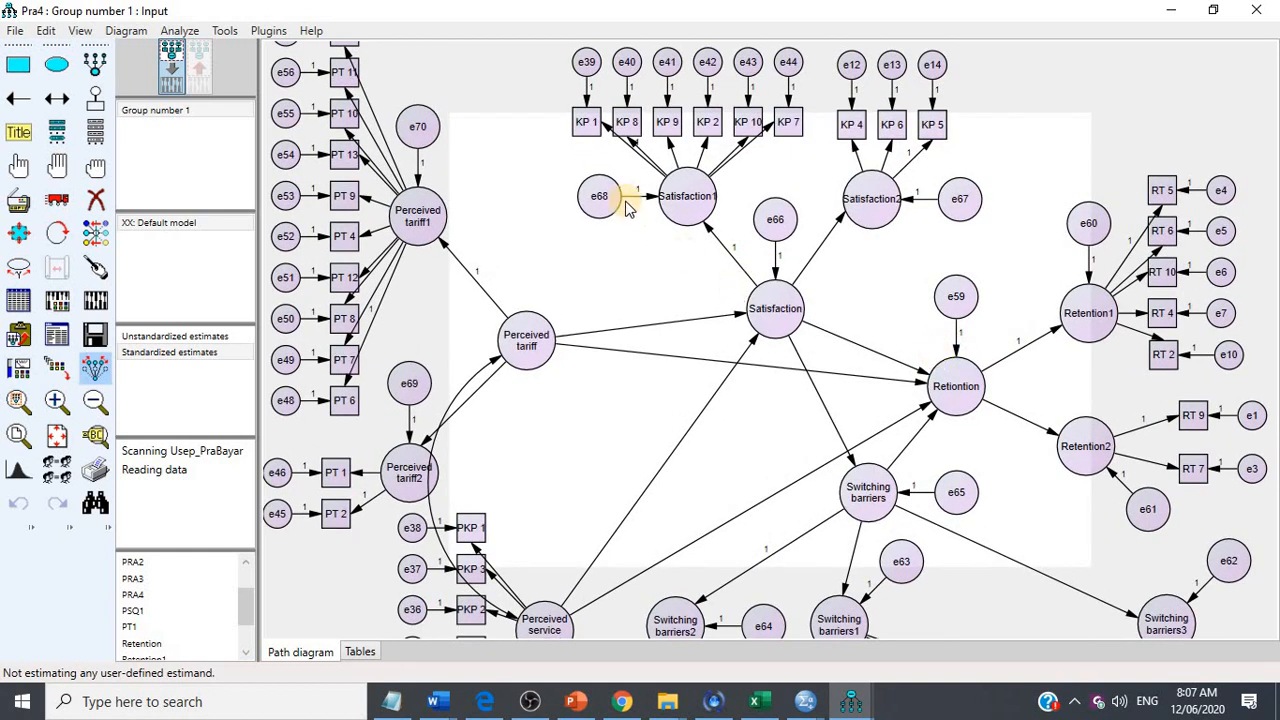
scroll(658, 406, down, 2)
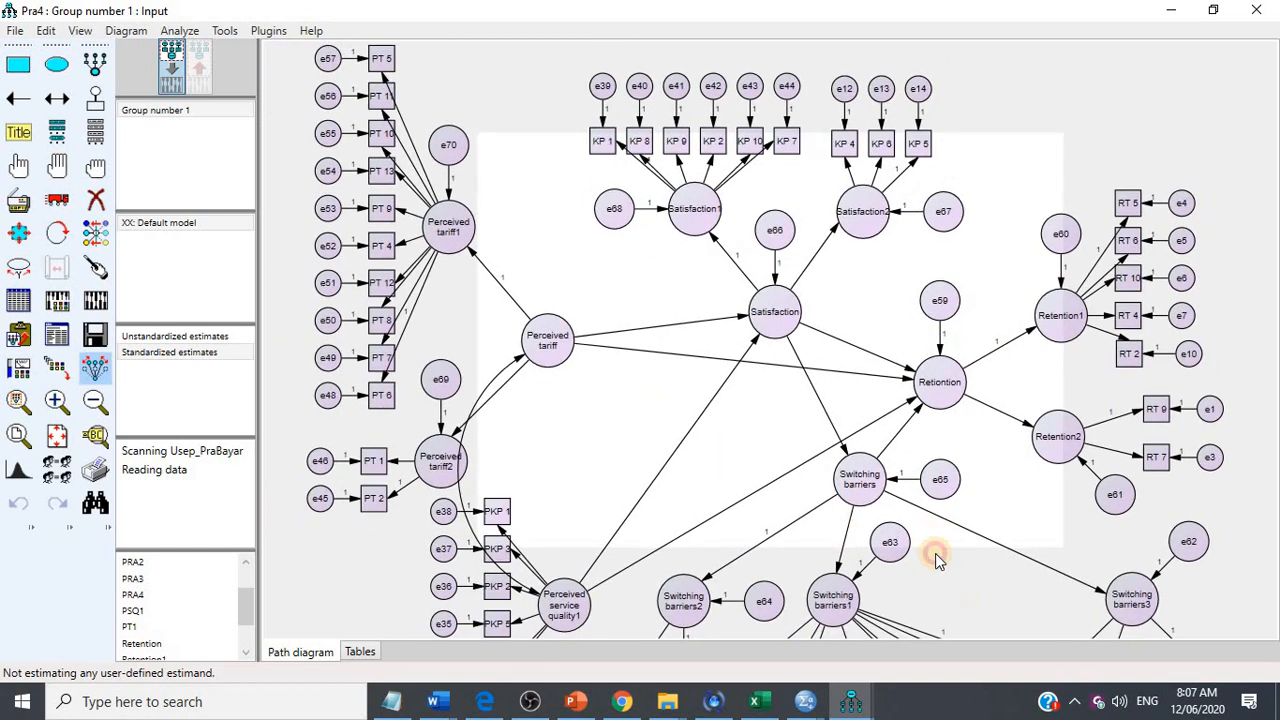
scroll(922, 525, down, 2)
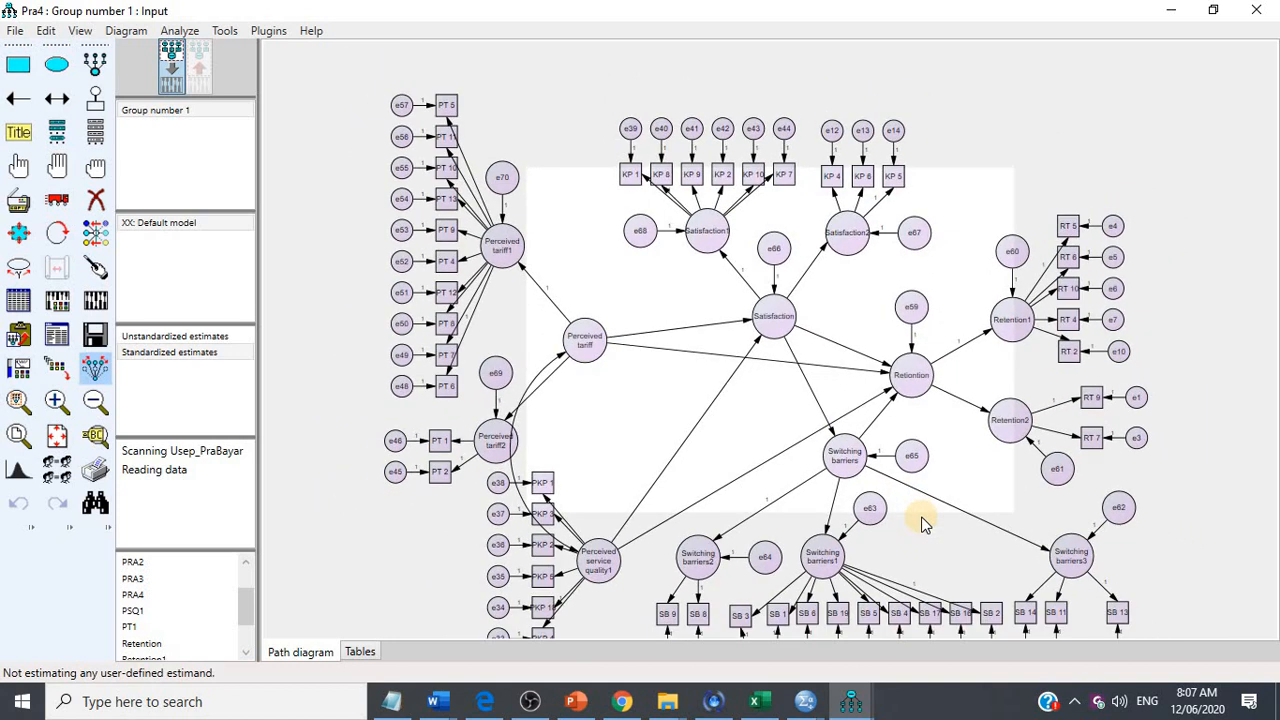
scroll(663, 457, up, 2)
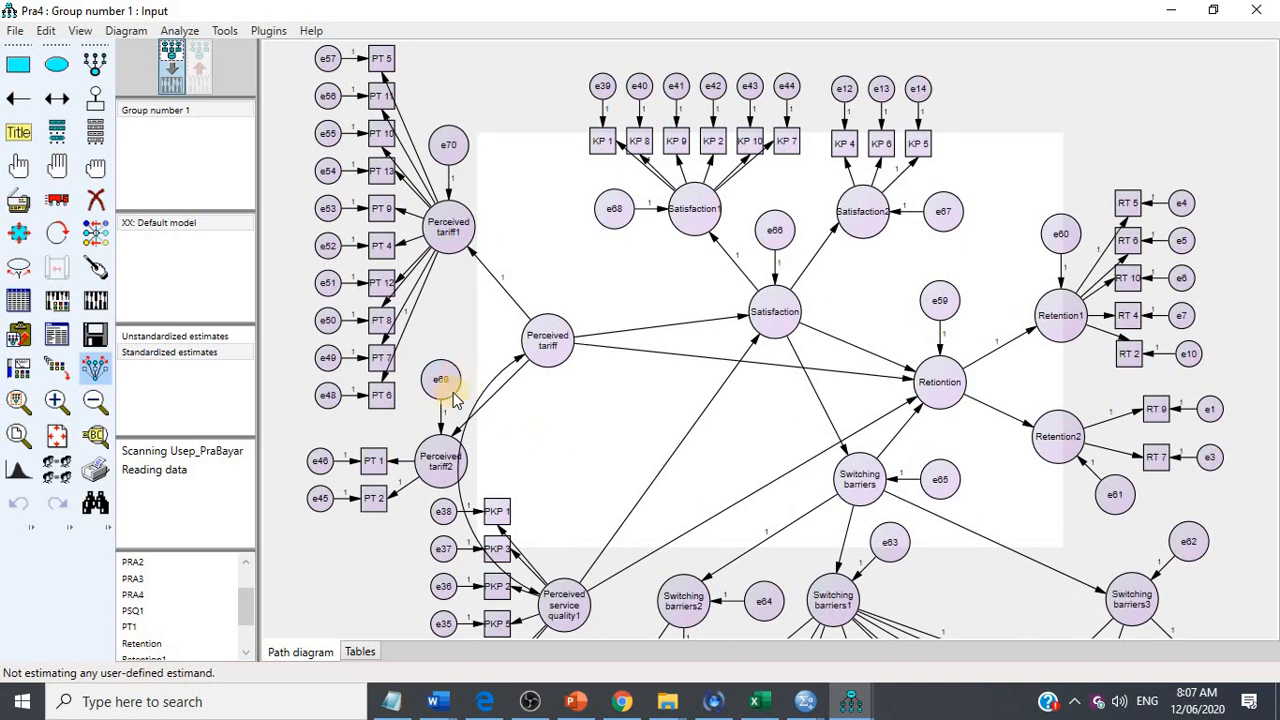
click(96, 199)
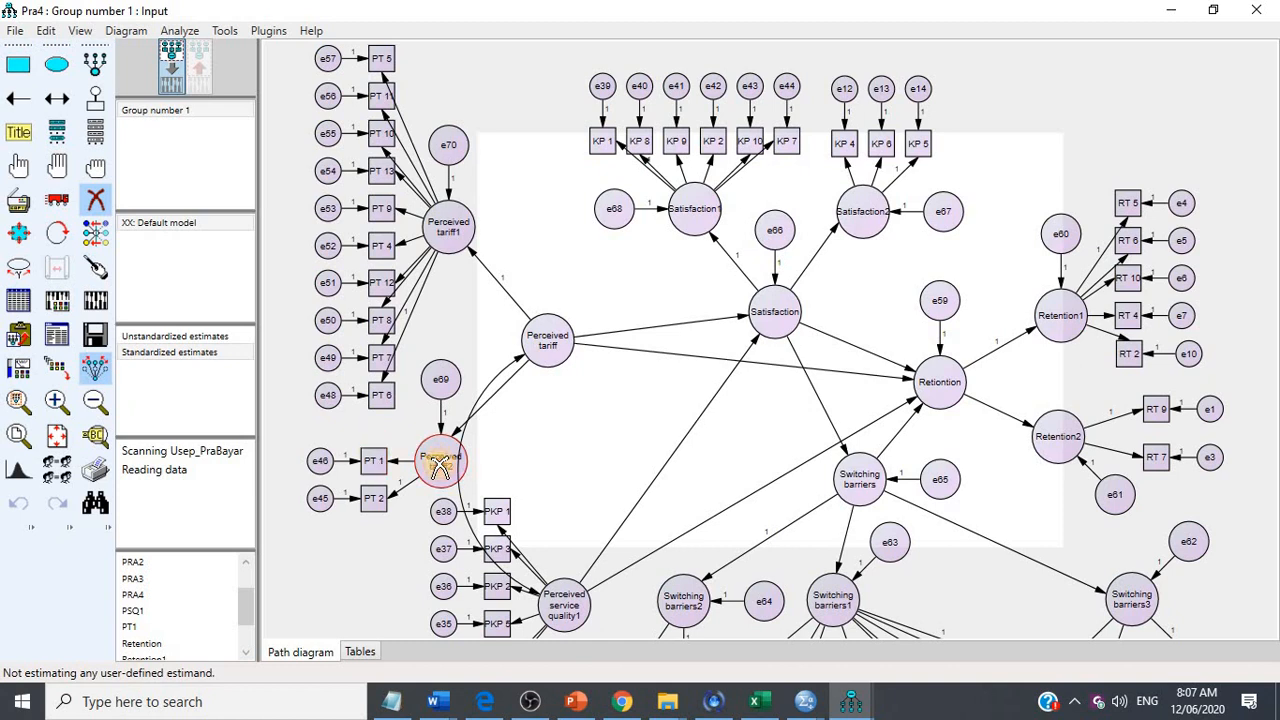
click(437, 461)
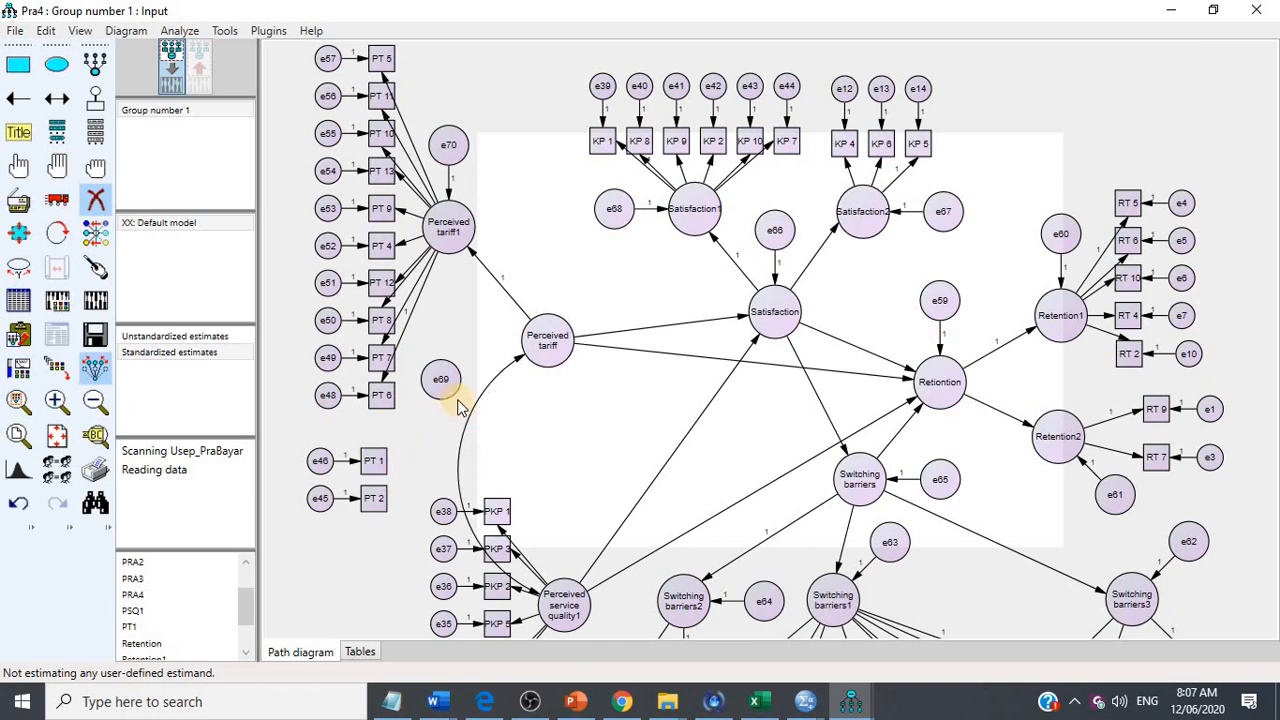
click(377, 476)
click(372, 497)
click(320, 498)
click(320, 461)
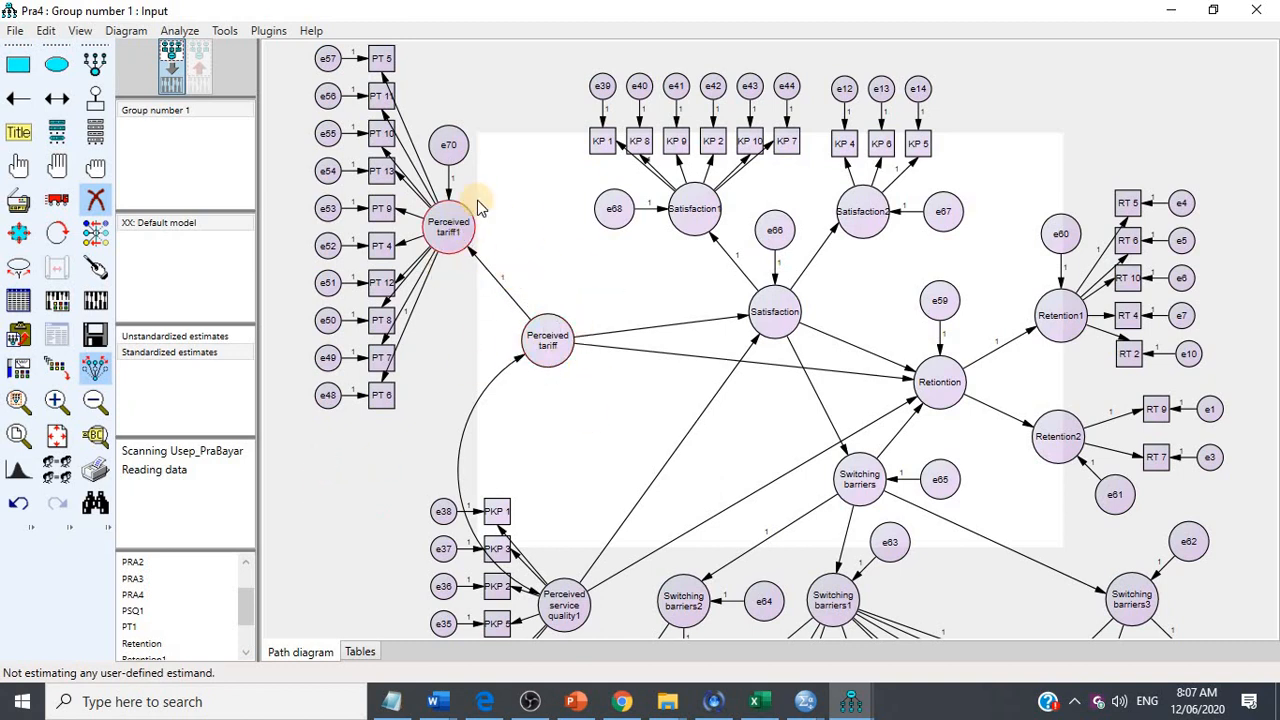
Step: Delete the second-order Perceived tariff construct and the e70 error variable attached to Perceived tariff1
click(549, 343)
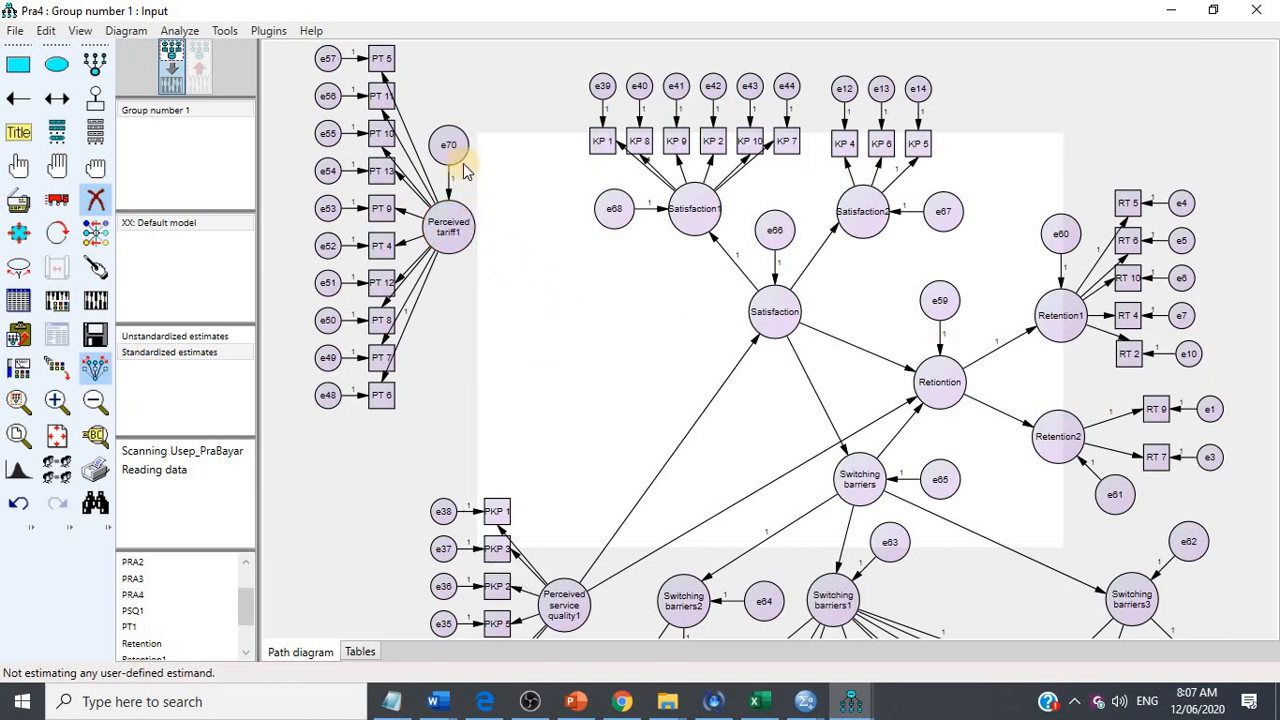
click(452, 145)
Step: Move Perceived tariff1 level with Satisfaction and connect it by a path to Satisfaction and a covariance with Perceived service quality1
click(57, 200)
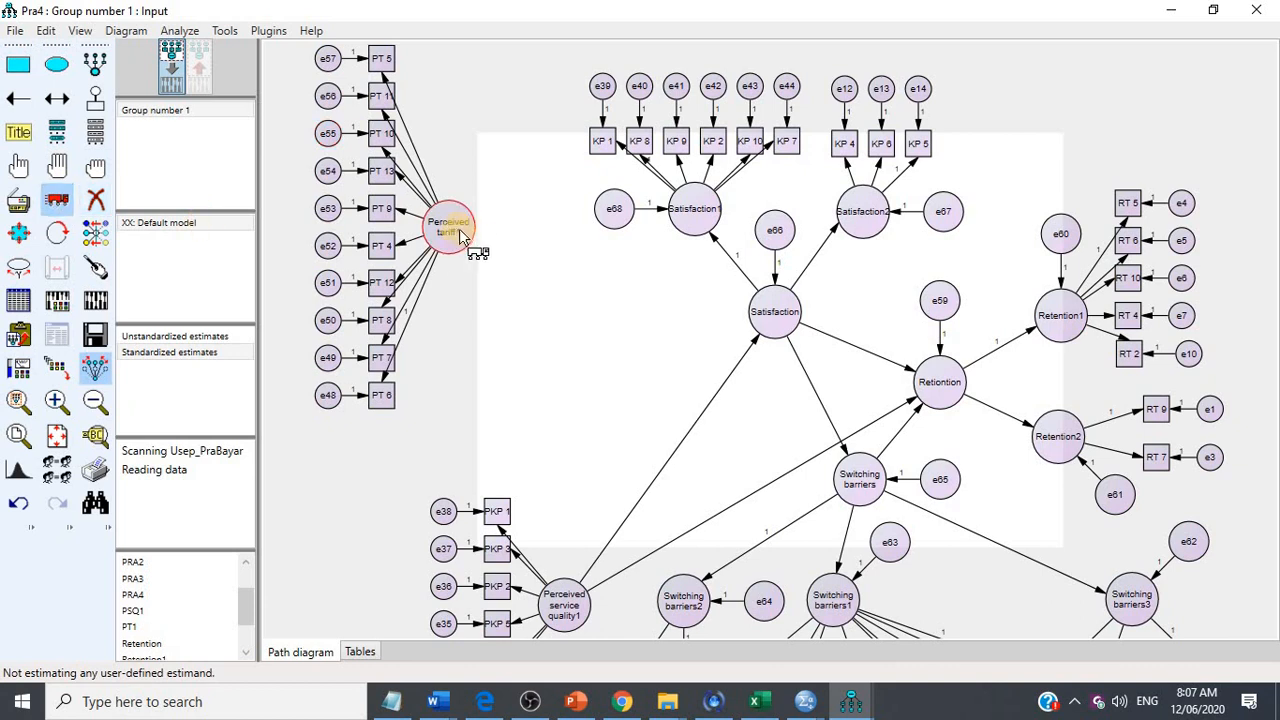
mouse_move(528, 280)
mouse_down()
mouse_move(555, 332)
mouse_move(771, 316)
mouse_up()
click(18, 98)
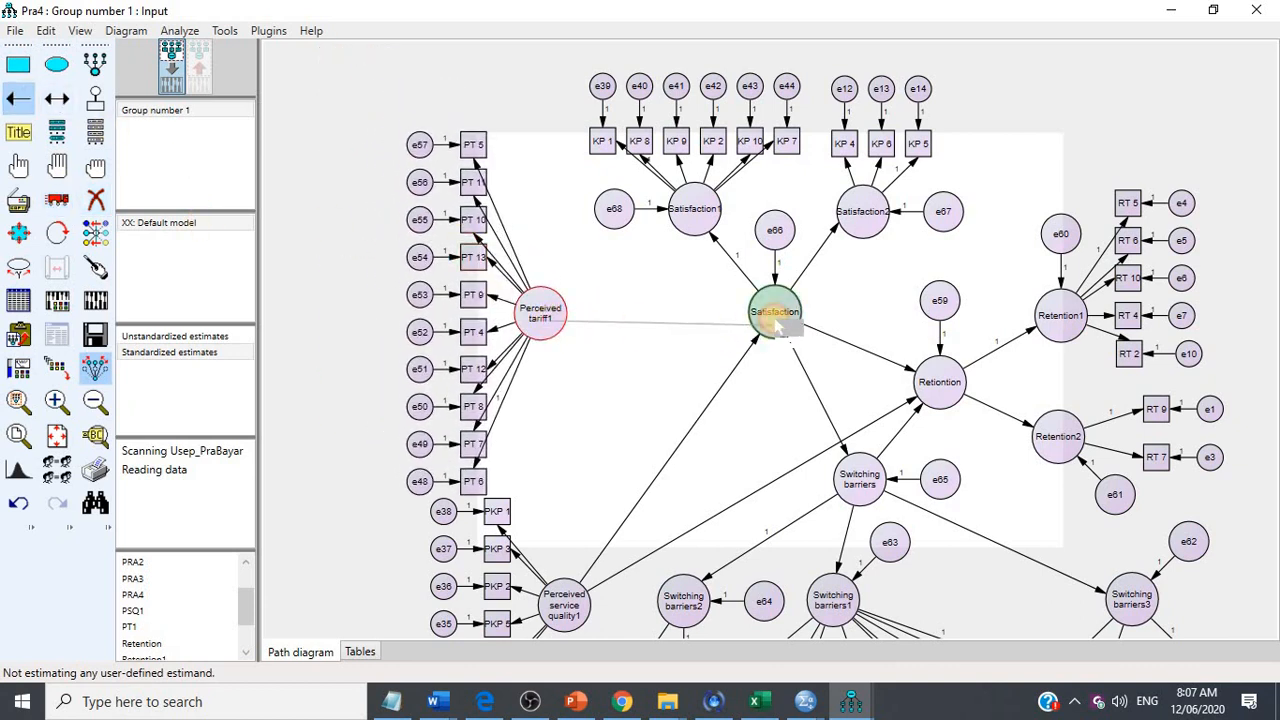
click(56, 98)
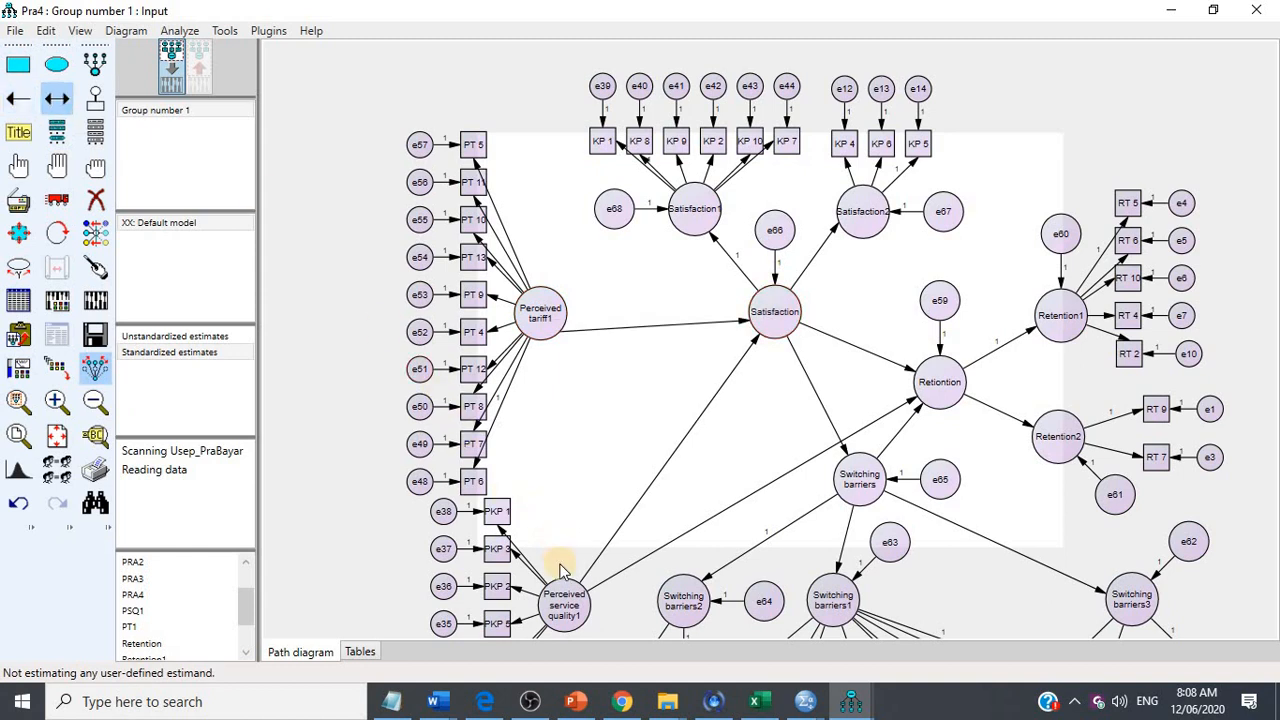
drag(565, 590, 535, 365)
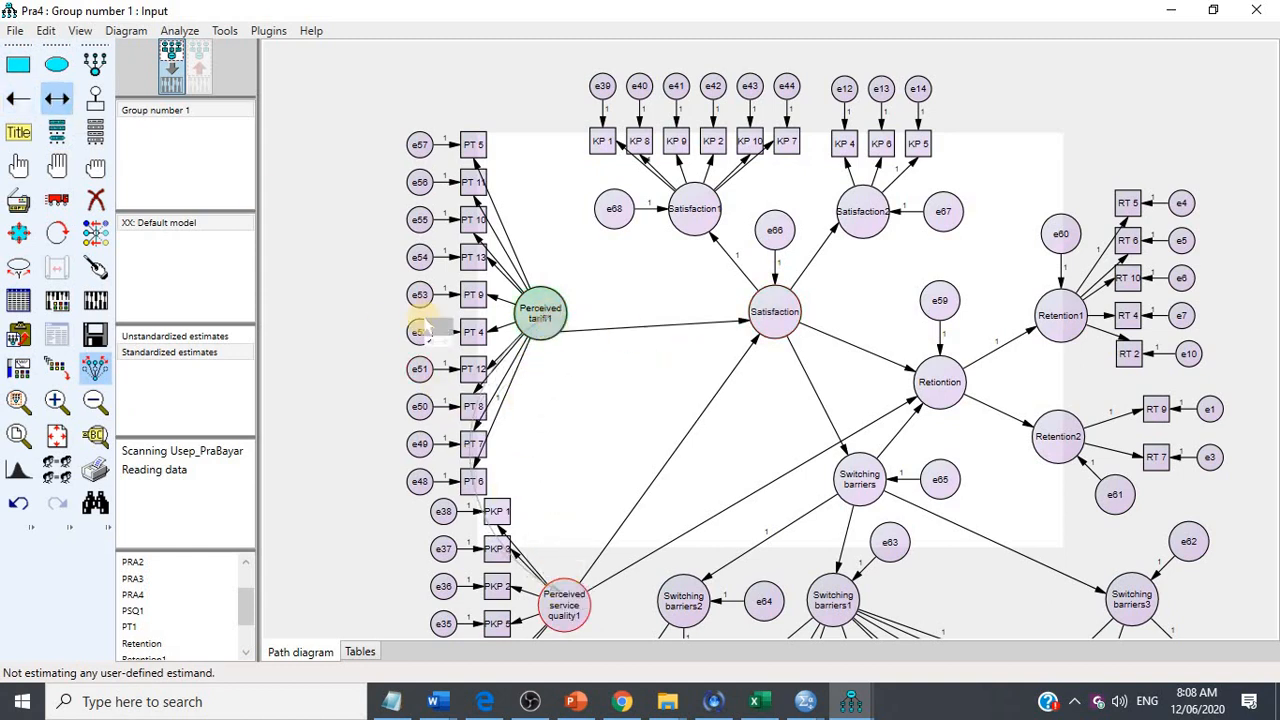
Step: Calculate the estimates of the revised model and review its model fit and modification indices in the text output
click(95, 300)
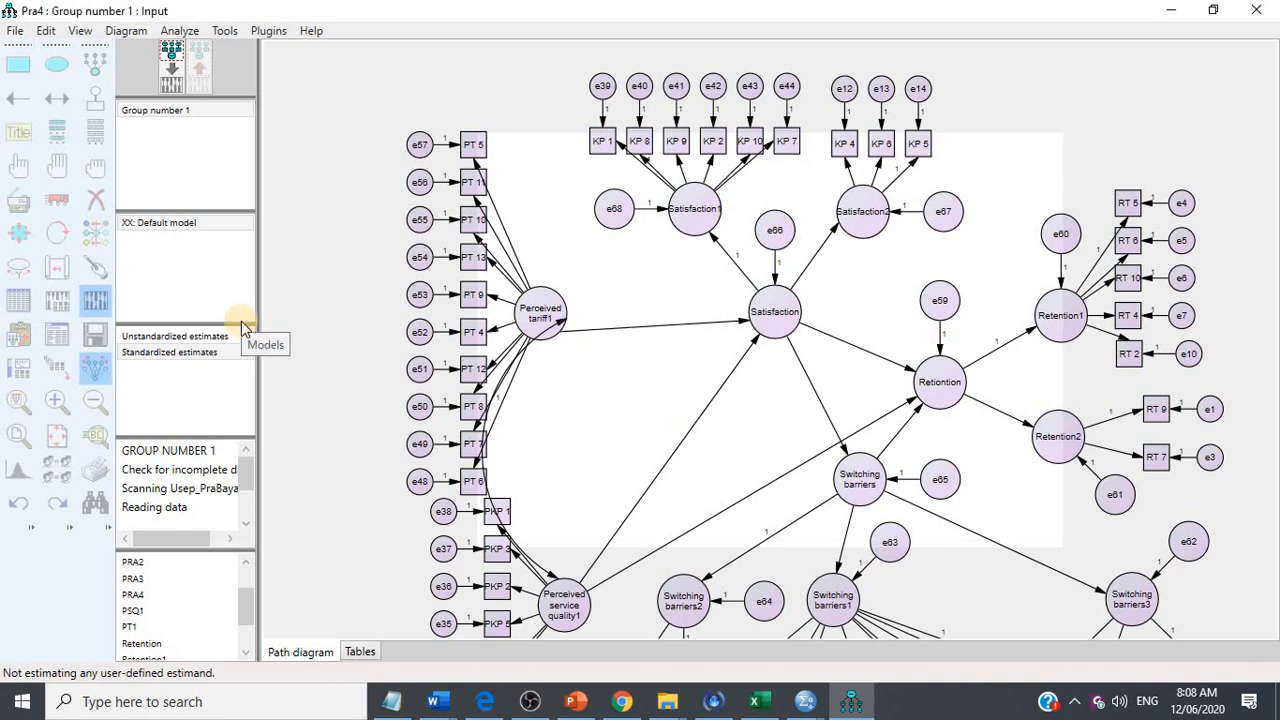
click(57, 336)
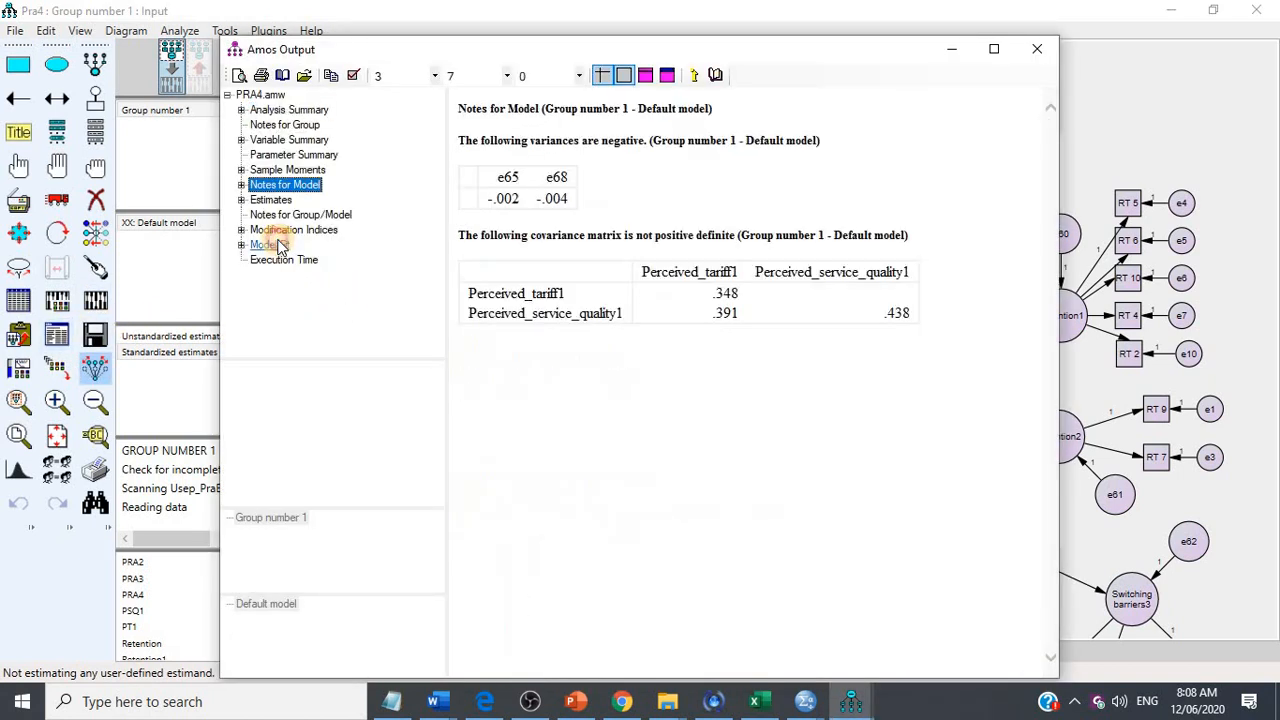
click(268, 245)
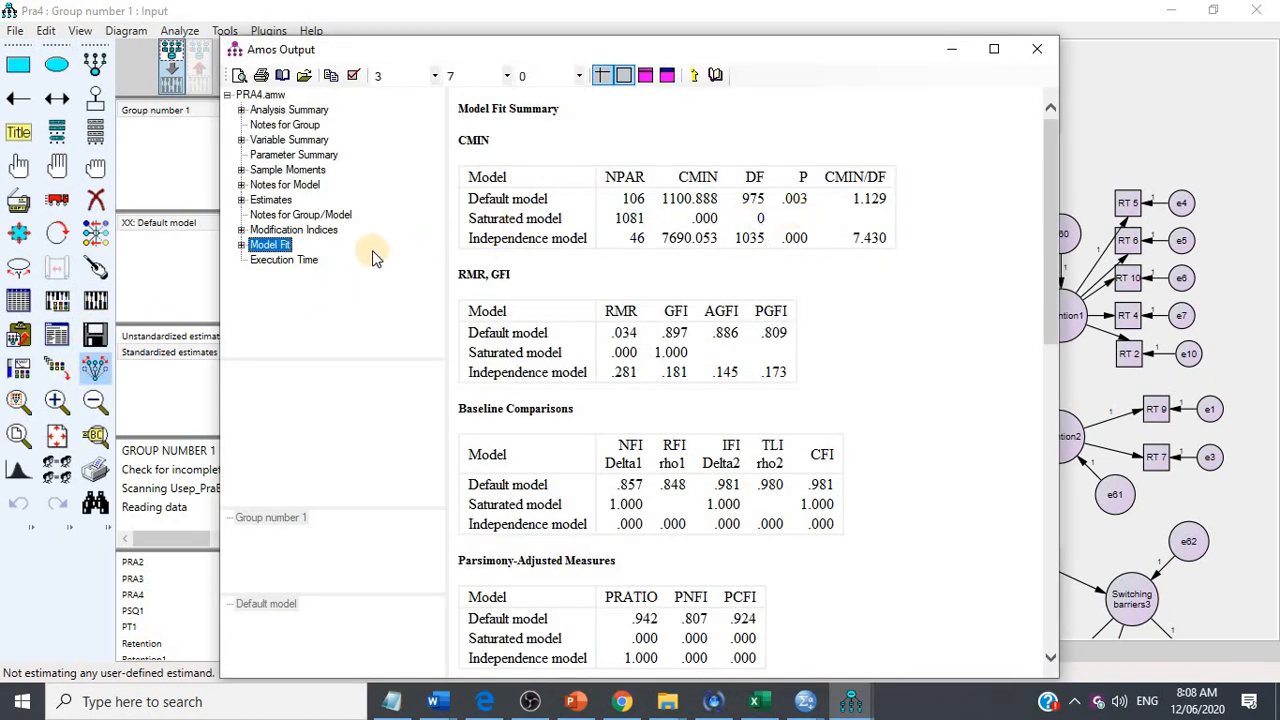
click(308, 232)
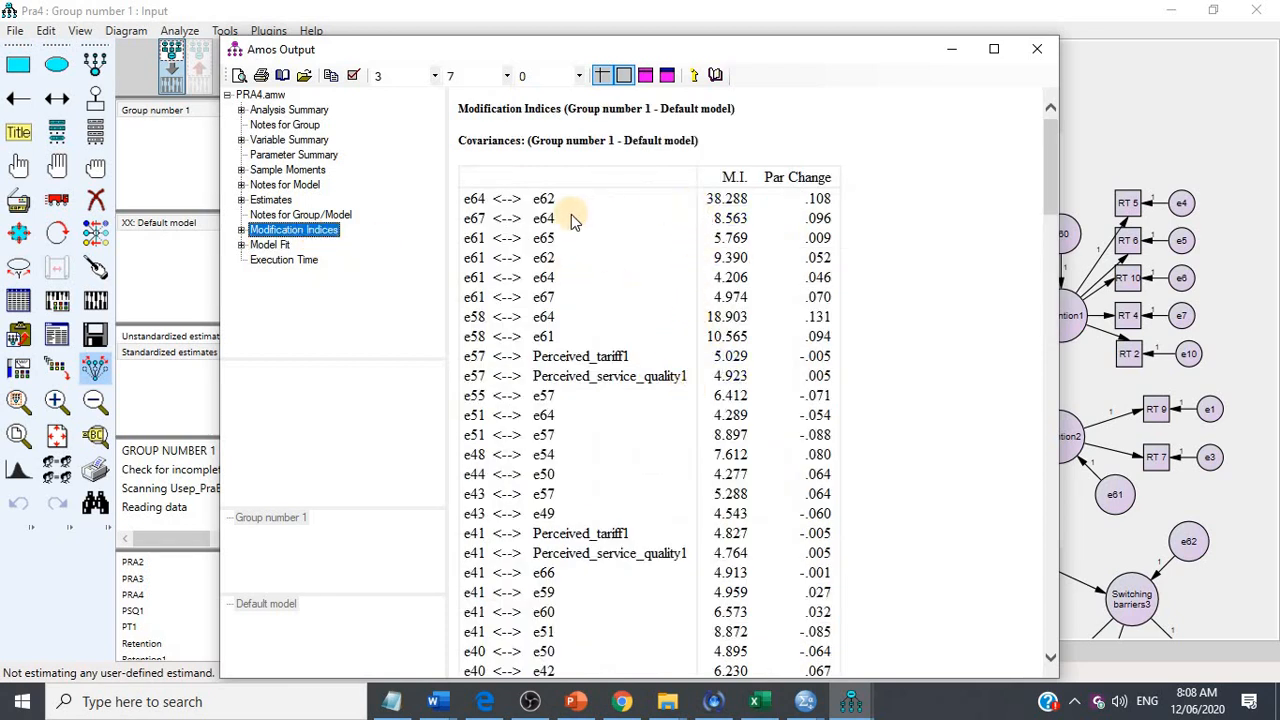
click(1143, 114)
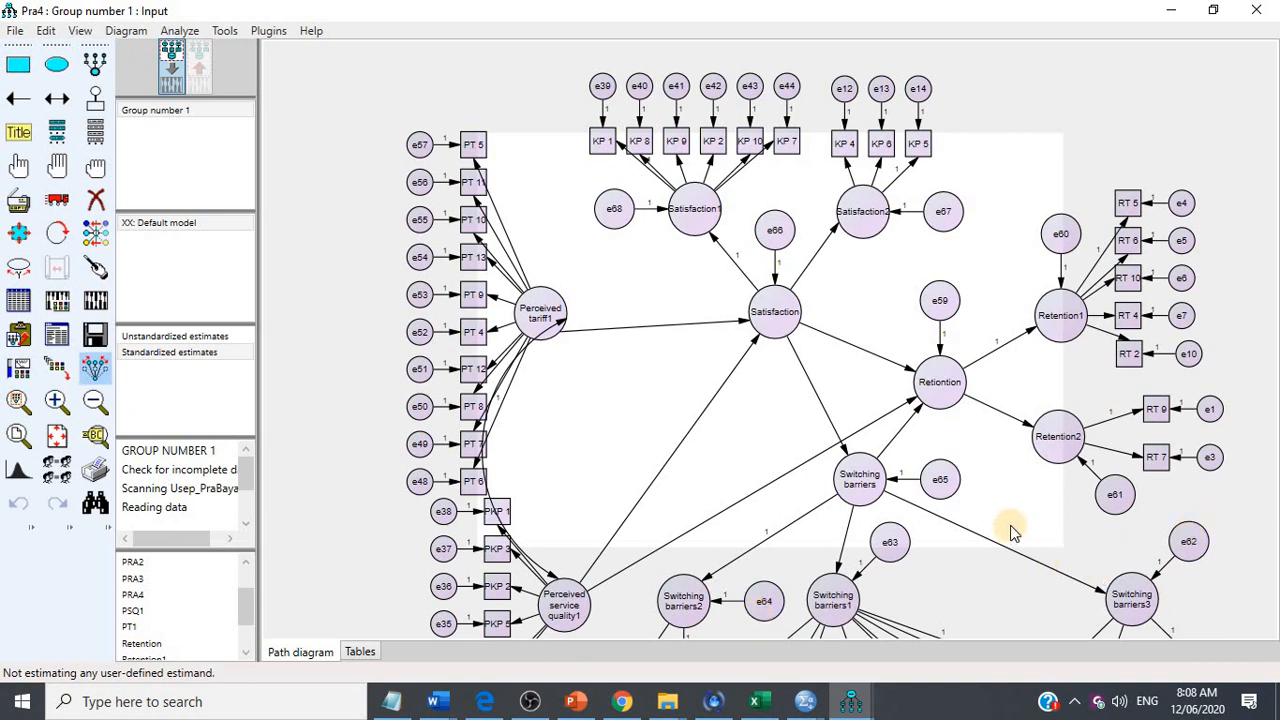
Step: Add a covariance between error variables e62 and e64
scroll(1006, 520, down, 4)
click(57, 98)
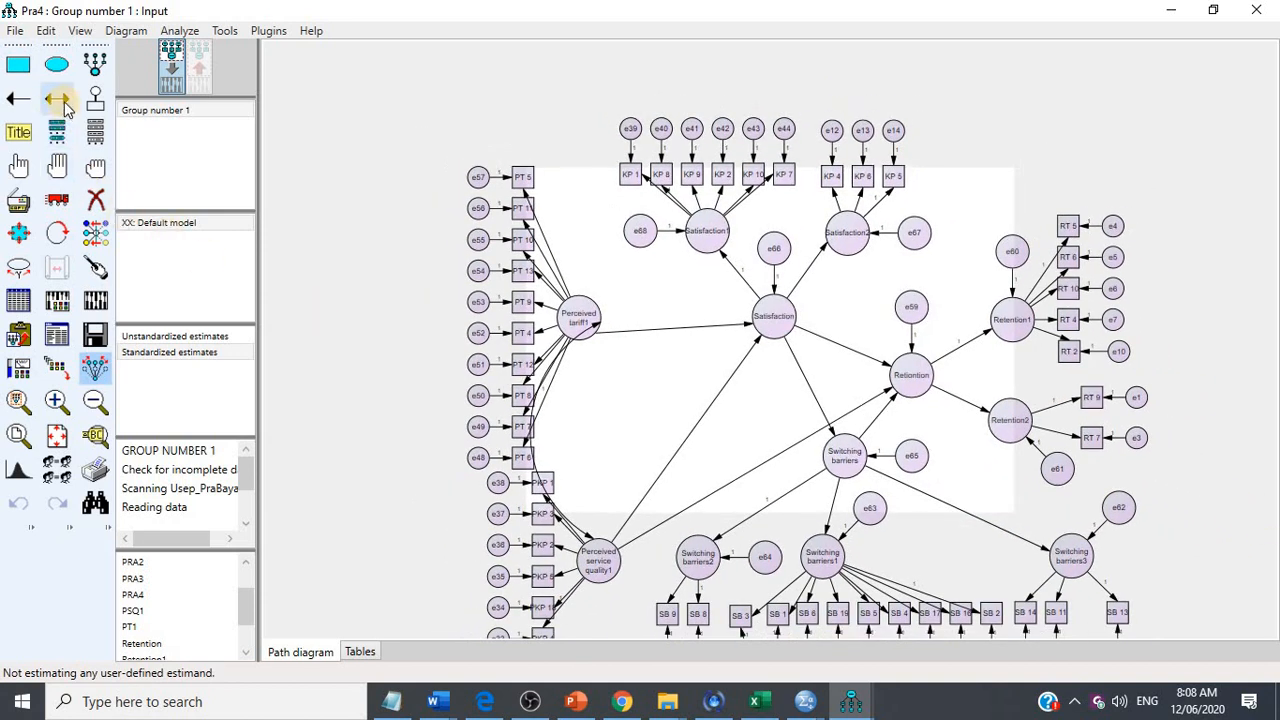
drag(1118, 510, 765, 556)
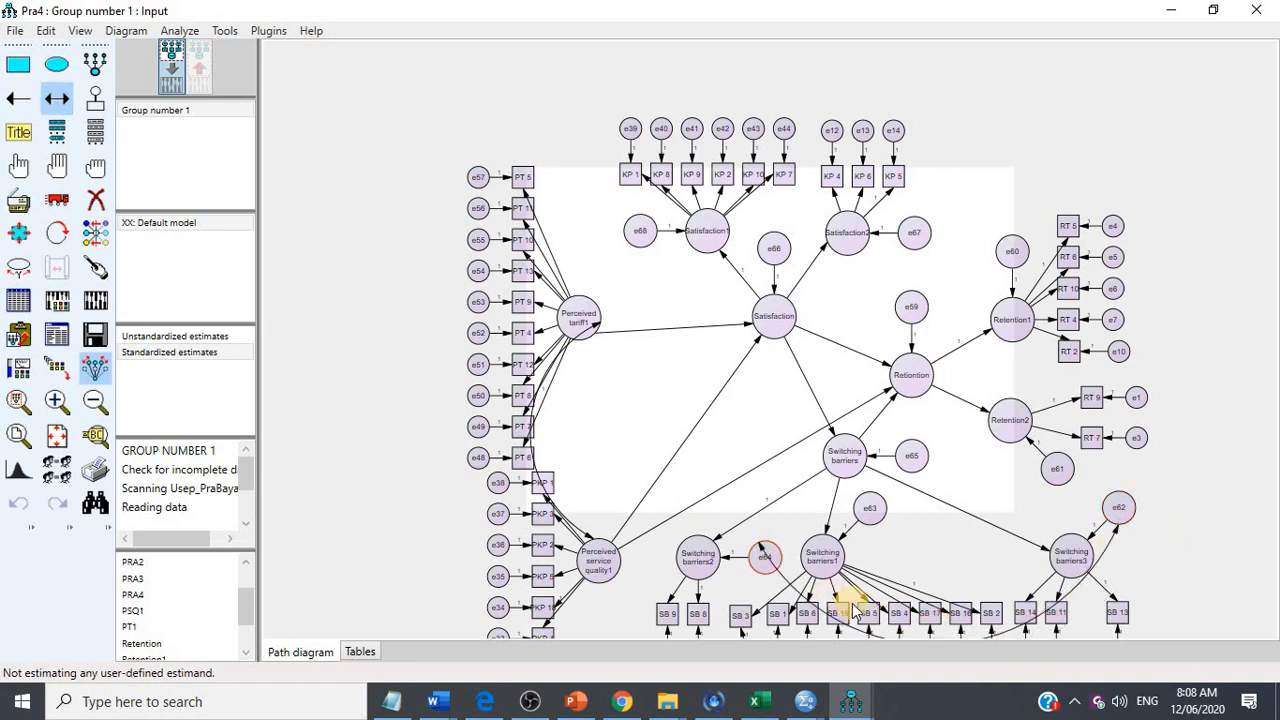
Step: Recalculate the estimates with the new covariance and check the model fit summary
click(95, 300)
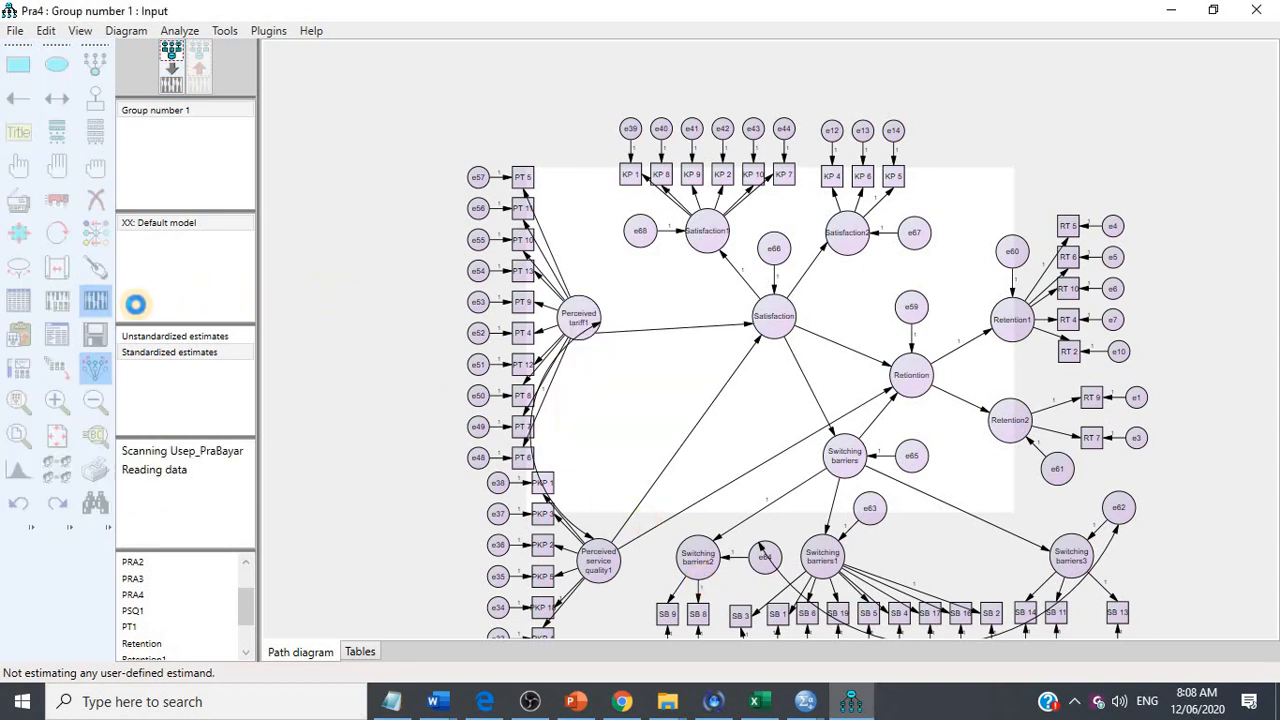
click(57, 334)
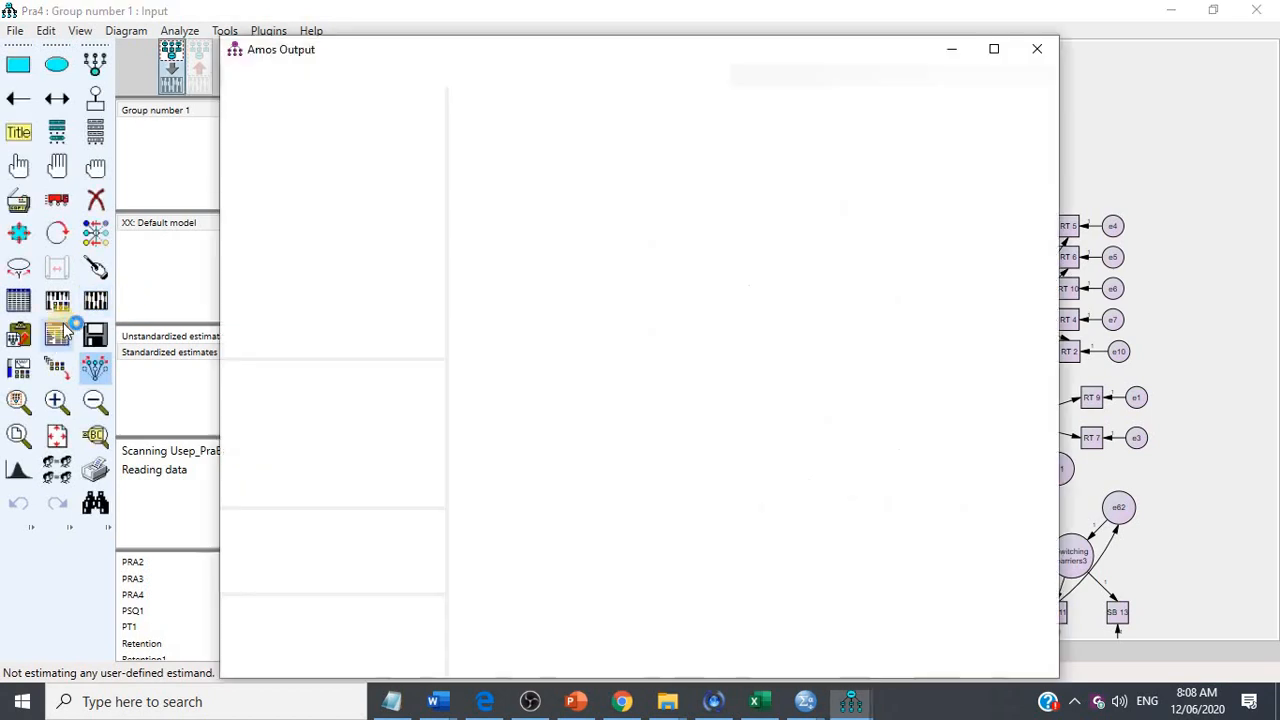
click(272, 246)
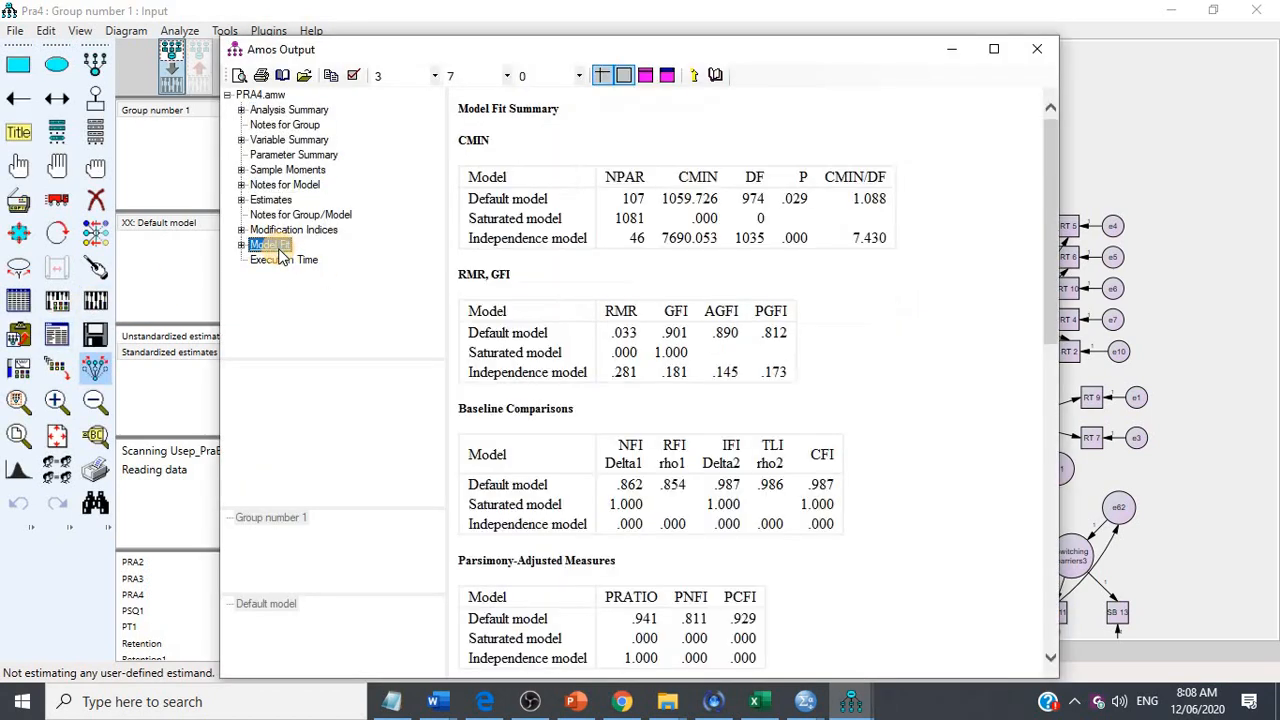
Step: Examine the modification indices for the covariances and regression weights to find remaining sources of misfit
click(290, 230)
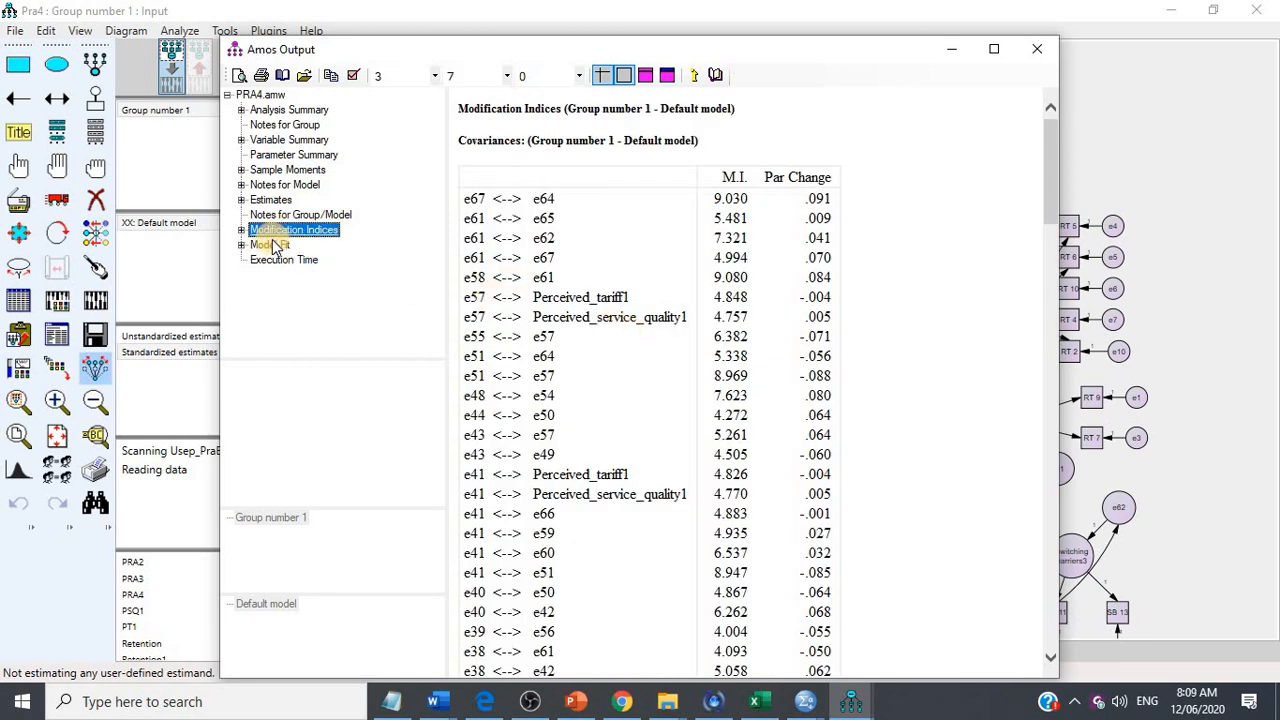
scroll(600, 355, down, 10)
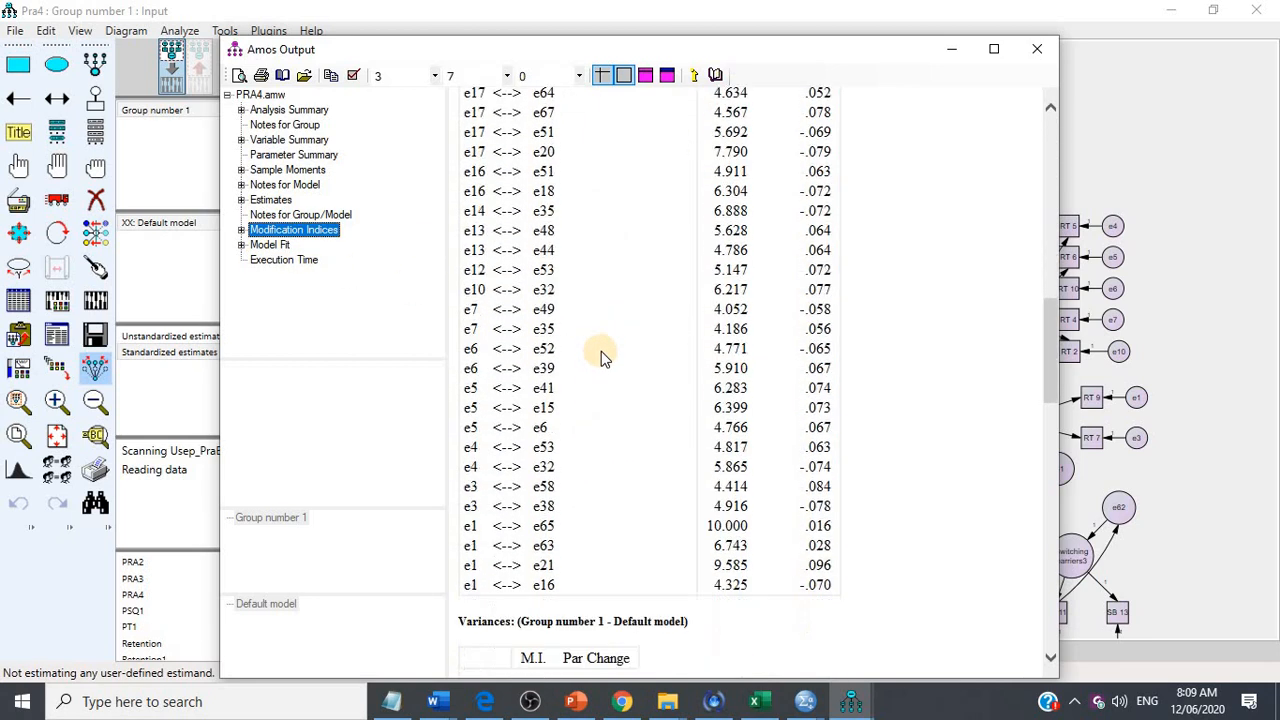
scroll(600, 357, down, 5)
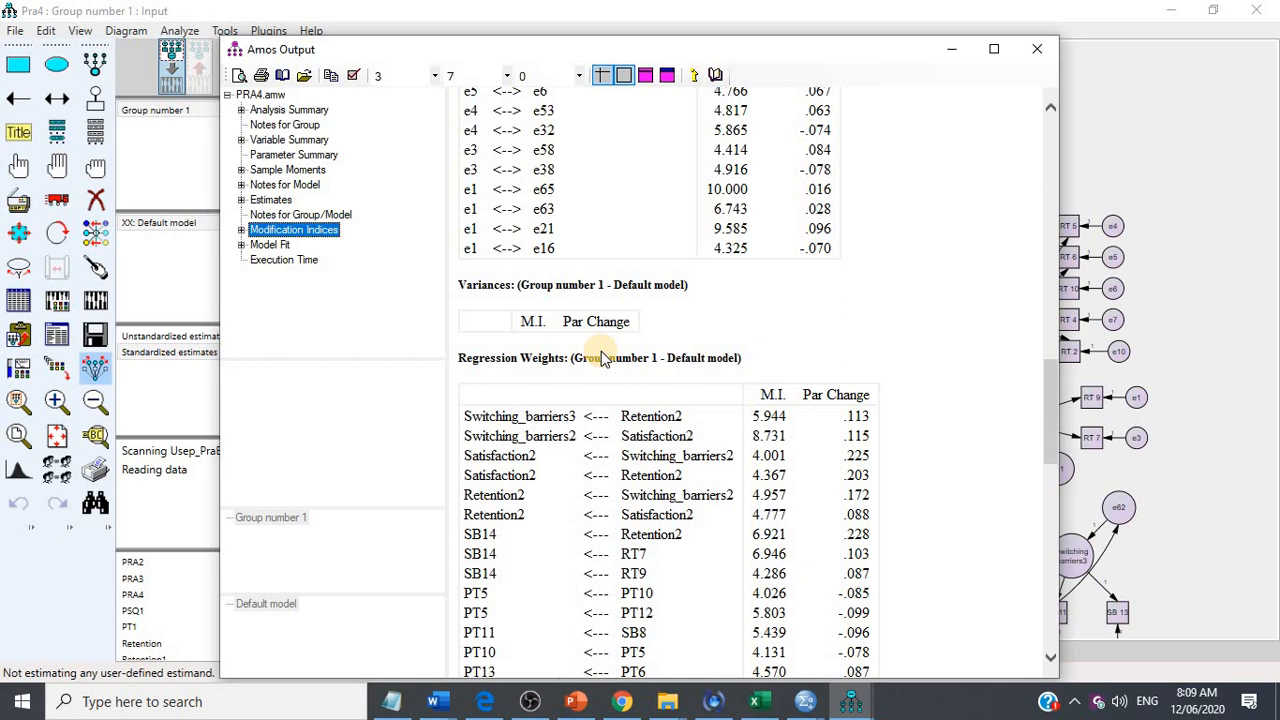
scroll(605, 360, up, 2)
scroll(623, 282, up, 7)
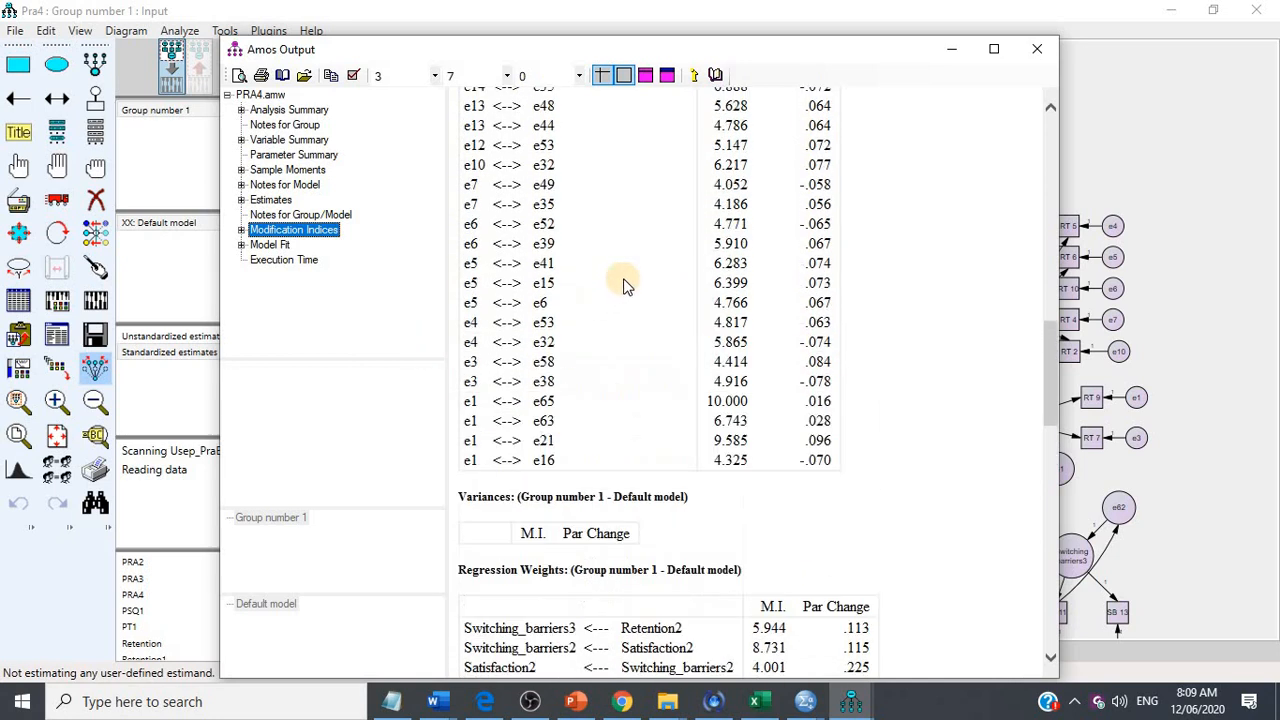
scroll(640, 320, down, 5)
scroll(611, 369, up, 11)
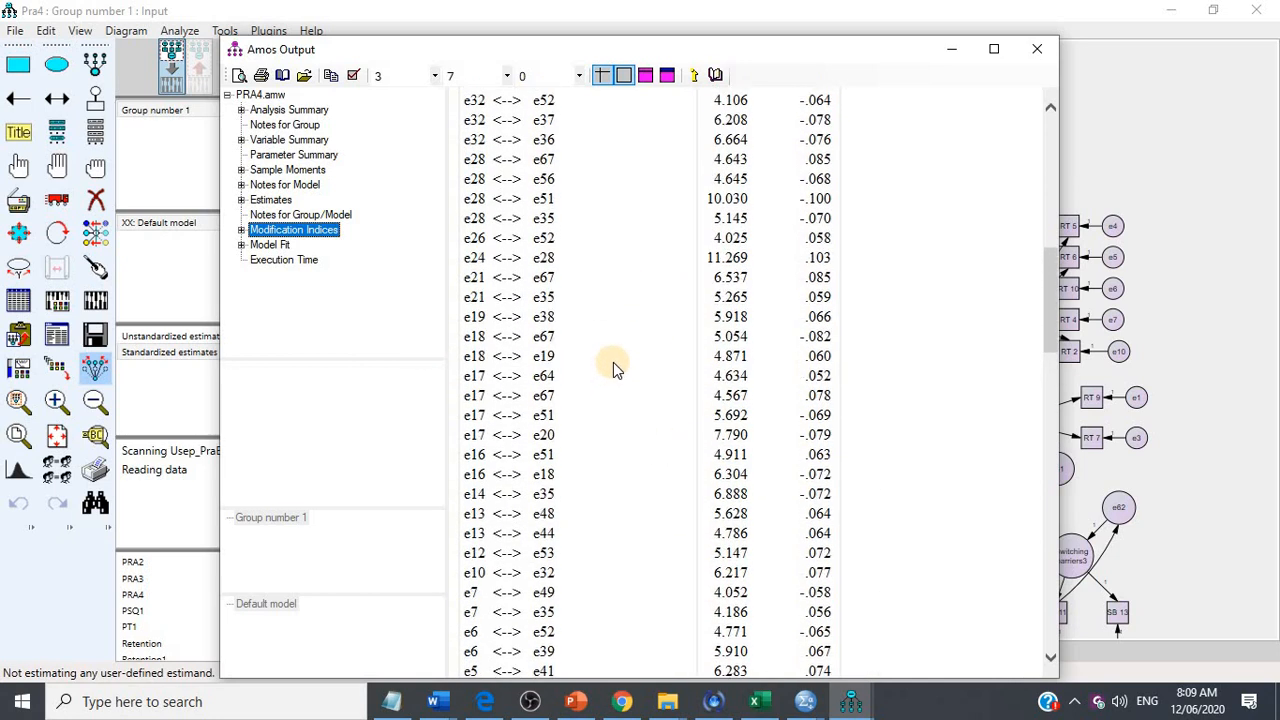
scroll(614, 368, up, 7)
scroll(615, 365, down, 10)
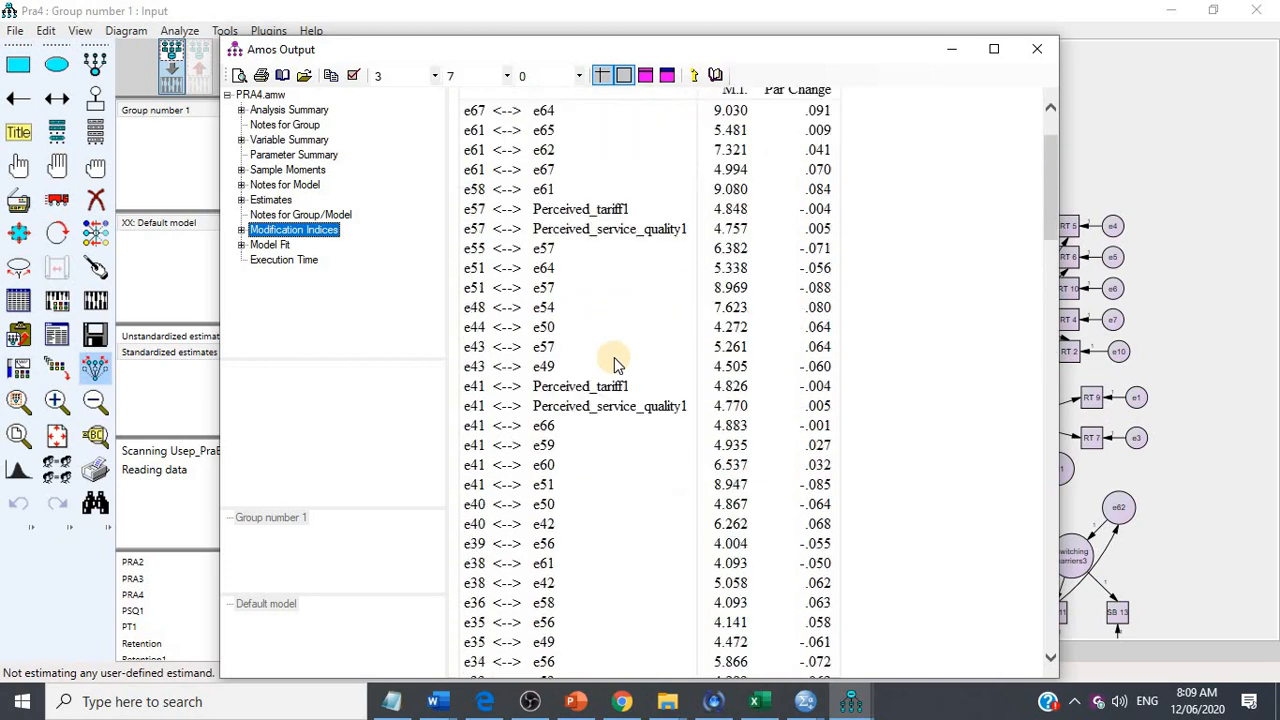
scroll(614, 365, down, 1)
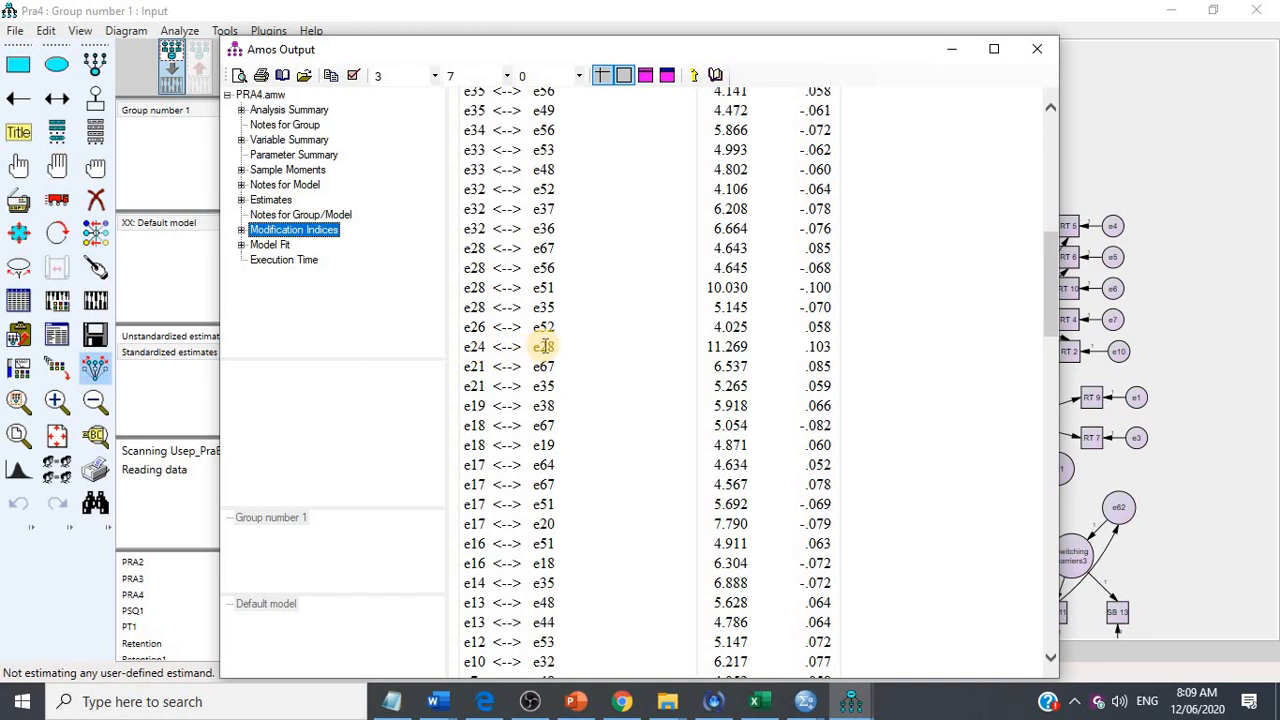
click(1165, 220)
click(95, 199)
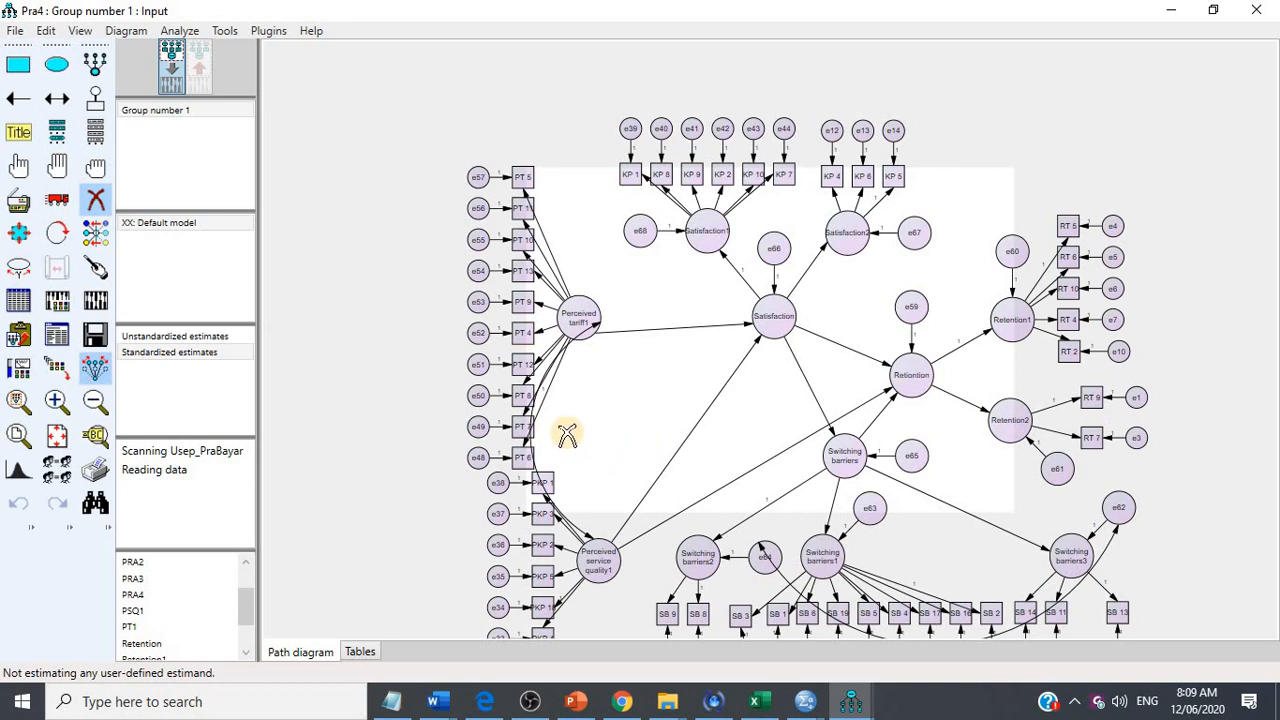
scroll(567, 435, up, 1)
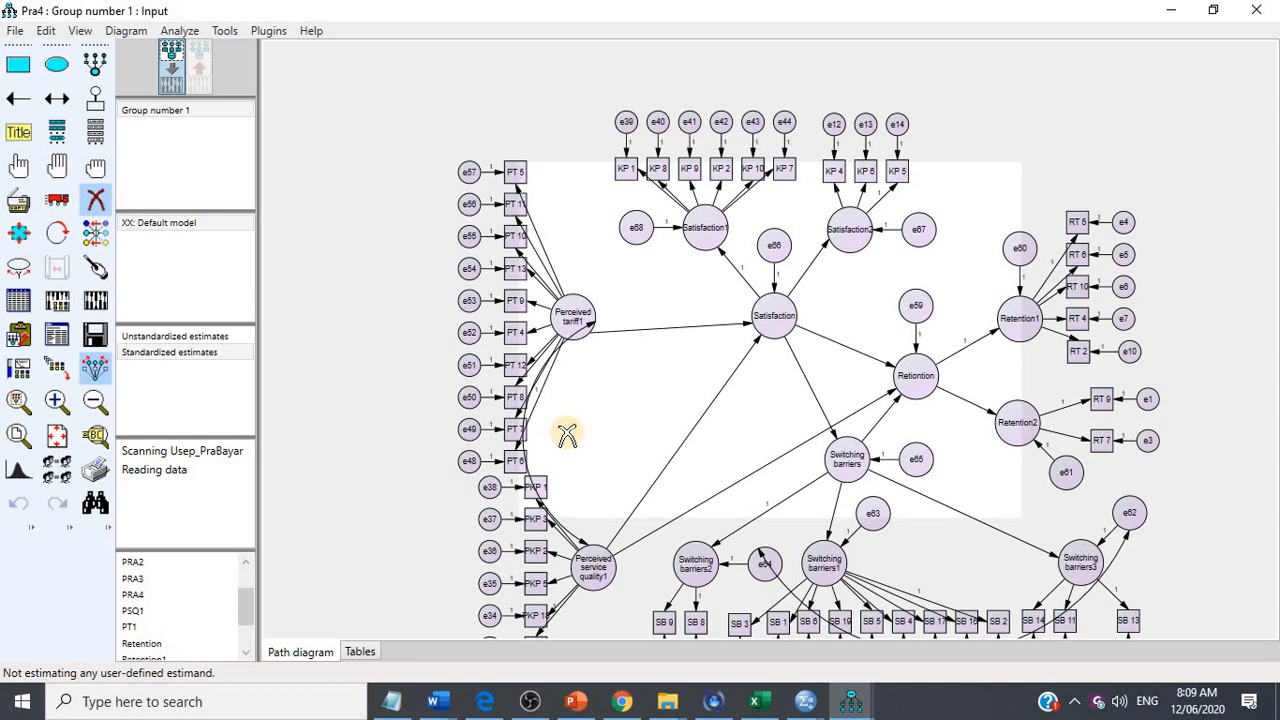
scroll(567, 435, down, 1)
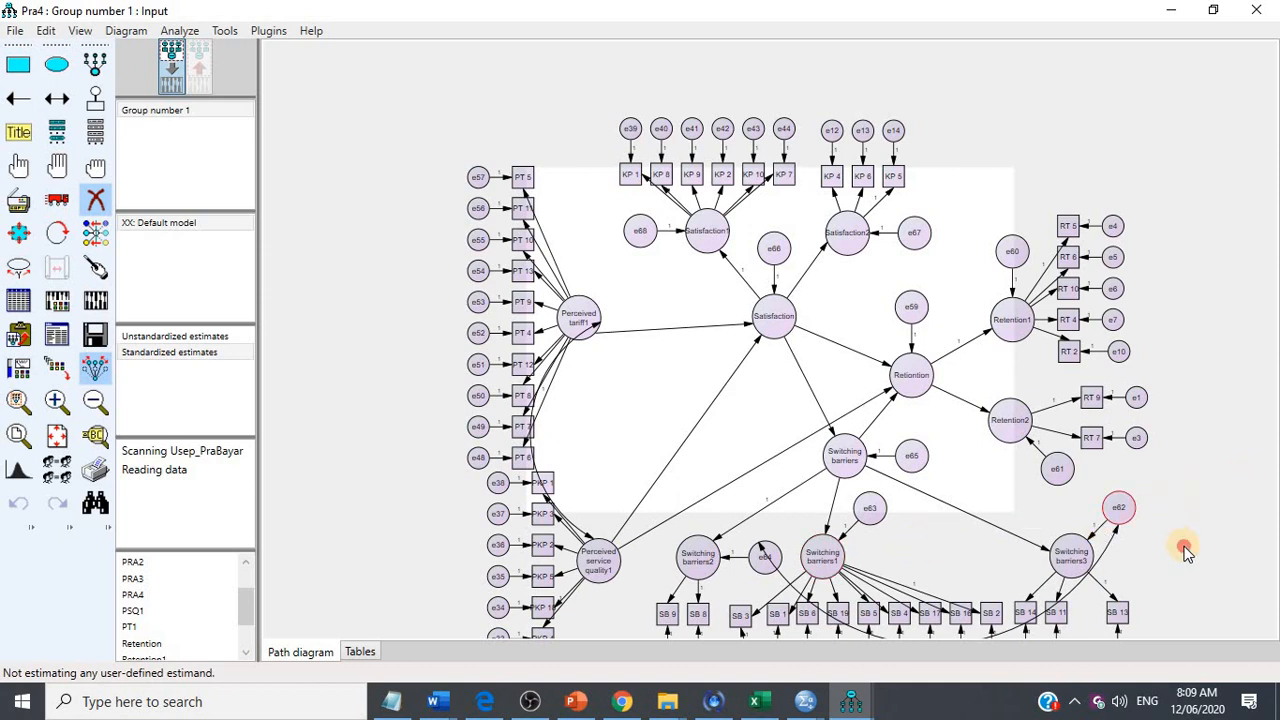
click(1192, 492)
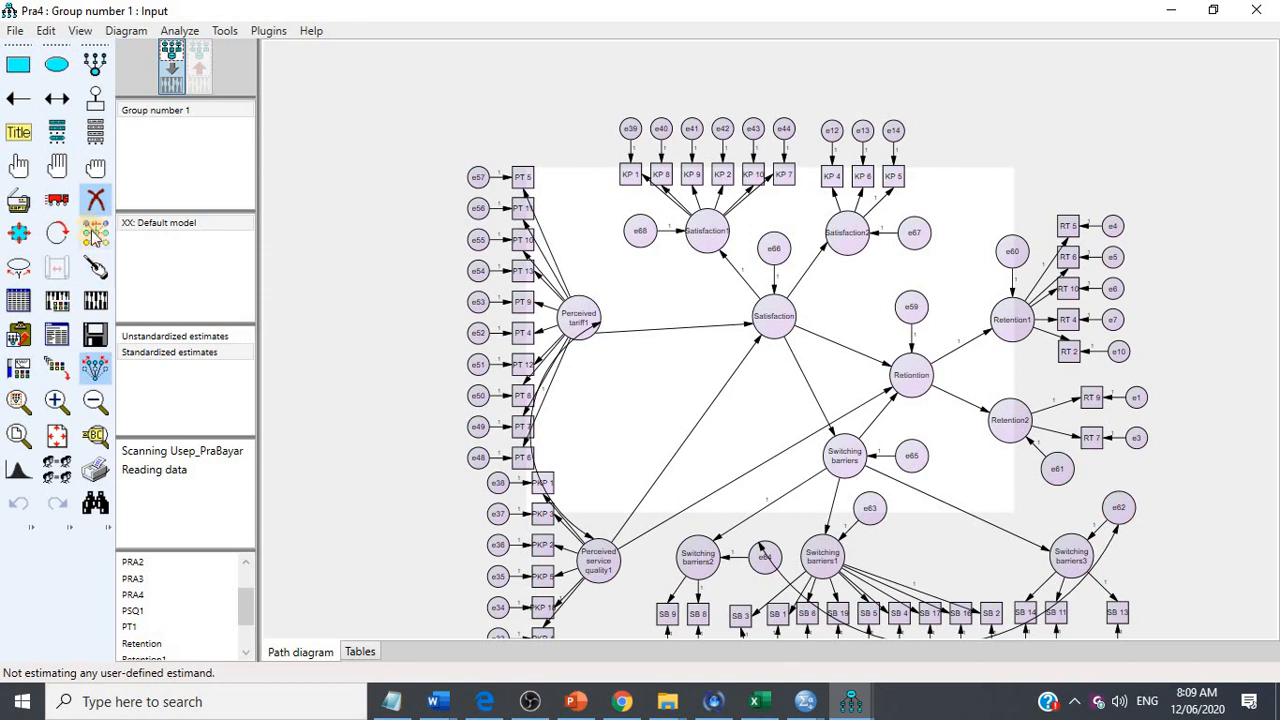
click(95, 200)
Step: Delete the Switching barriers2 construct together with indicators SB 8 and SB 9 and error variables e28, e29 and e64
scroll(608, 432, down, 3)
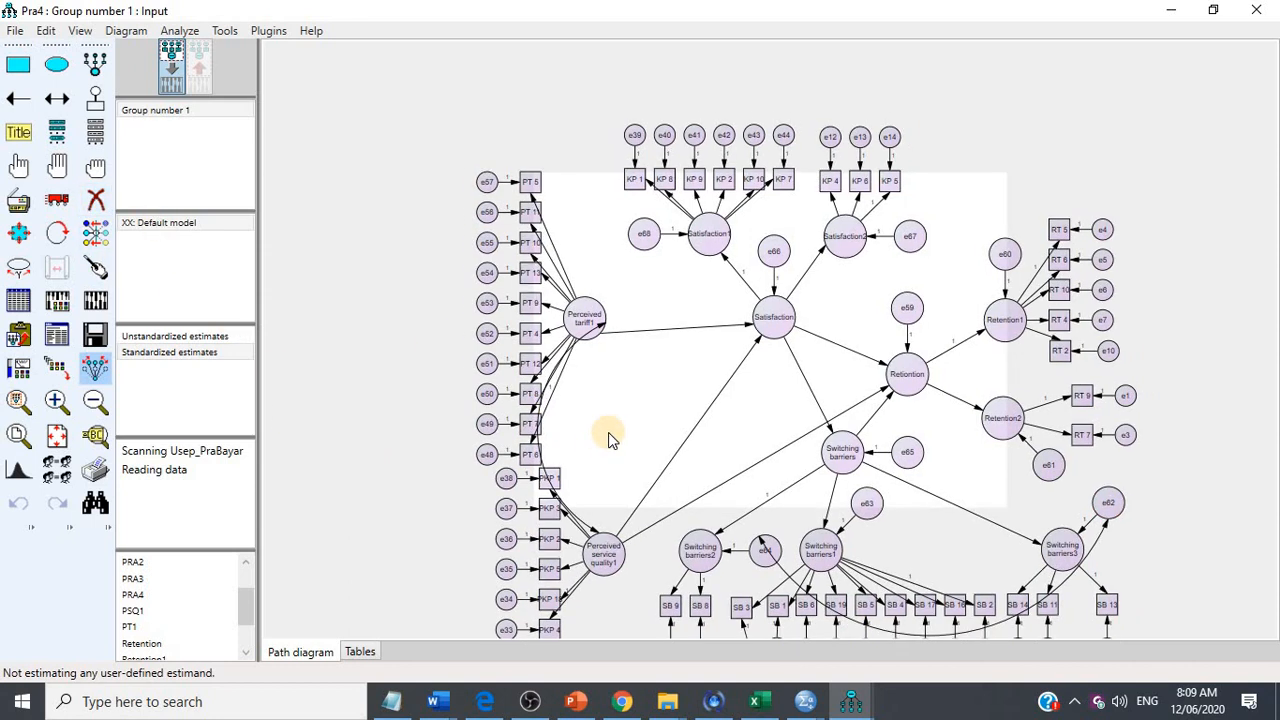
scroll(610, 432, up, 1)
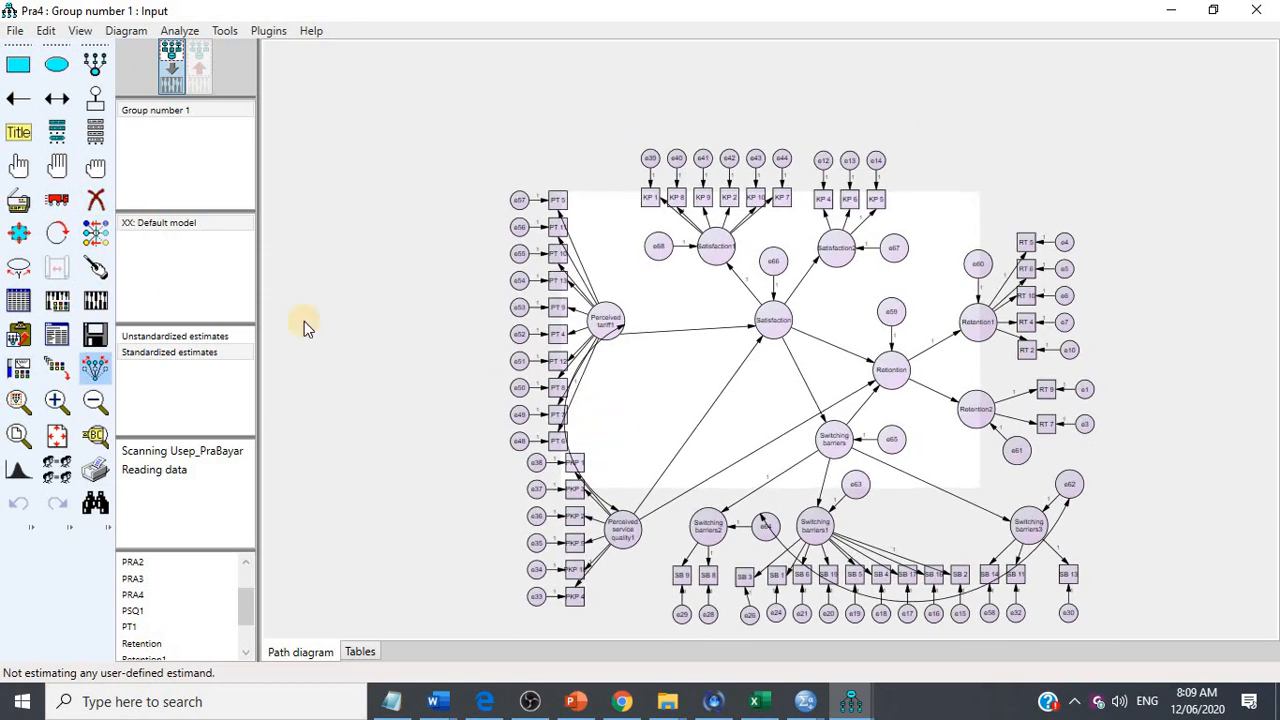
click(63, 208)
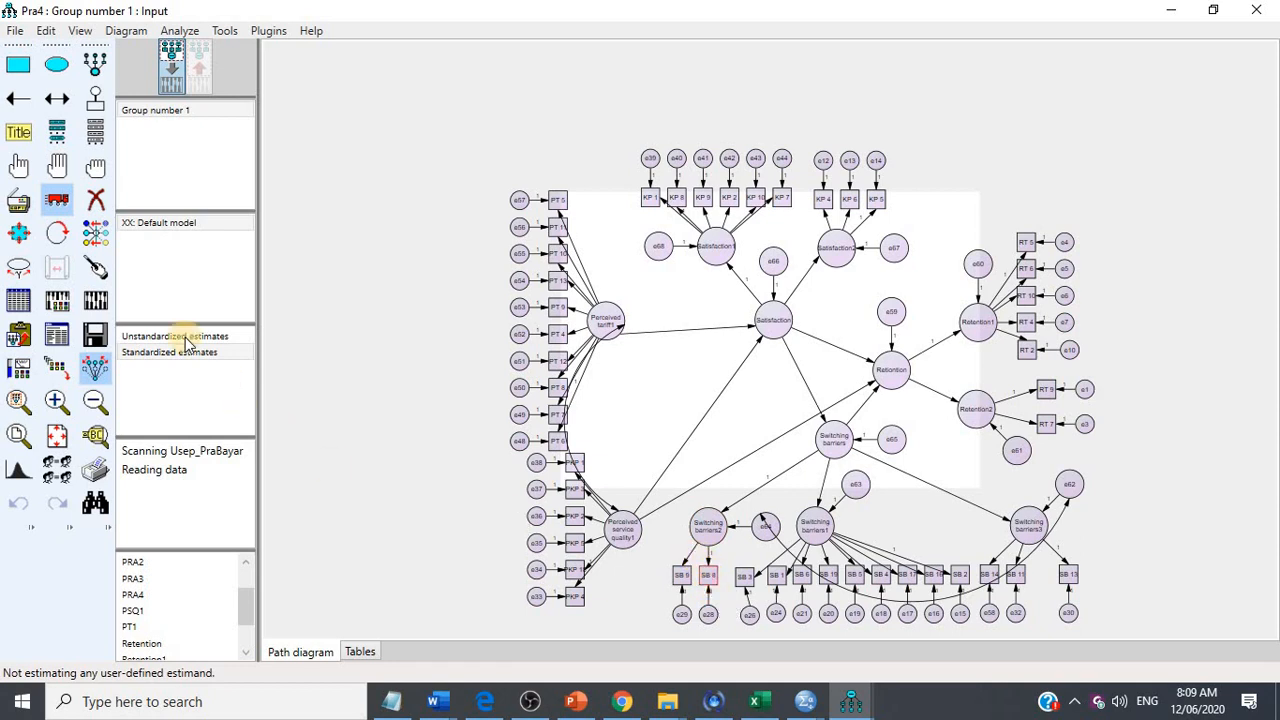
click(95, 200)
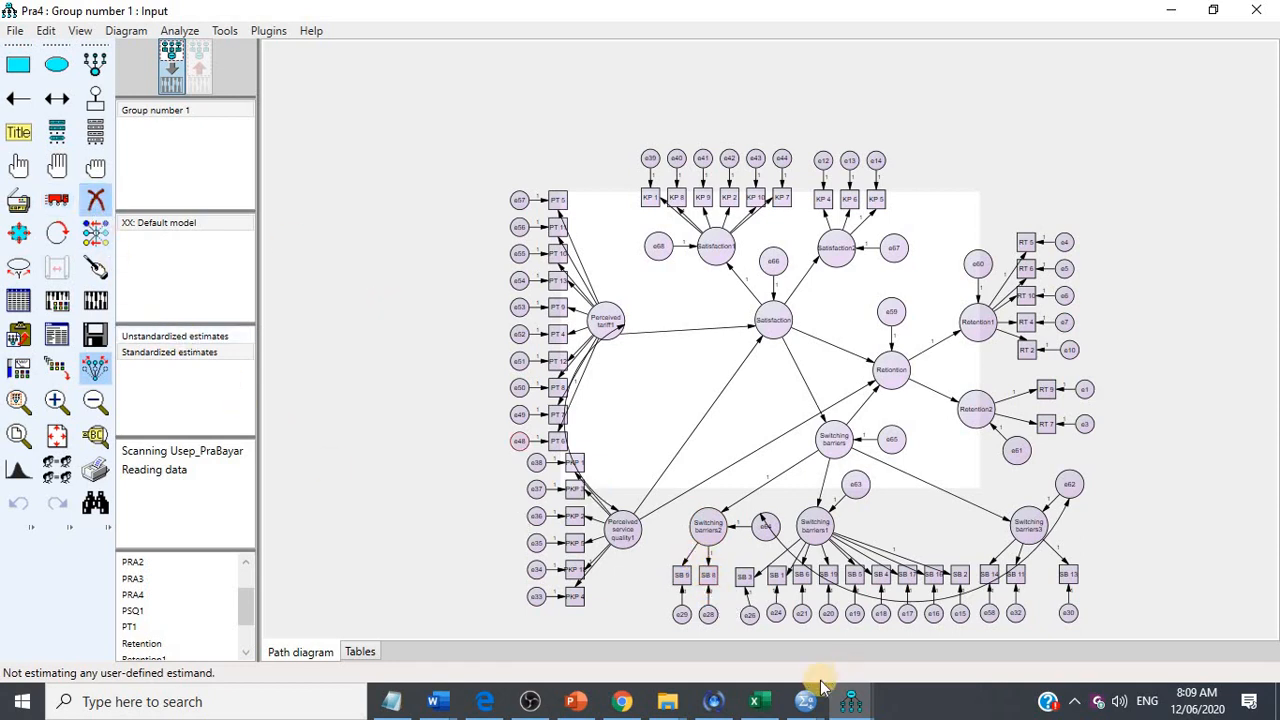
click(707, 614)
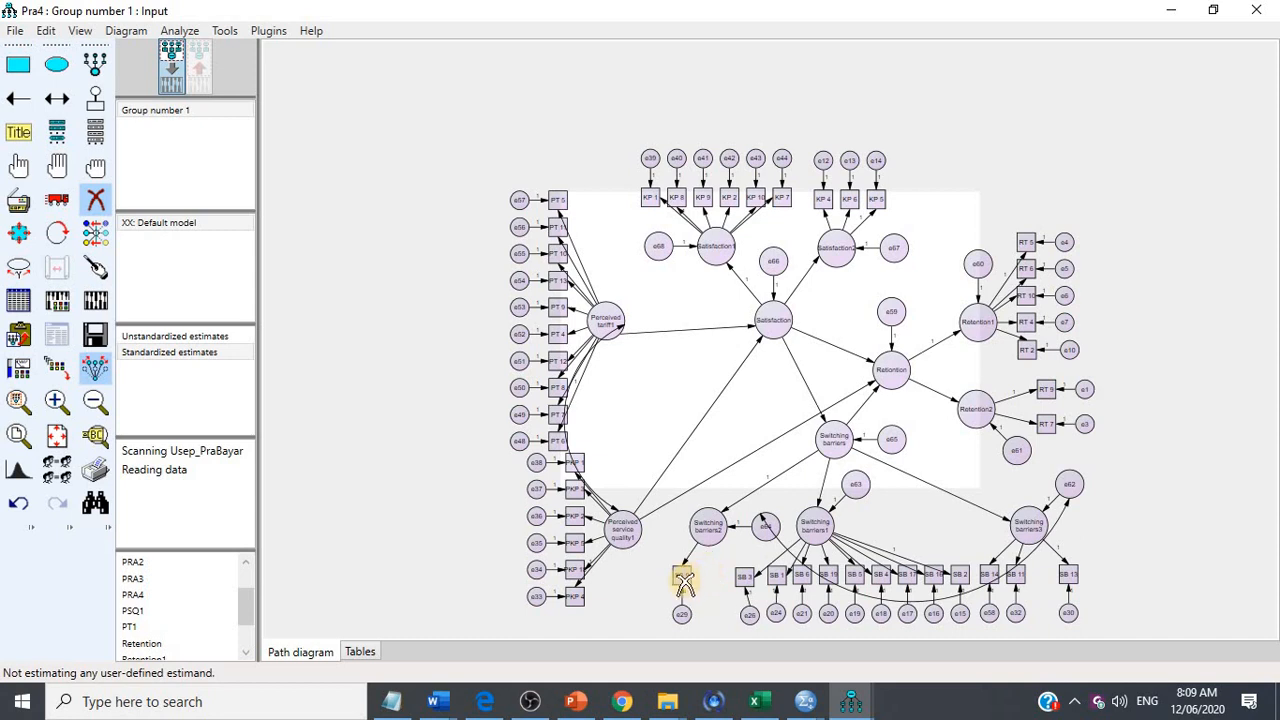
click(707, 530)
click(763, 526)
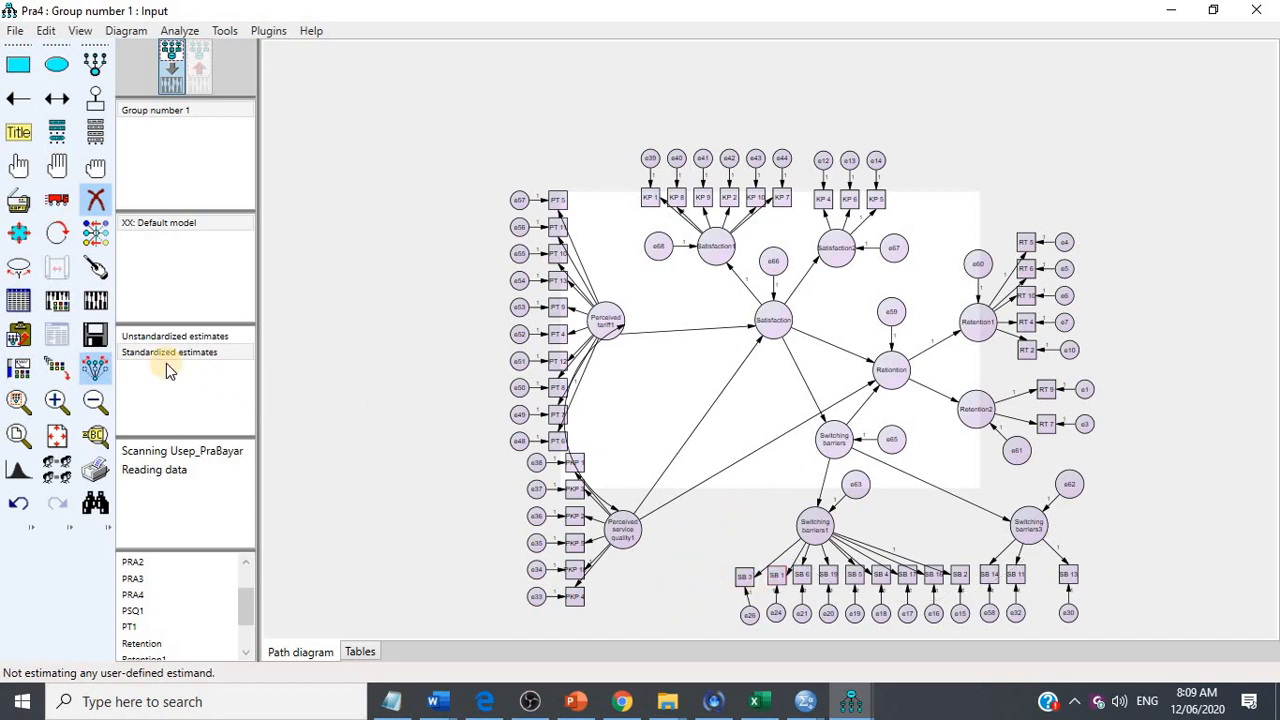
Step: Fix the regression weight of the path from Switching barriers to Switching barriers3 at 1 and calculate the estimates
click(95, 300)
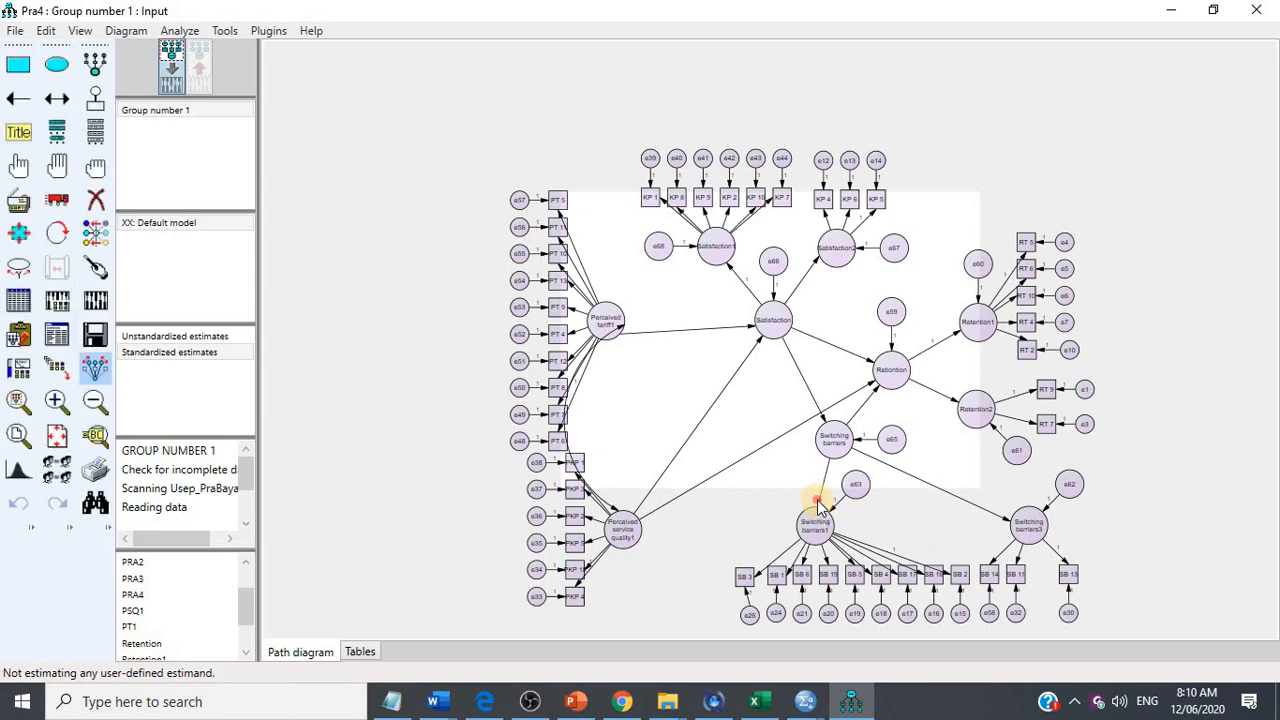
double_click(1004, 520)
text(1)
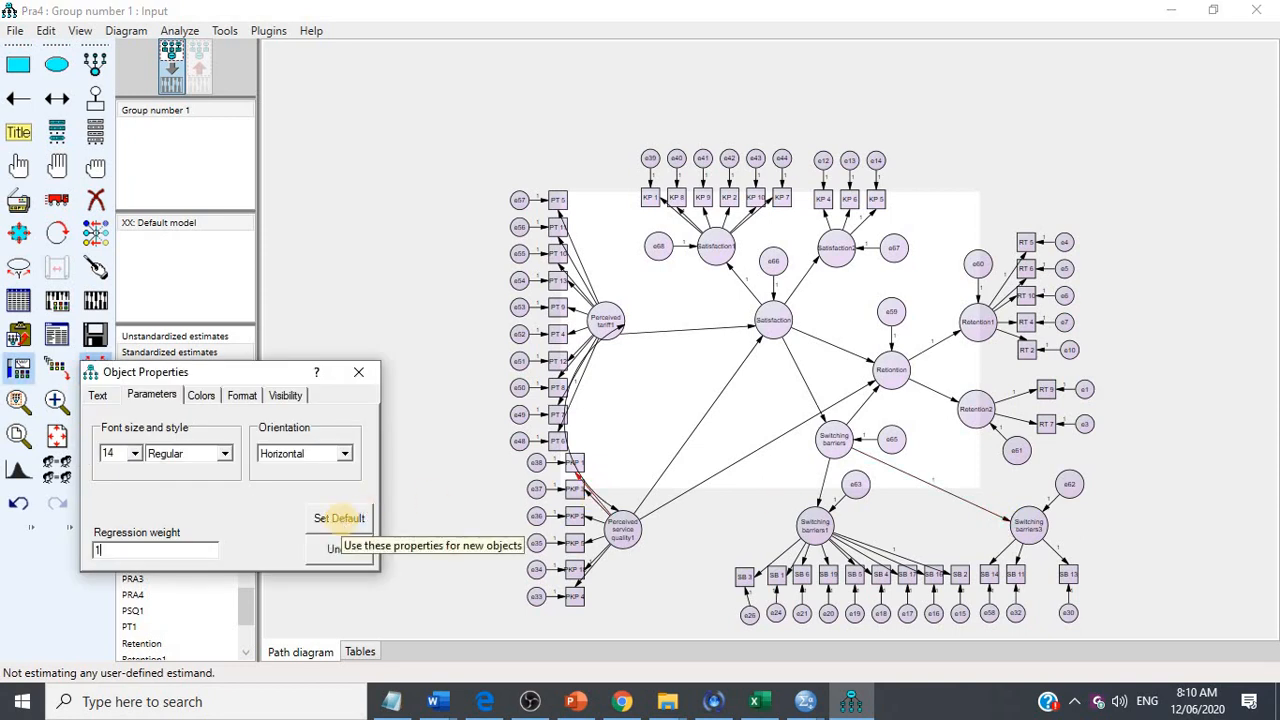
click(358, 371)
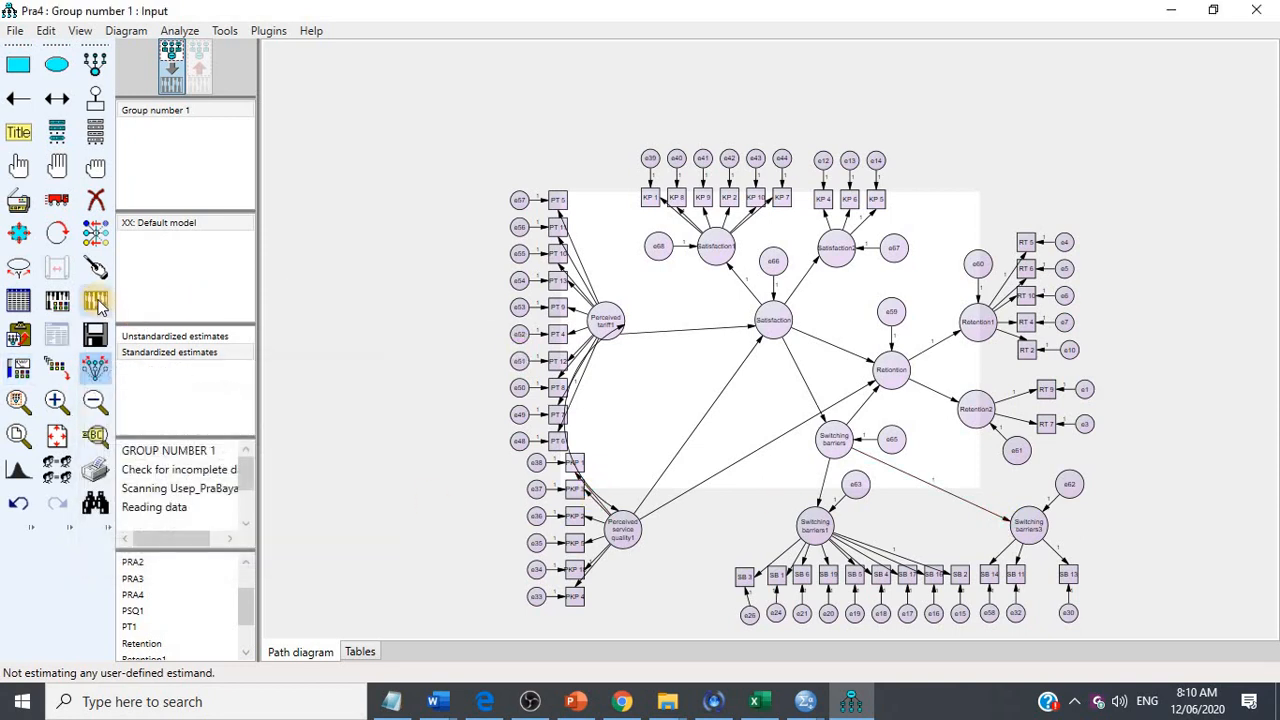
click(96, 303)
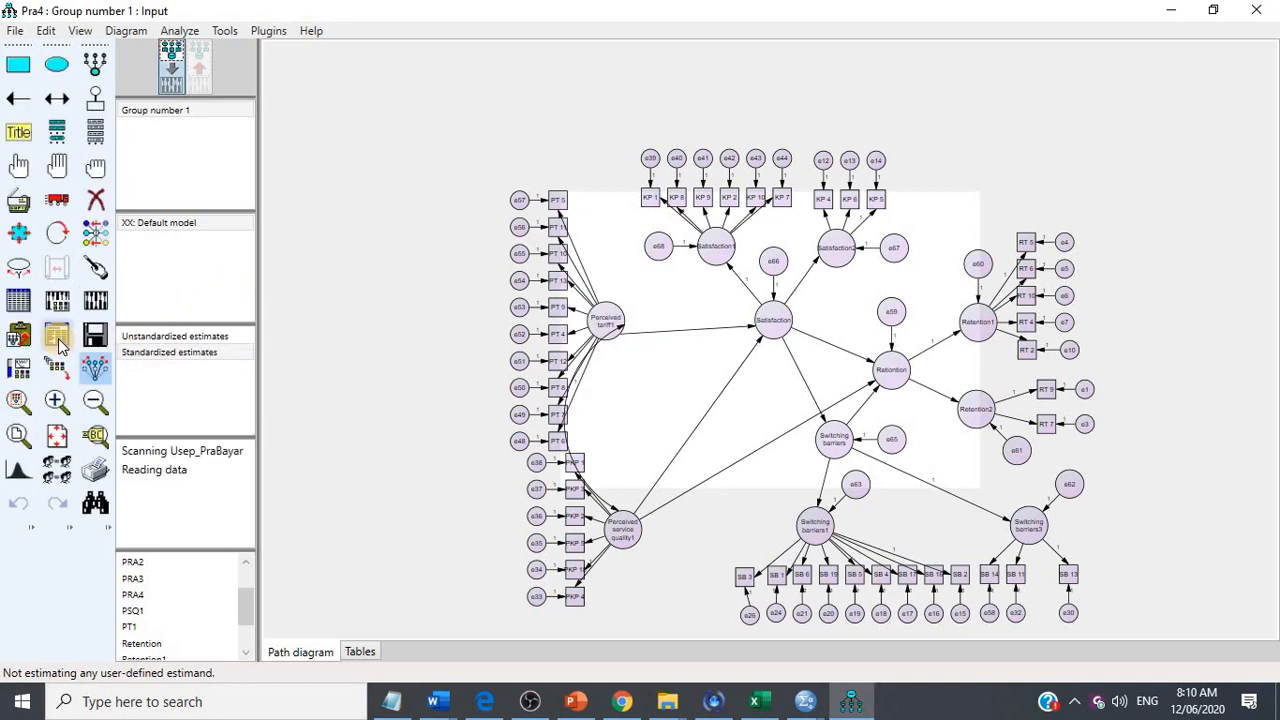
Step: Examine the model fit summary and the covariance modification indices to find which error terms still cause misfit
click(60, 340)
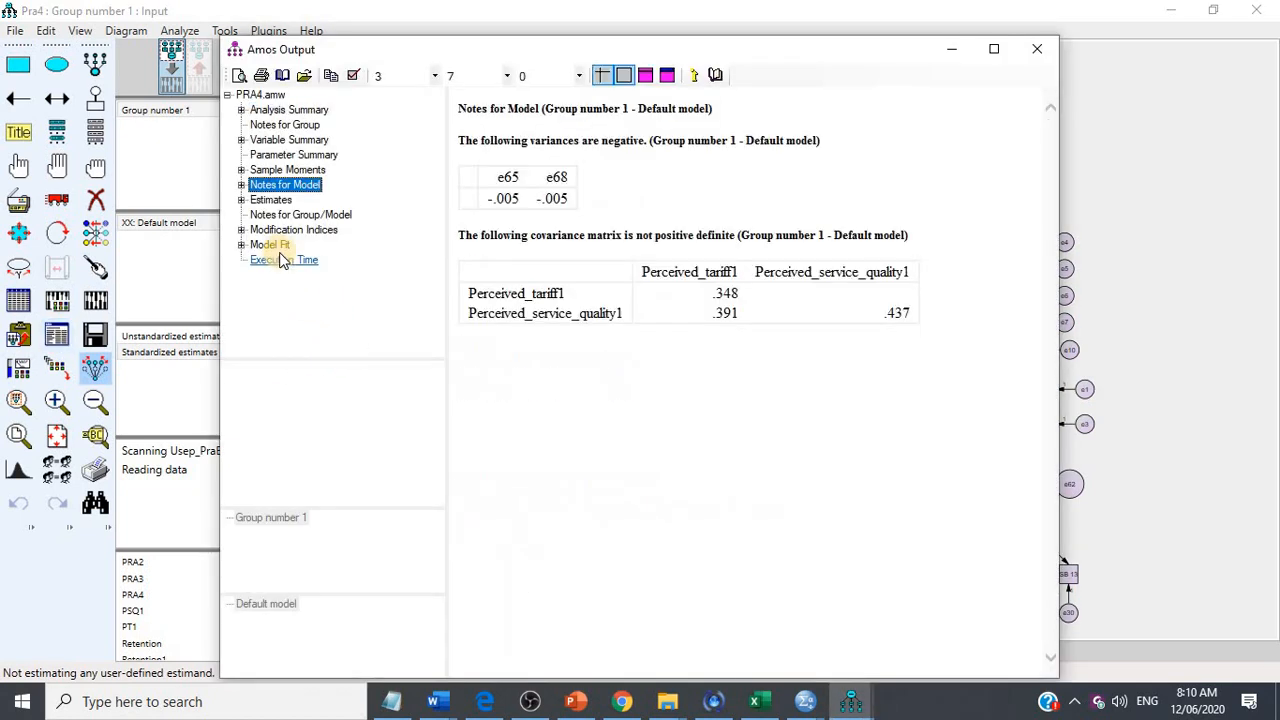
click(278, 248)
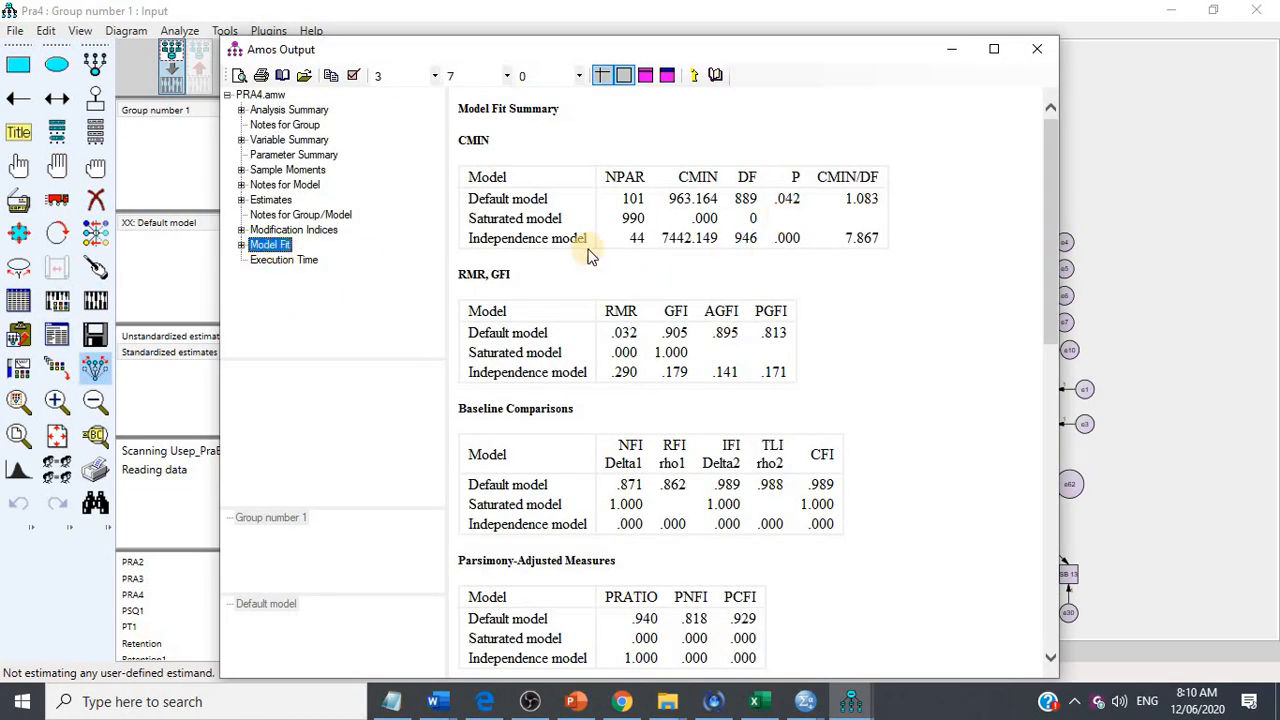
click(318, 231)
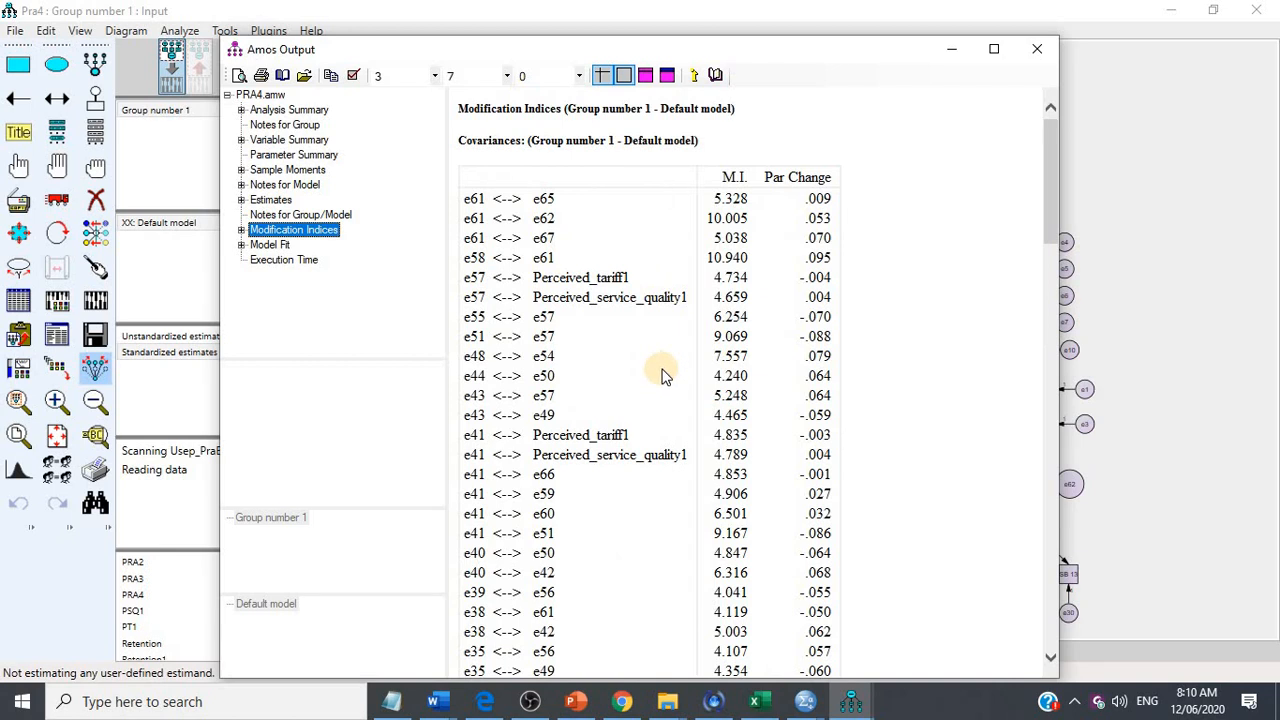
scroll(665, 370, down, 14)
scroll(665, 365, down, 3)
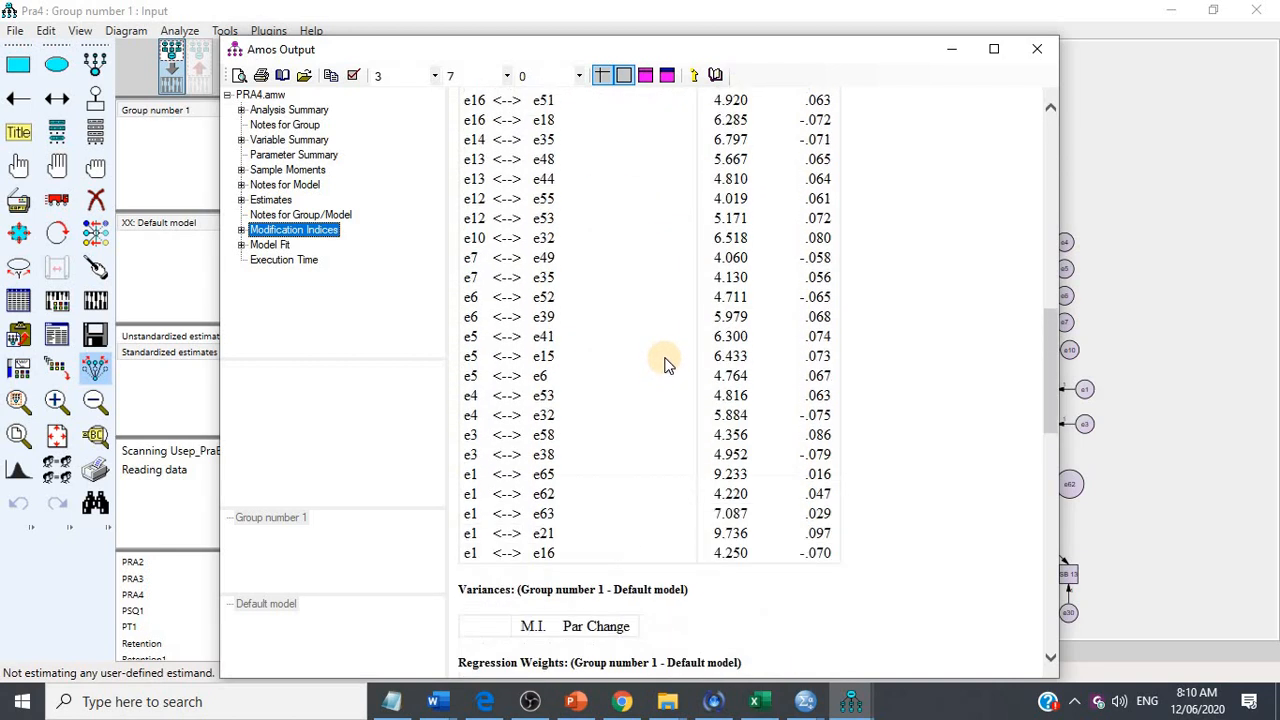
scroll(663, 363, up, 15)
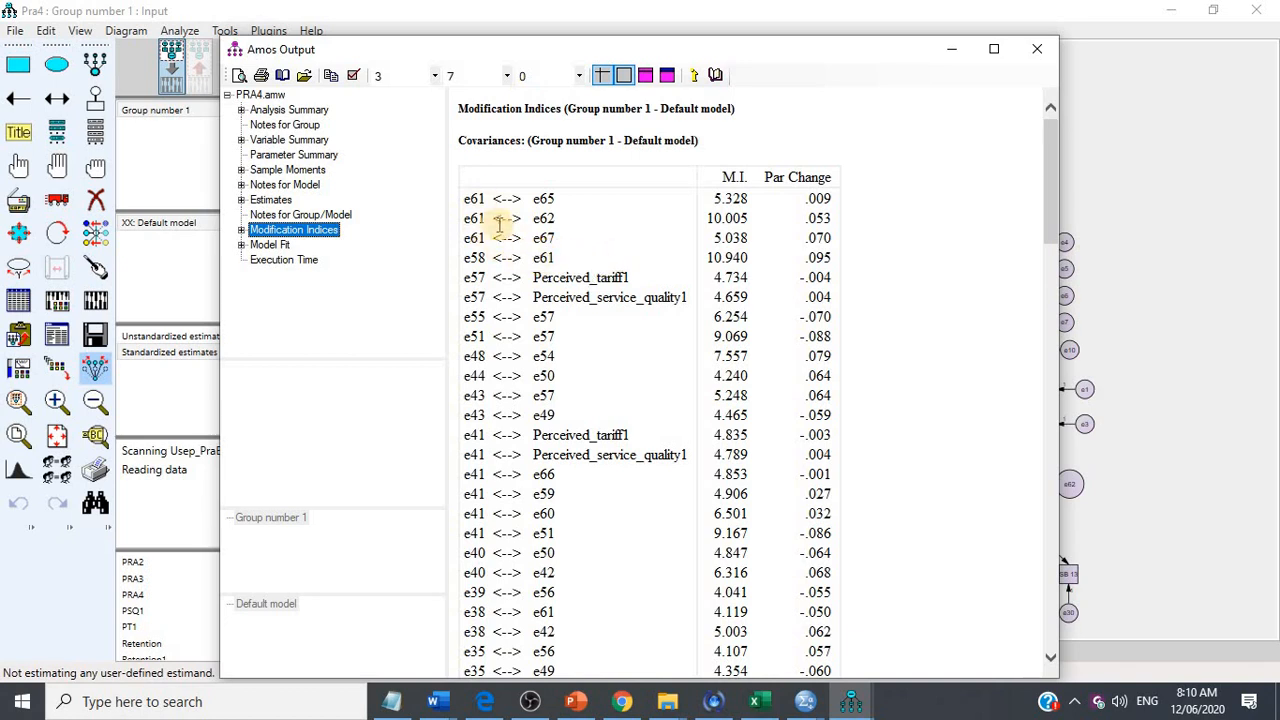
click(1158, 285)
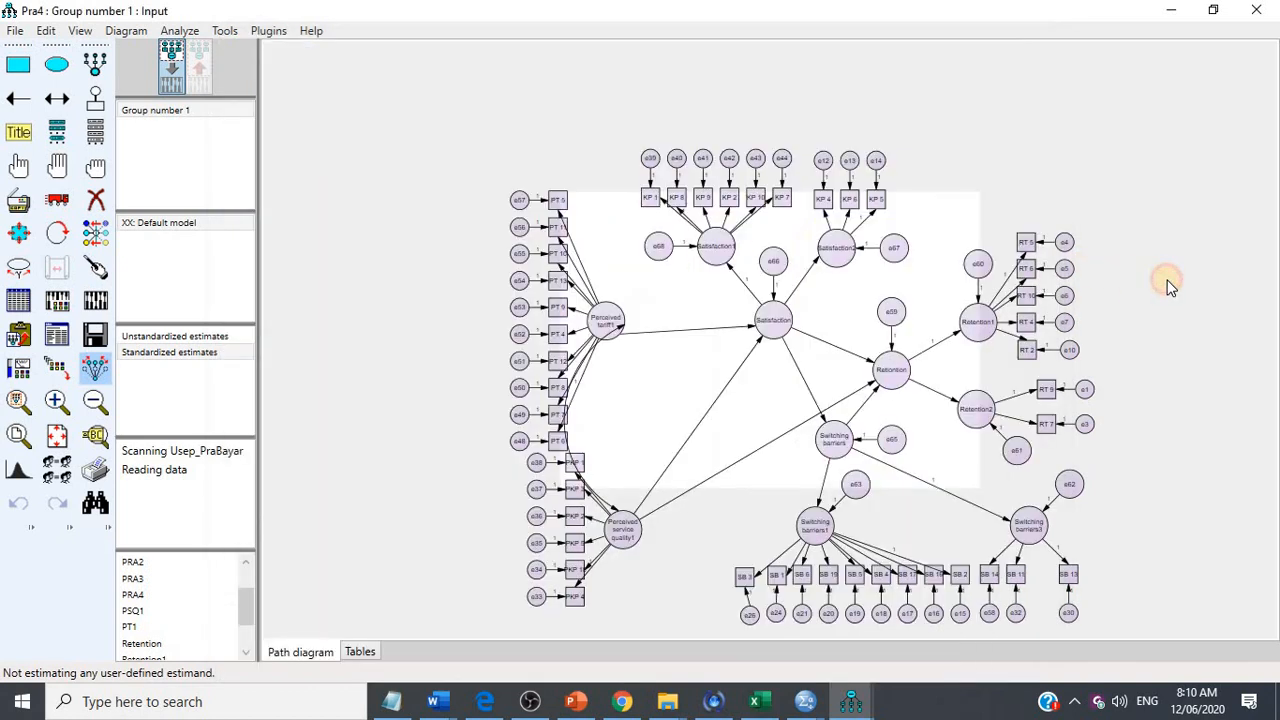
Step: Delete the Retention2 construct together with indicators RT 7 and RT 9 and error variables e61, e1 and e3
scroll(935, 446, up, 1)
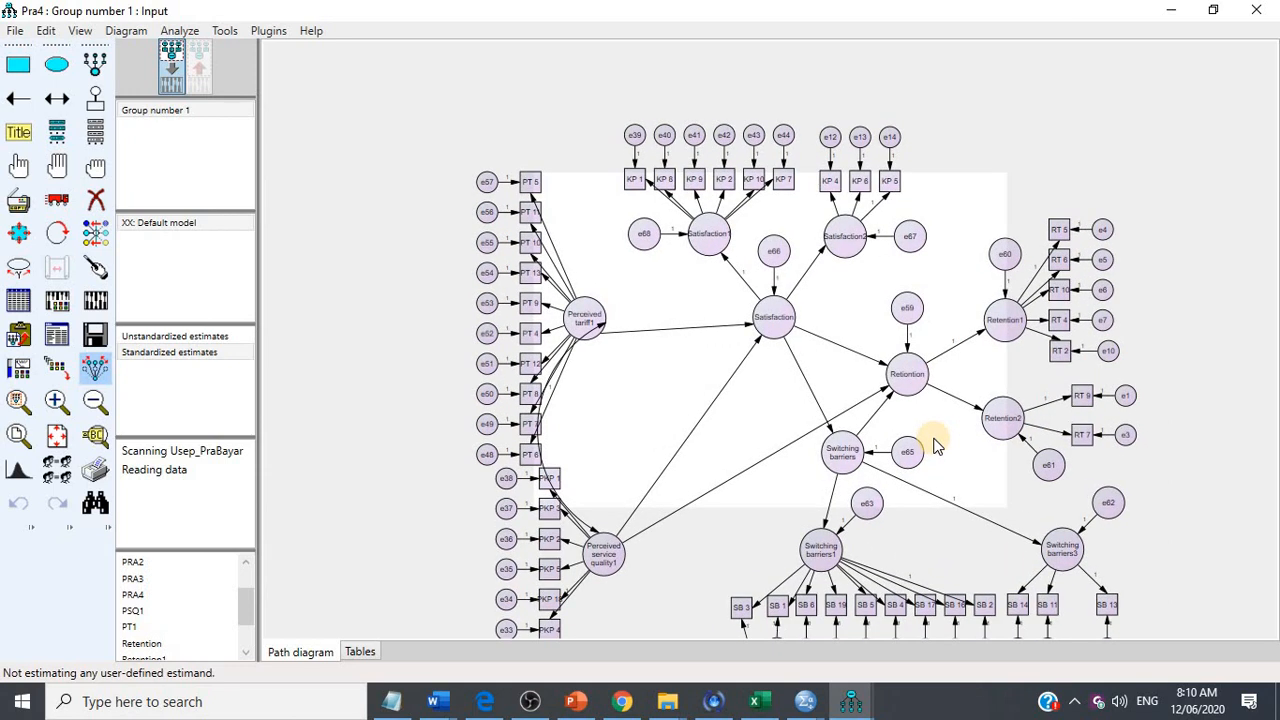
scroll(935, 446, up, 1)
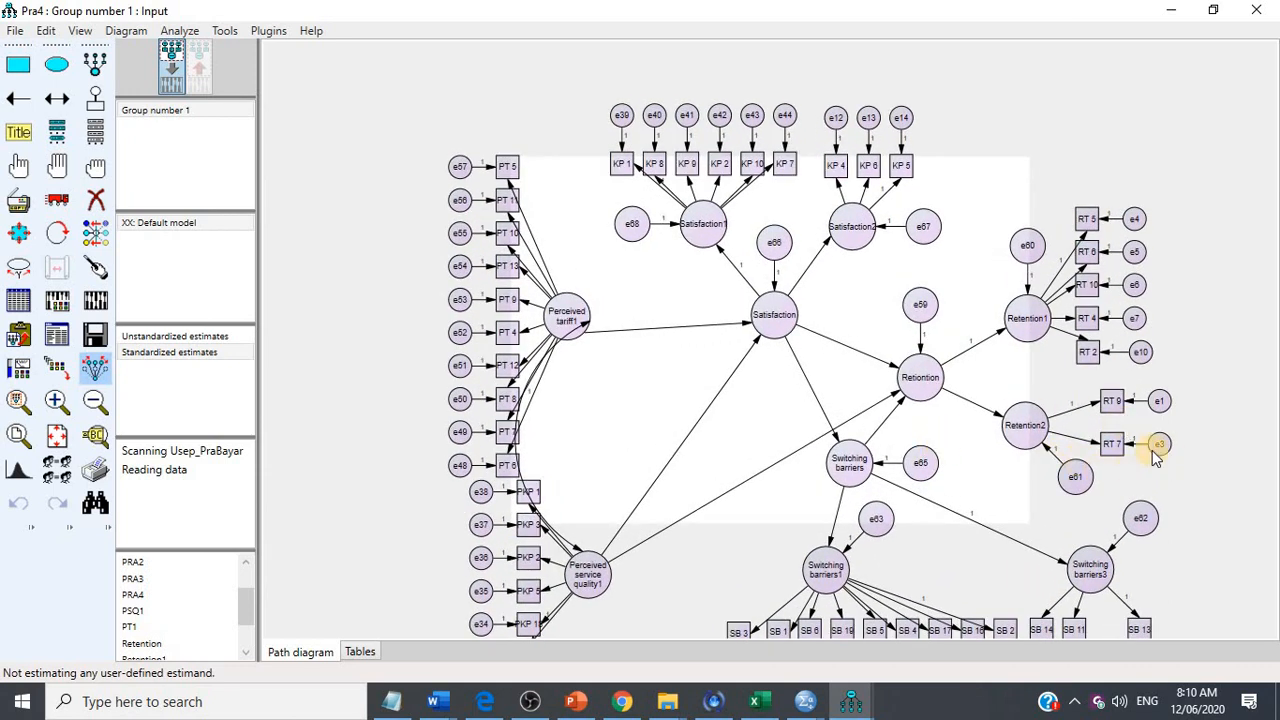
click(95, 200)
click(1024, 432)
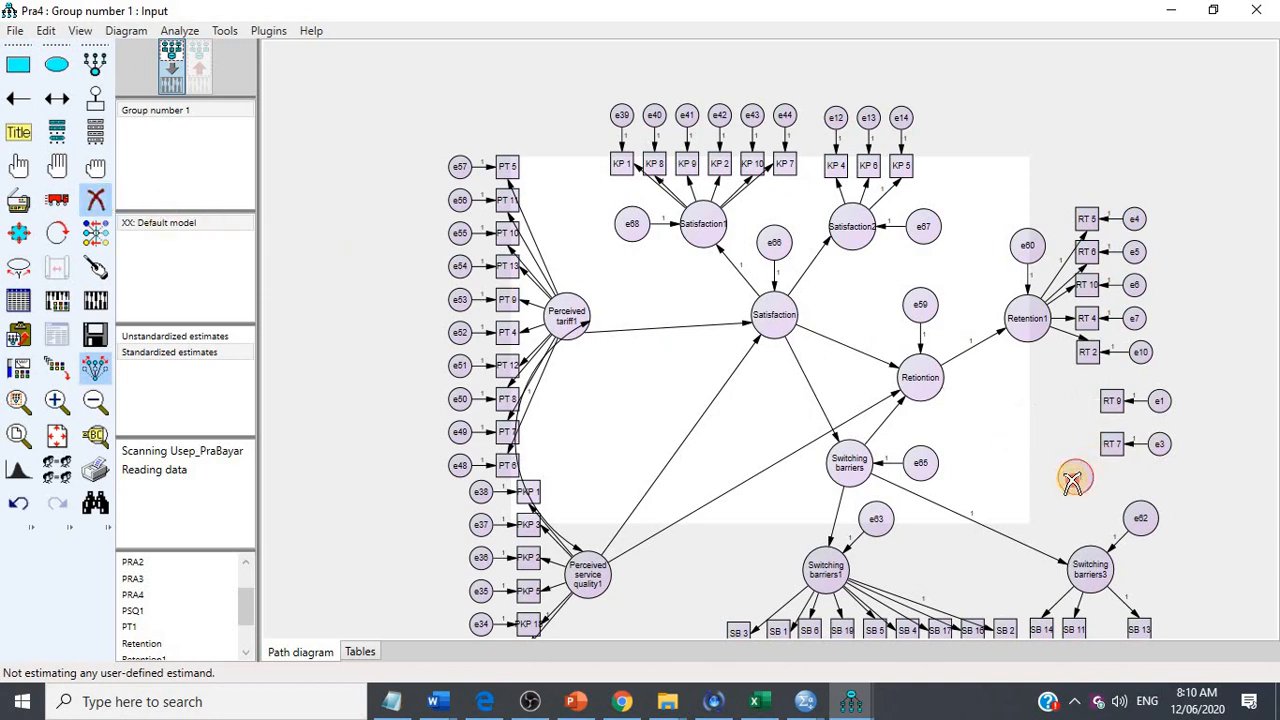
click(1073, 477)
click(1110, 443)
click(1109, 404)
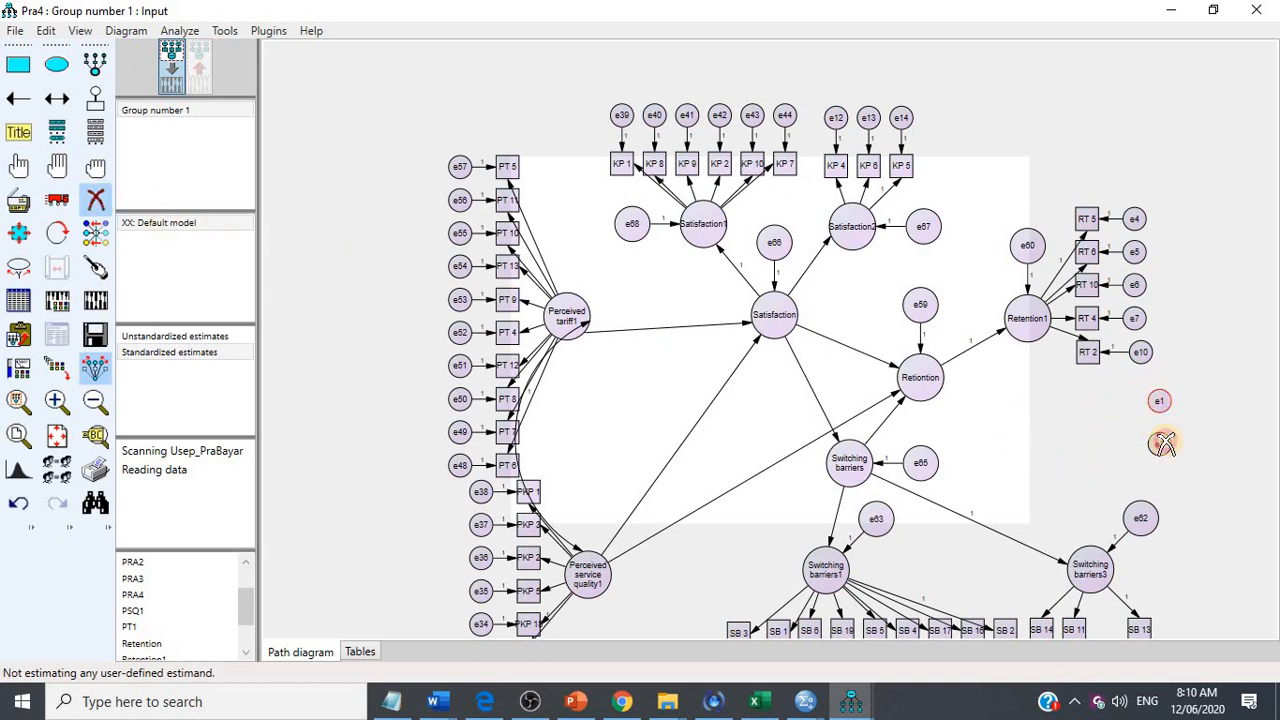
click(1158, 401)
click(1158, 443)
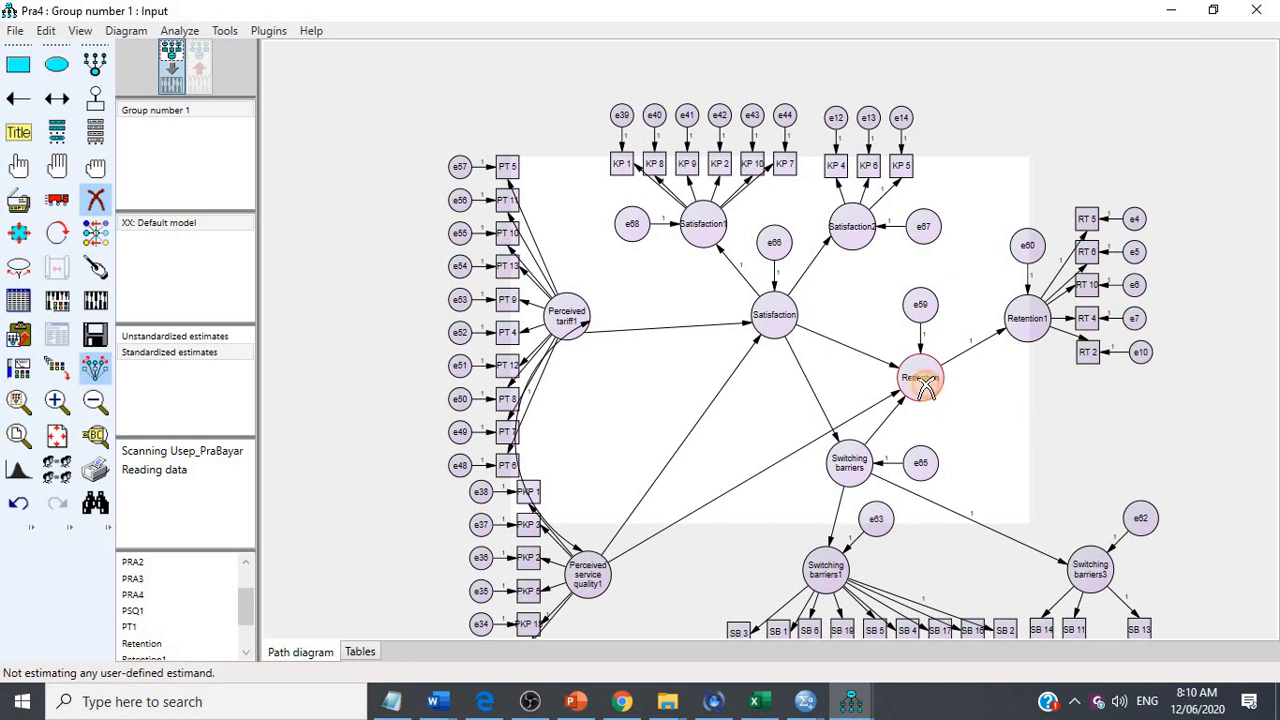
Step: Delete the second-order Retention construct with its error e59, and move the Retention1 block closer to Satisfaction
click(920, 385)
click(922, 306)
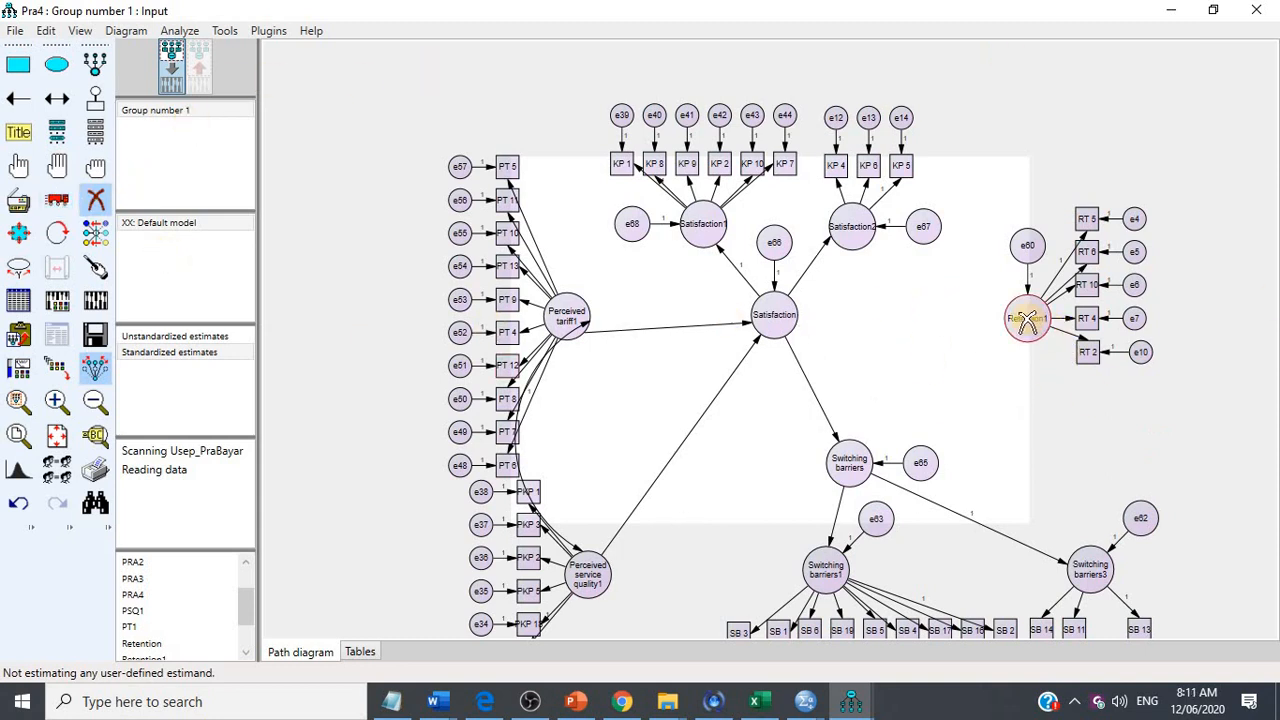
click(57, 199)
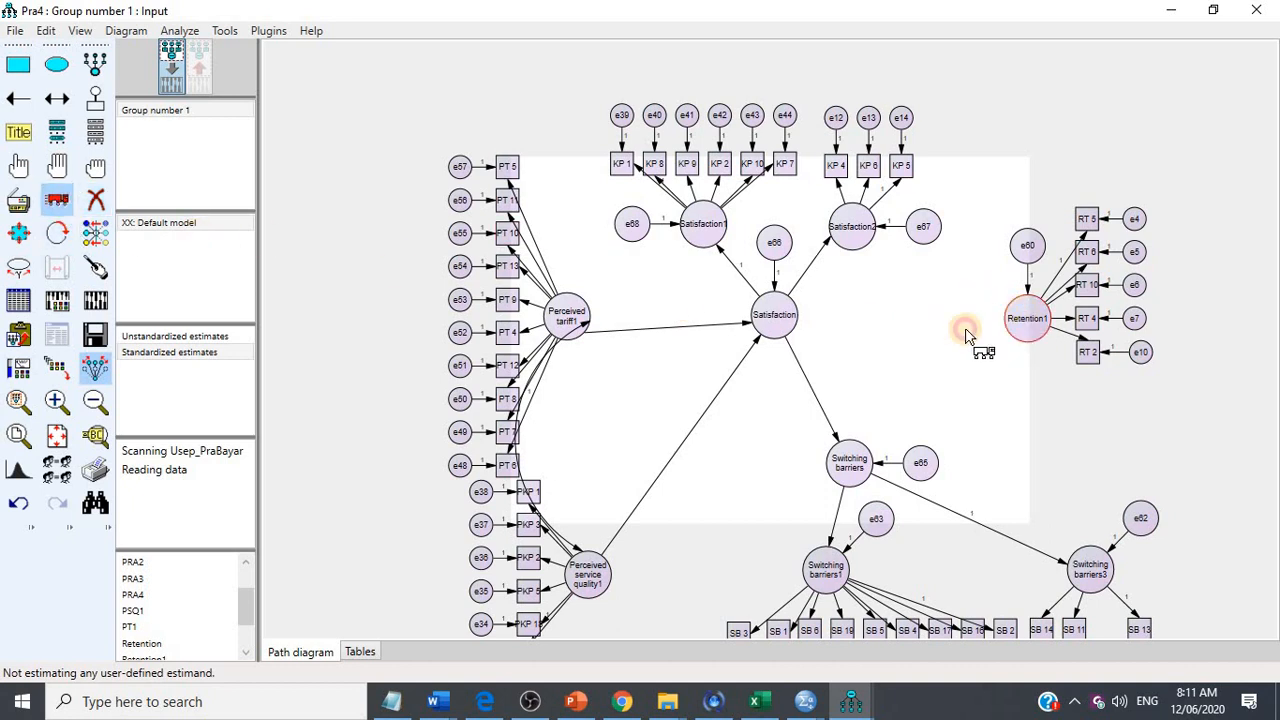
drag(966, 335, 894, 354)
Step: Draw paths from Satisfaction and from Switching barriers to Retention1, and touch up the arrows at Satisfaction and Retention1
click(18, 98)
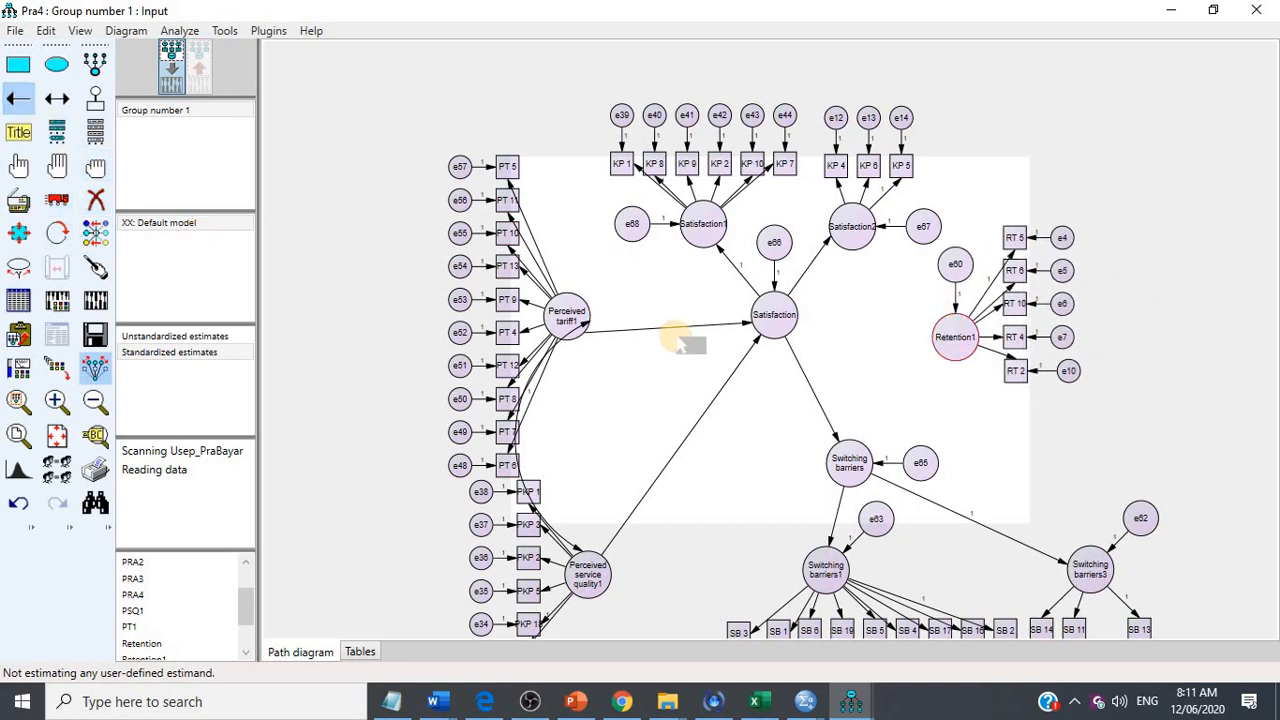
drag(772, 311, 952, 338)
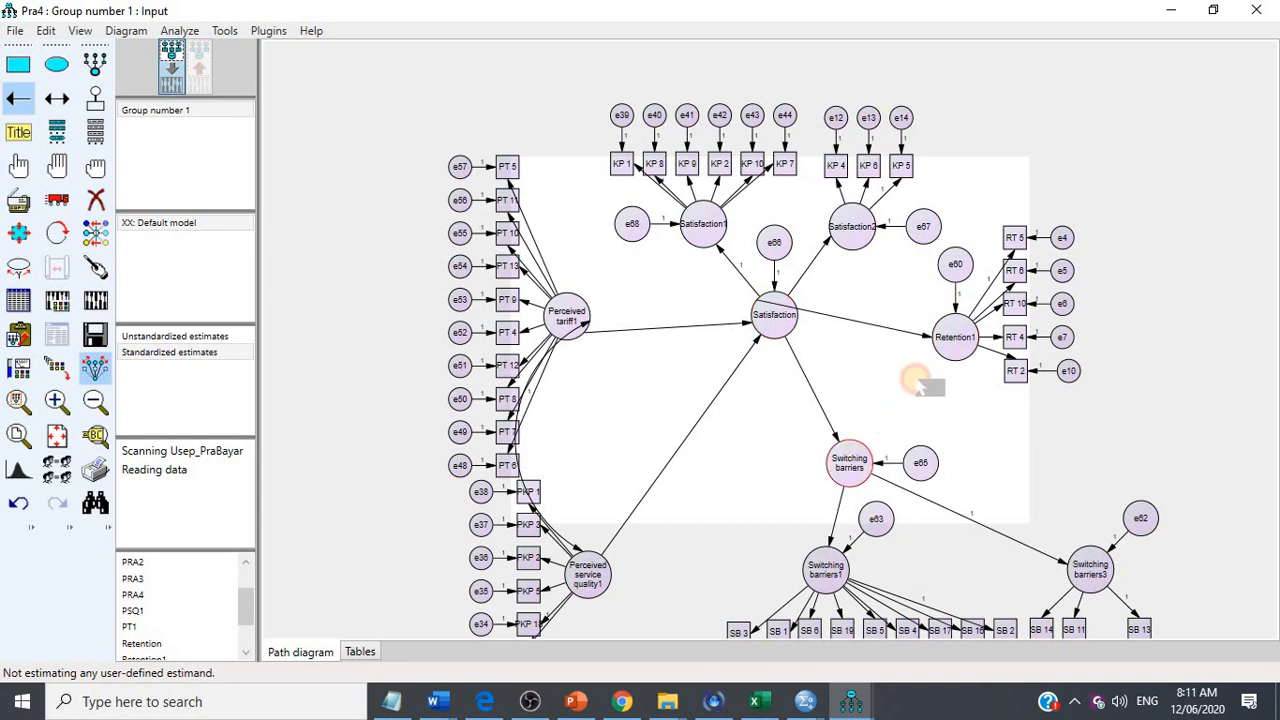
drag(918, 382, 952, 338)
click(95, 266)
click(777, 327)
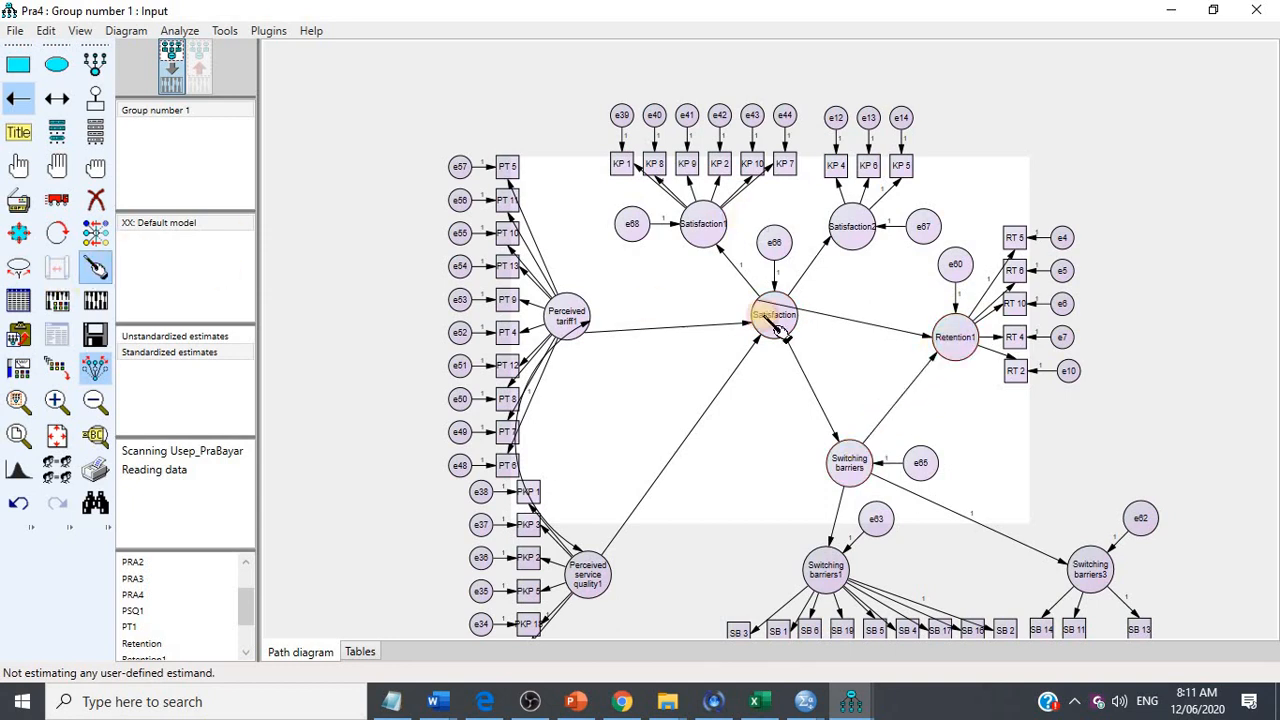
click(958, 338)
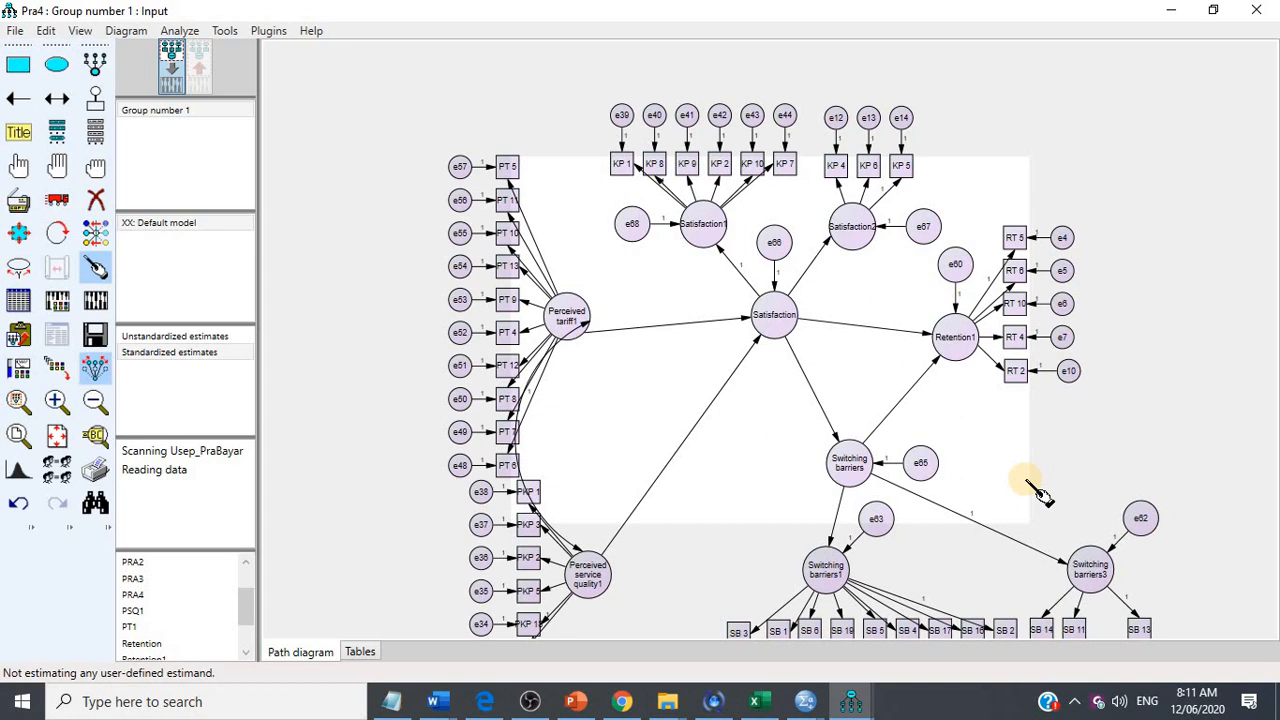
Step: Calculate the estimates for the model without Retention and Retention2 and check the model fit summary
click(98, 304)
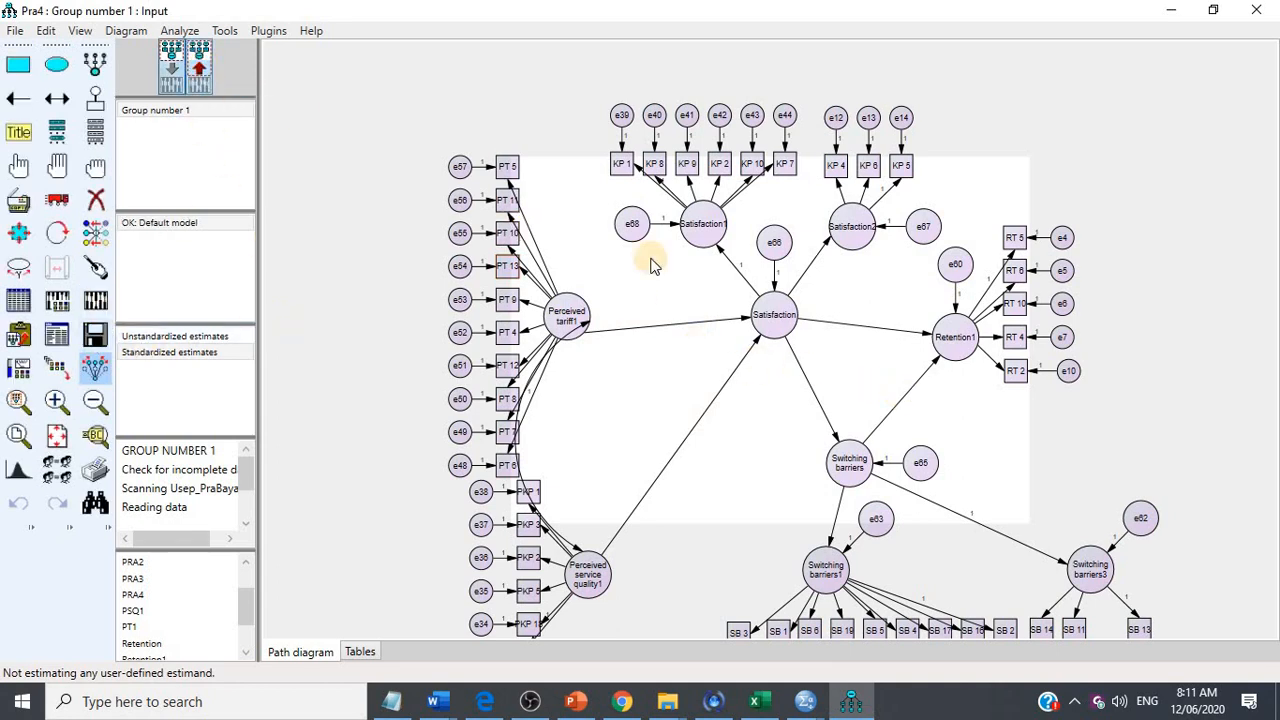
click(57, 336)
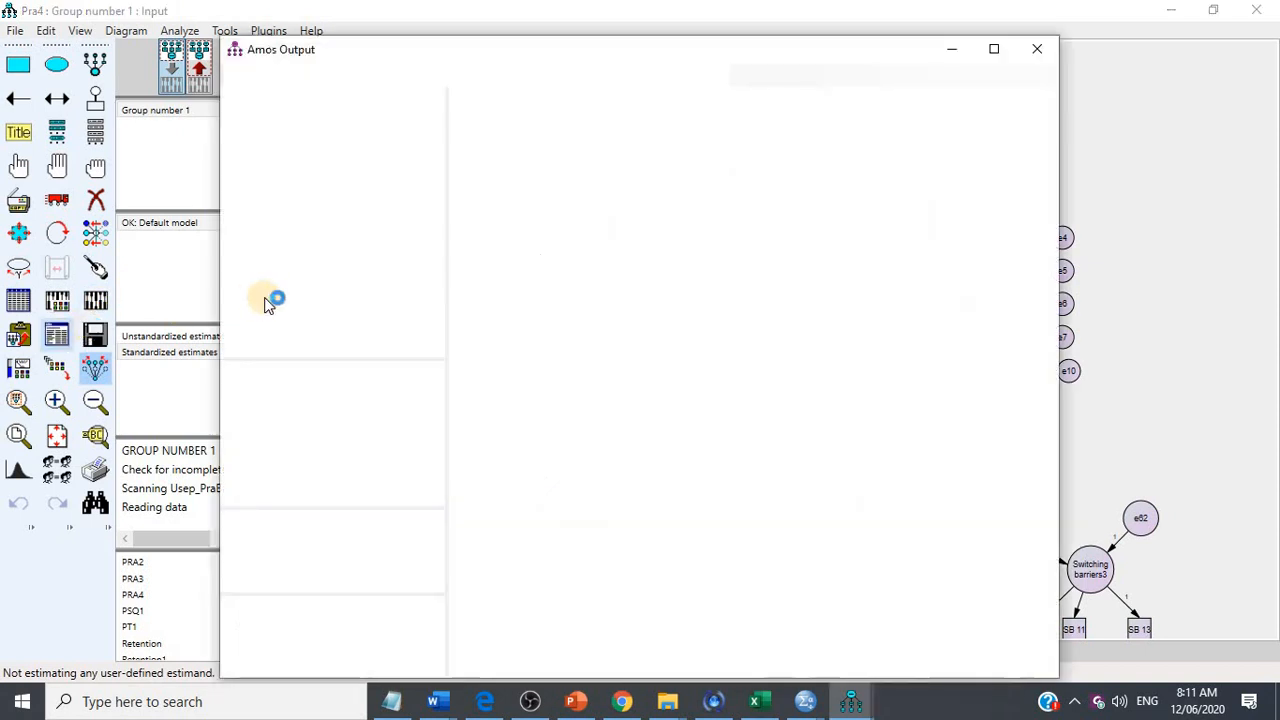
click(272, 246)
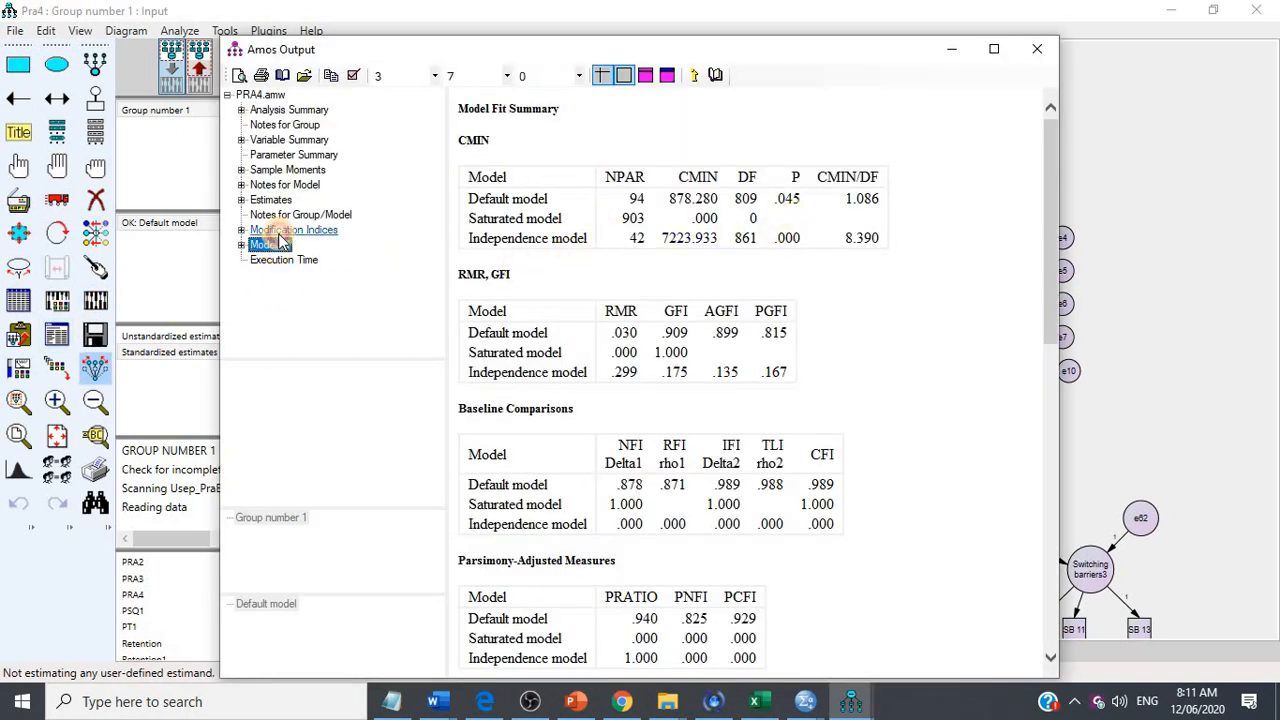
Step: Review the modification indices for the covariances and regression weights, and close the output
click(280, 232)
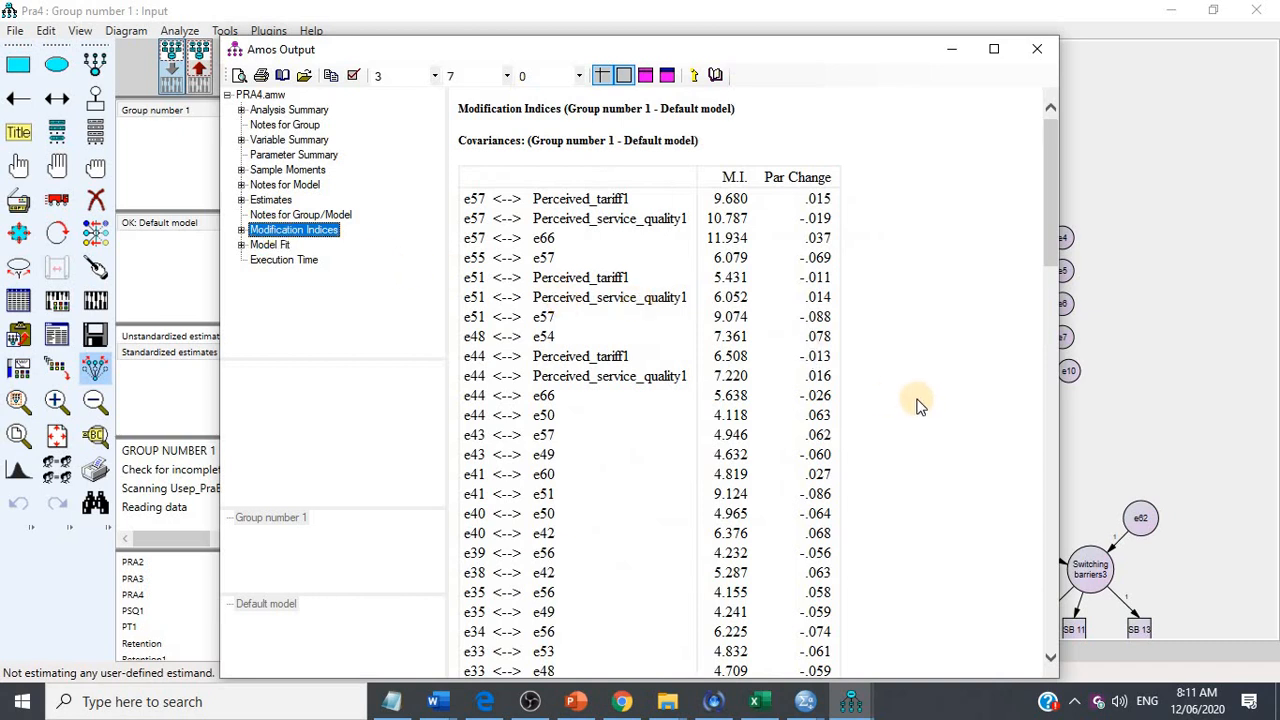
scroll(920, 400, down, 8)
scroll(918, 385, down, 3)
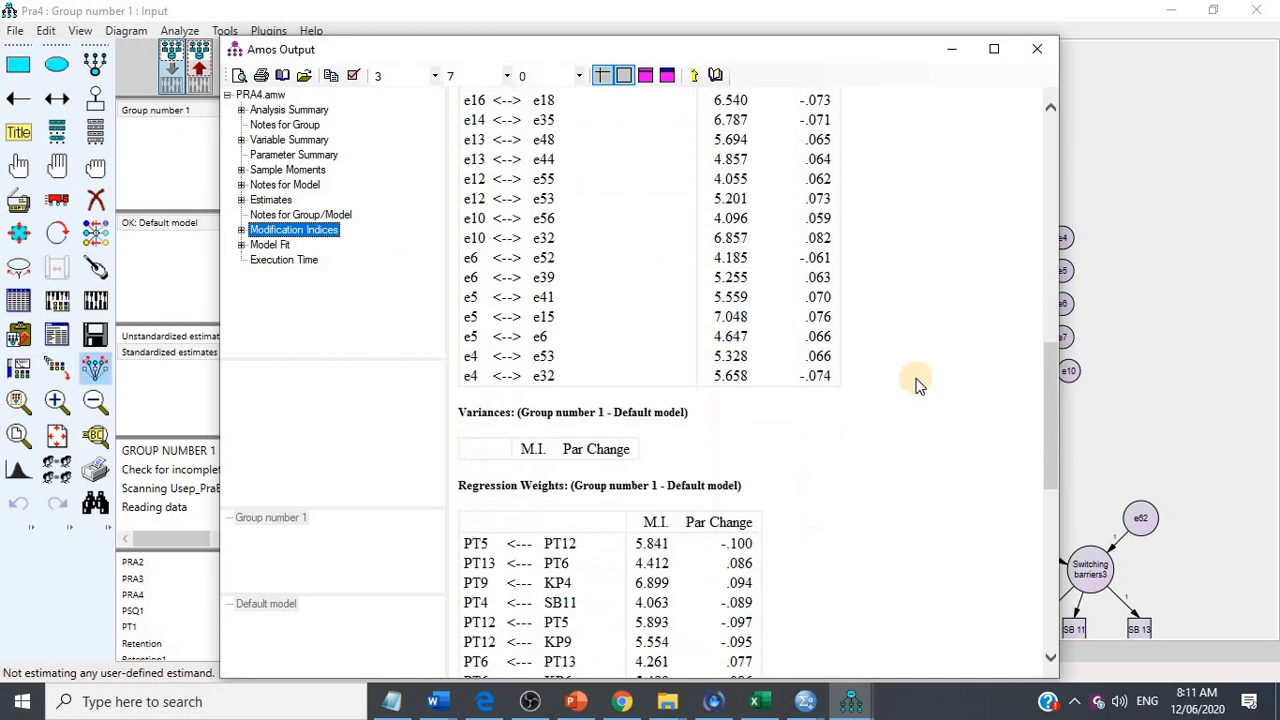
scroll(918, 385, up, 15)
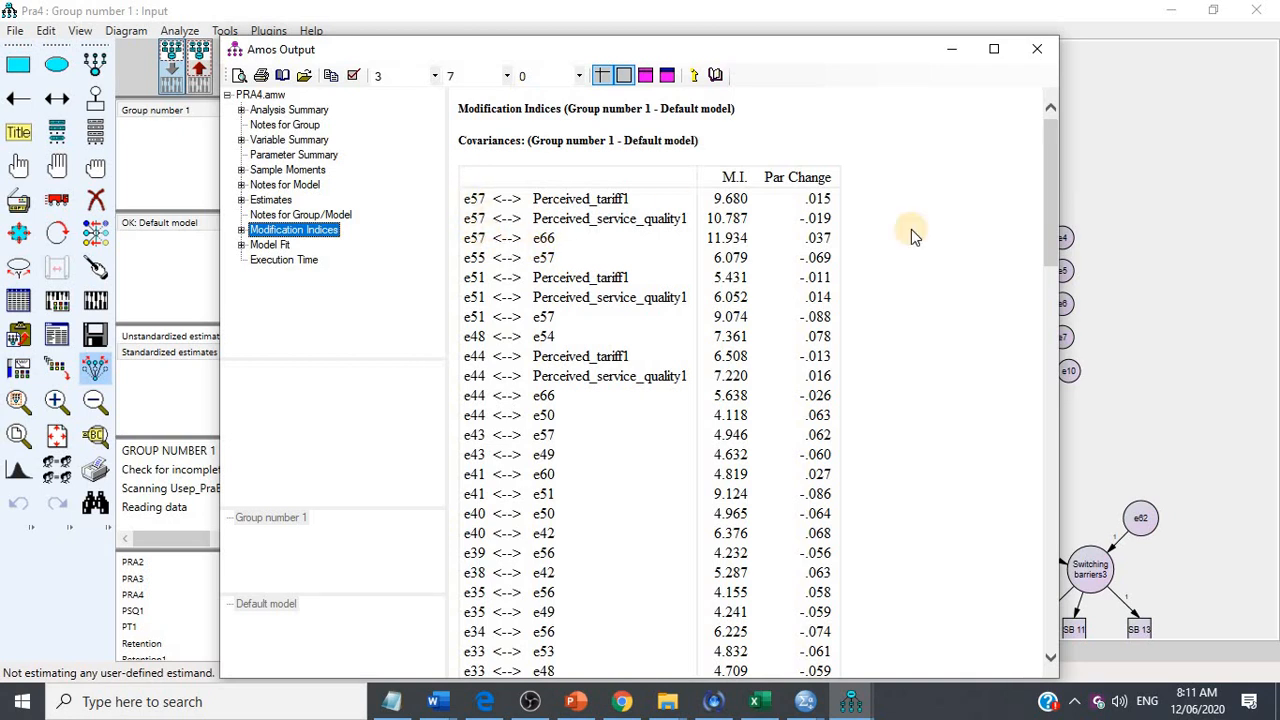
key(alt+F4)
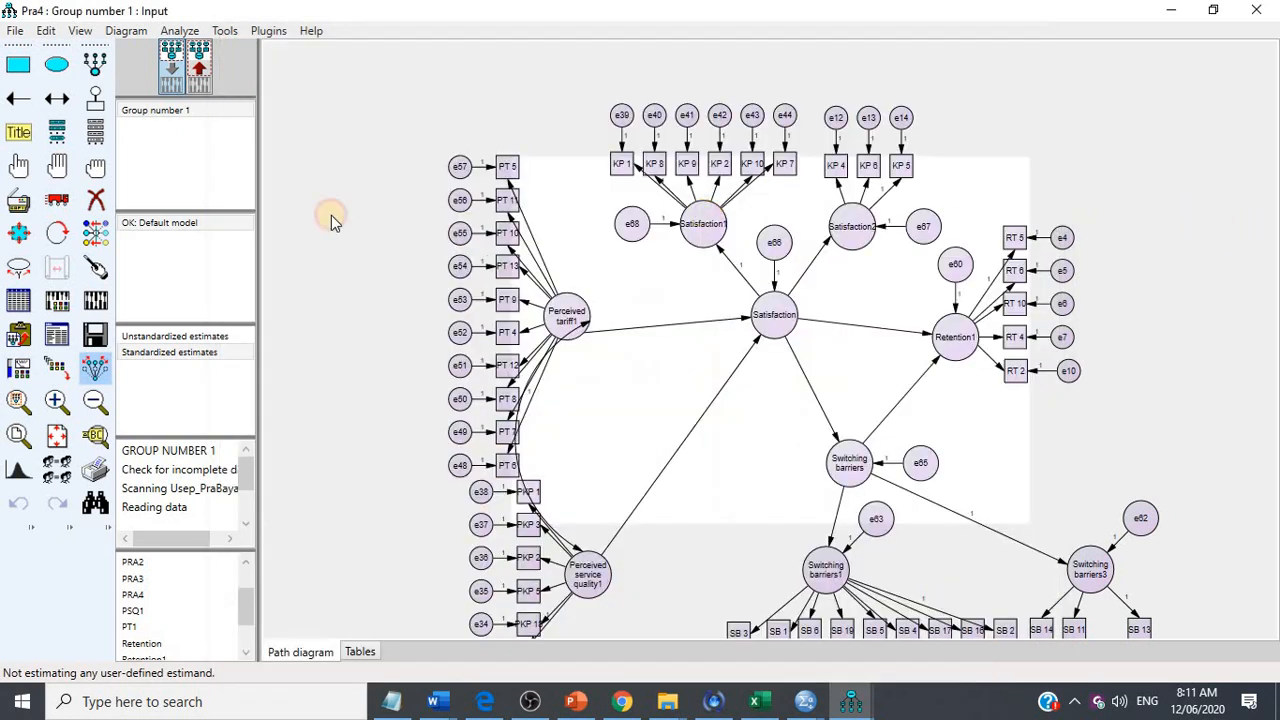
Step: Delete the Satisfaction2 construct together with indicators KP 4, KP 6 and KP 5 and error variables e67, e12, e13 and e14
click(95, 198)
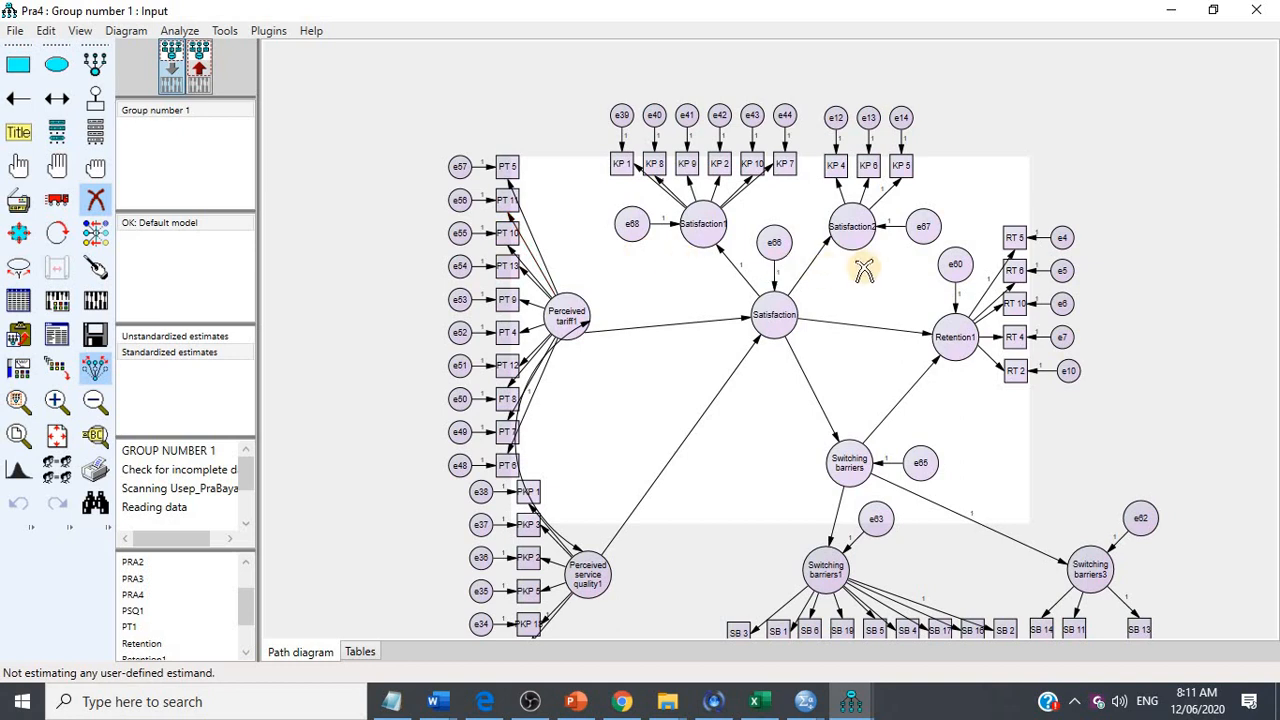
scroll(866, 266, up, 1)
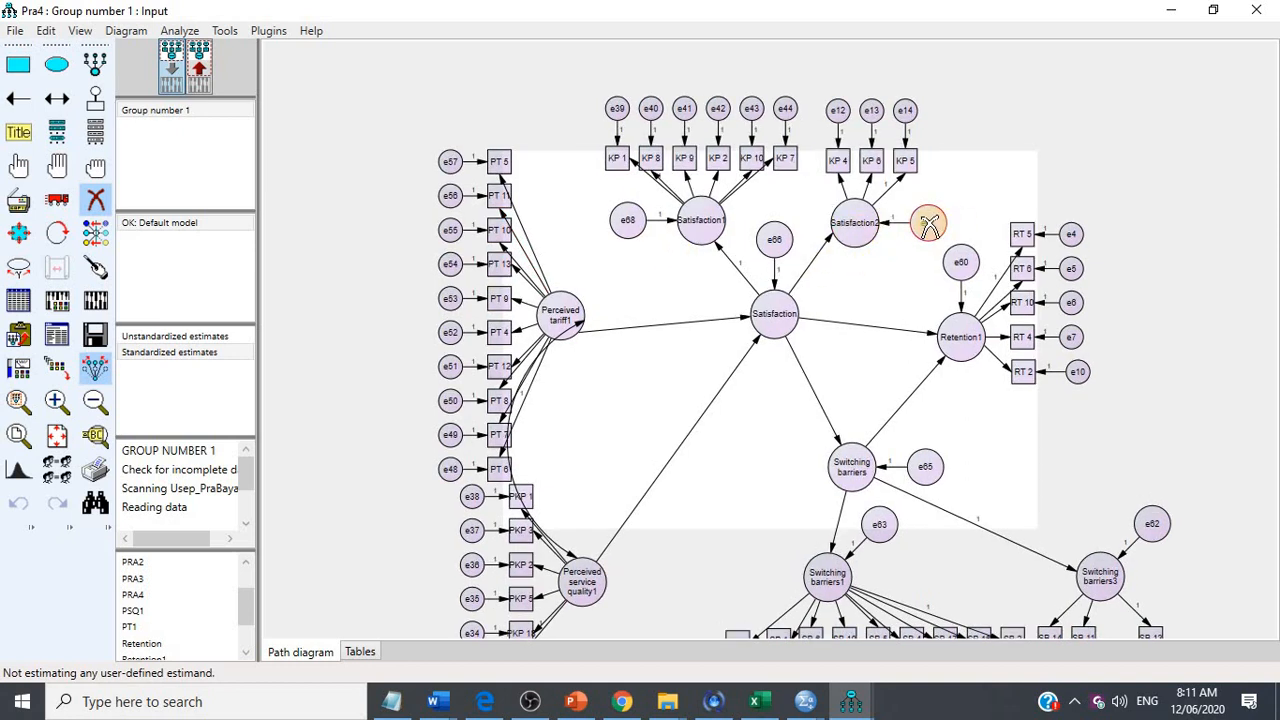
click(876, 227)
click(855, 216)
click(838, 163)
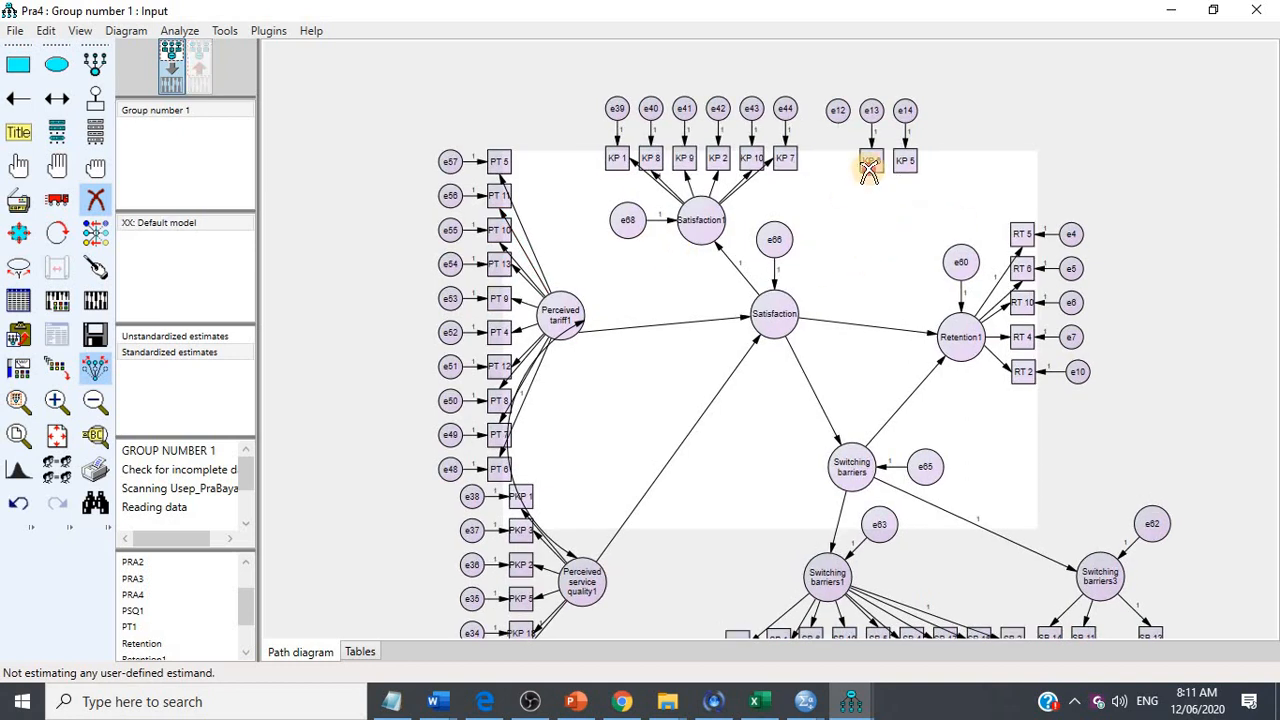
click(870, 163)
click(910, 164)
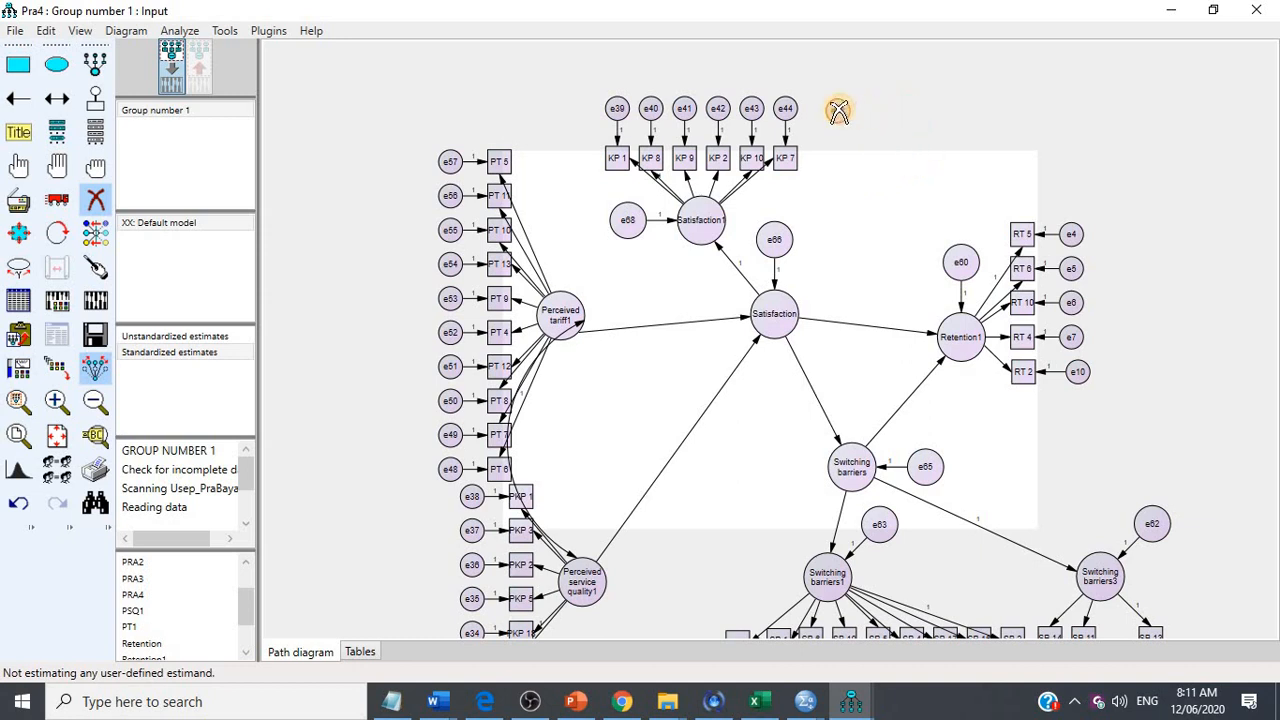
click(838, 110)
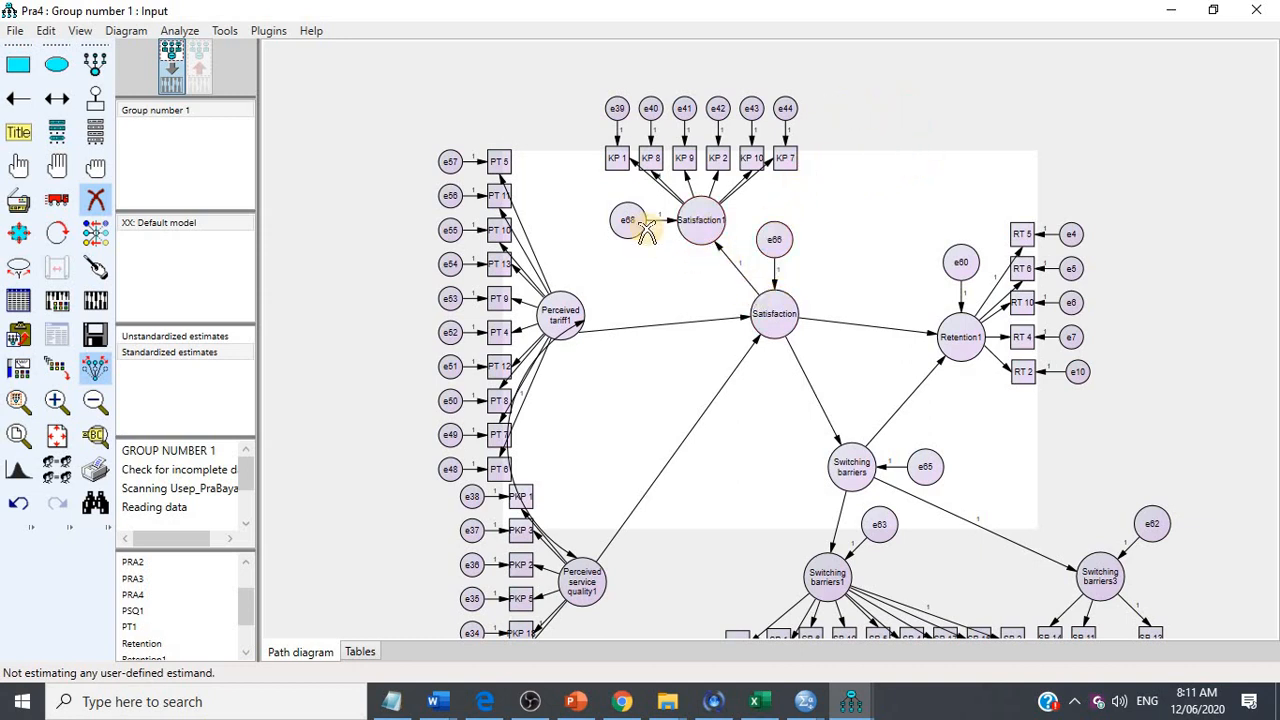
Step: Delete the second-order Satisfaction construct with its error e66, and move the Satisfaction1 block towards the middle of the model
click(781, 290)
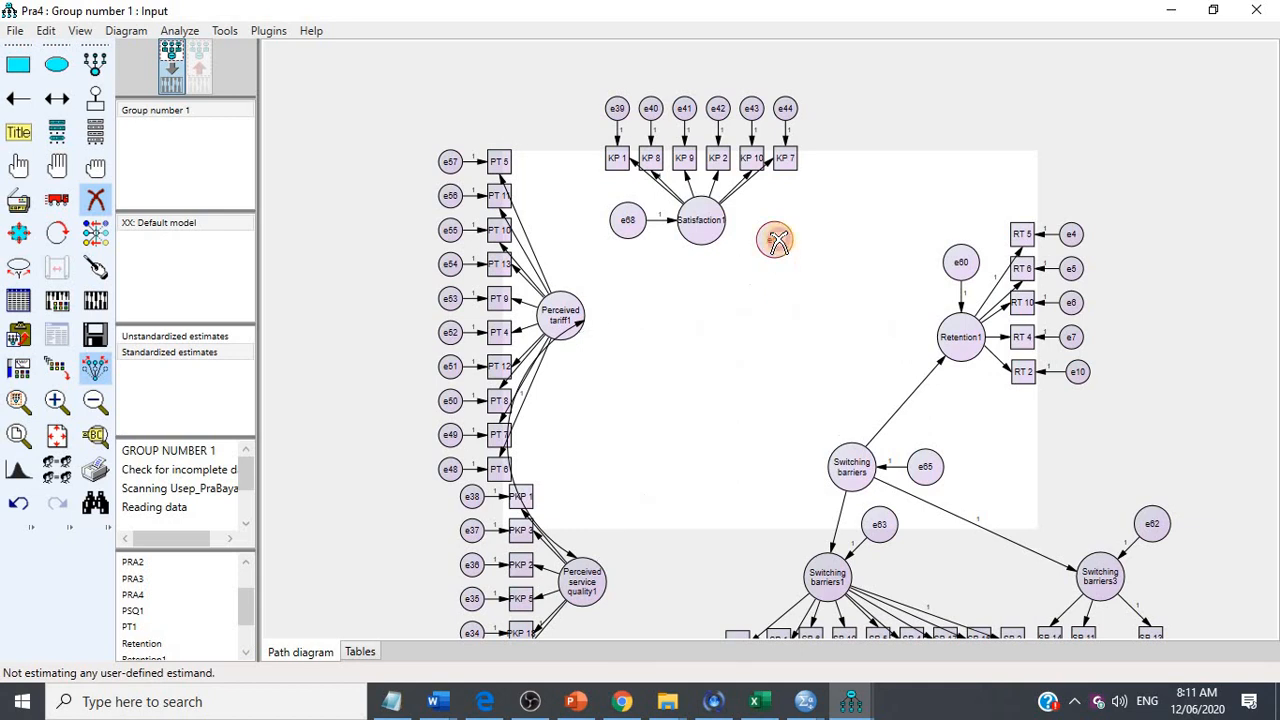
click(775, 238)
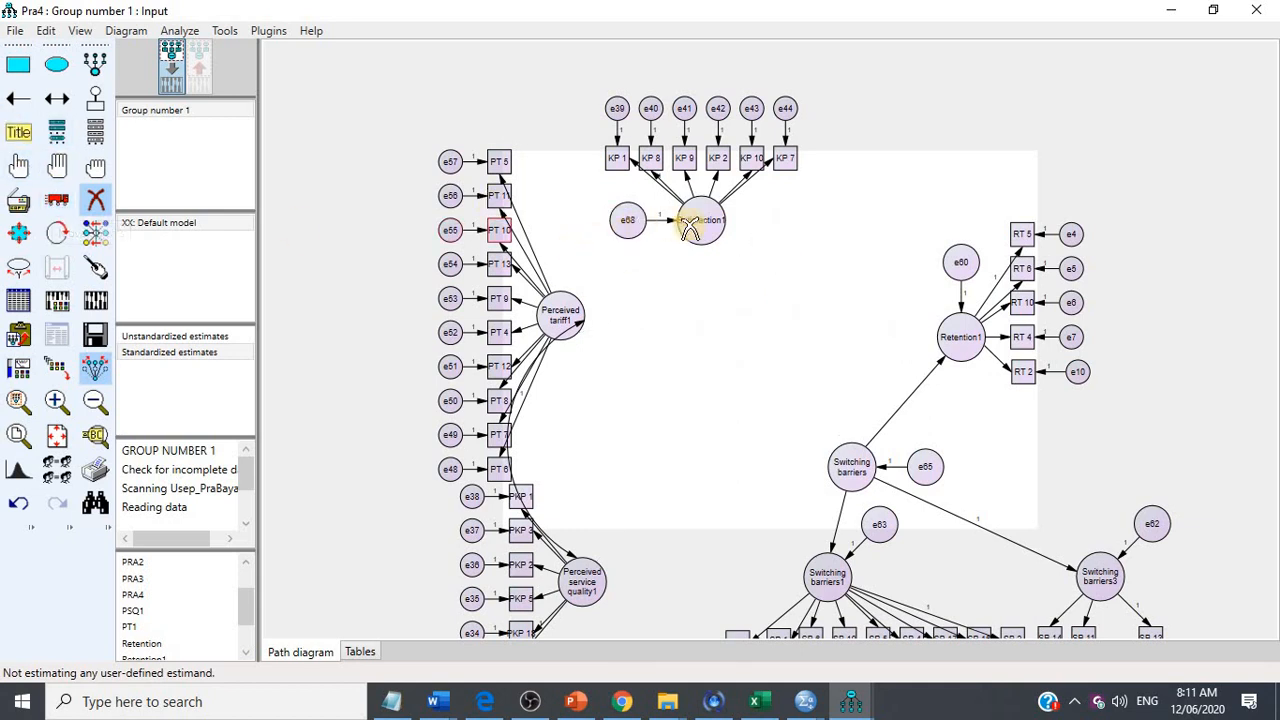
click(60, 201)
drag(700, 222, 846, 463)
Step: Draw paths from Satisfaction1 to Retention1 and Switching barriers, and from Perceived tariff1 and Perceived service quality1 to Satisfaction1
click(18, 98)
drag(757, 284, 957, 345)
drag(565, 315, 680, 397)
drag(584, 580, 757, 286)
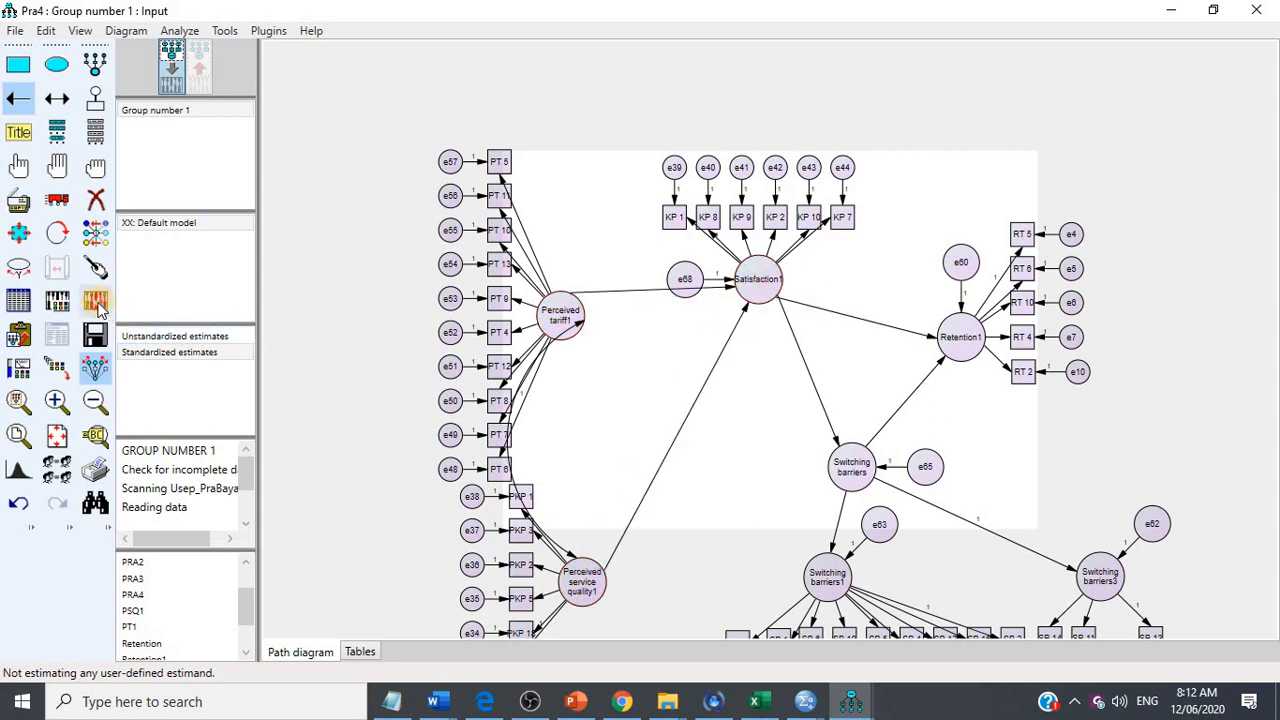
Step: Recalculate the estimates with Satisfaction1 as the only satisfaction construct and check the model fit summary
click(95, 300)
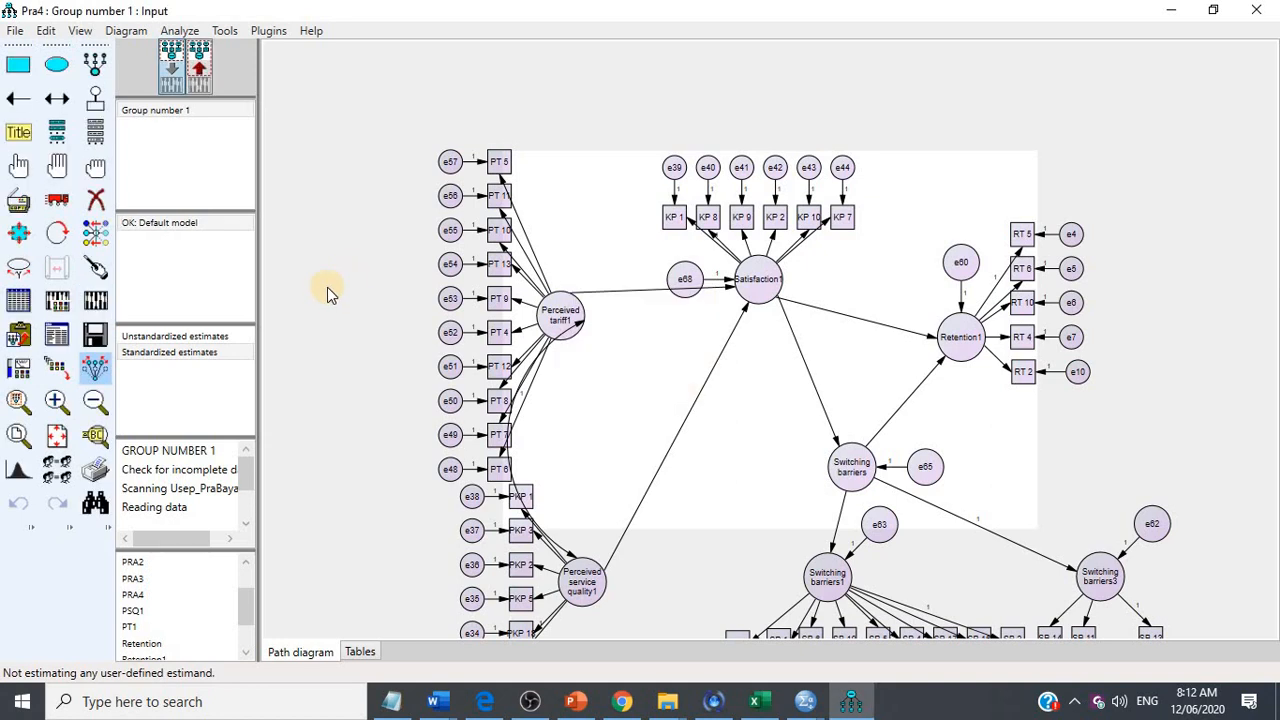
click(55, 338)
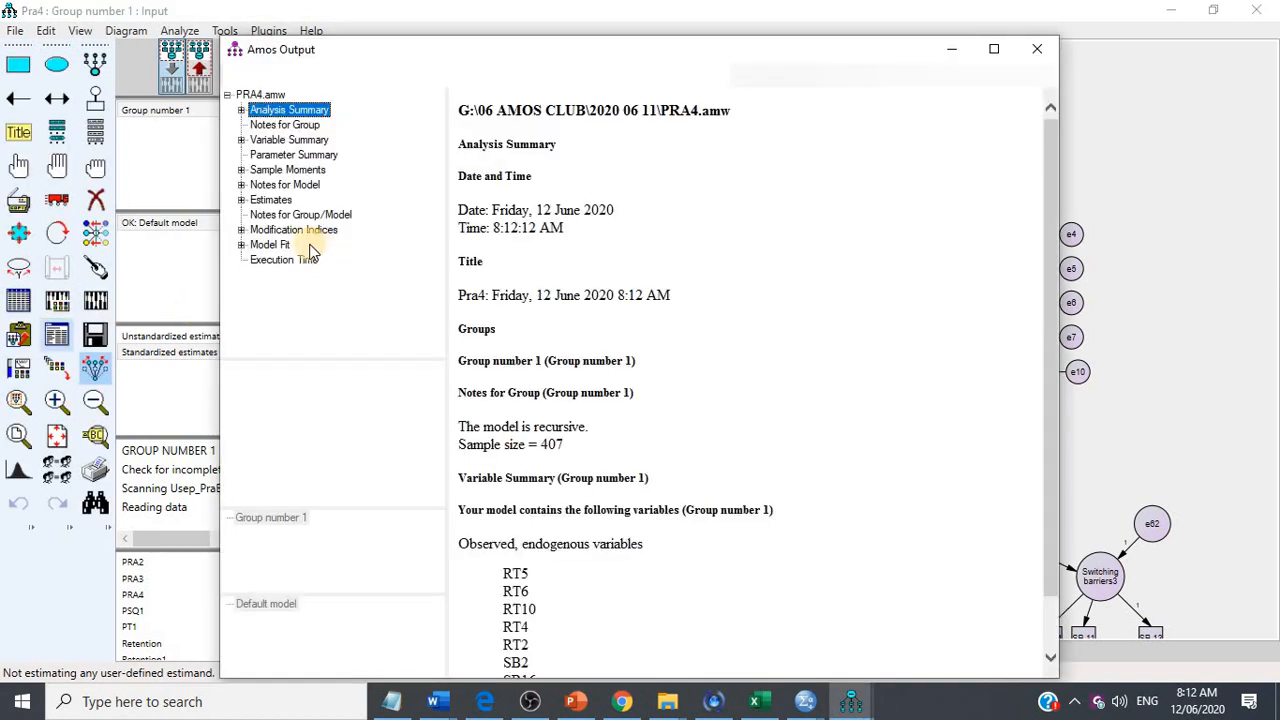
click(274, 246)
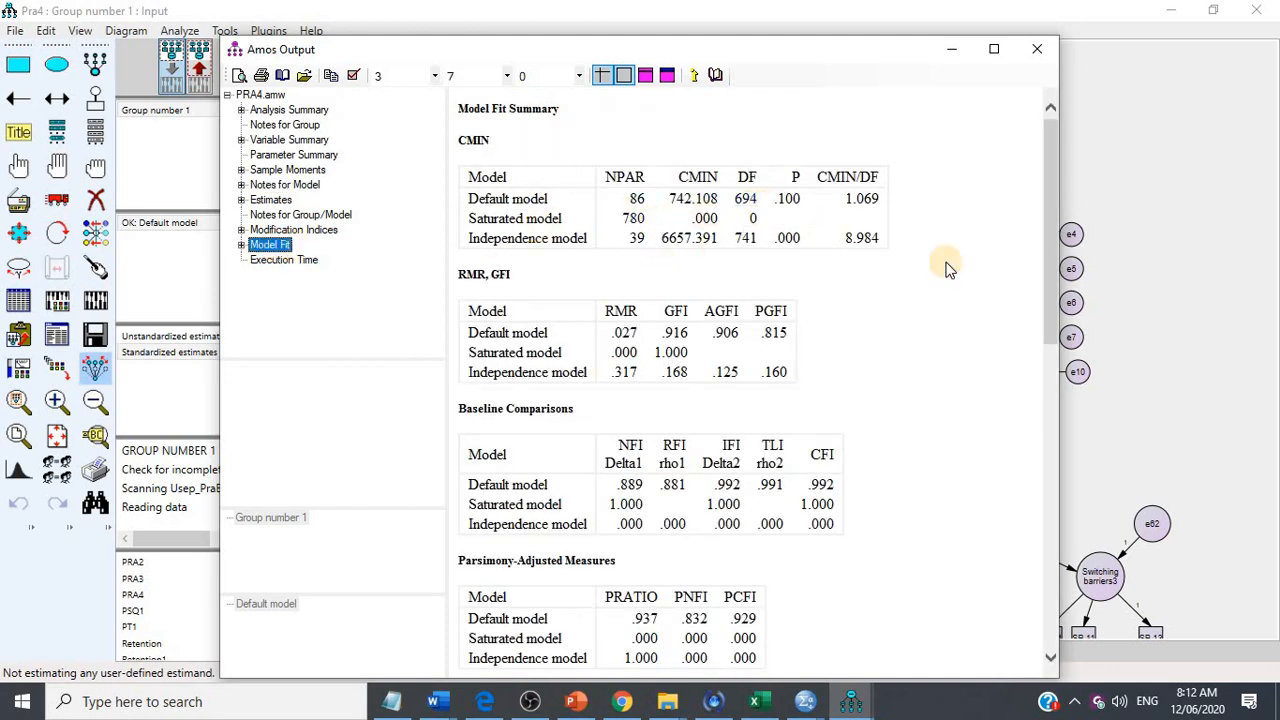
Step: Touch up the structural paths and move the Satisfaction1 block down between Perceived tariff1 and Perceived service quality1
click(1160, 297)
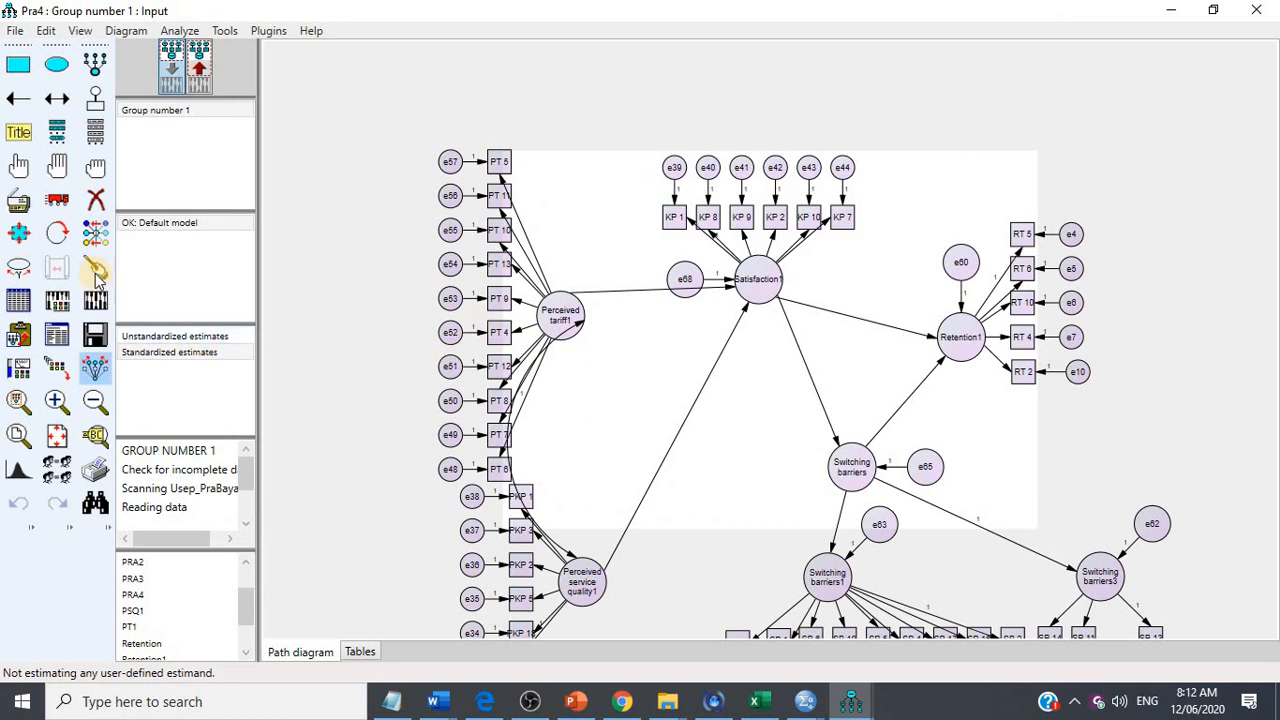
click(567, 310)
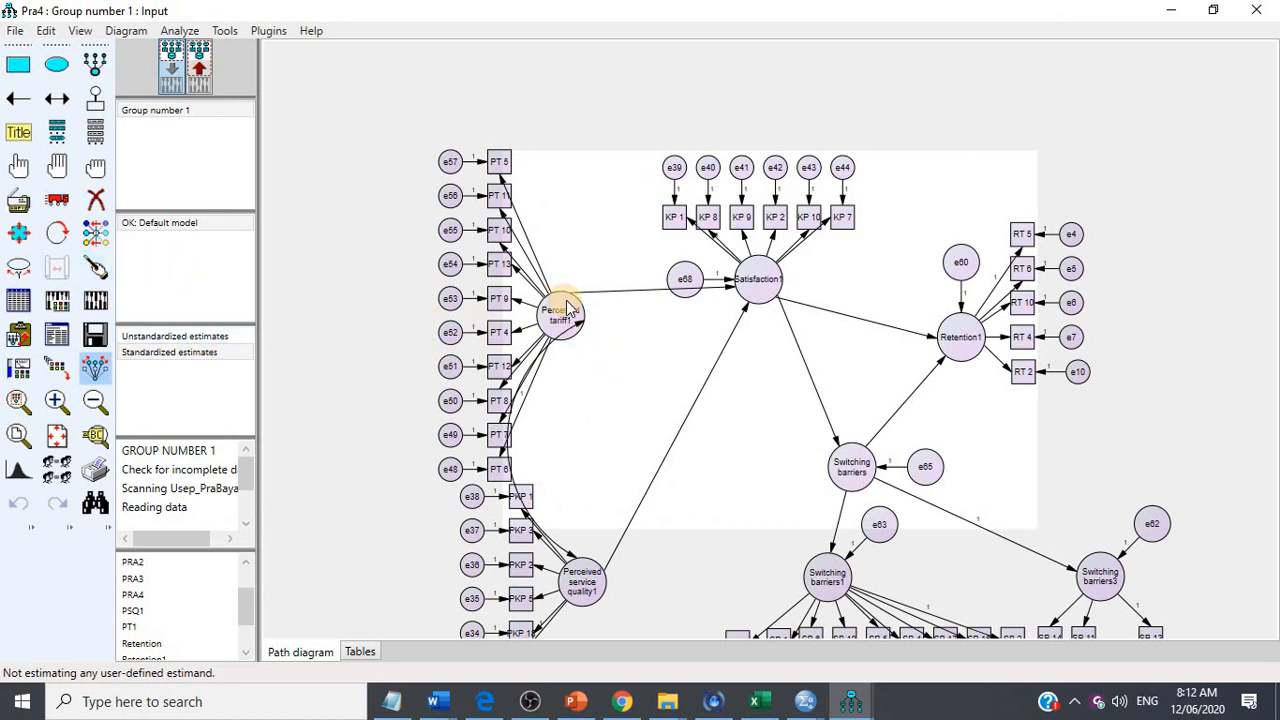
click(94, 270)
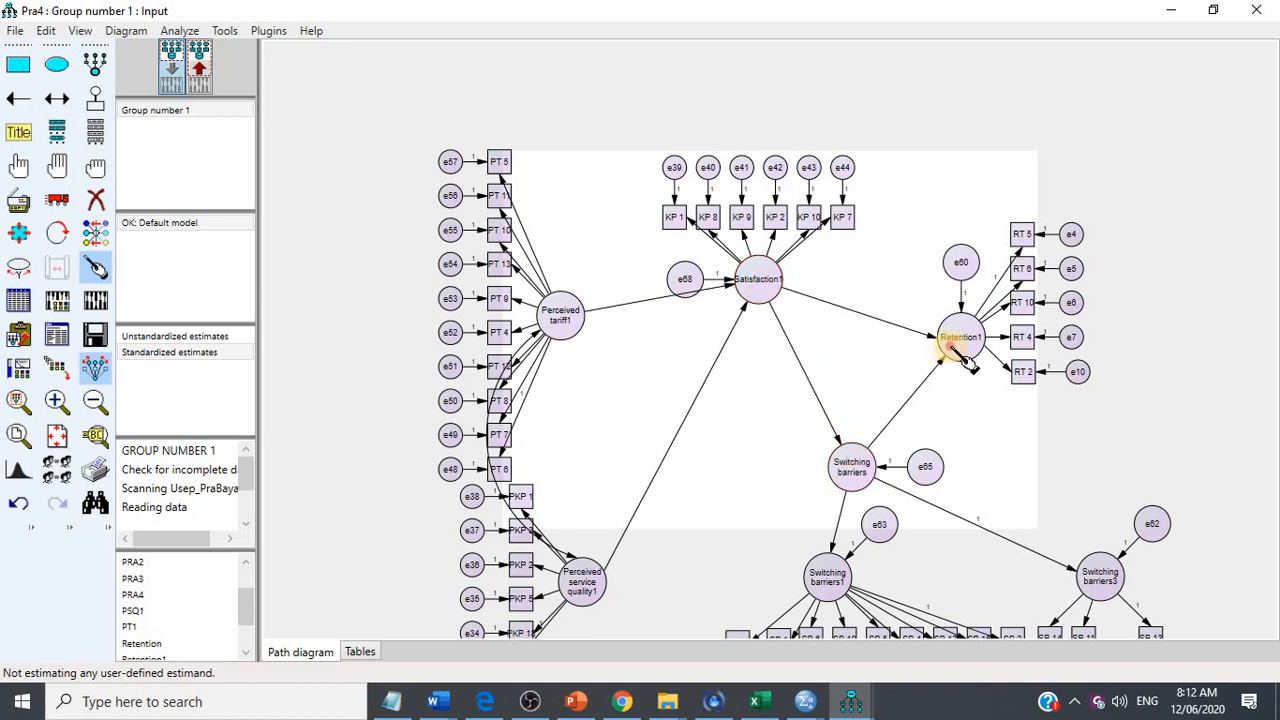
click(56, 199)
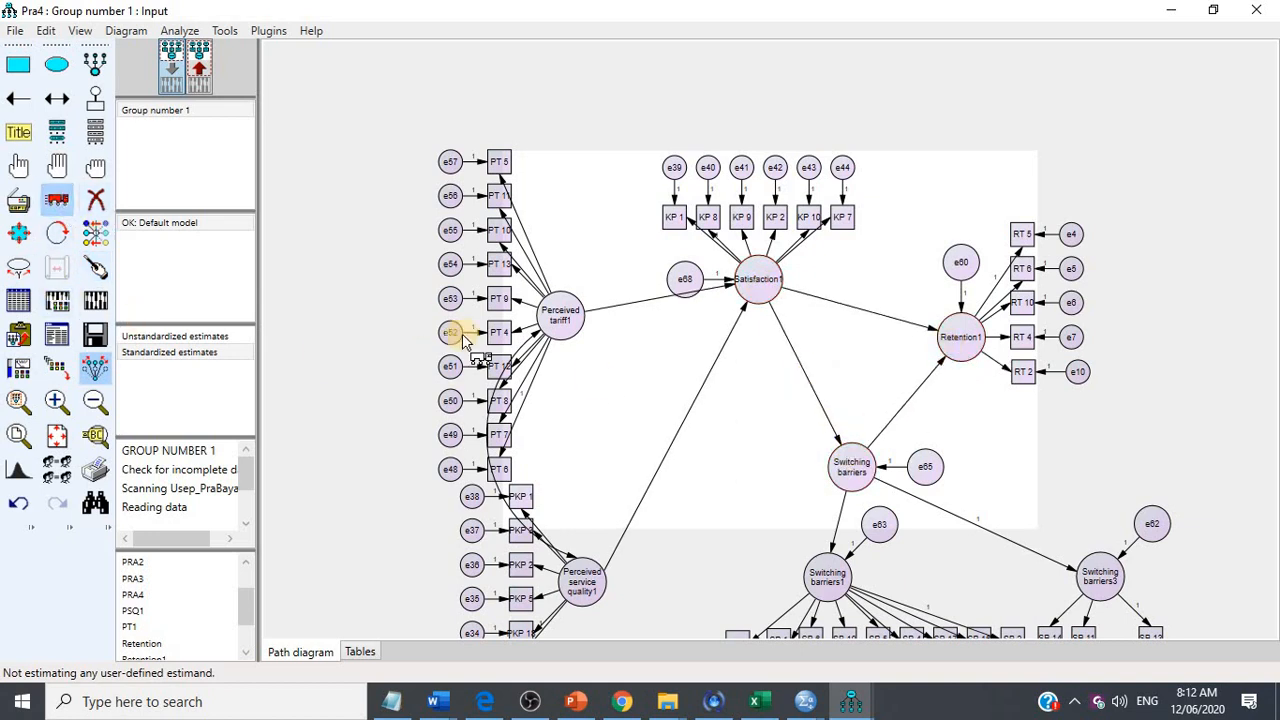
drag(747, 309, 731, 432)
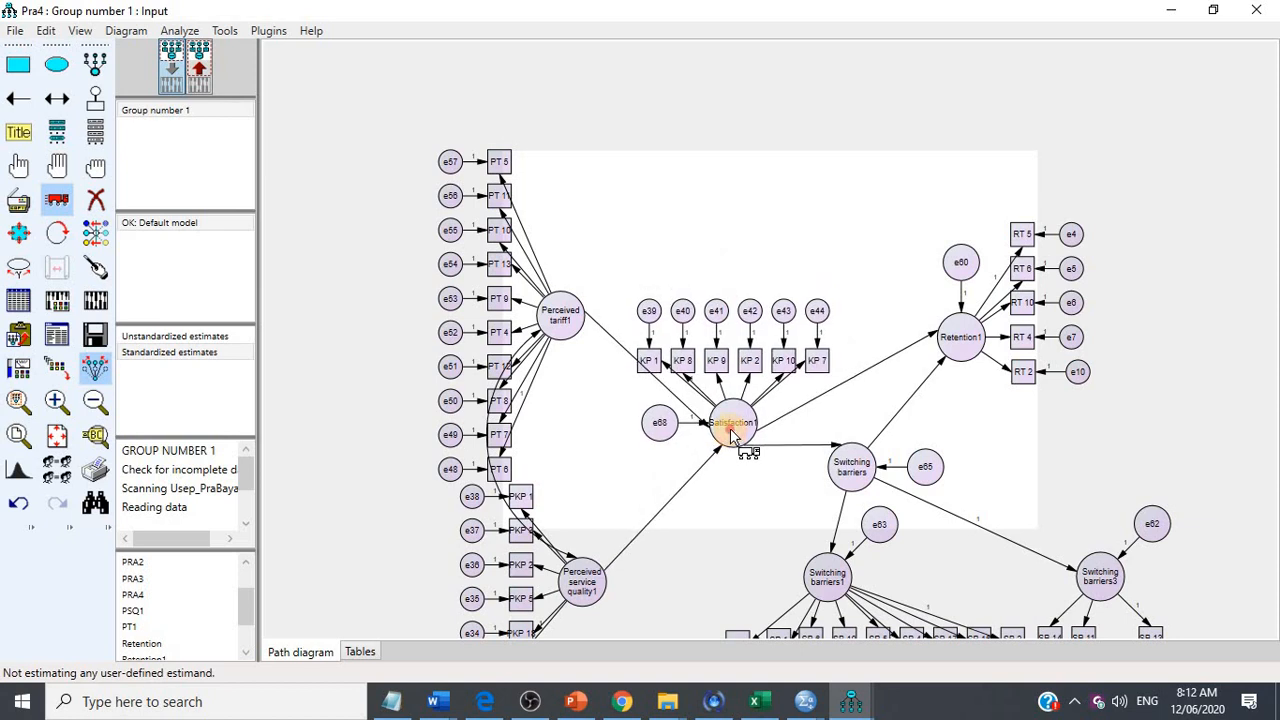
Step: Rotate the indicators so that those of Perceived tariff1 sit above it and those of Perceived service quality1 sit below it
click(57, 232)
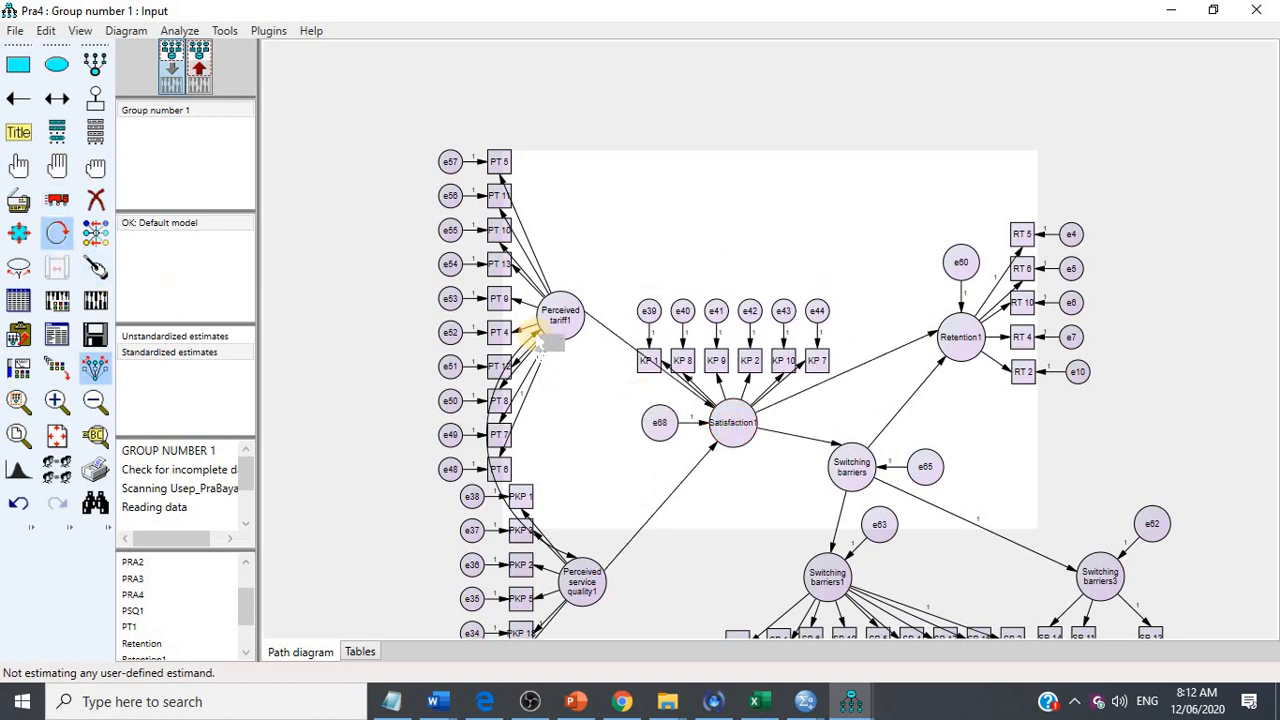
click(562, 316)
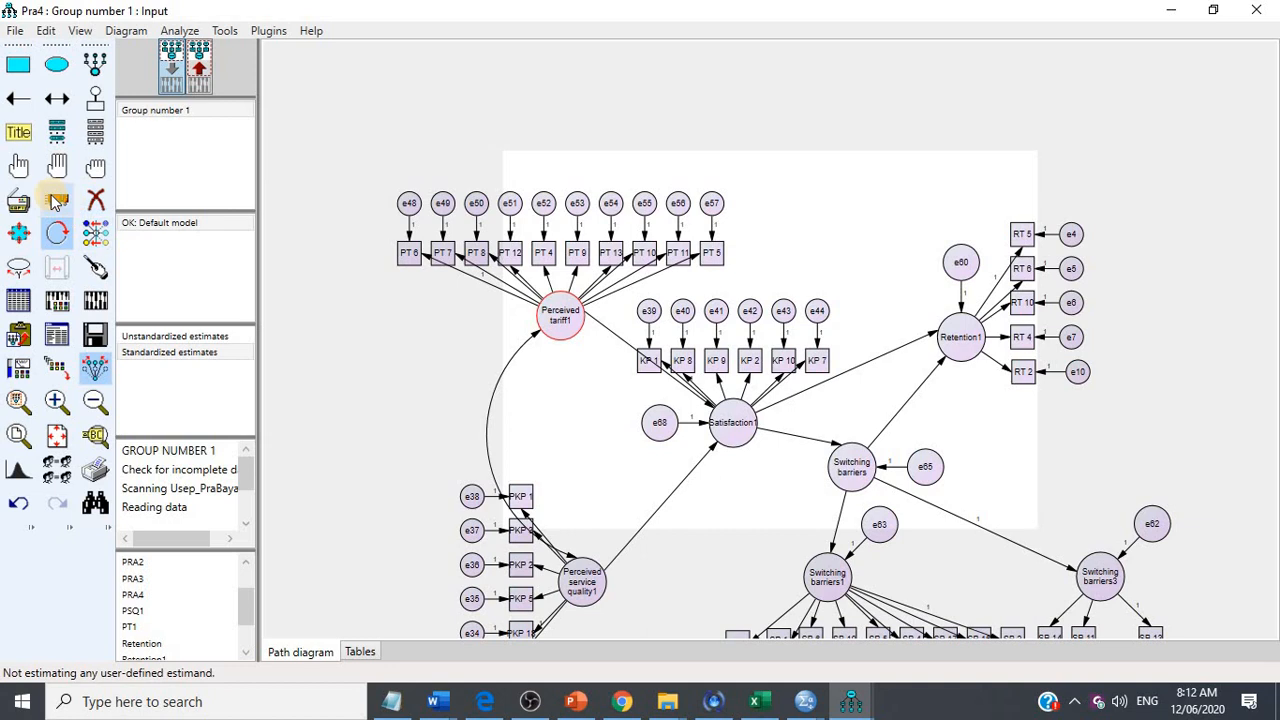
click(583, 582)
click(583, 582)
click(583, 582)
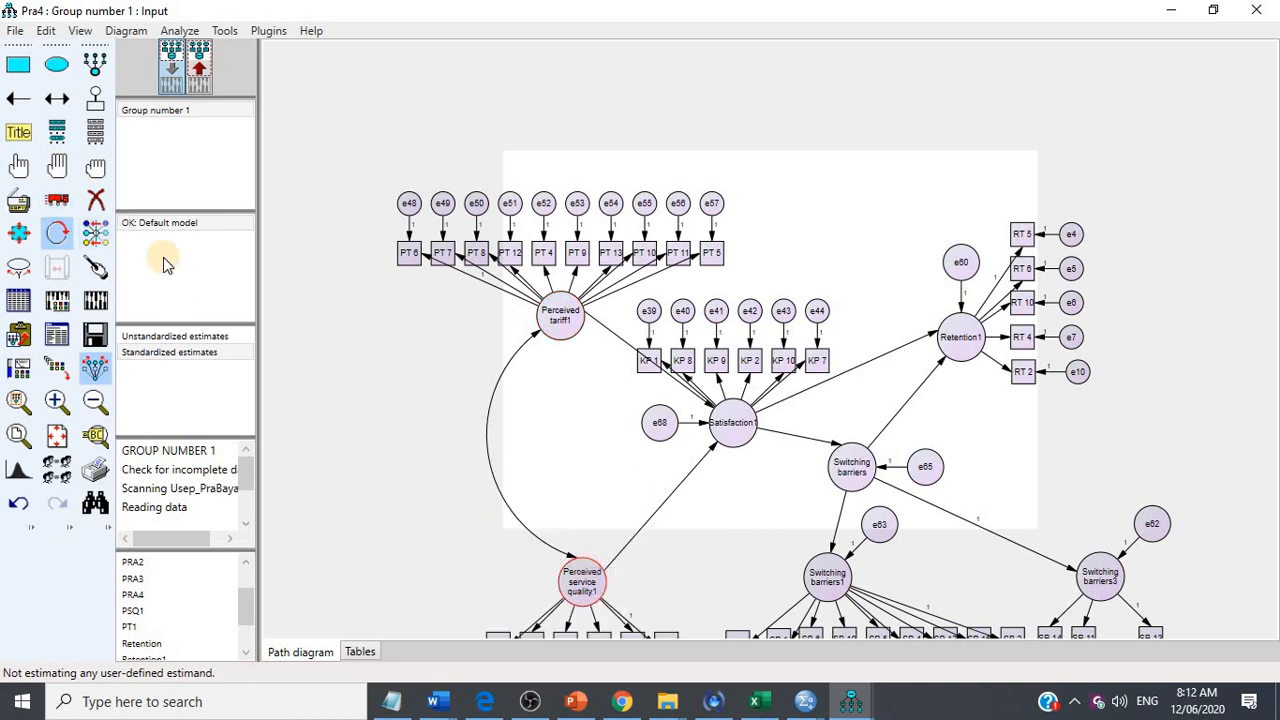
Step: Move the Perceived service quality1 and Perceived tariff1 blocks inwards, closer to Satisfaction1
click(56, 200)
drag(597, 580, 640, 458)
drag(682, 310, 662, 290)
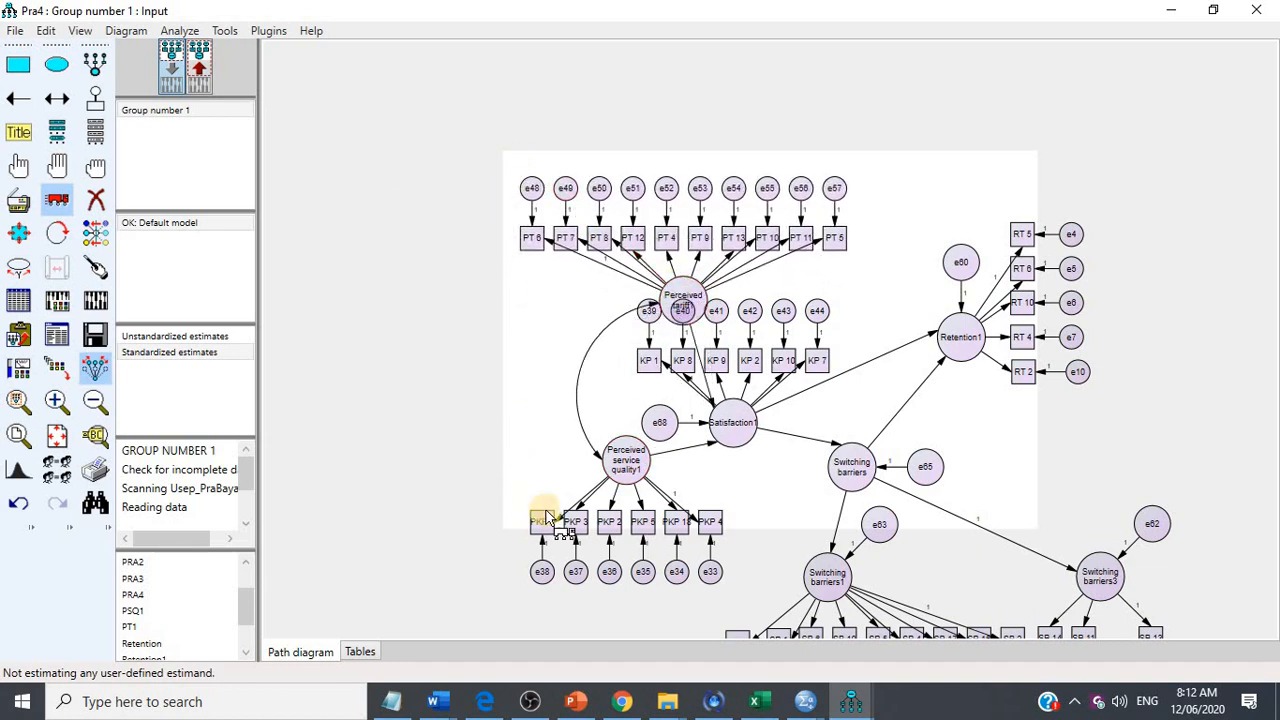
Step: Spread out Satisfaction1, Switching barriers and Retention1 so the Satisfaction1 indicators no longer overlap those of Perceived tariff1
drag(657, 465, 794, 366)
drag(851, 466, 953, 448)
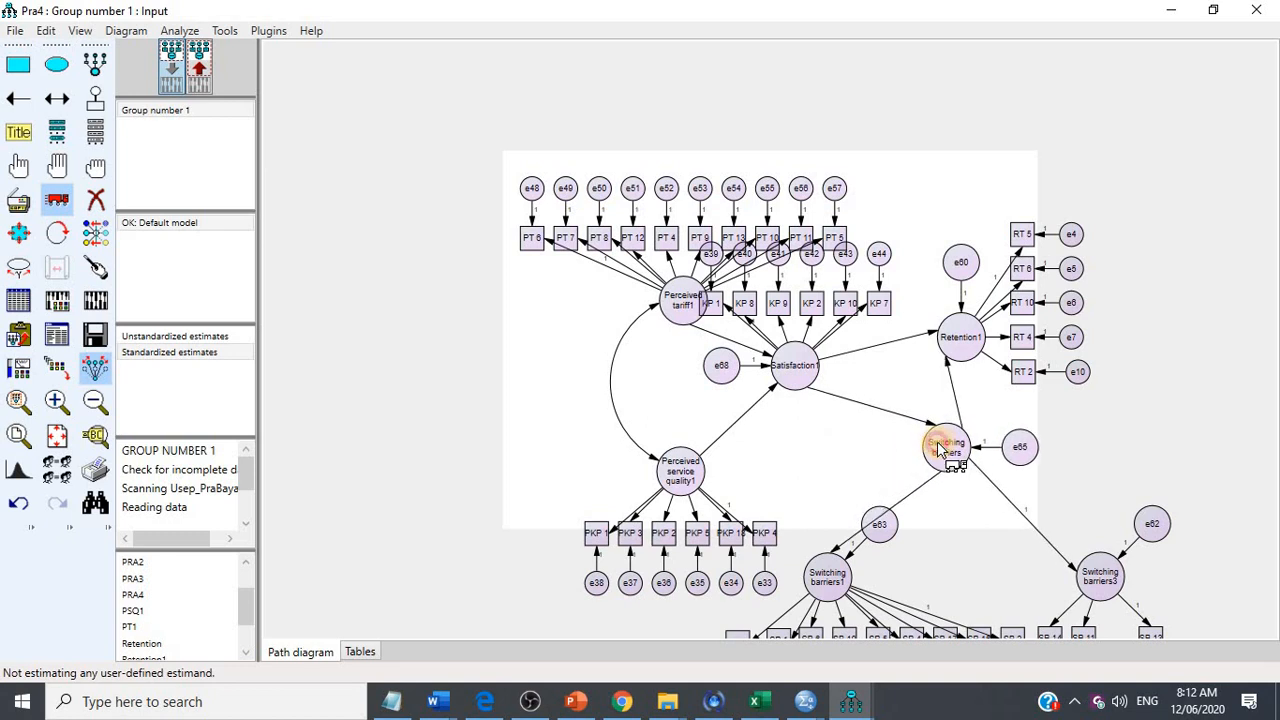
drag(962, 339, 970, 314)
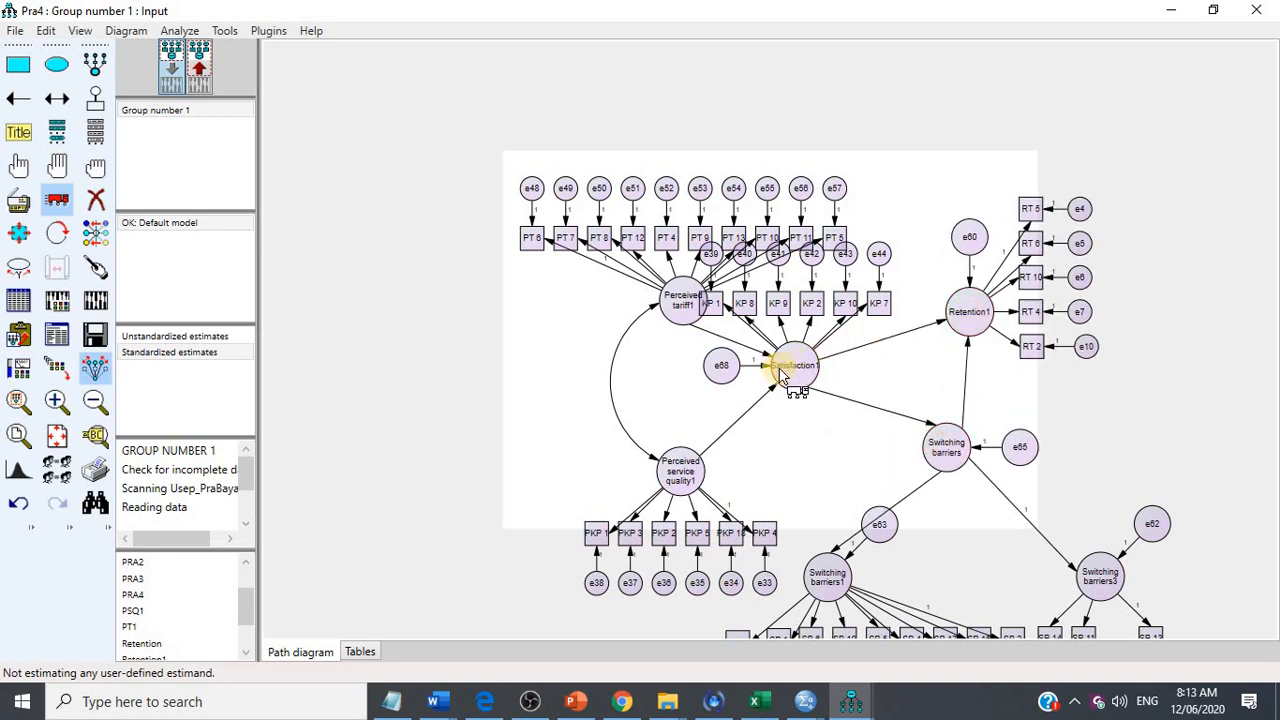
drag(808, 396, 834, 425)
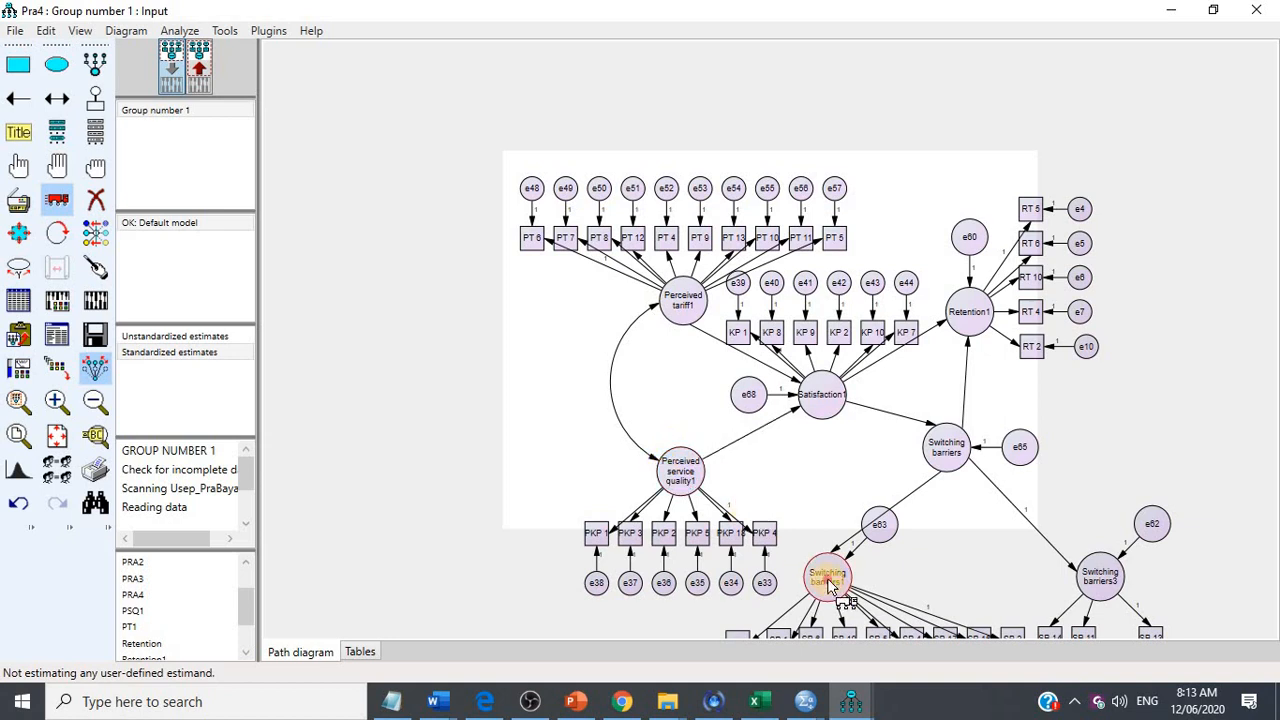
Step: Move Switching barriers1 and Switching barriers3 up under Switching barriers, and shift Switching barriers and Retention1 further outwards
drag(828, 575, 874, 524)
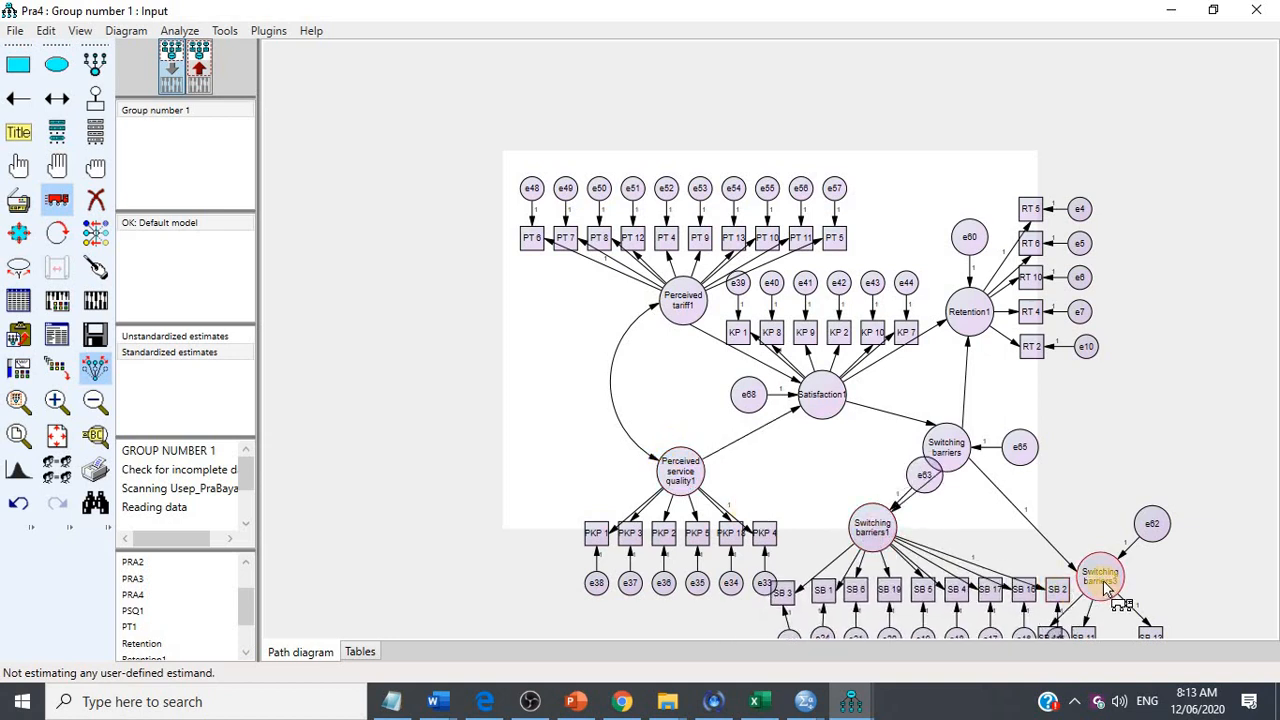
drag(1099, 576, 1163, 563)
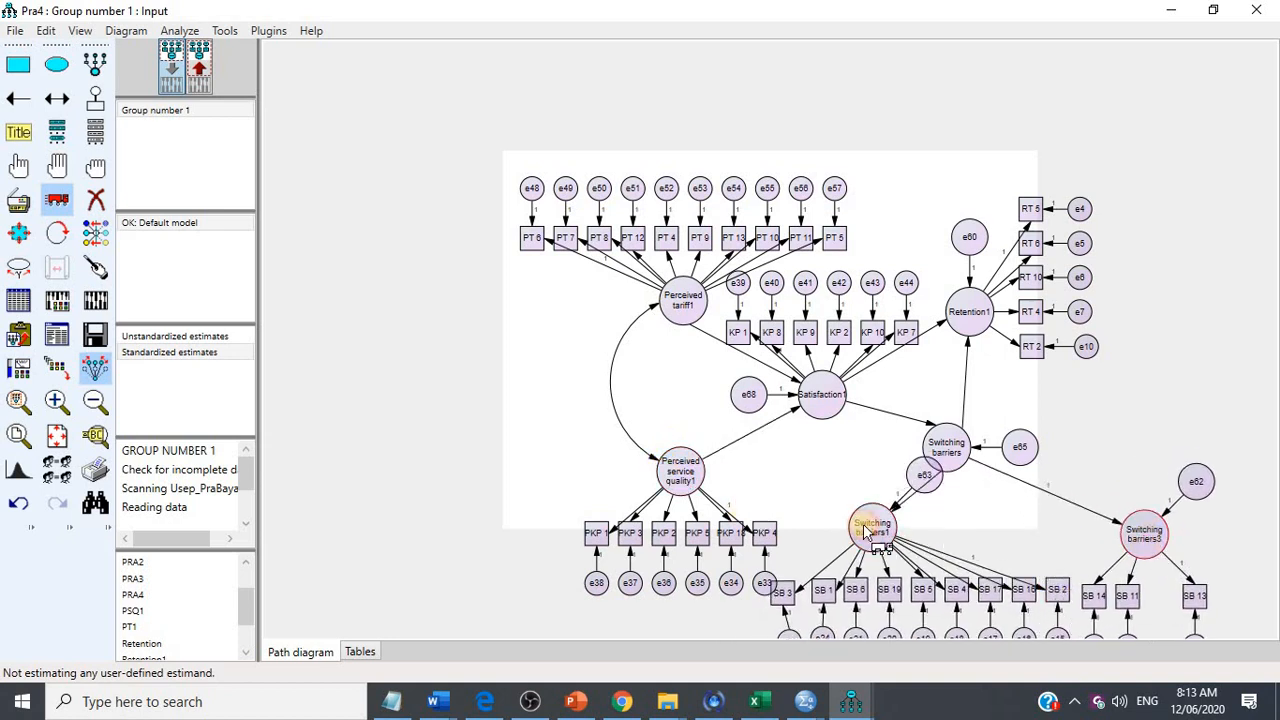
drag(871, 530, 892, 522)
click(952, 430)
drag(952, 430, 982, 411)
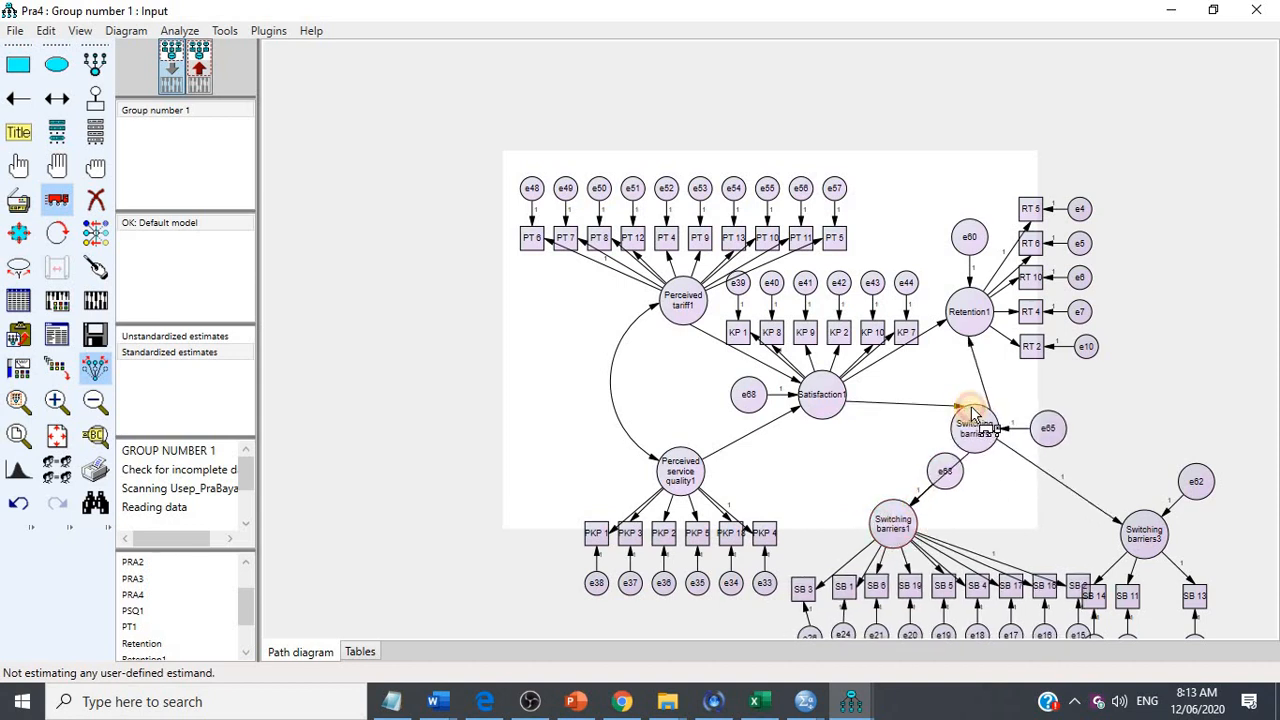
drag(968, 318, 1000, 293)
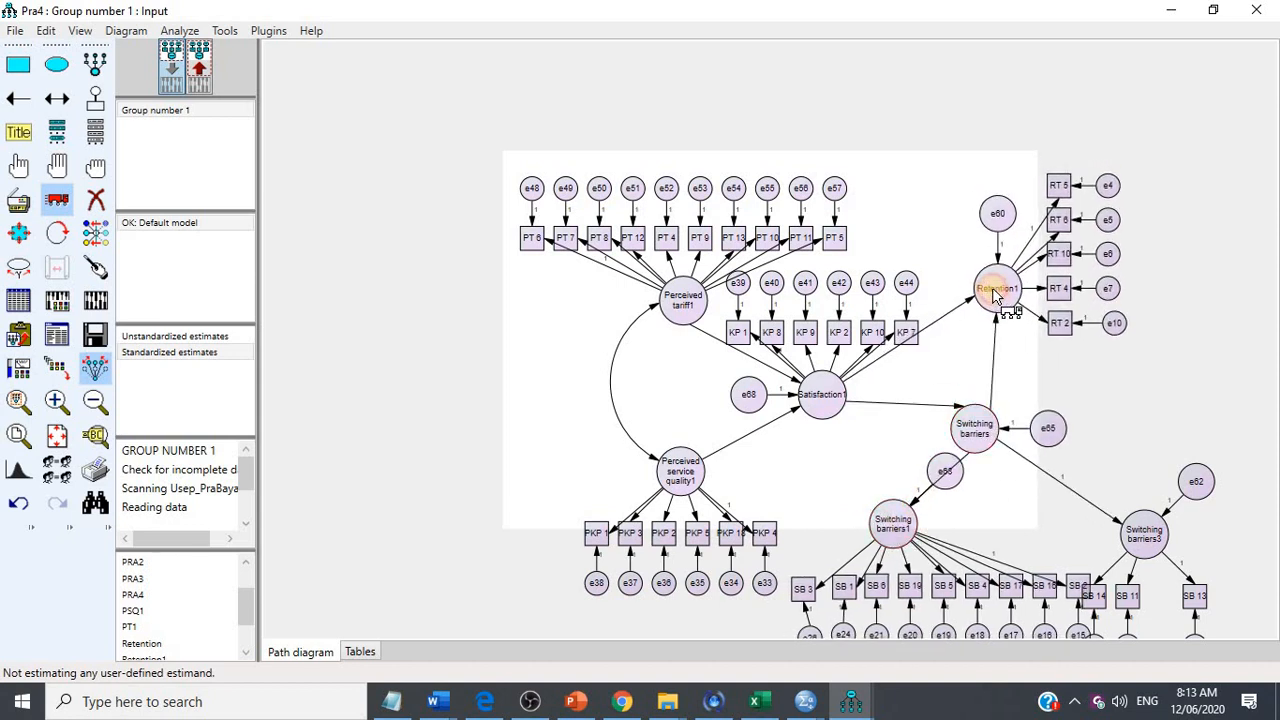
drag(972, 423, 990, 432)
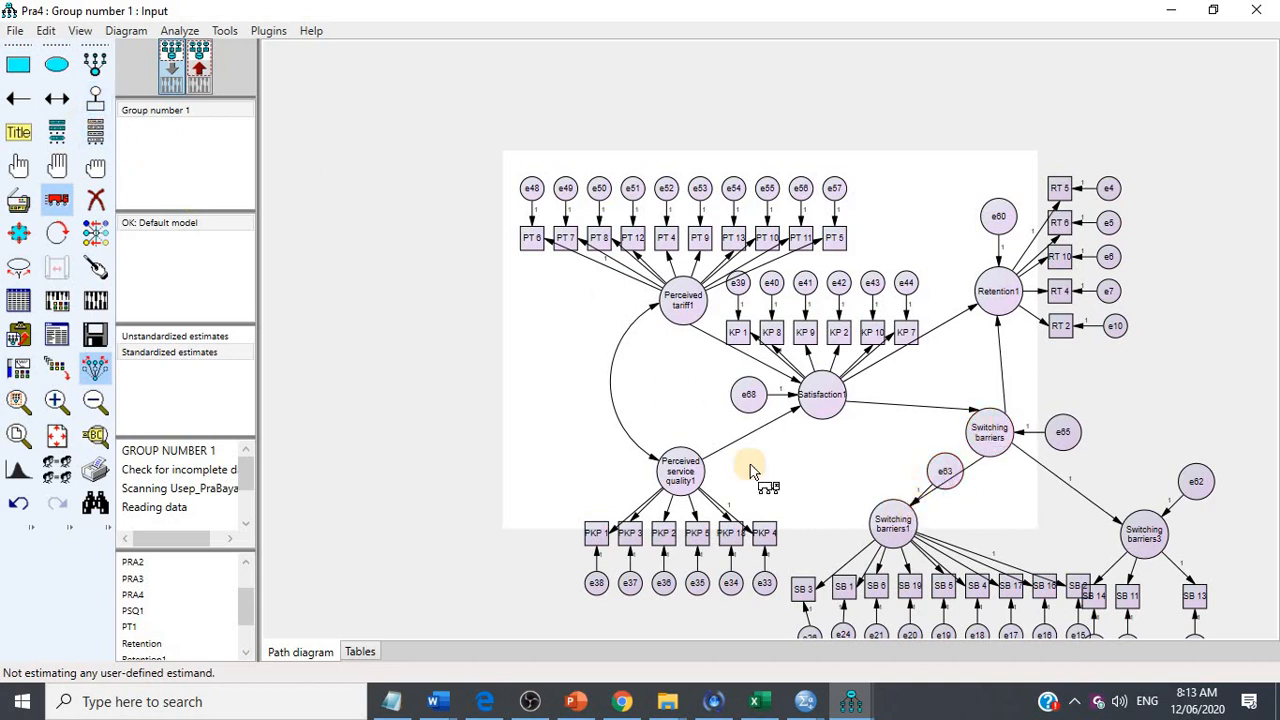
Step: Rotate error e63 to the left side of Switching barriers1, and touch up the paths at Switching barriers and Satisfaction1
click(95, 97)
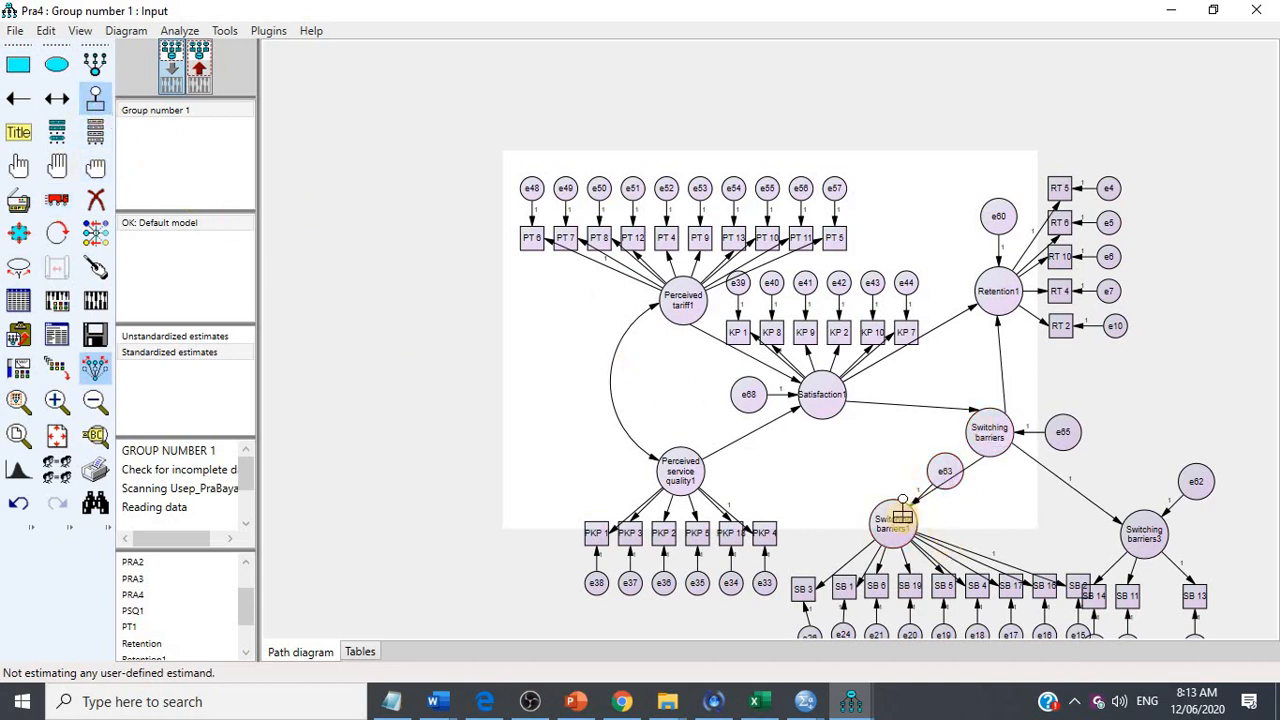
click(892, 522)
click(892, 522)
click(892, 522)
click(892, 522)
click(892, 522)
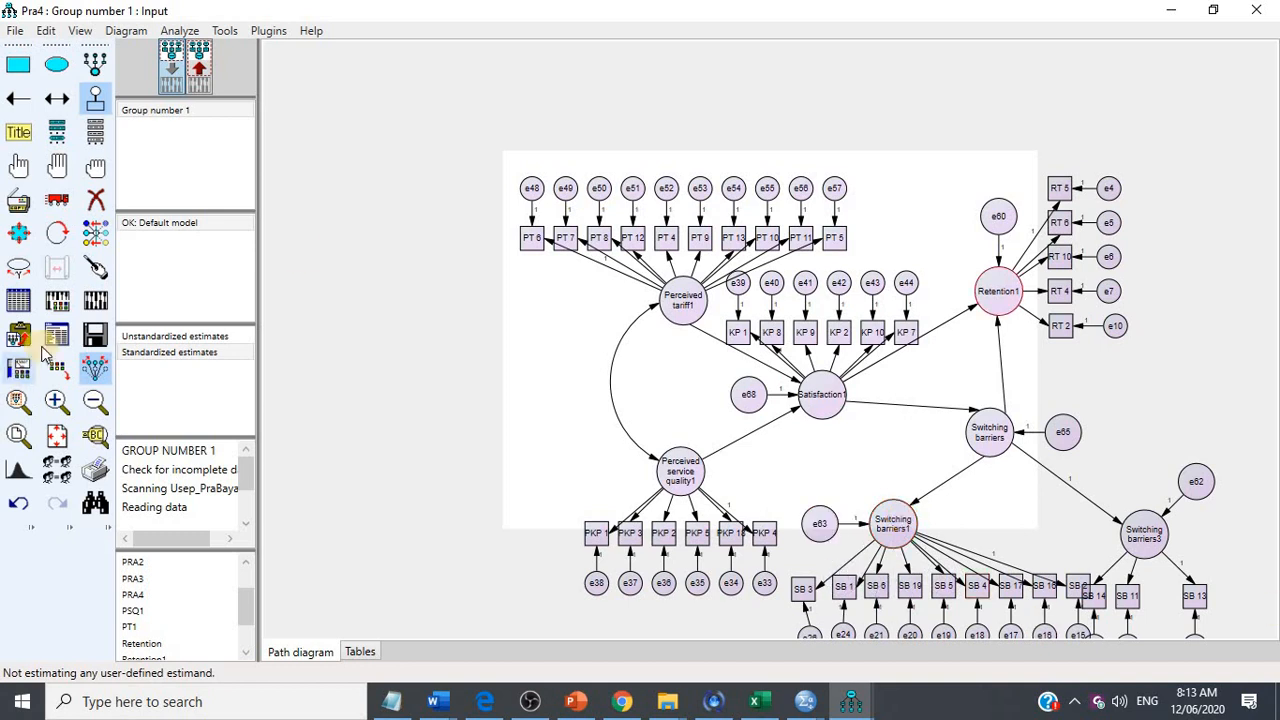
click(95, 267)
click(990, 432)
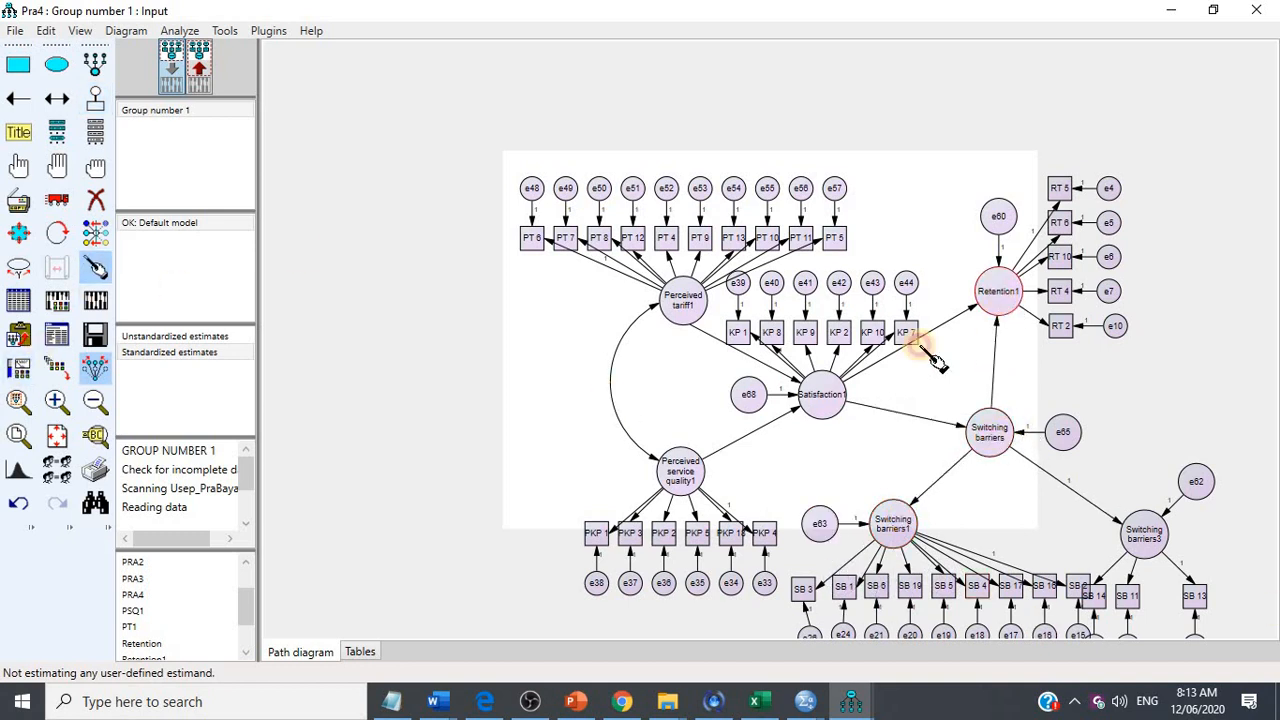
click(827, 395)
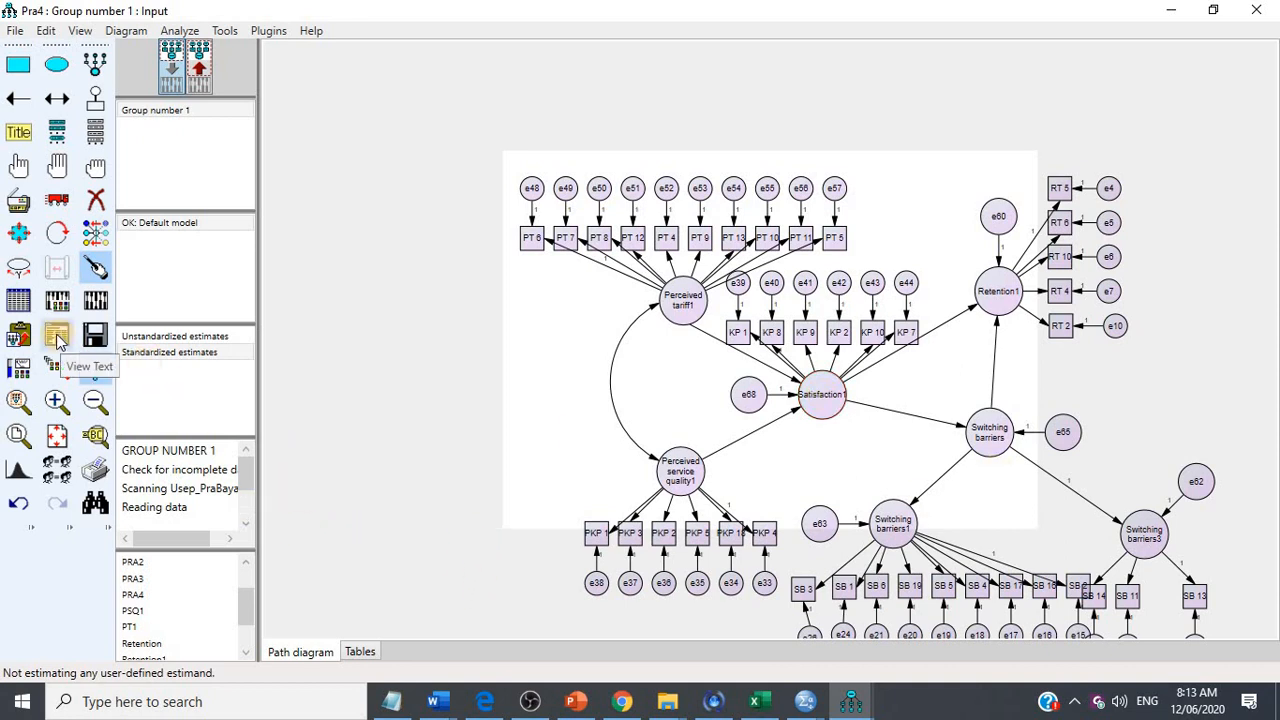
Step: Examine the model fit summary and the regression weights in the text output, comparing the structural estimates with the diagram
click(57, 340)
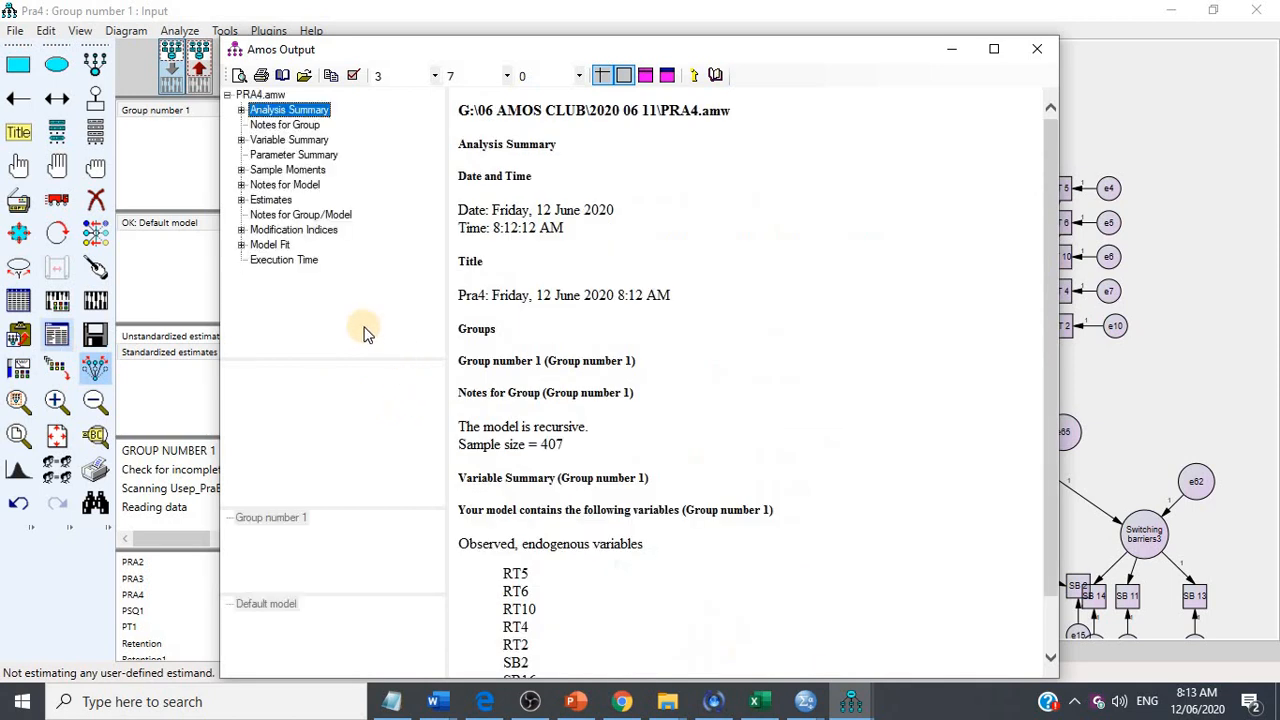
click(270, 245)
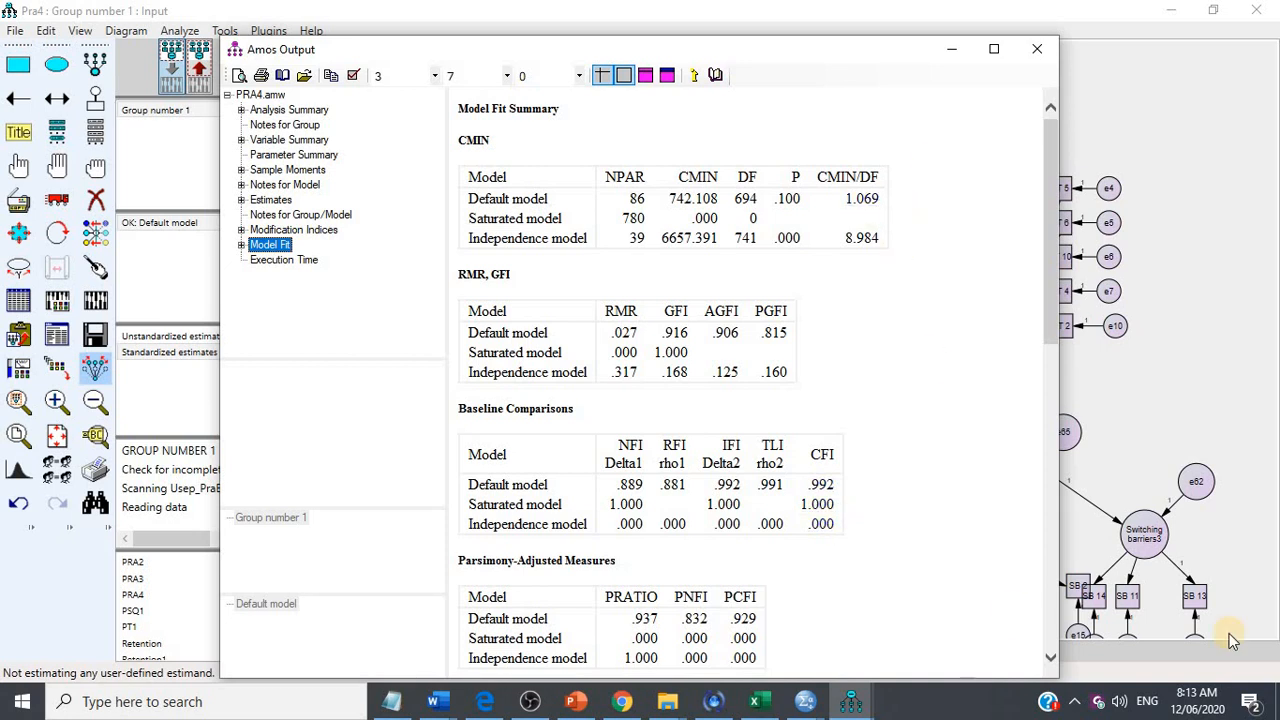
click(279, 201)
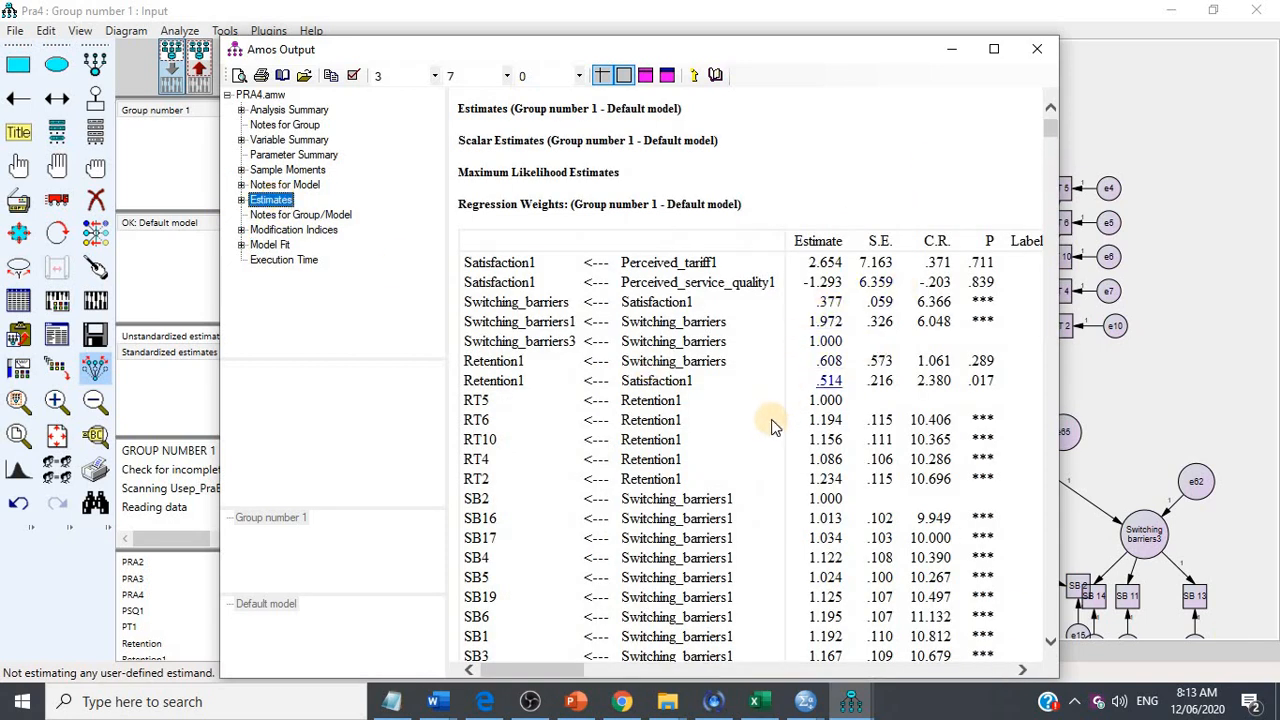
scroll(767, 410, down, 10)
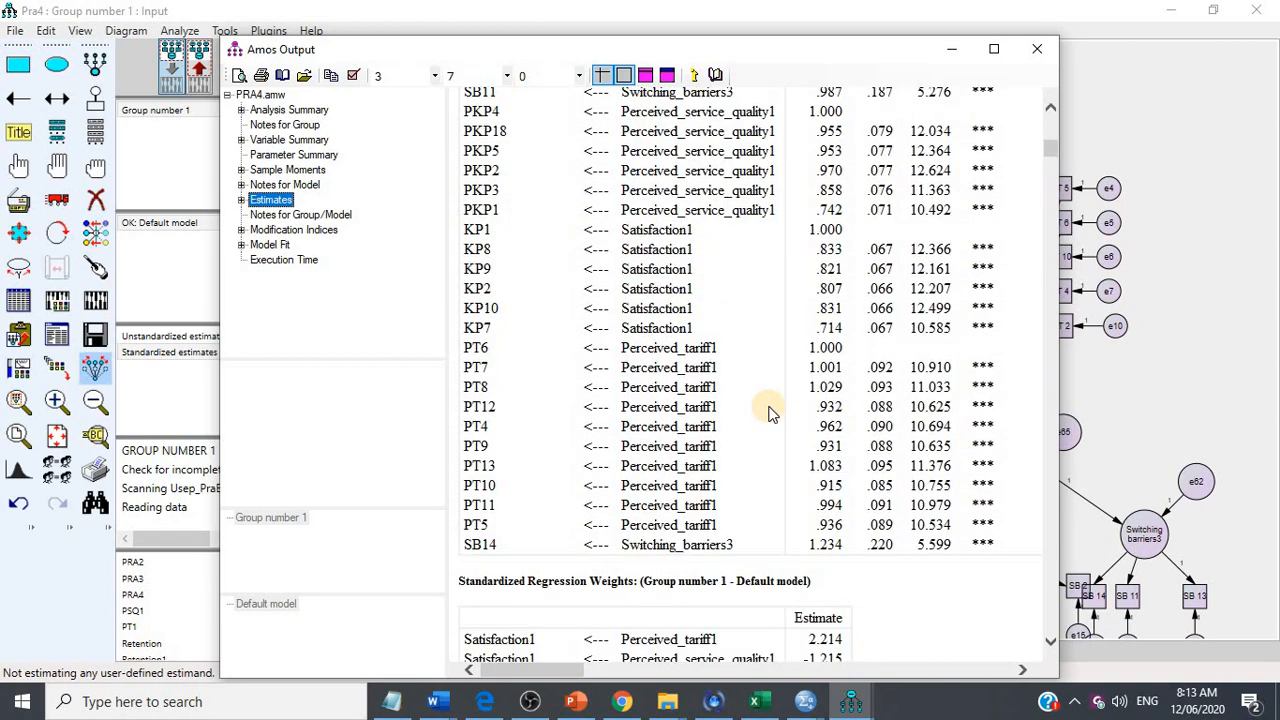
scroll(769, 406, up, 7)
scroll(770, 405, up, 8)
drag(871, 51, 398, 72)
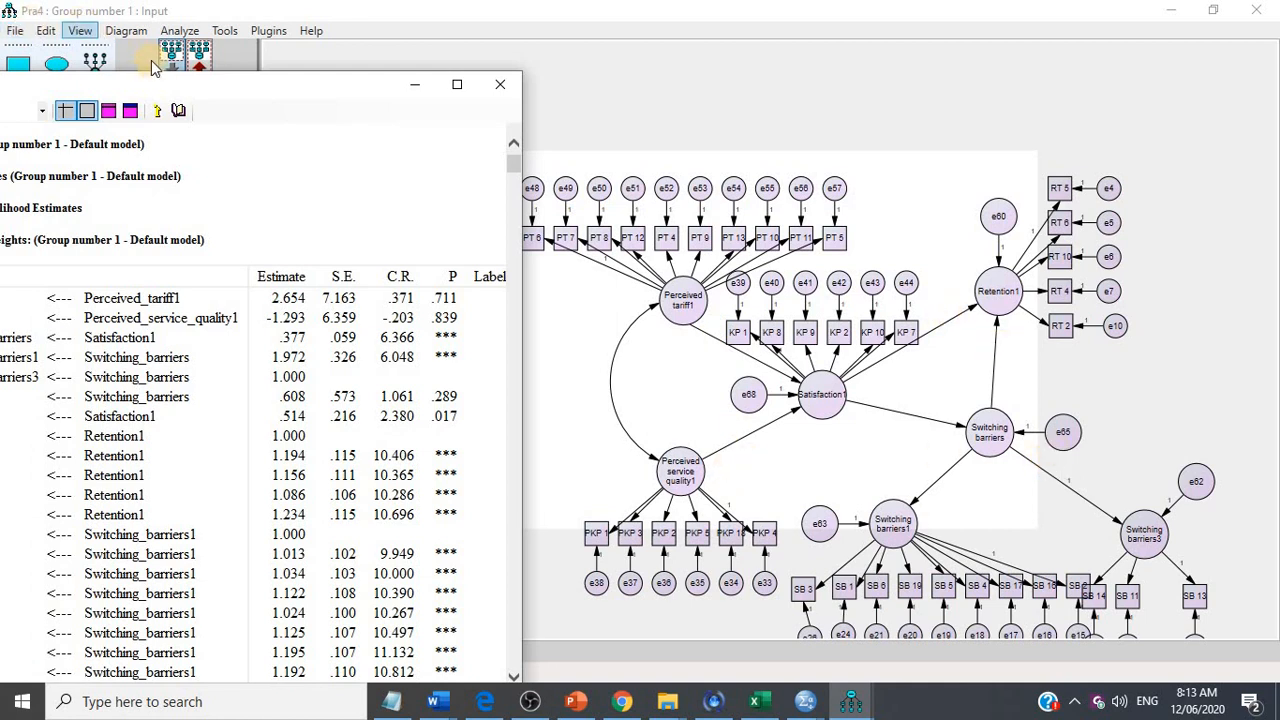
drag(170, 82, 436, 35)
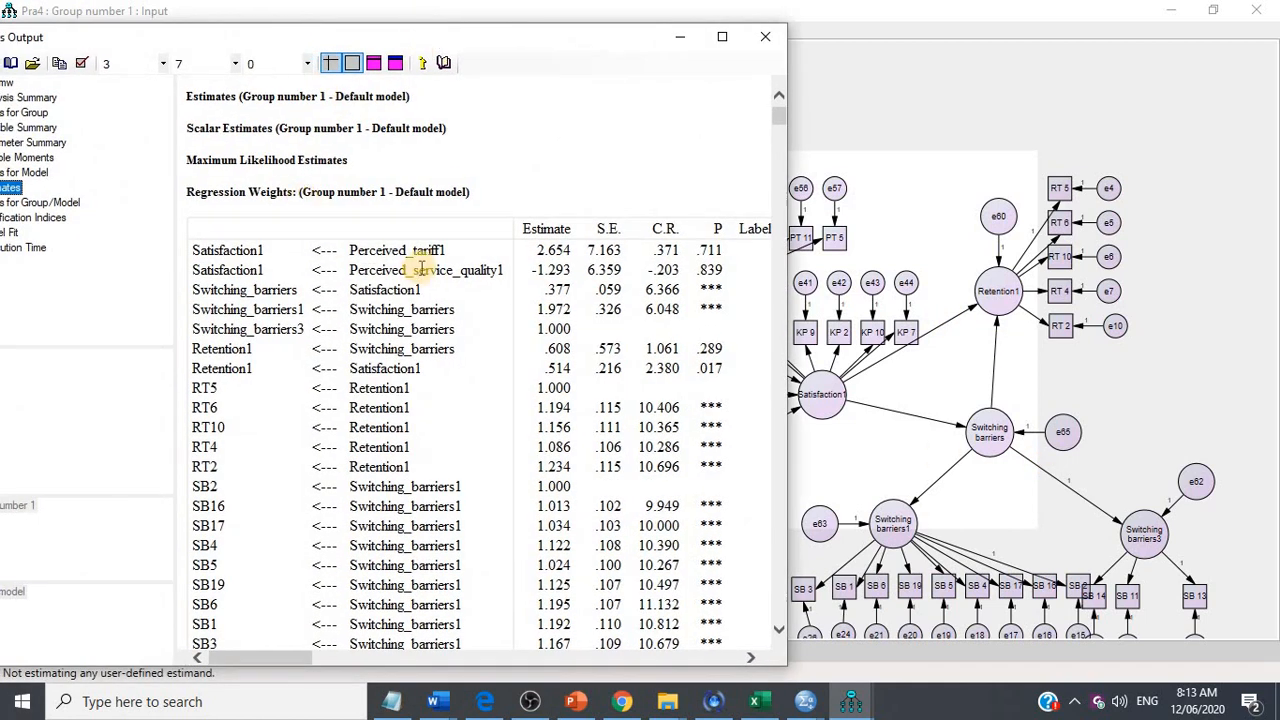
click(942, 120)
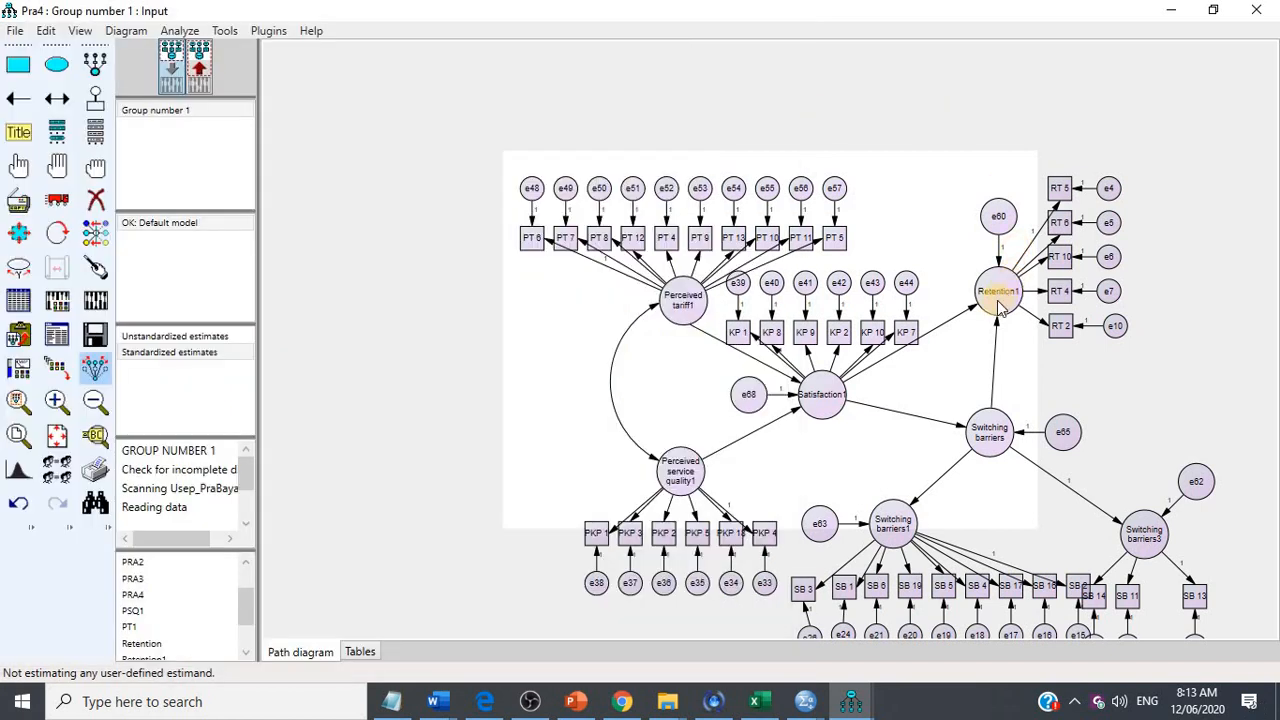
Step: Rename the number-1 constructs as Retention, Perceived tariff, Perceived service quality and Satisfaction, and save the path diagram
double_click(1000, 303)
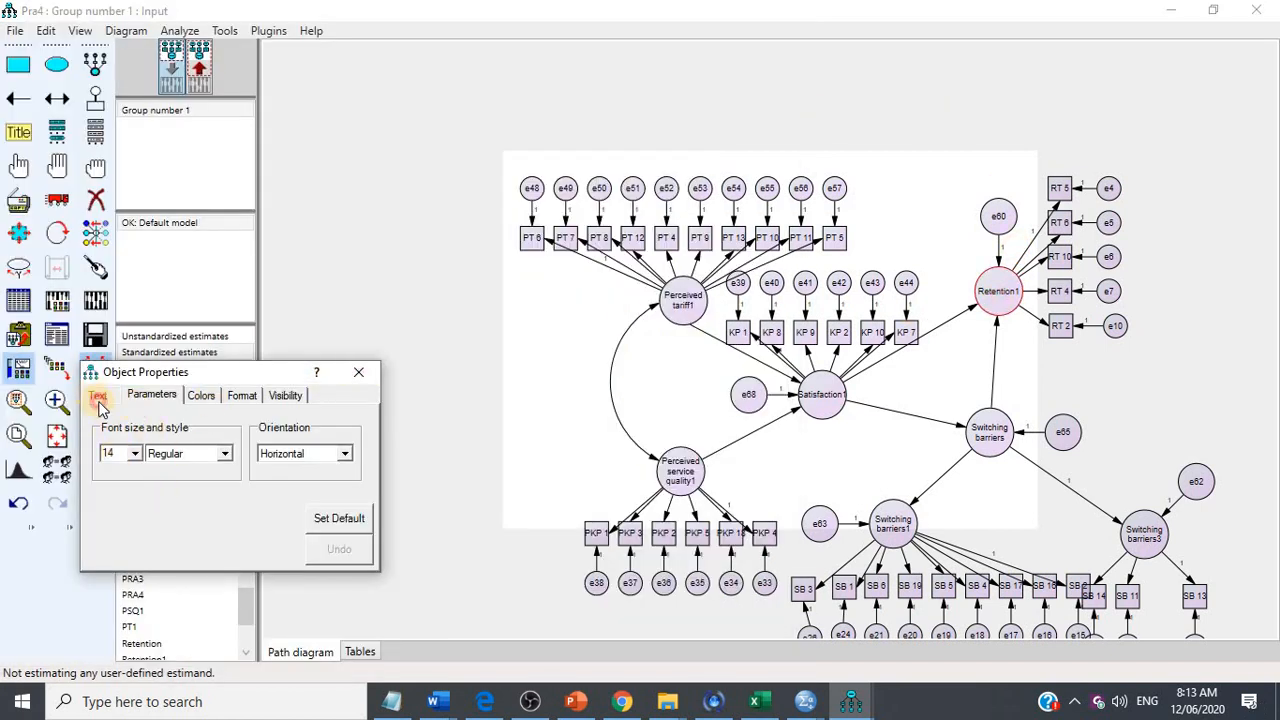
click(99, 400)
key(BackSpace)
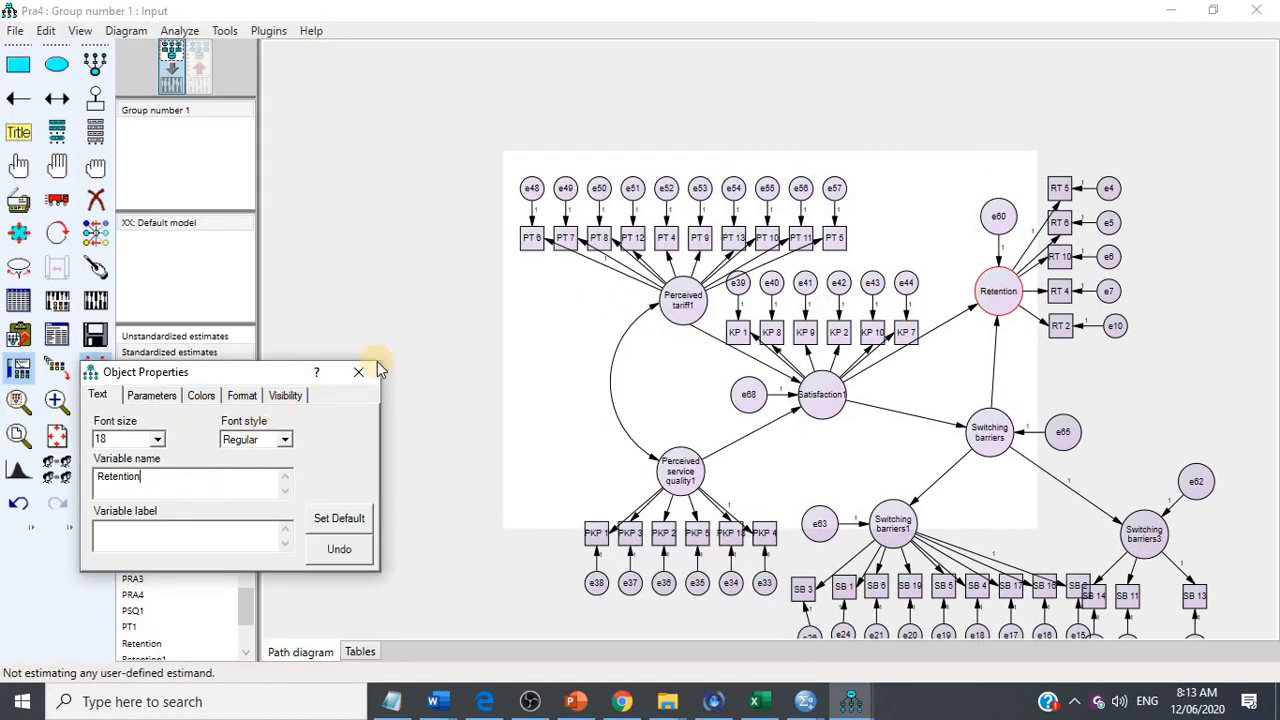
click(686, 308)
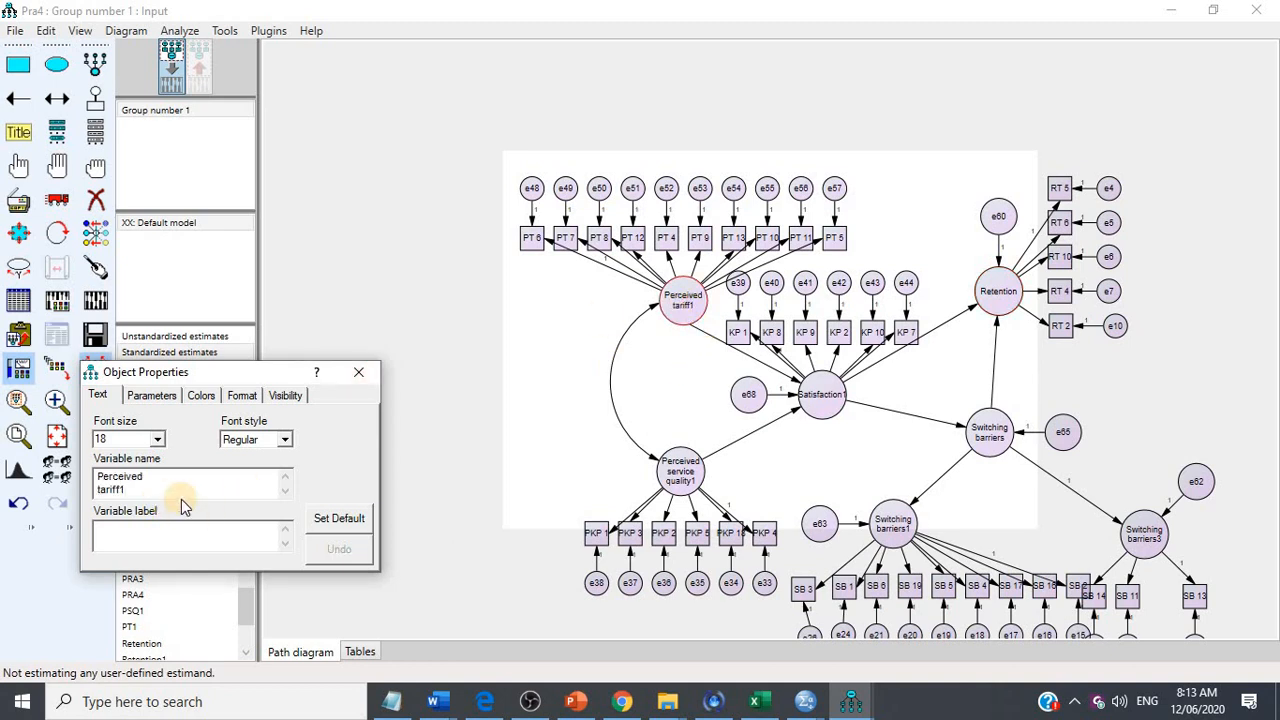
click(681, 474)
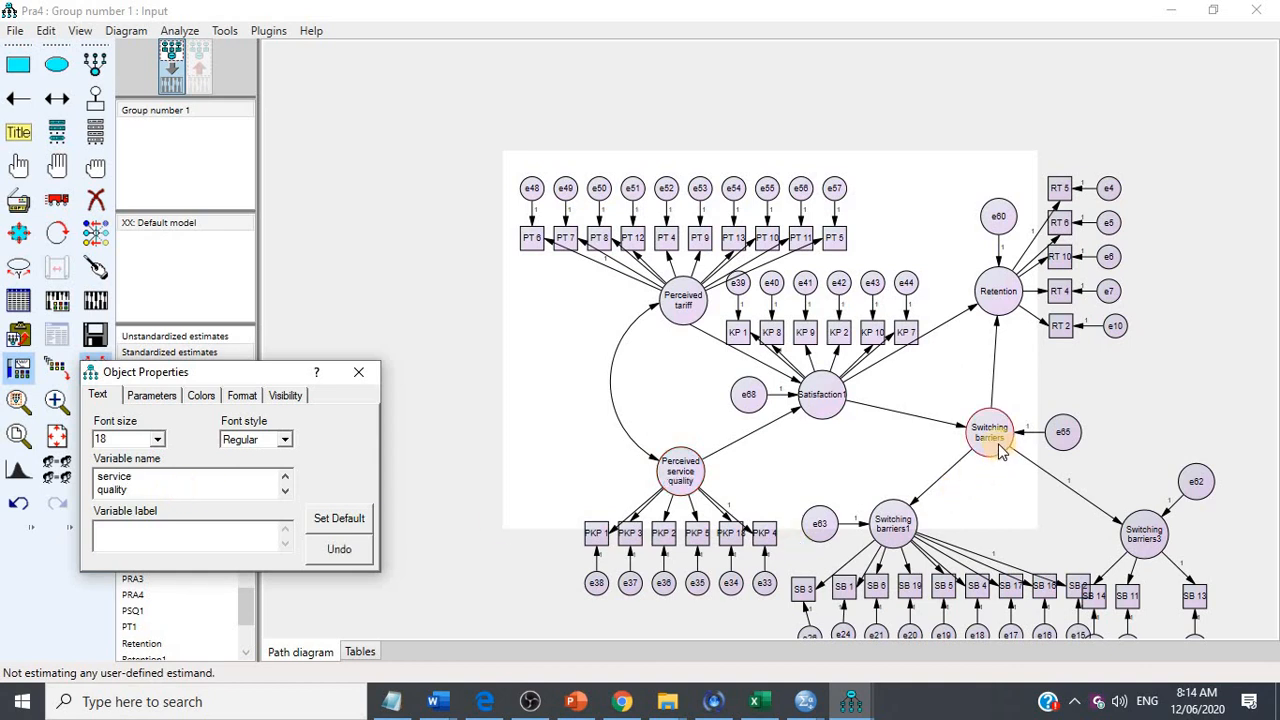
click(829, 390)
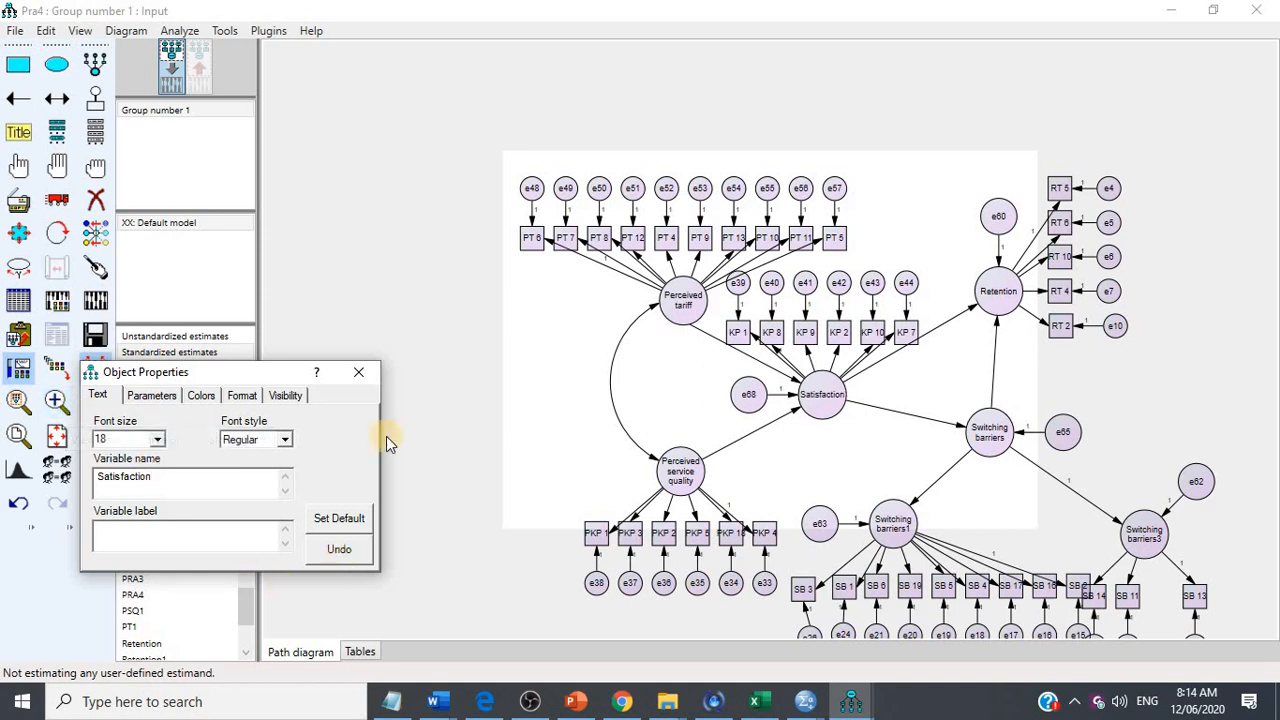
click(365, 373)
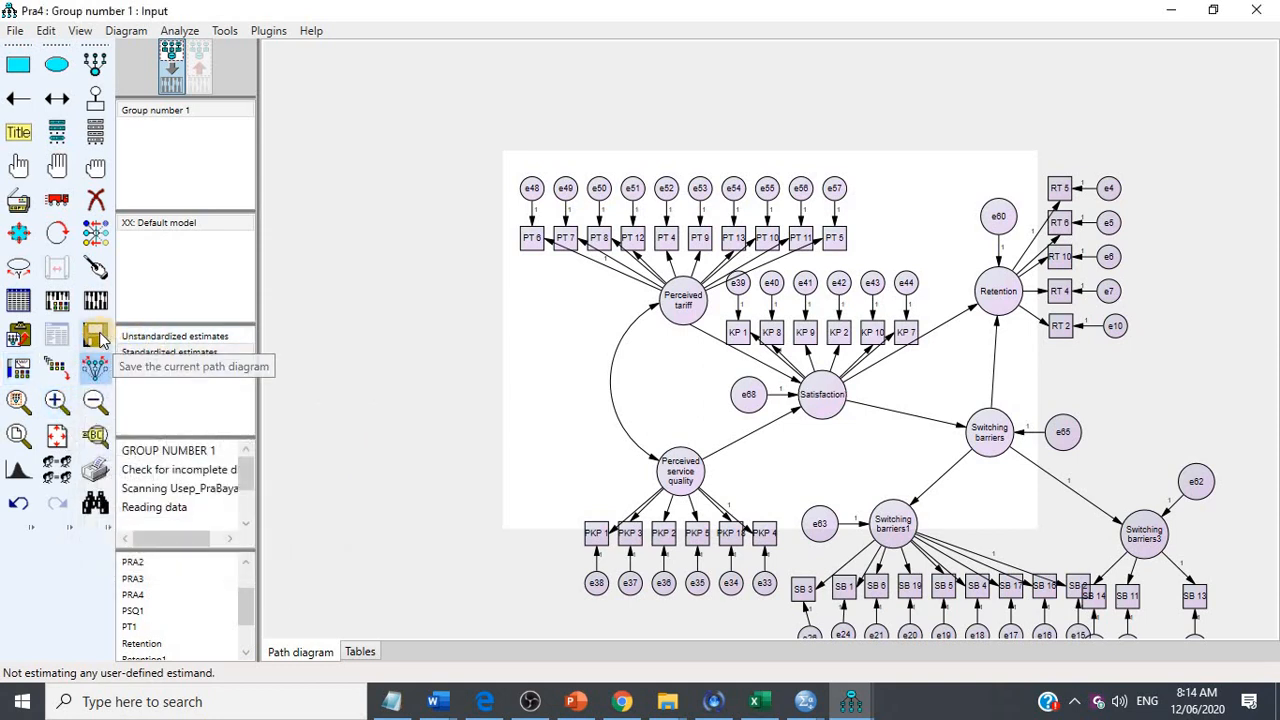
click(96, 336)
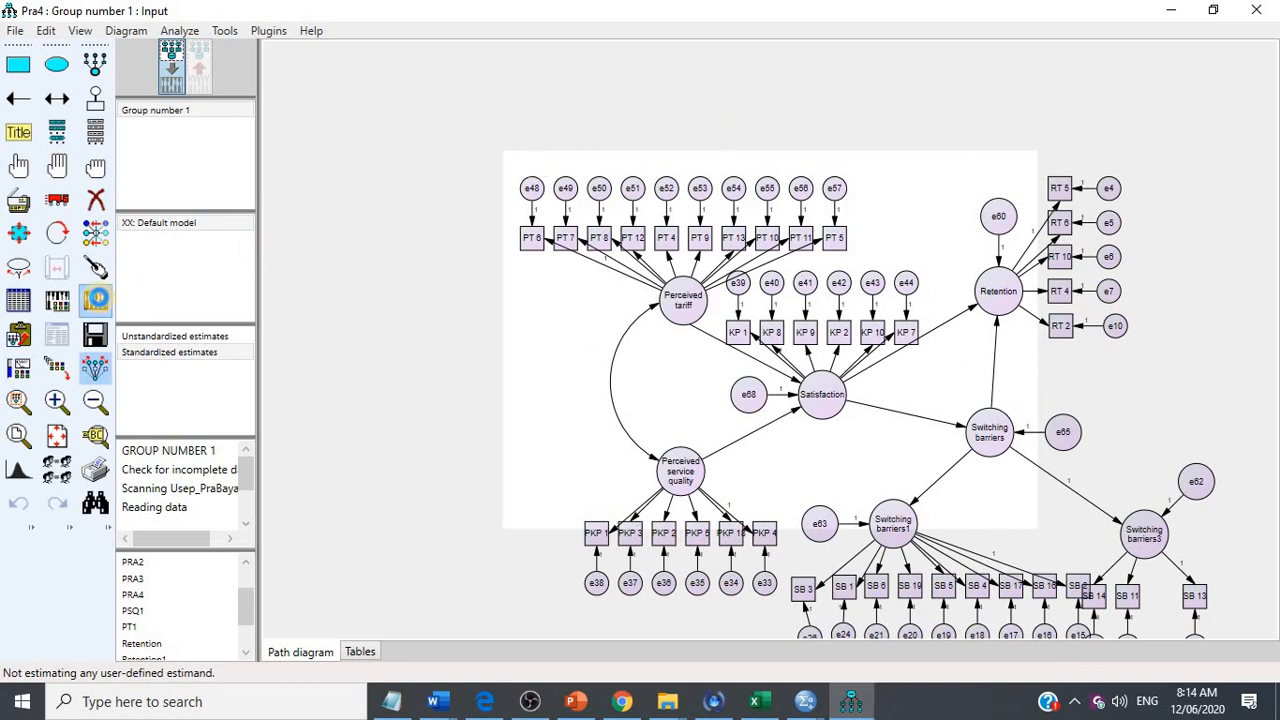
Step: Recalculate the estimates for the renamed model and show the standardized estimates on the output path diagram
click(97, 296)
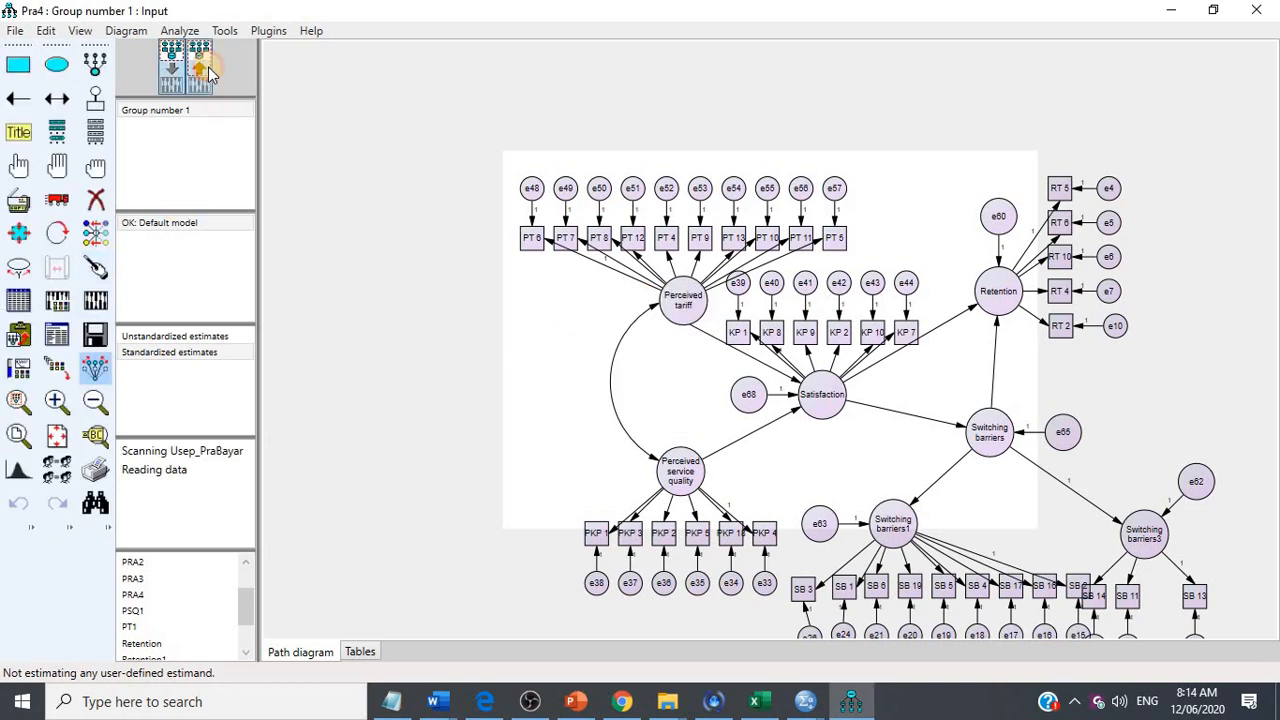
click(207, 71)
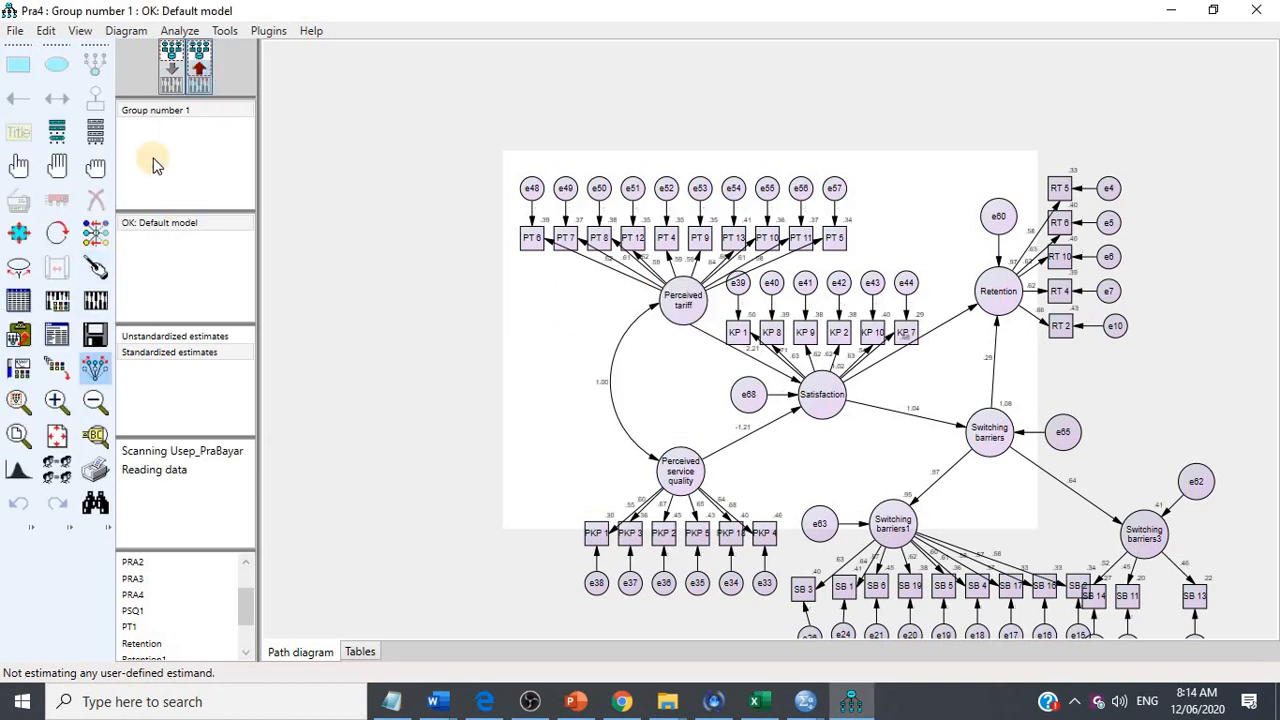
click(165, 358)
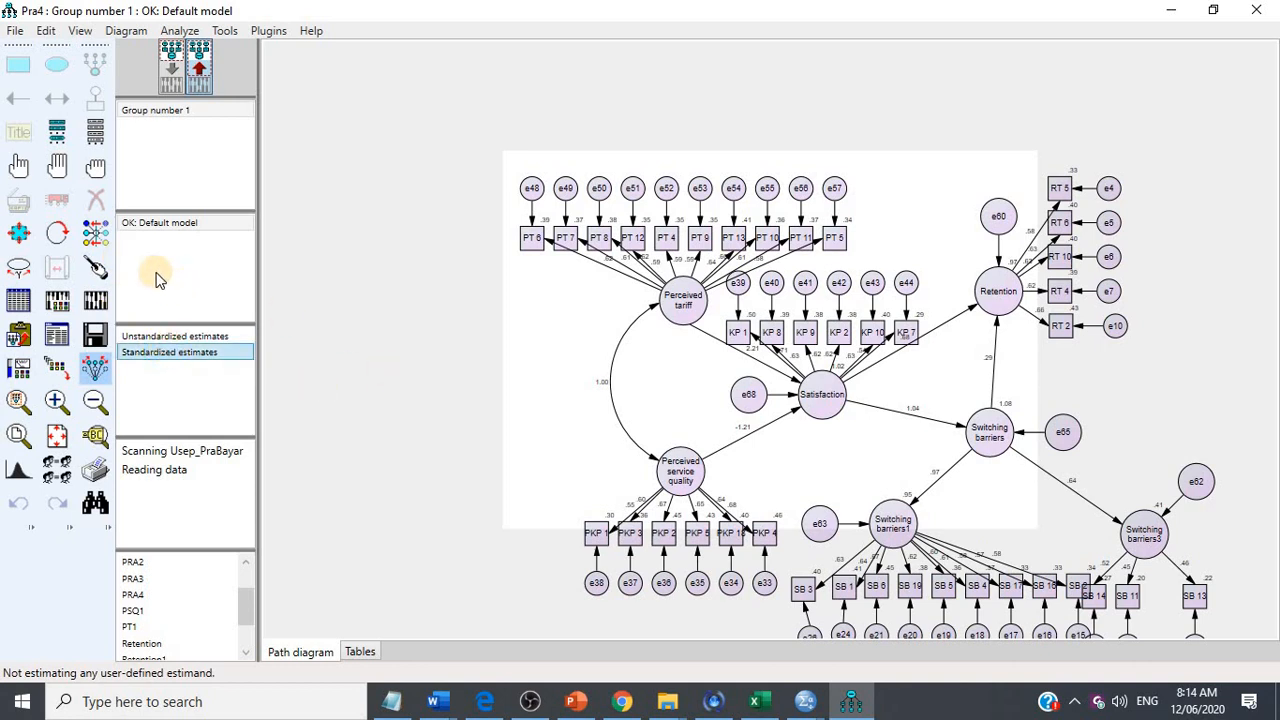
Step: Examine the model fit and the regression weights between the constructs in the text output
click(57, 335)
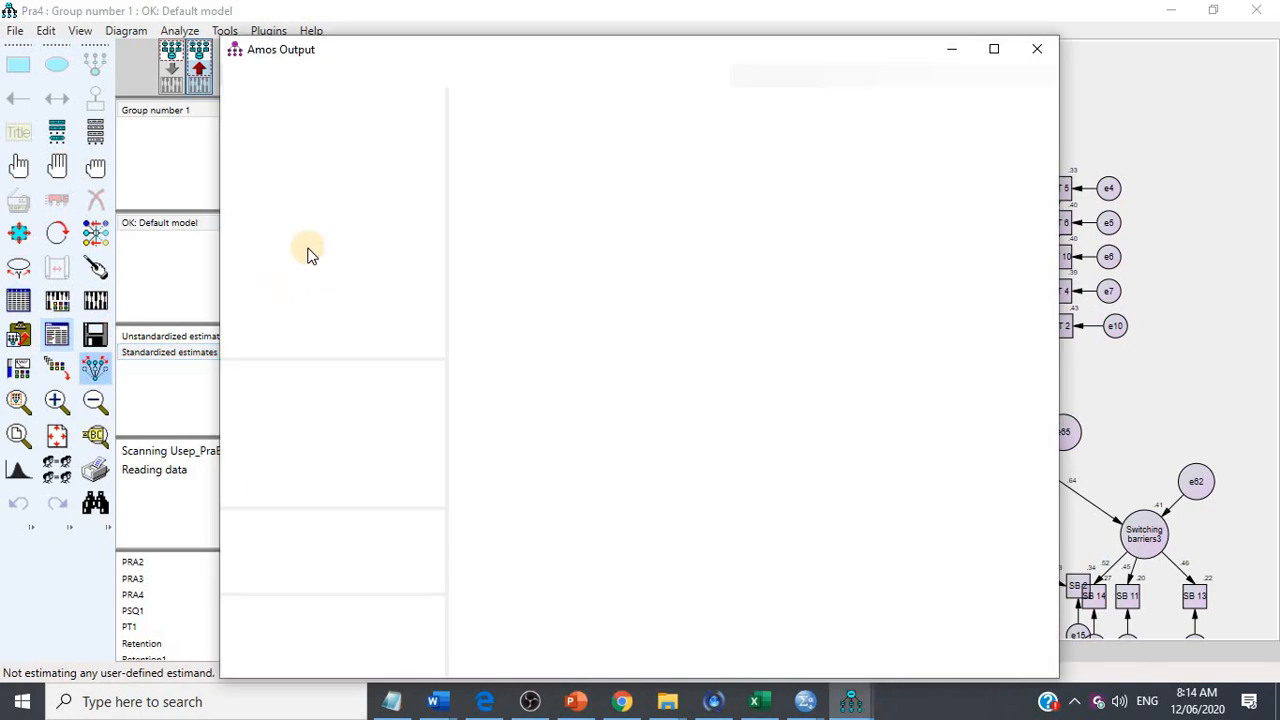
click(271, 245)
click(280, 202)
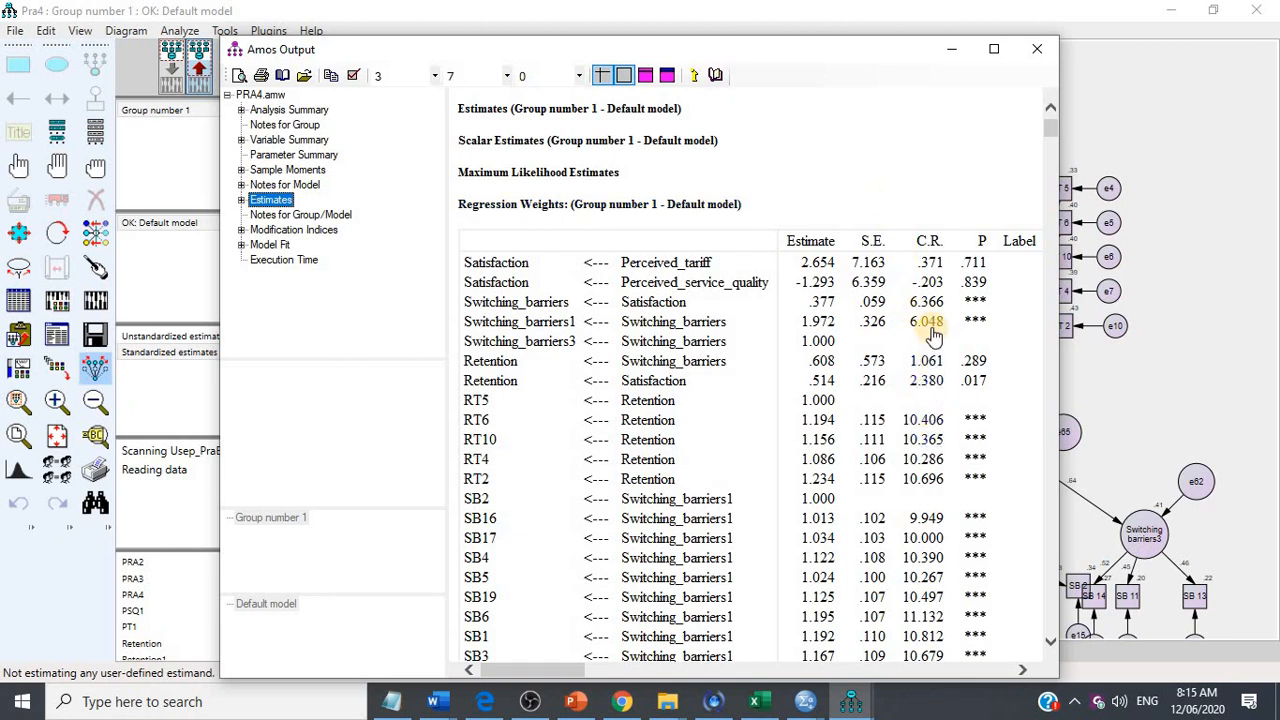
click(1184, 358)
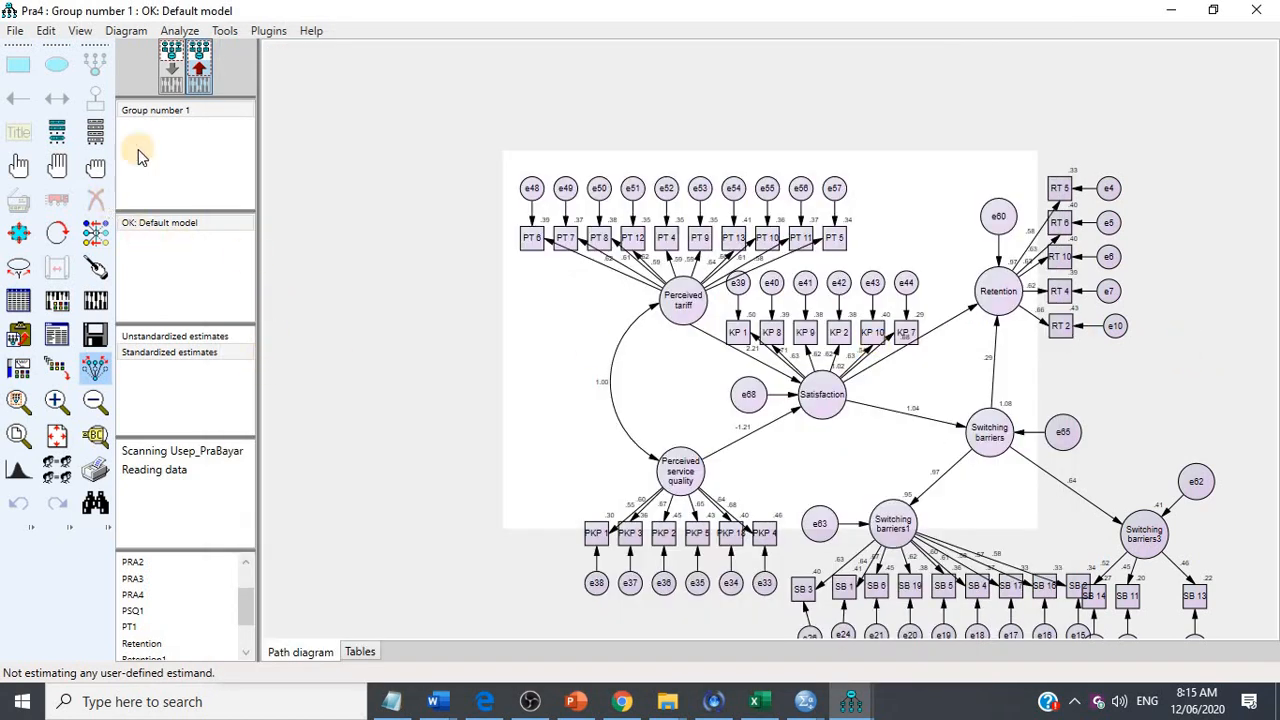
Step: Move Perceived tariff up and left and Satisfaction and the three Switching barriers constructs up and right, and show the output diagram
click(170, 80)
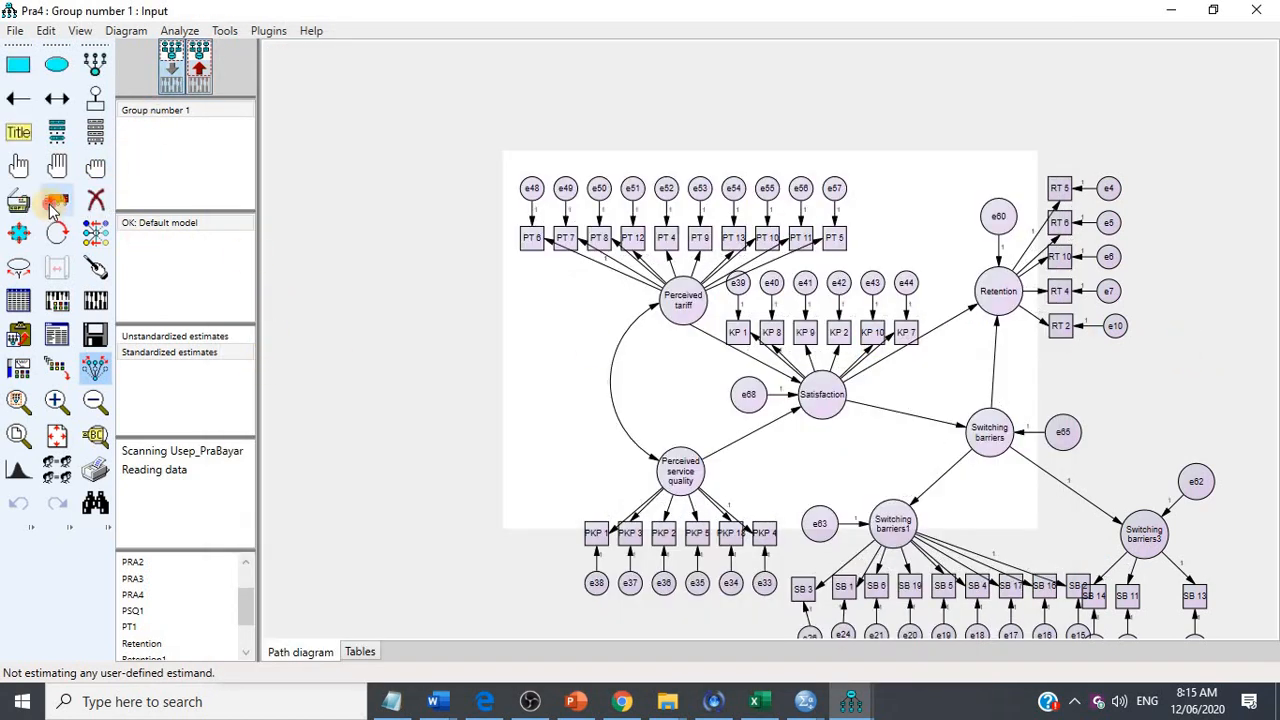
drag(680, 292, 657, 262)
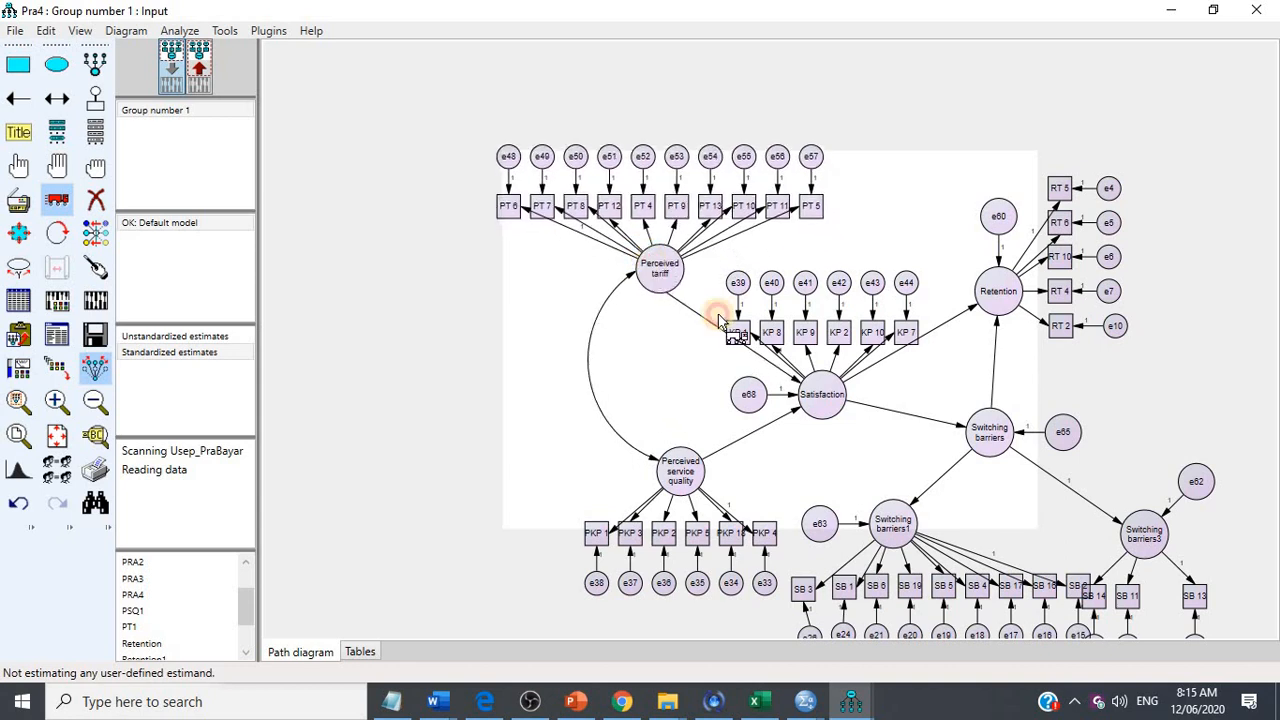
drag(818, 392, 839, 357)
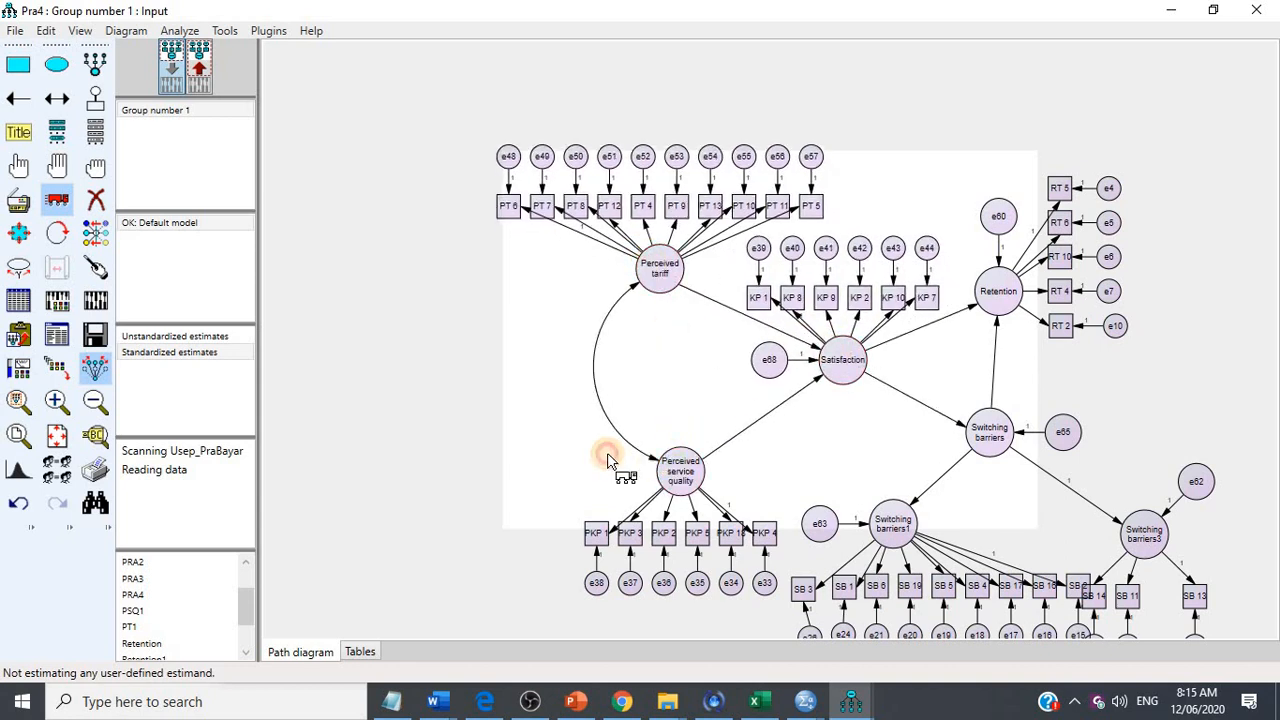
drag(988, 430, 1001, 403)
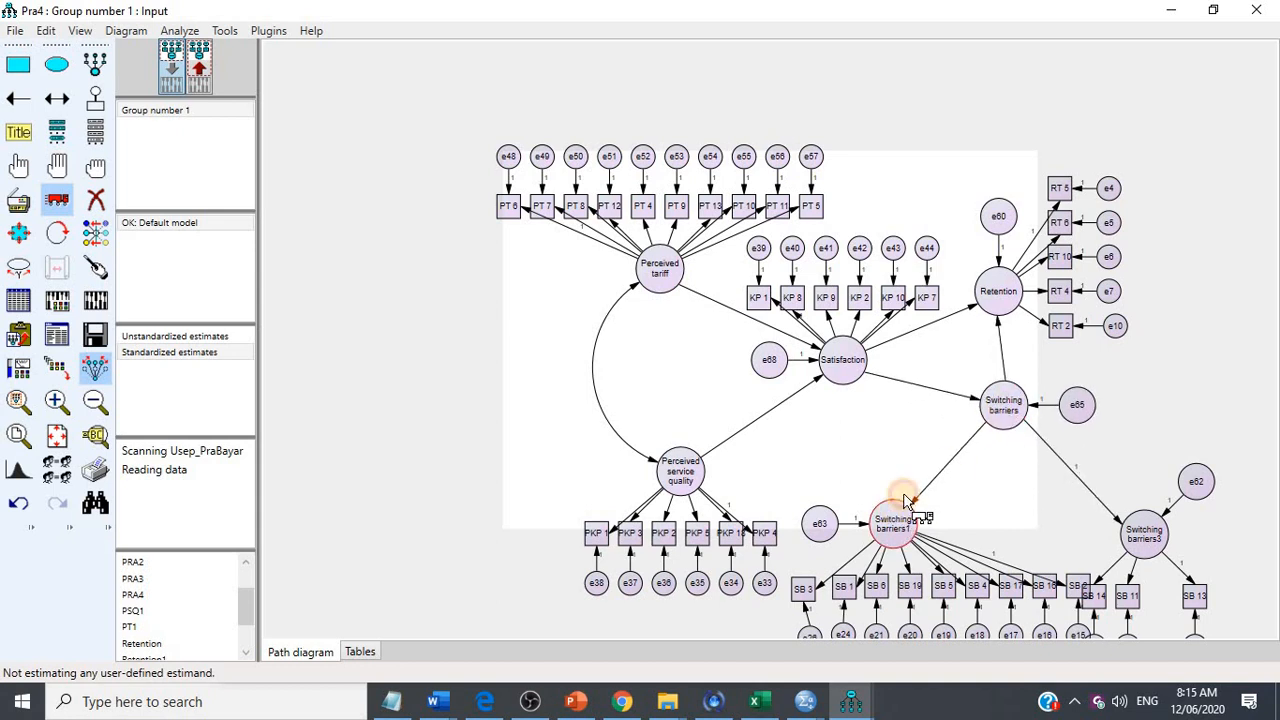
drag(905, 500, 916, 478)
drag(1157, 541, 1183, 505)
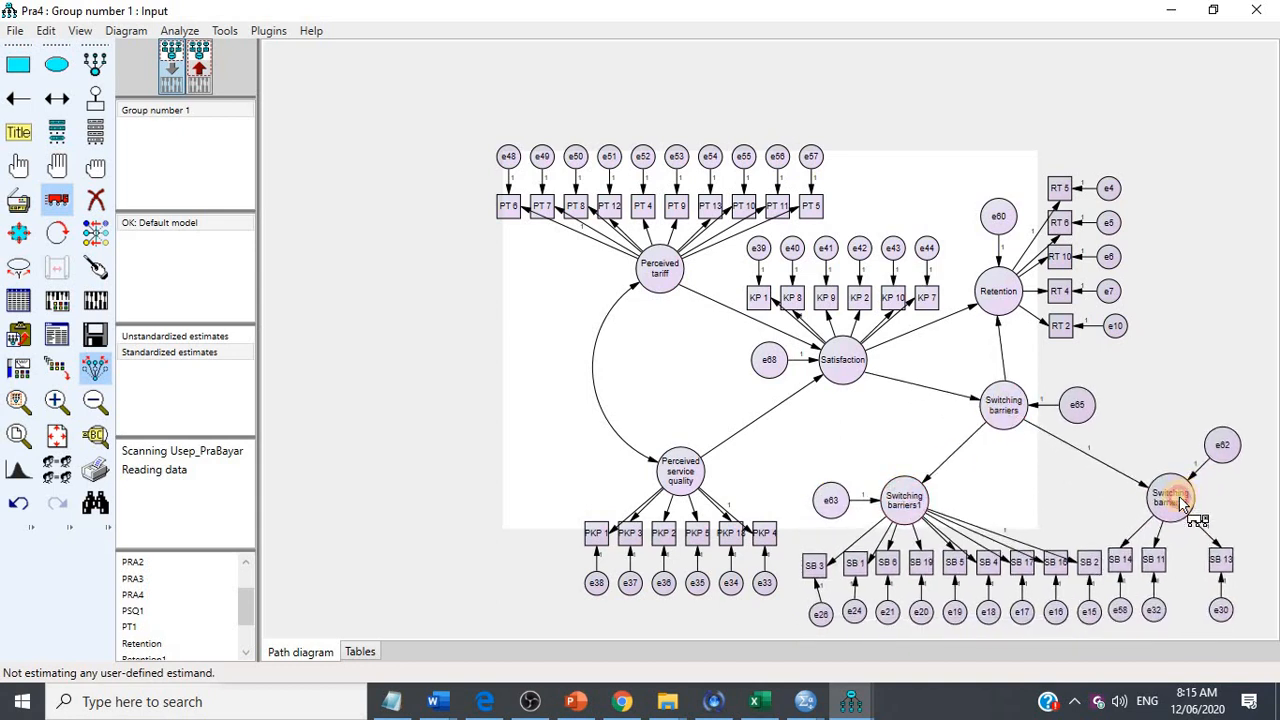
click(203, 72)
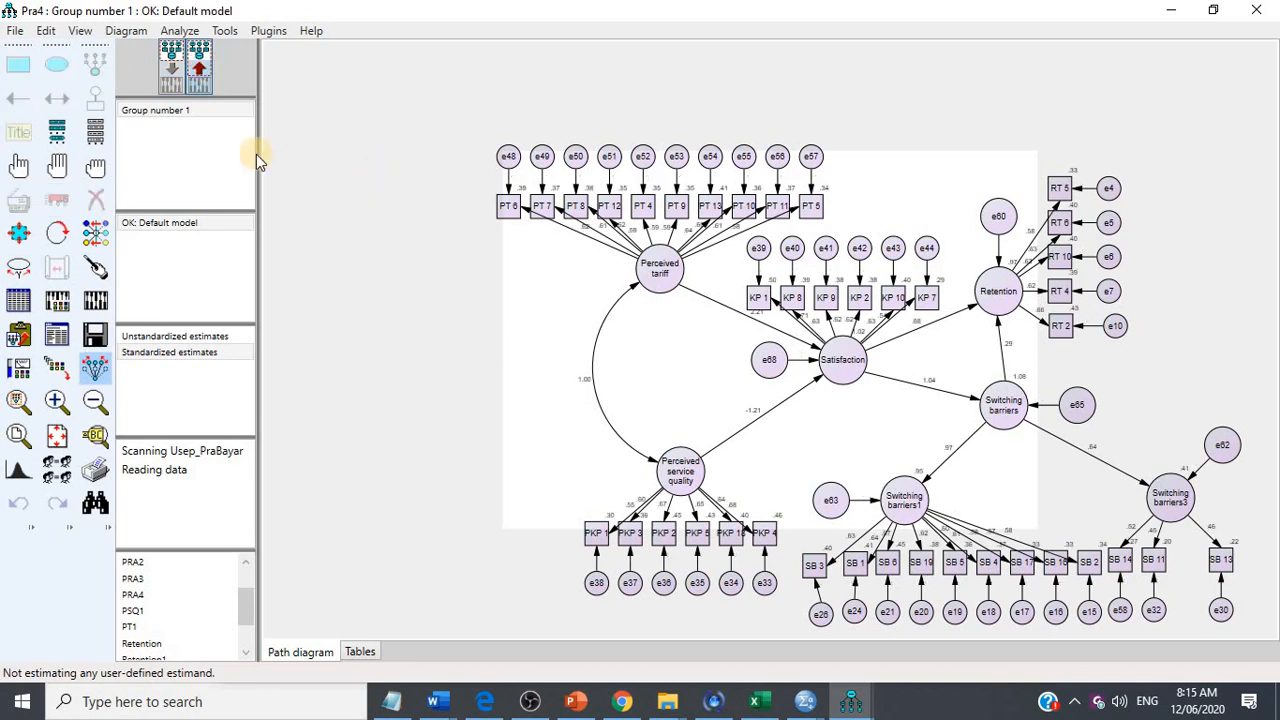
Step: Move Perceived tariff and Perceived service quality further left of Satisfaction, and display the standardized estimates on the diagram
click(172, 72)
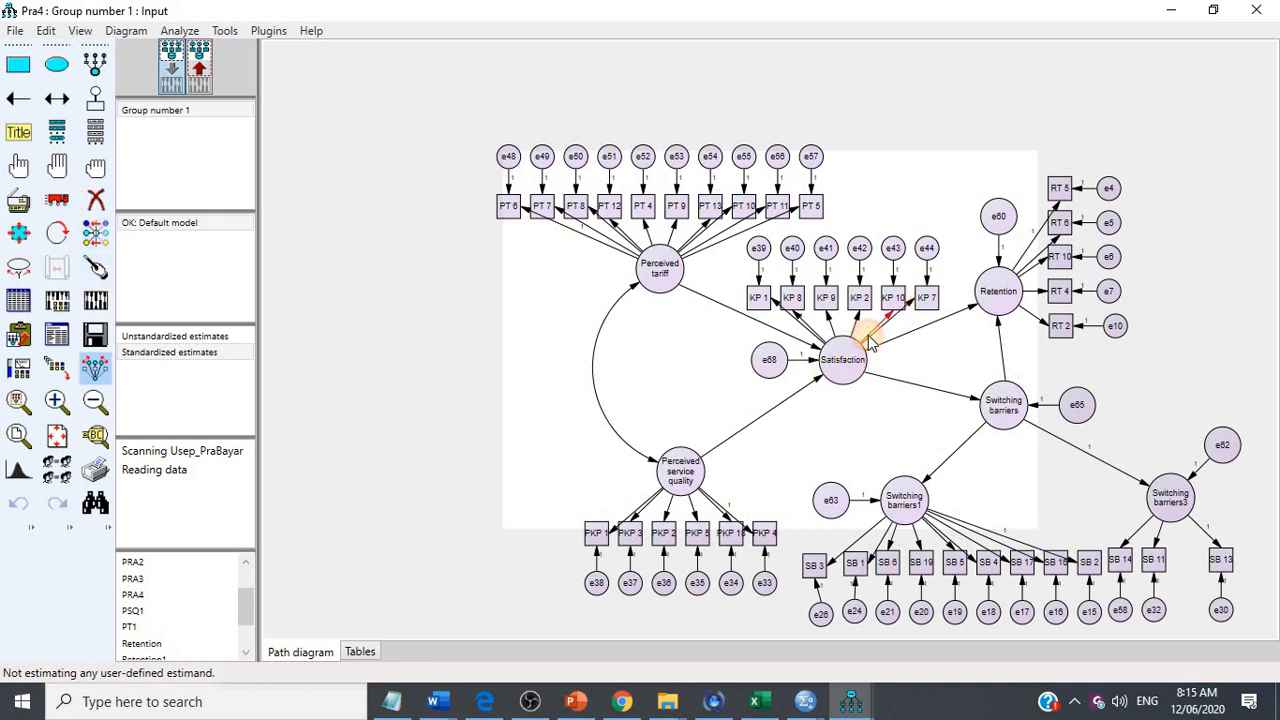
click(57, 200)
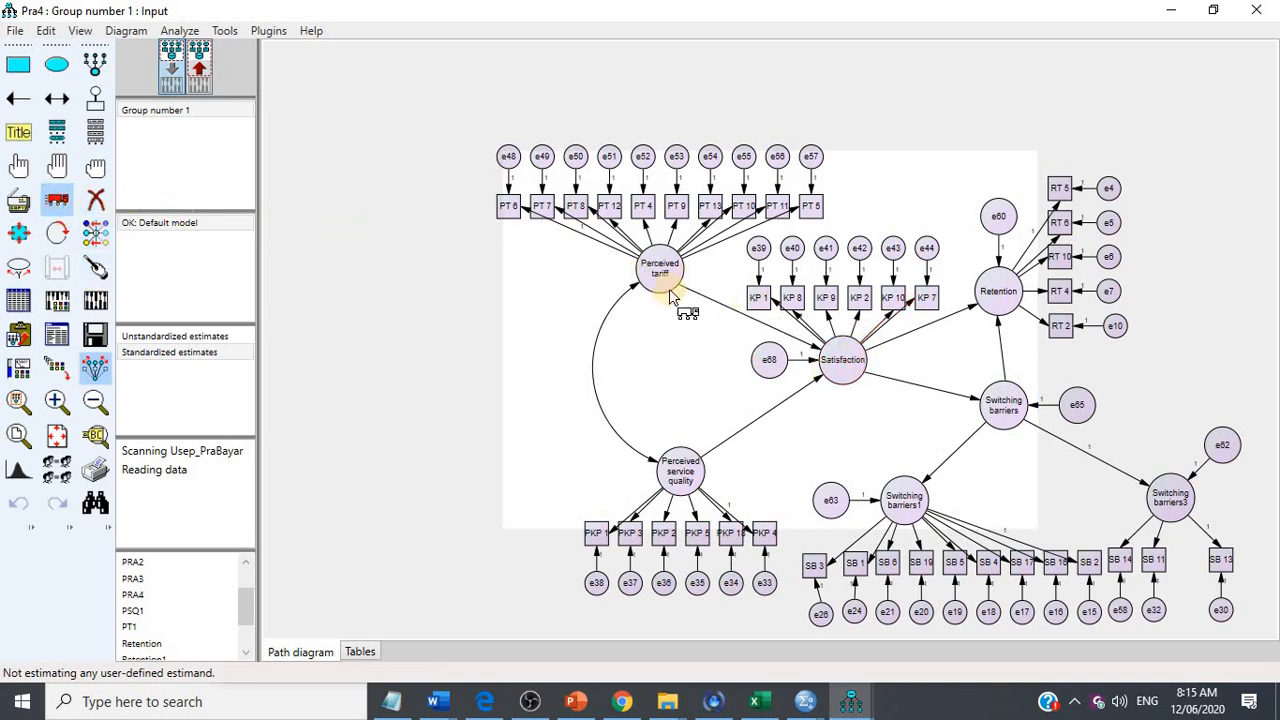
drag(643, 280, 567, 278)
drag(686, 466, 587, 488)
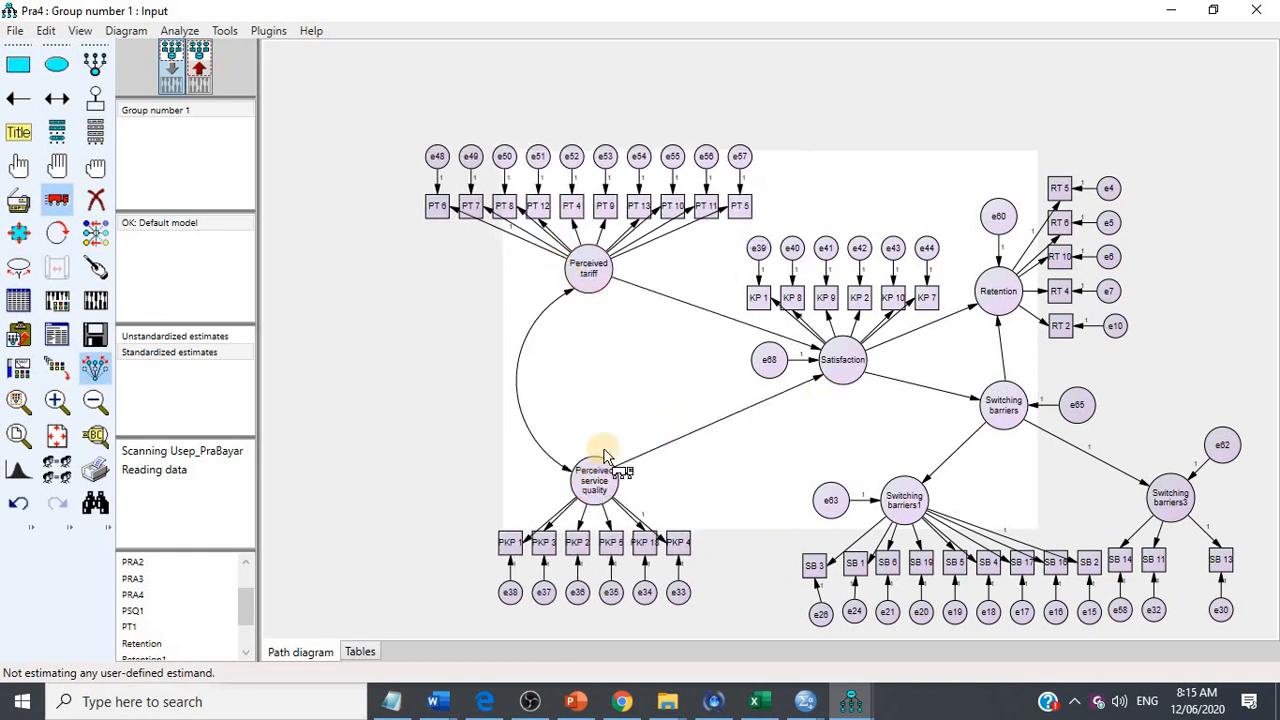
click(200, 62)
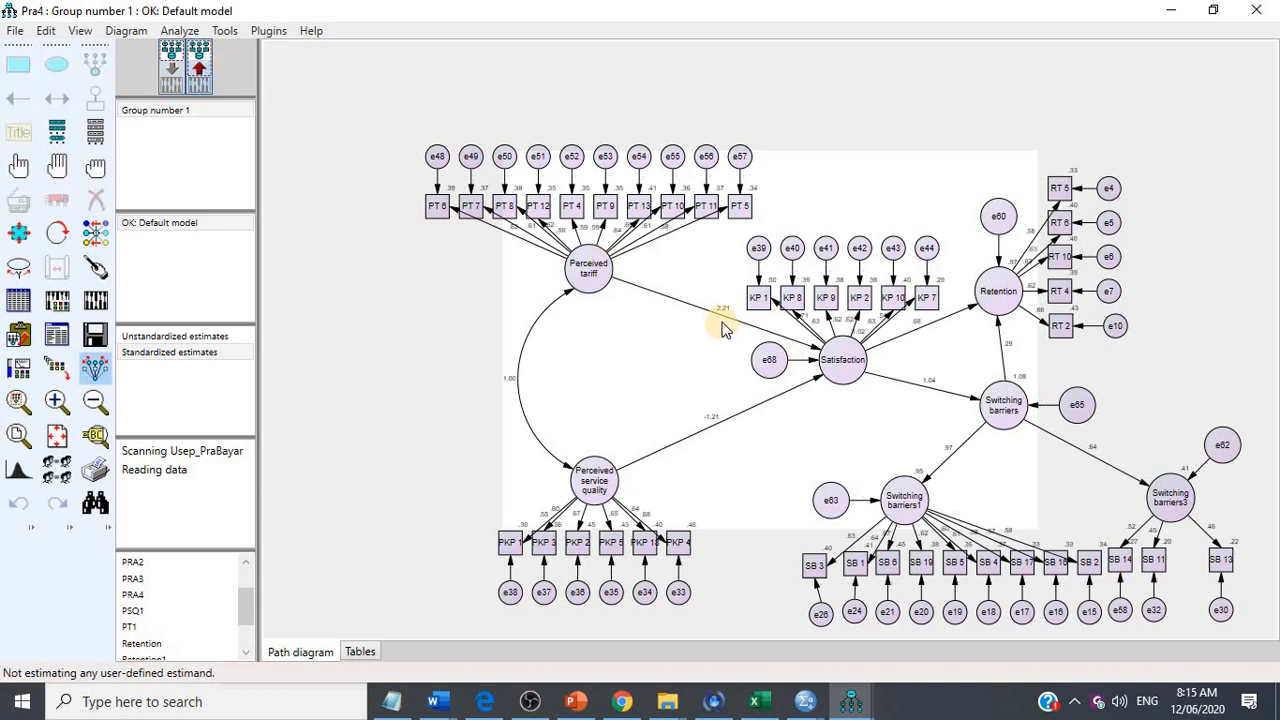
click(190, 357)
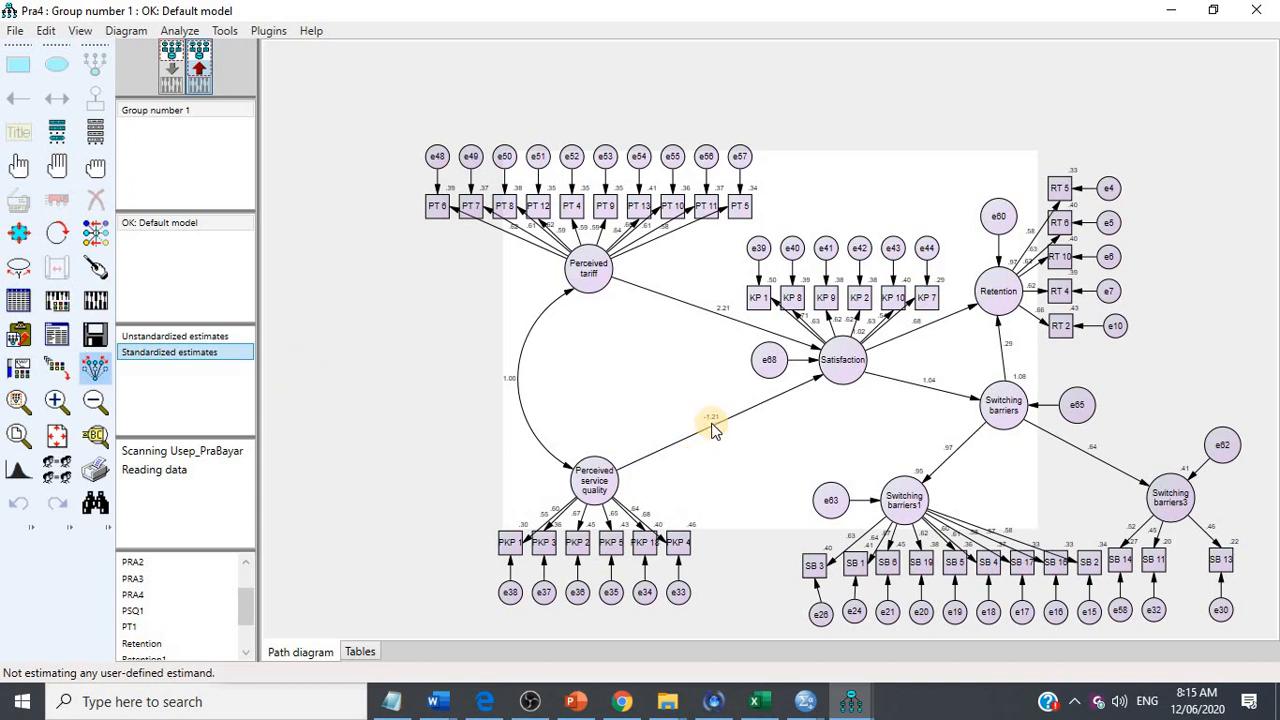
scroll(712, 428, up, 3)
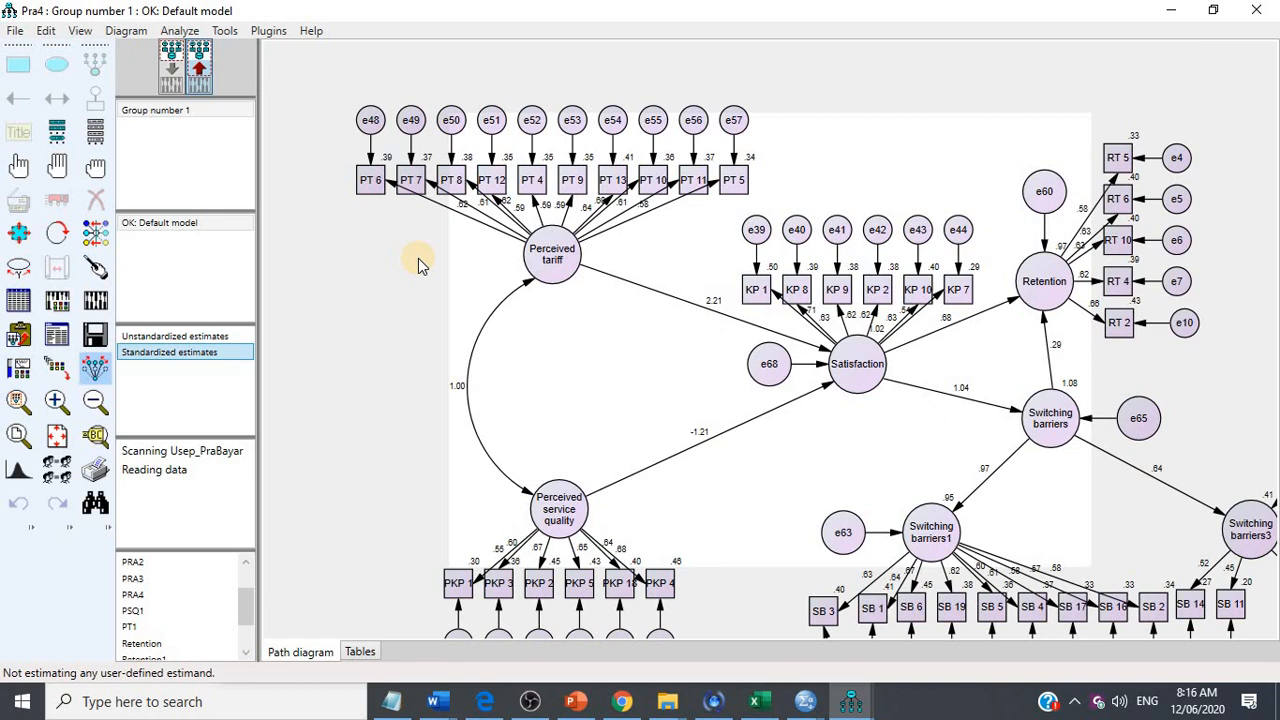
Step: Set the regression weight label a on the paths from Perceived tariff to Satisfaction and from Switching barriers to Retention
click(168, 76)
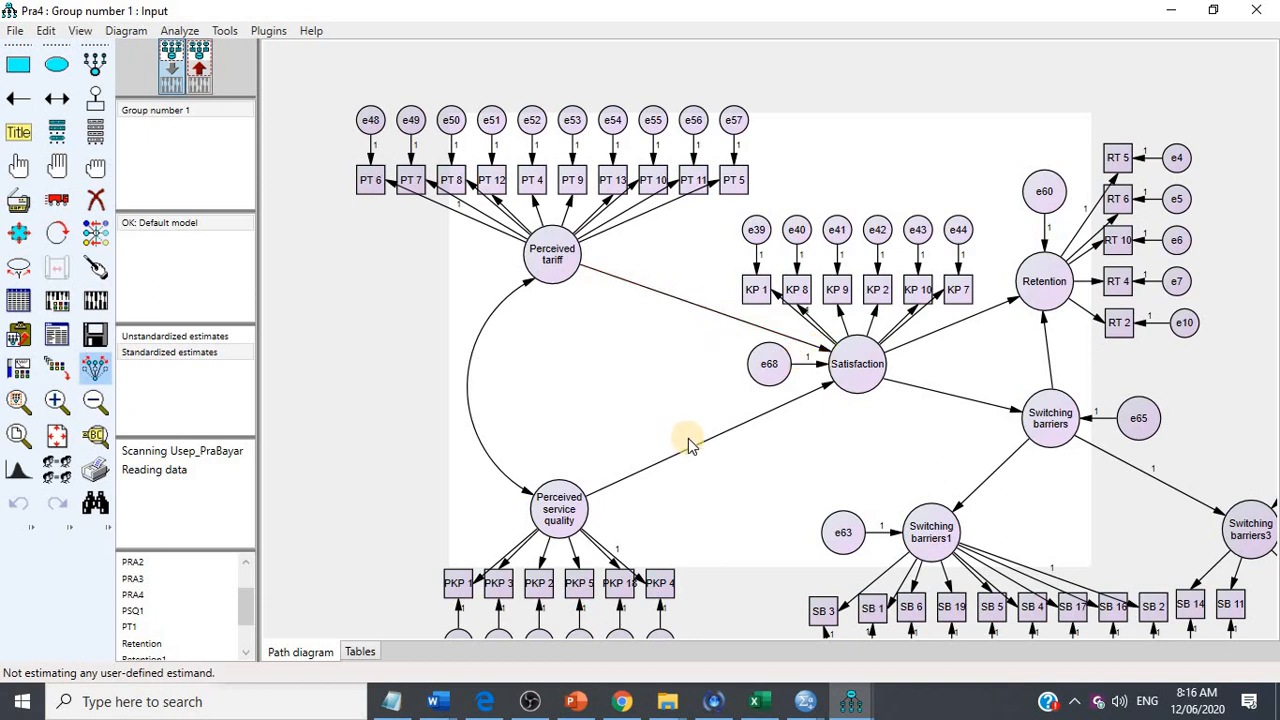
double_click(820, 355)
click(155, 396)
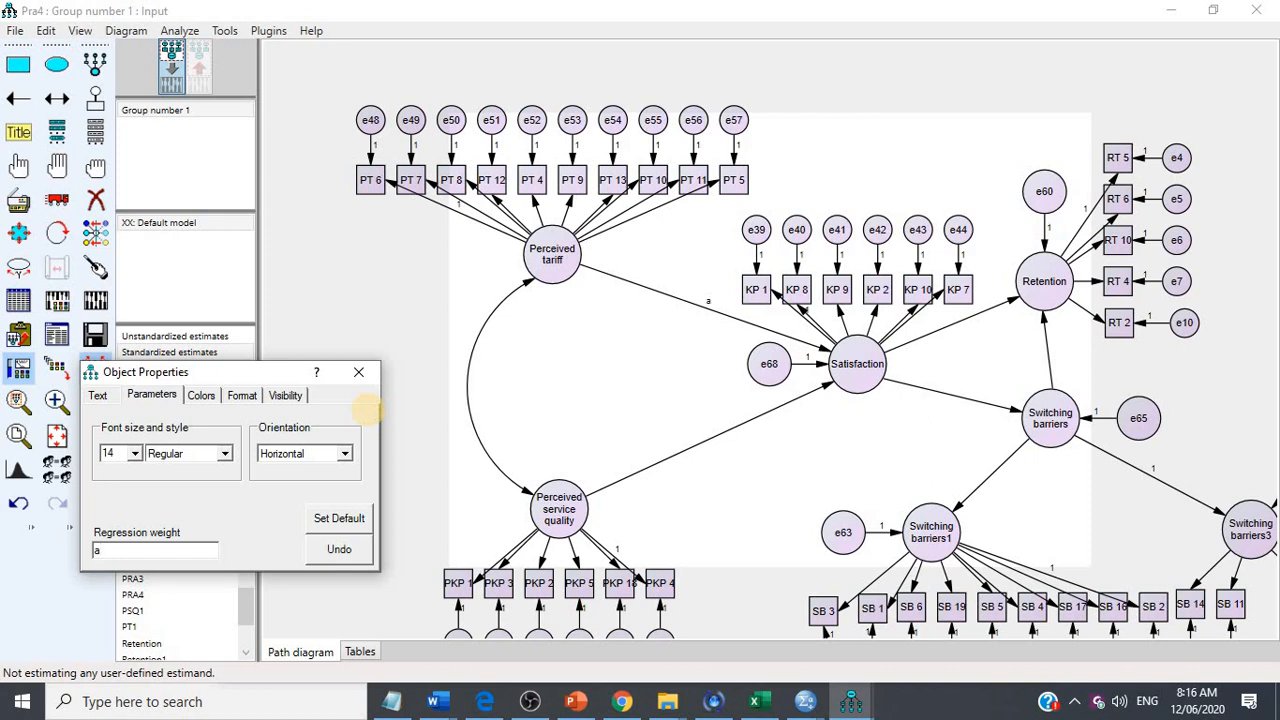
click(1045, 332)
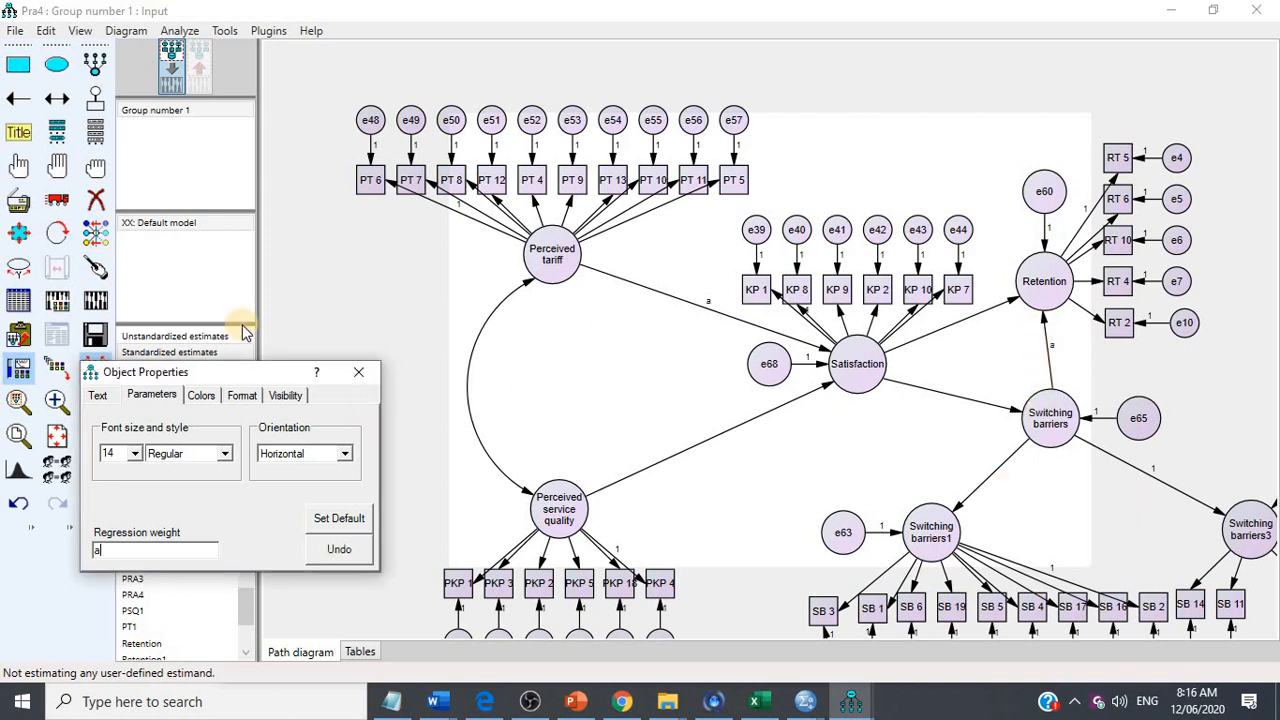
Step: Recalculate the estimates with the equal-weight constraint and show the output diagram, moving the object properties dialog out of the way
click(100, 297)
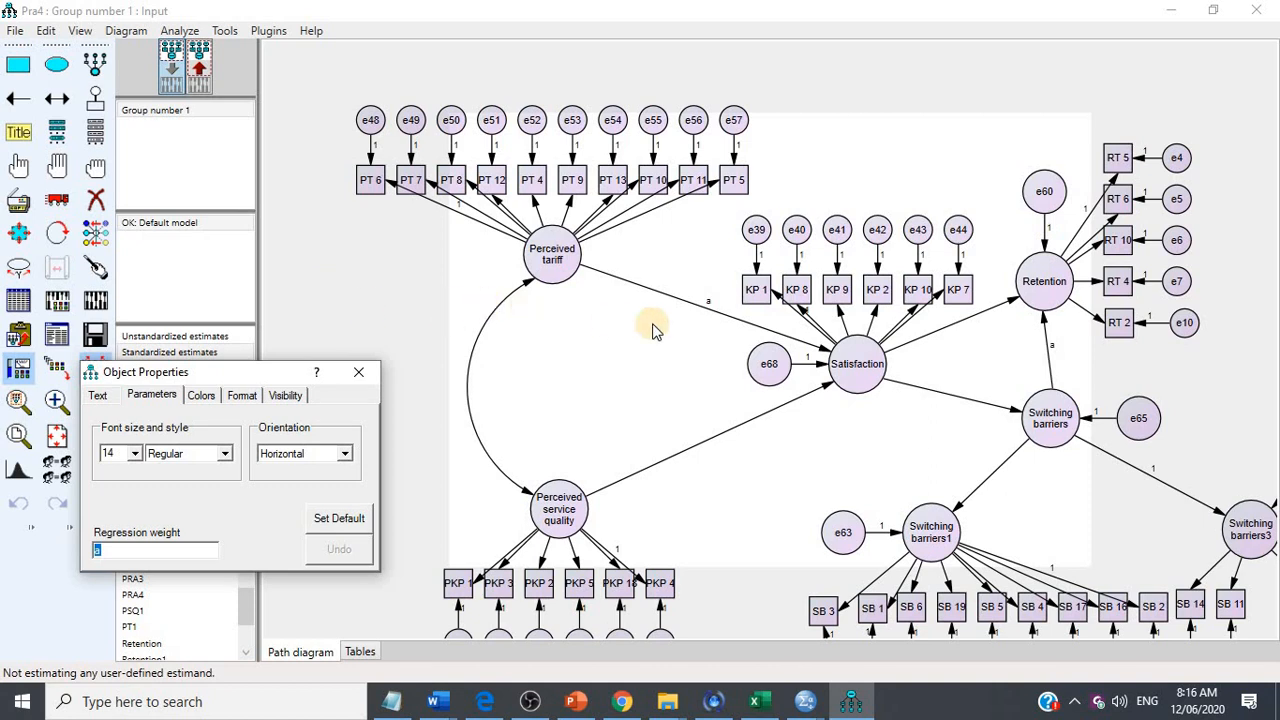
click(203, 70)
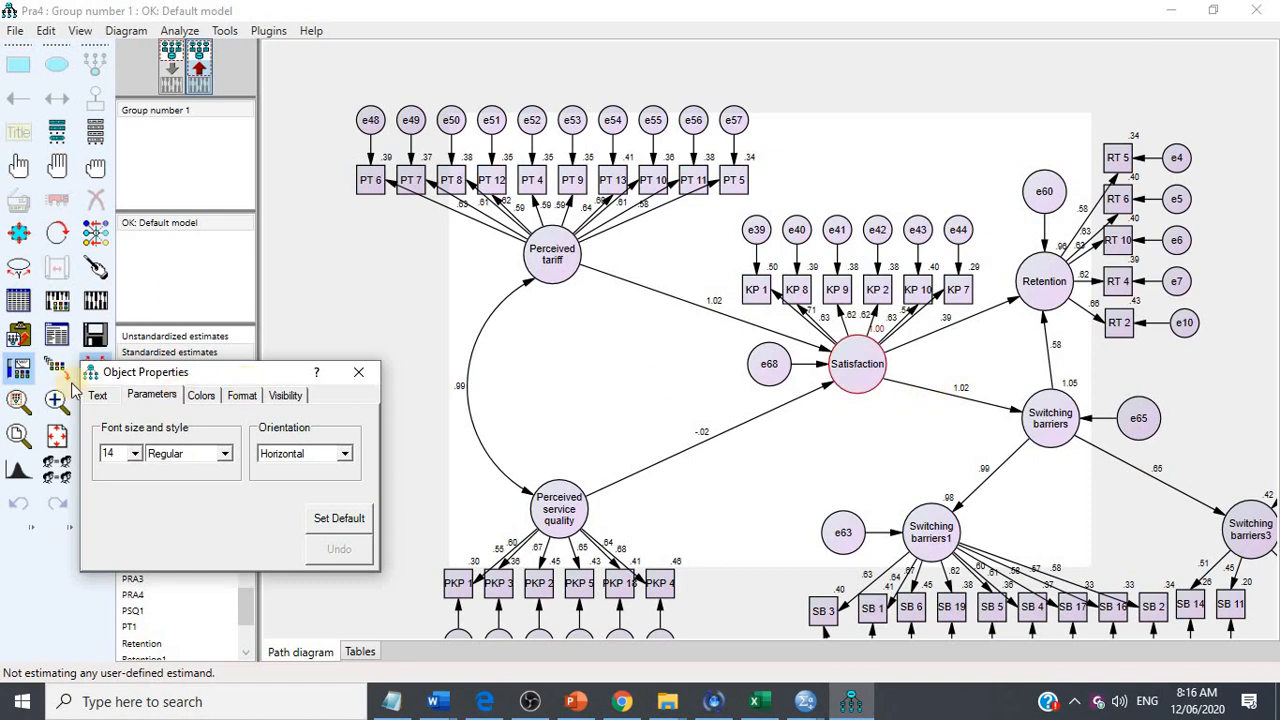
drag(226, 372, 224, 436)
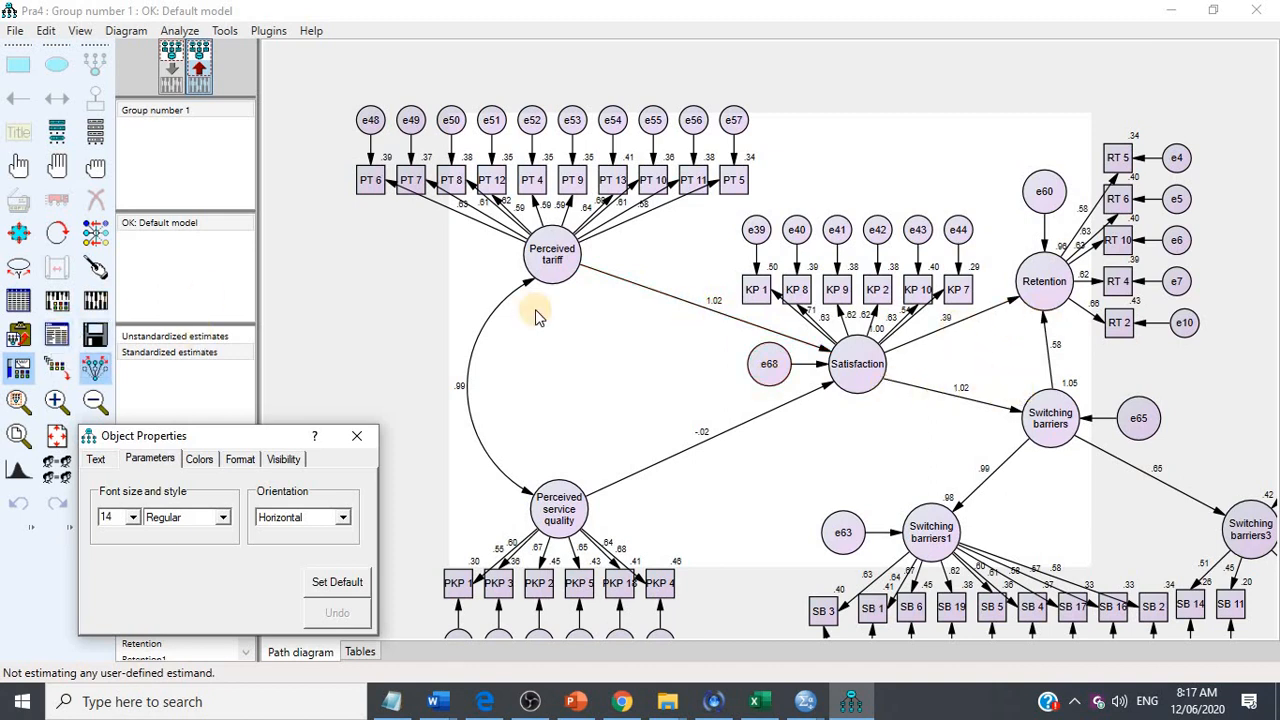
Step: Check the model fit summary and the regression weights of the constrained model in the text output
click(50, 338)
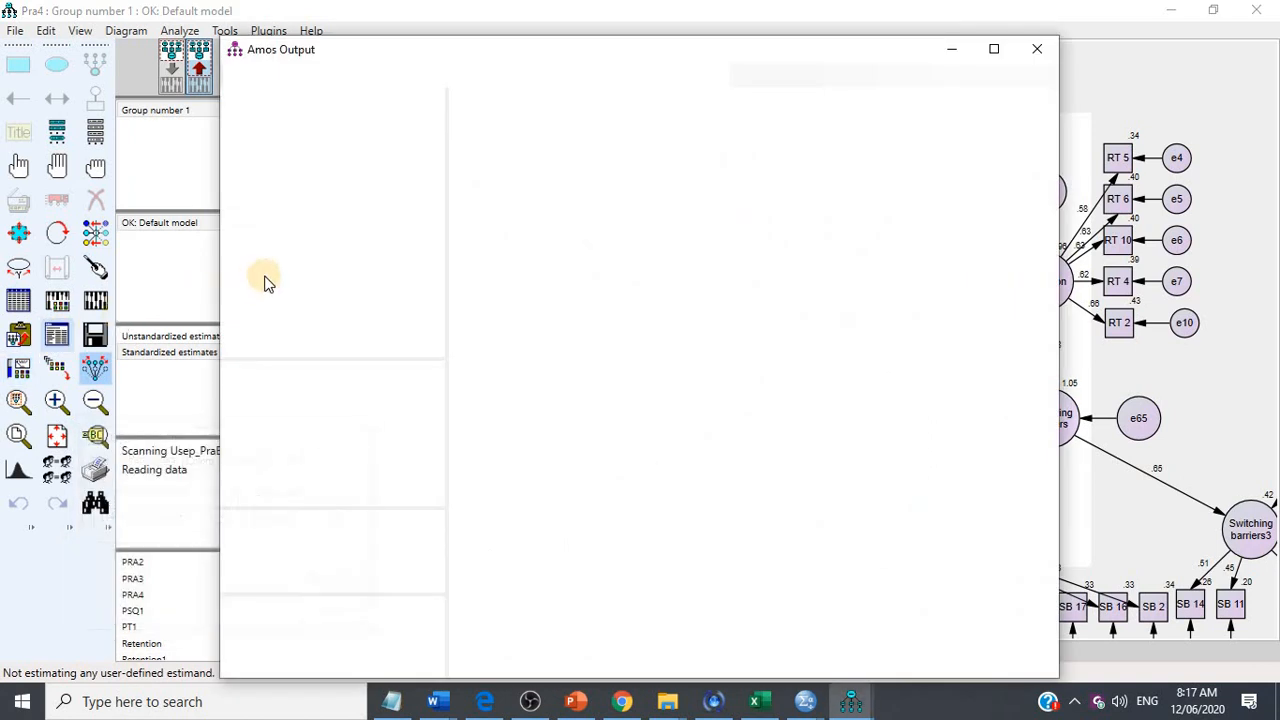
click(278, 249)
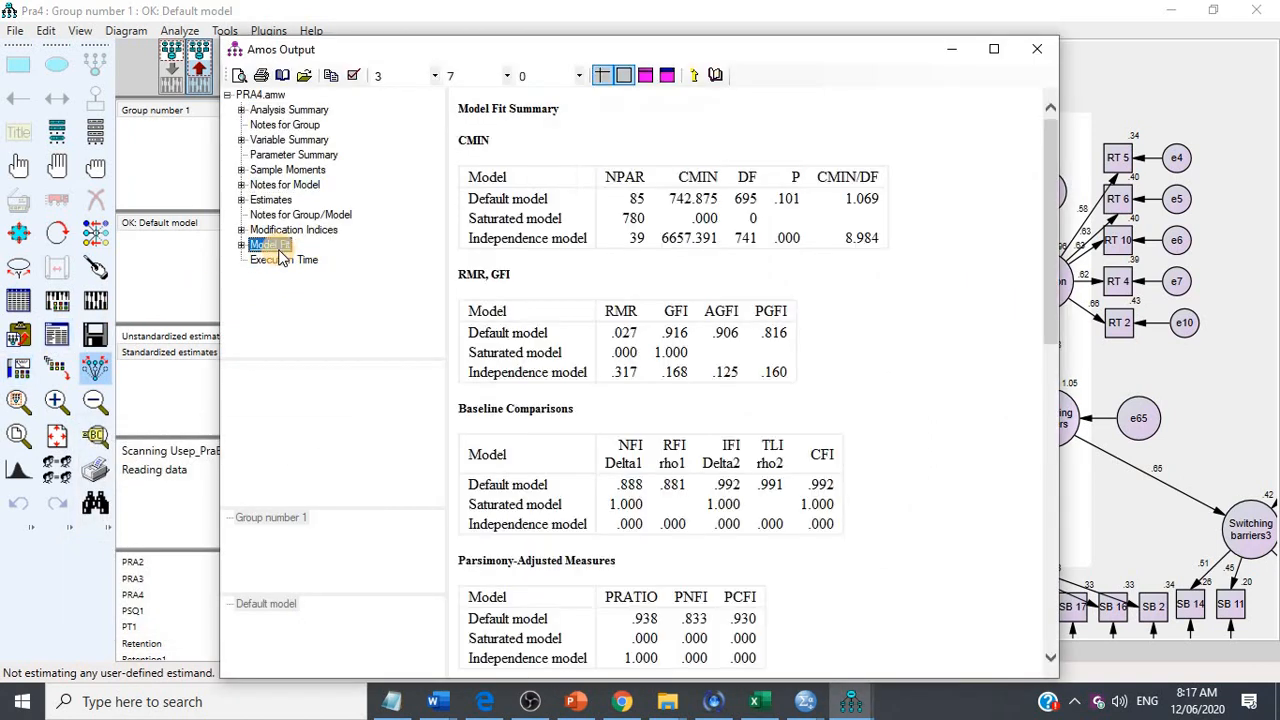
click(271, 199)
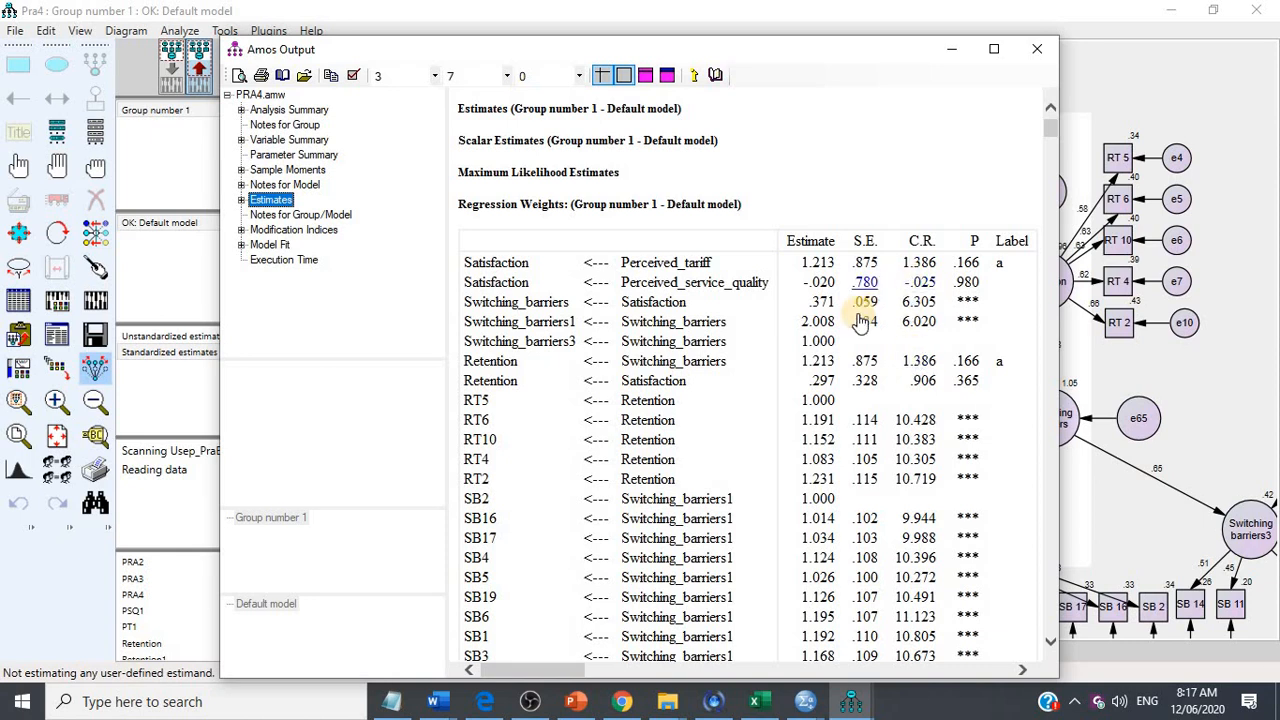
click(1213, 388)
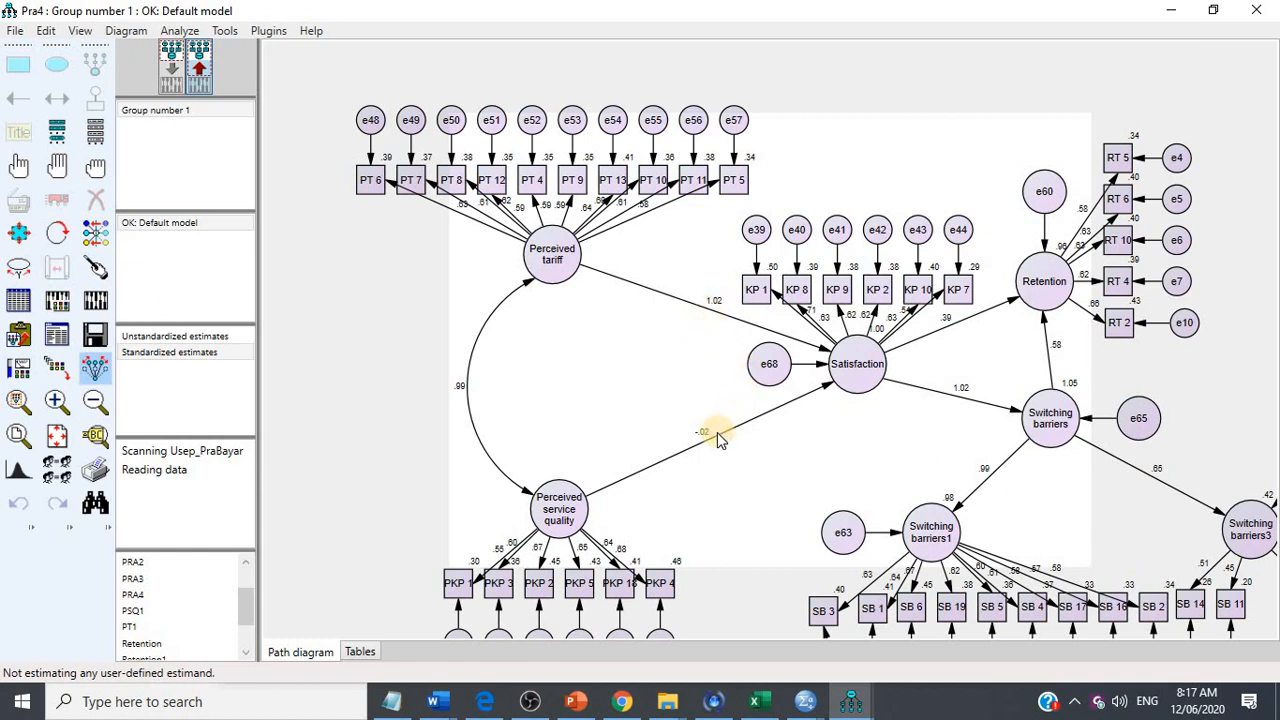
Step: Label the Perceived service quality to Satisfaction, Satisfaction to Retention and Satisfaction to Switching barriers paths a, and clear the Switching barriers to Retention label
click(172, 70)
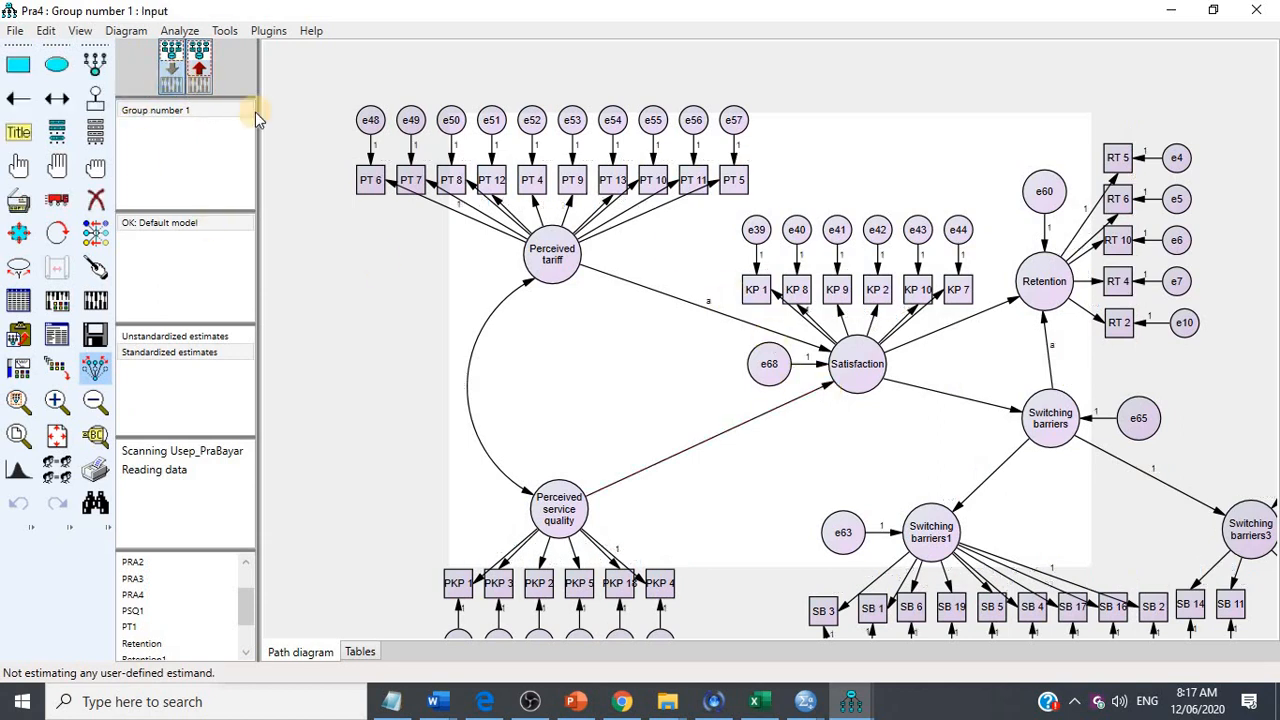
double_click(828, 390)
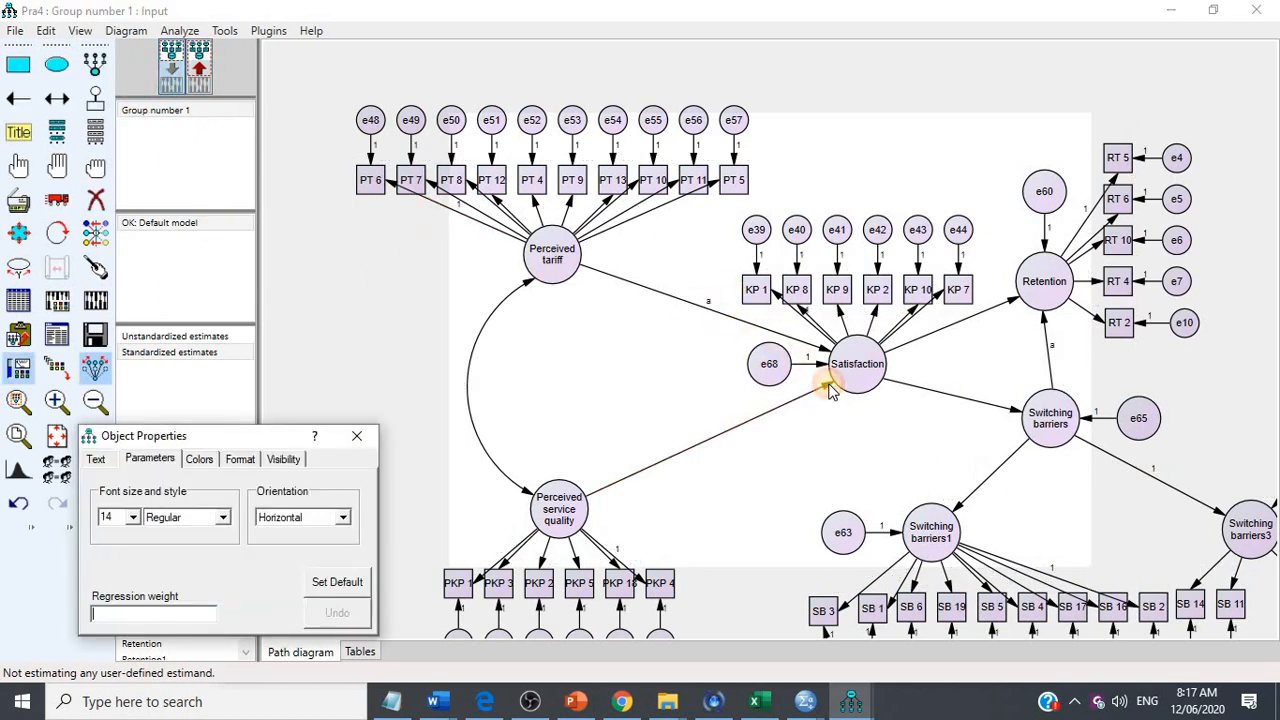
text(a)
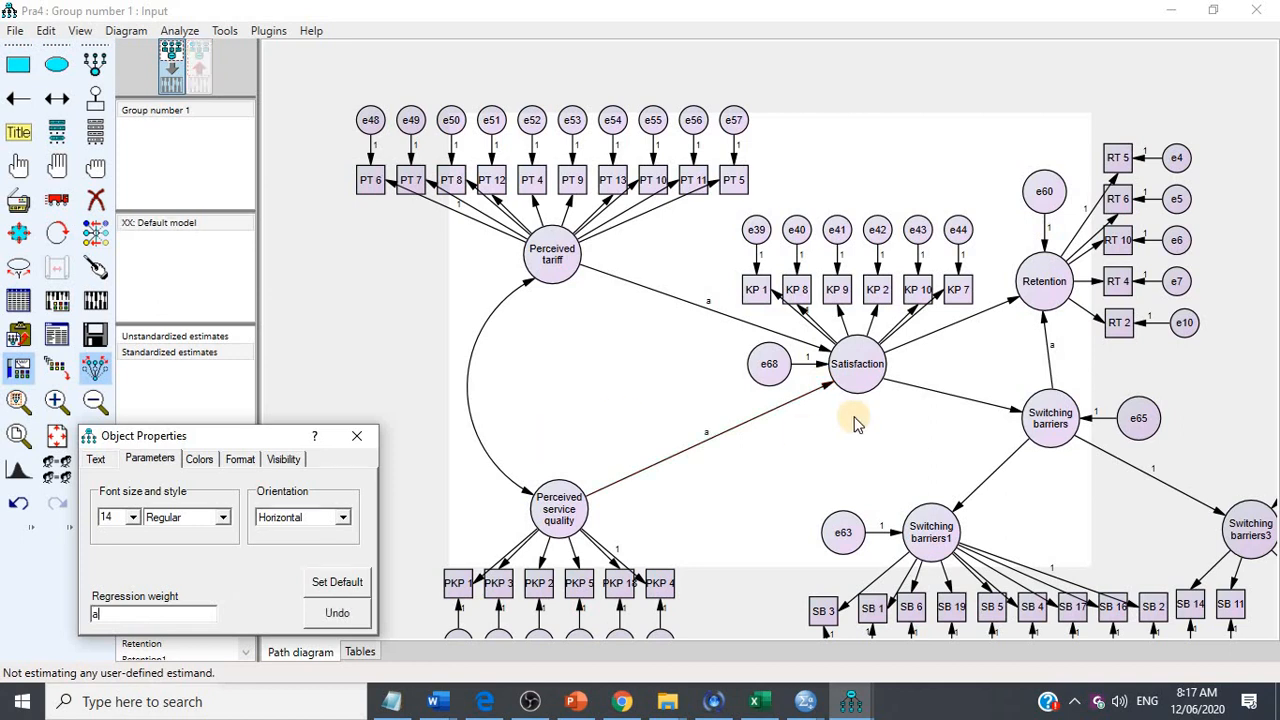
click(1012, 303)
text(a)
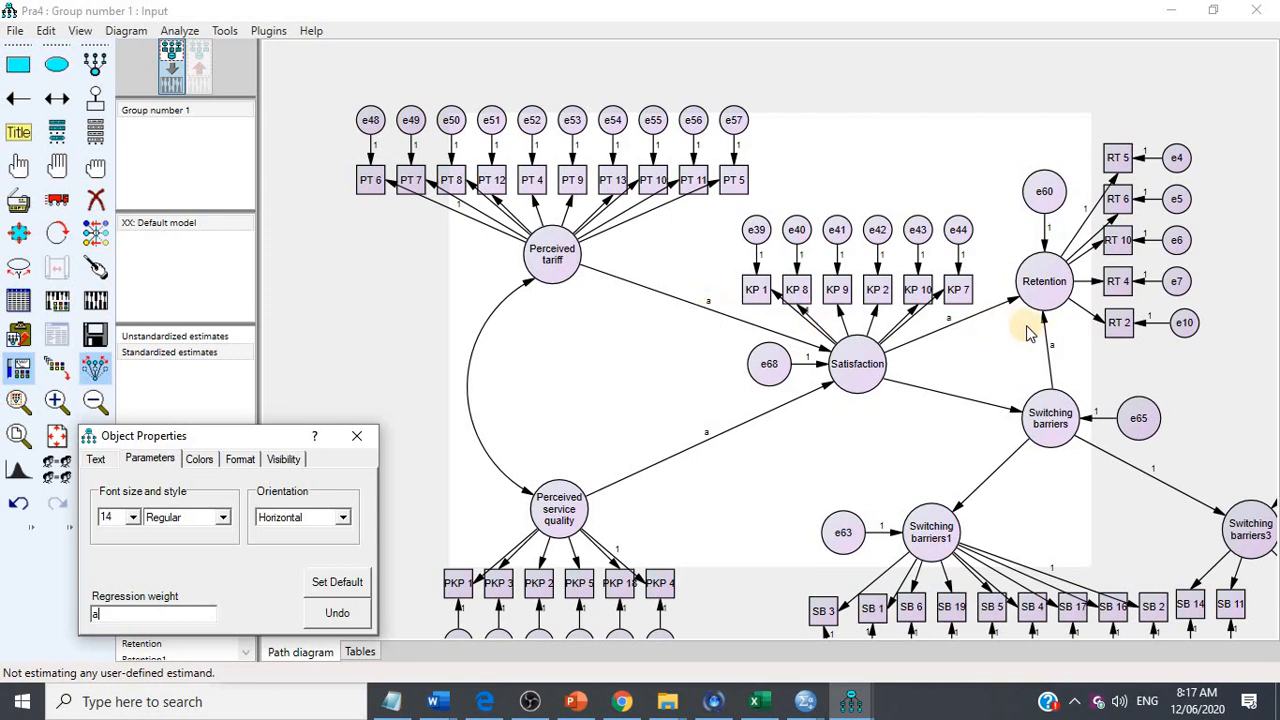
click(1012, 414)
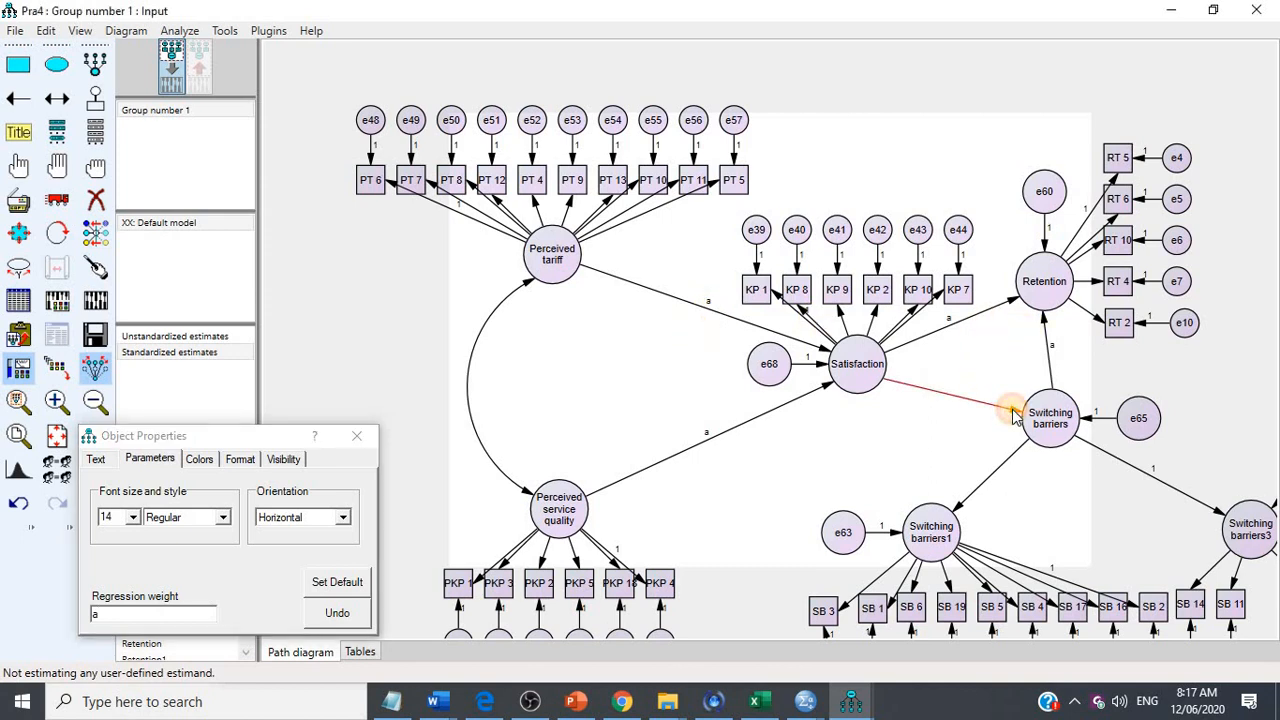
text(a)
click(1045, 323)
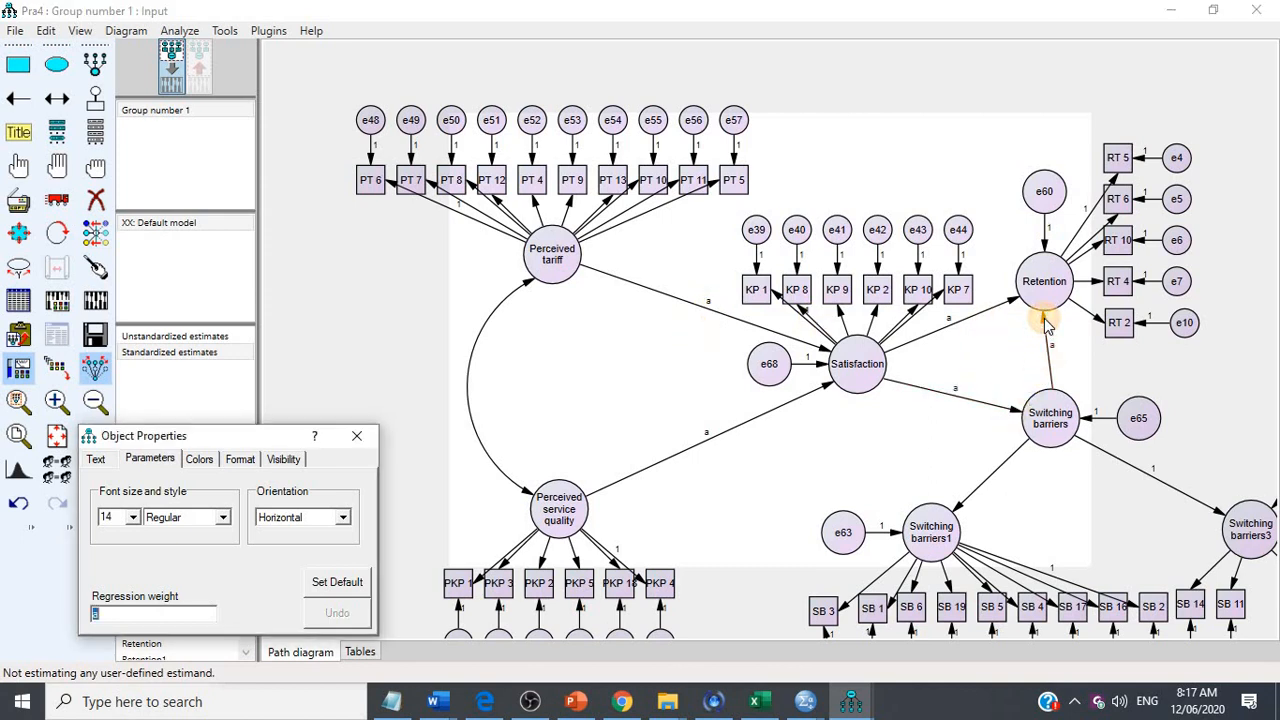
key(BackSpace)
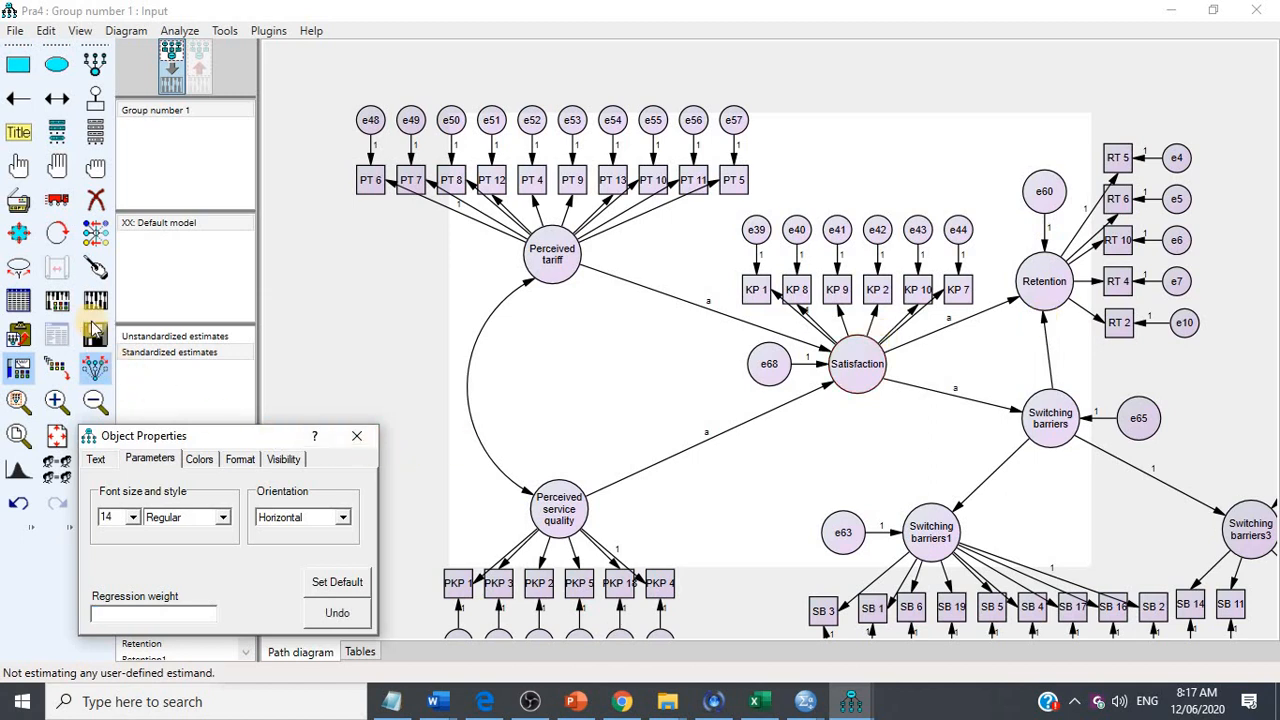
Step: Recalculate the relabelled model, check its model fit and regression weights in the text output, and show the output diagram
click(95, 302)
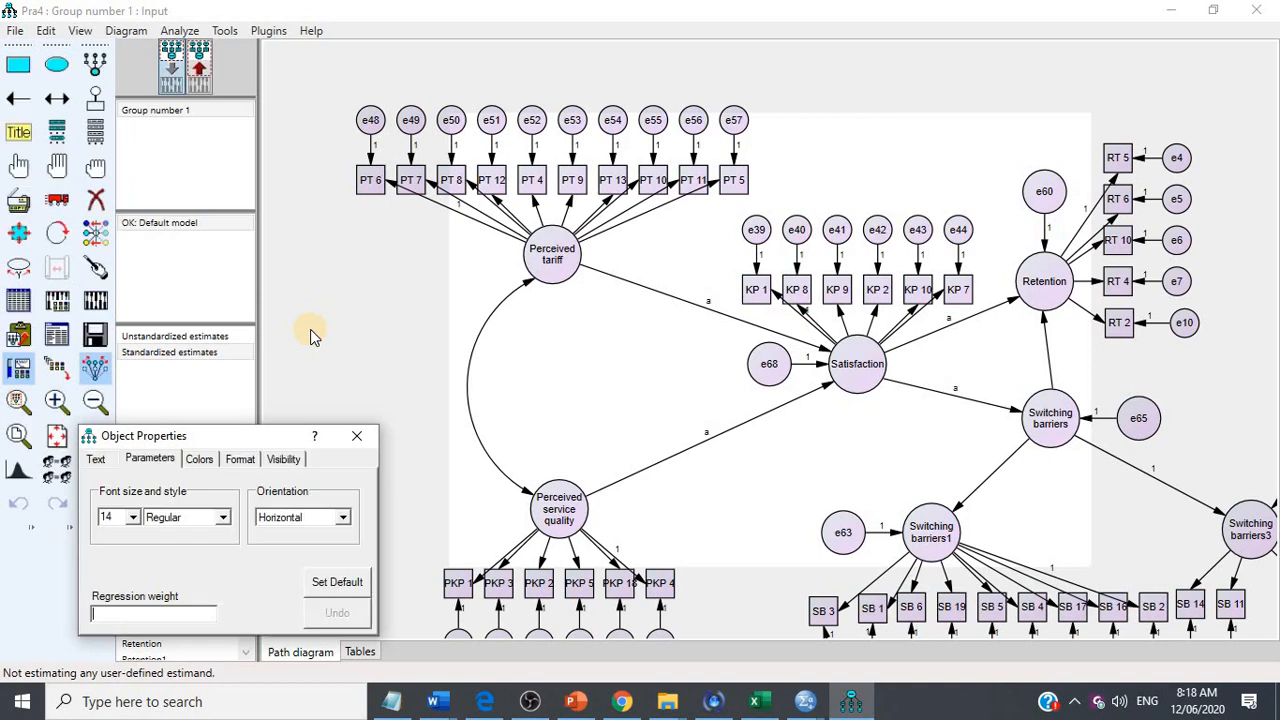
click(88, 336)
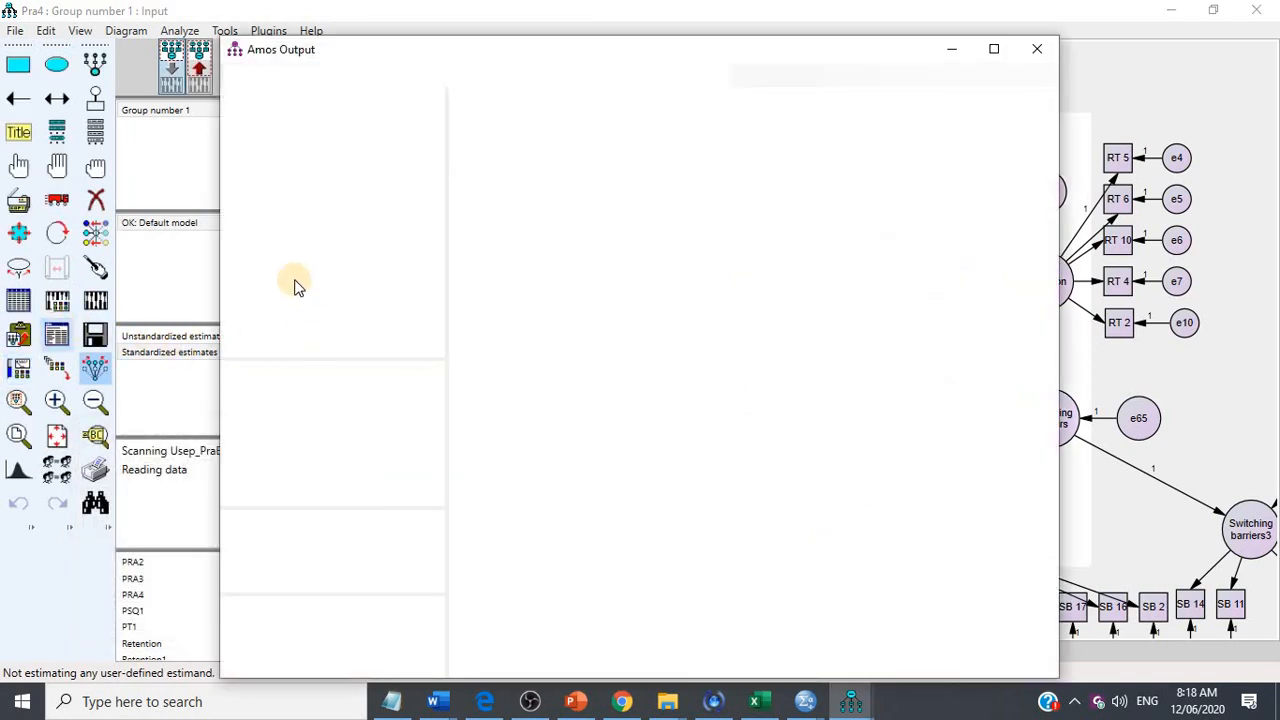
click(278, 248)
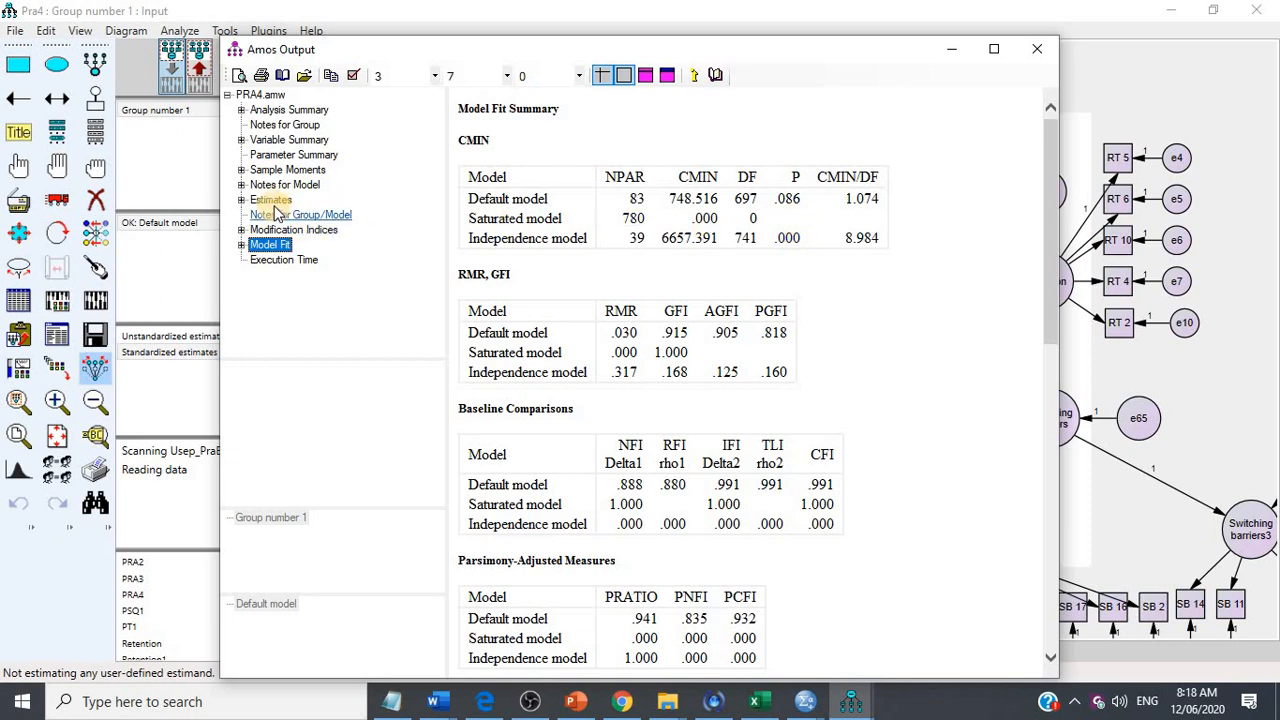
click(271, 202)
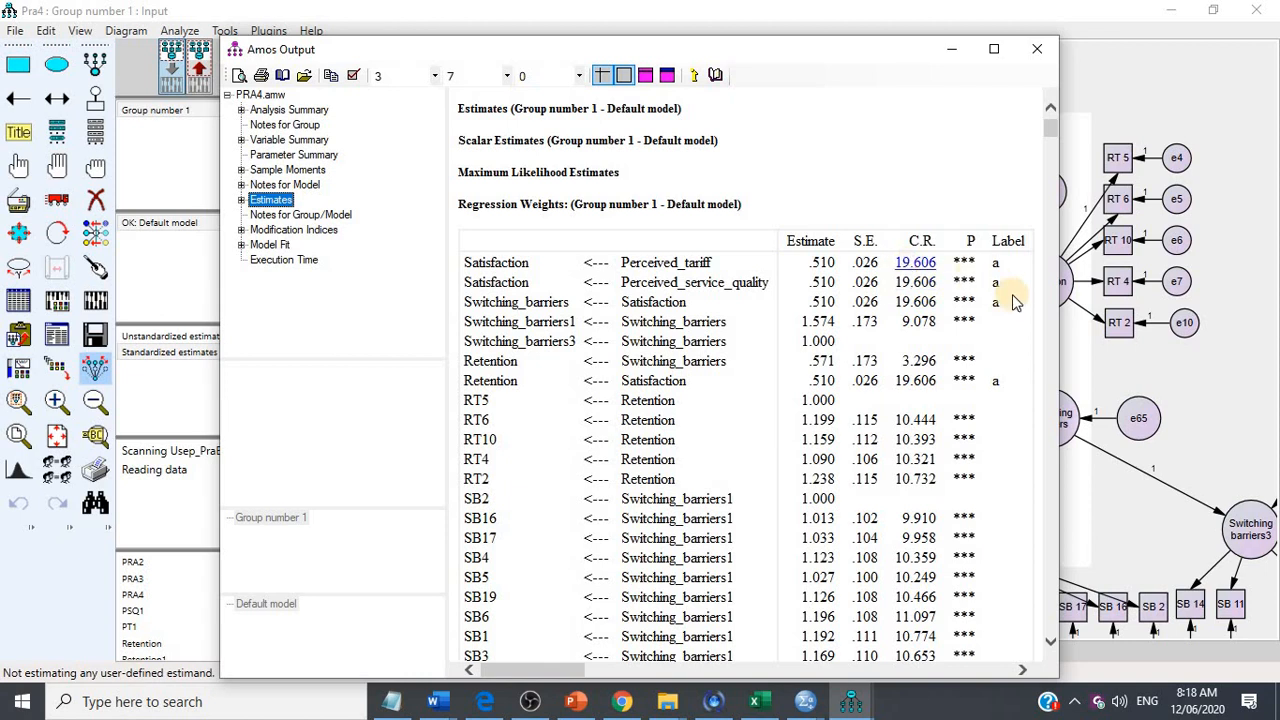
click(1168, 365)
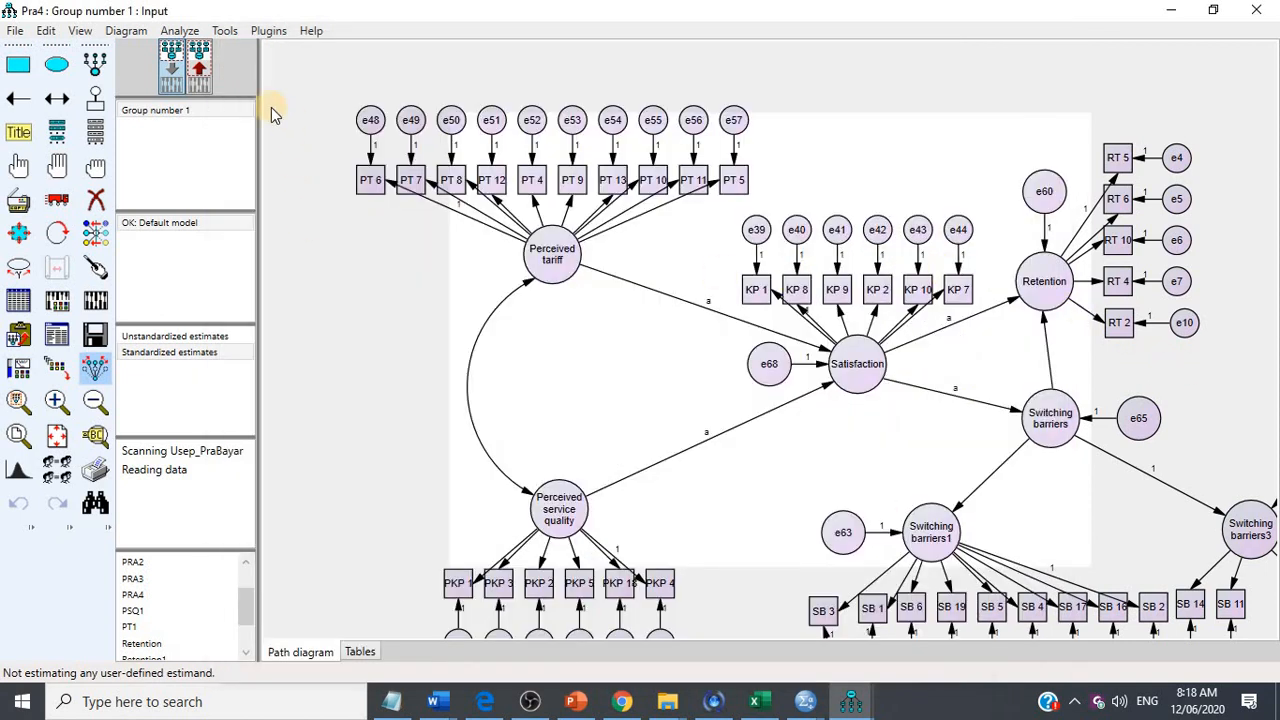
click(203, 73)
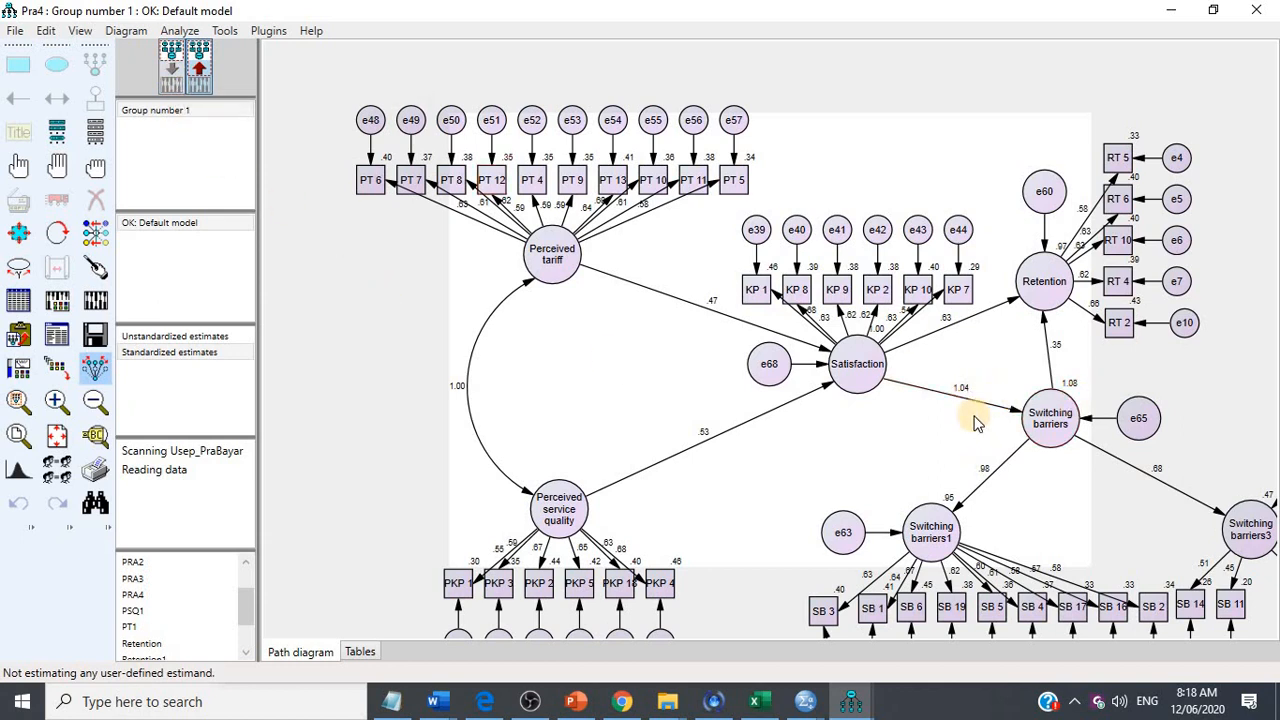
Step: Clear the regression weight label on the Satisfaction to Switching barriers path, recalculate the estimates and show the output diagram
click(176, 78)
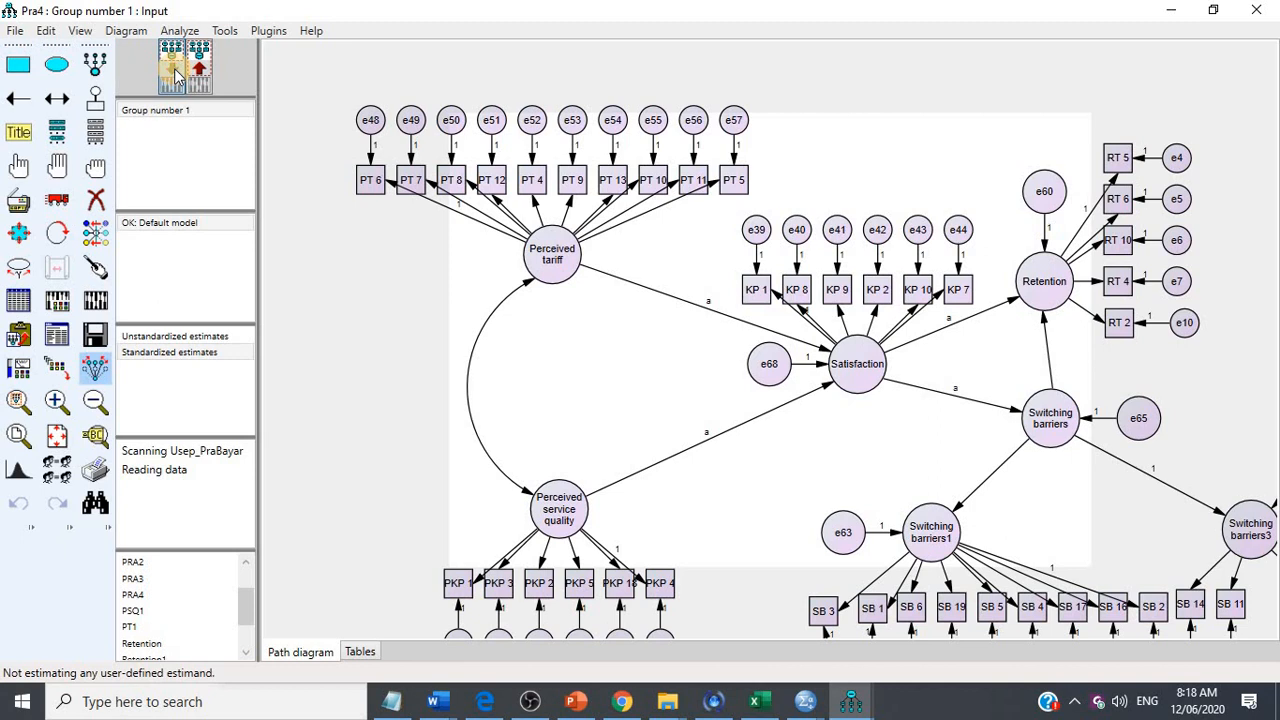
double_click(1015, 413)
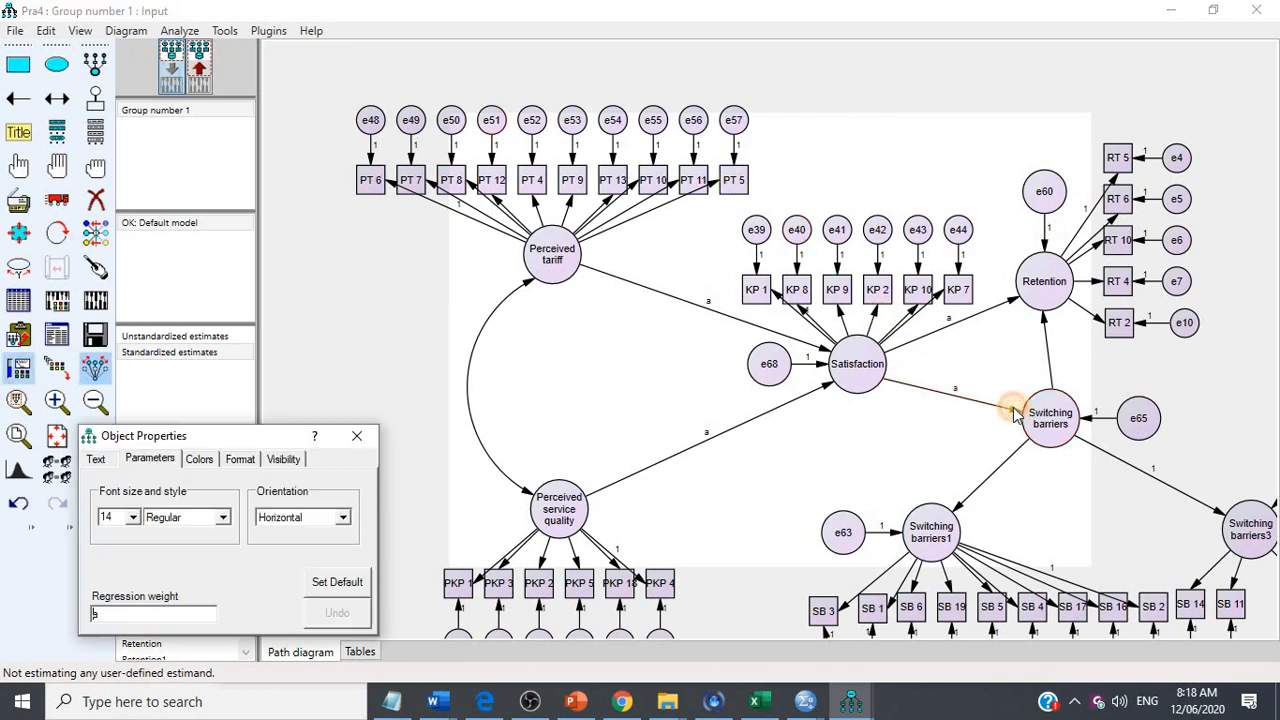
key(BackSpace)
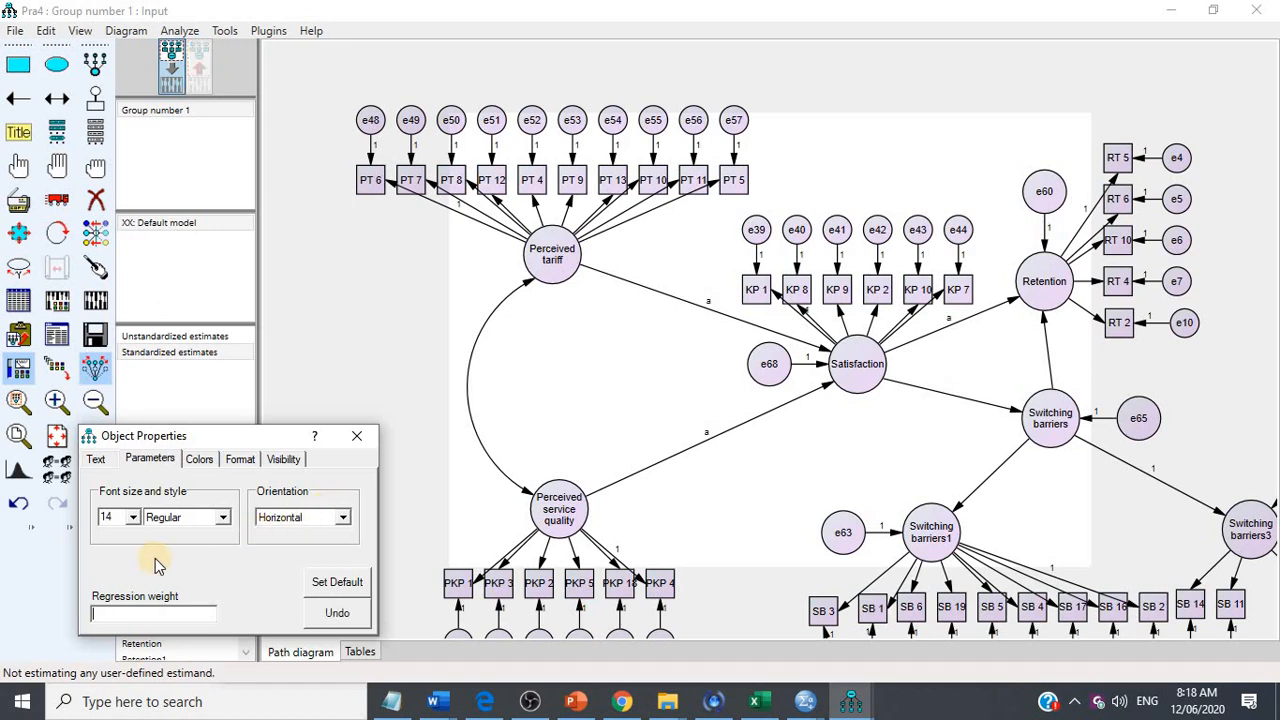
click(97, 300)
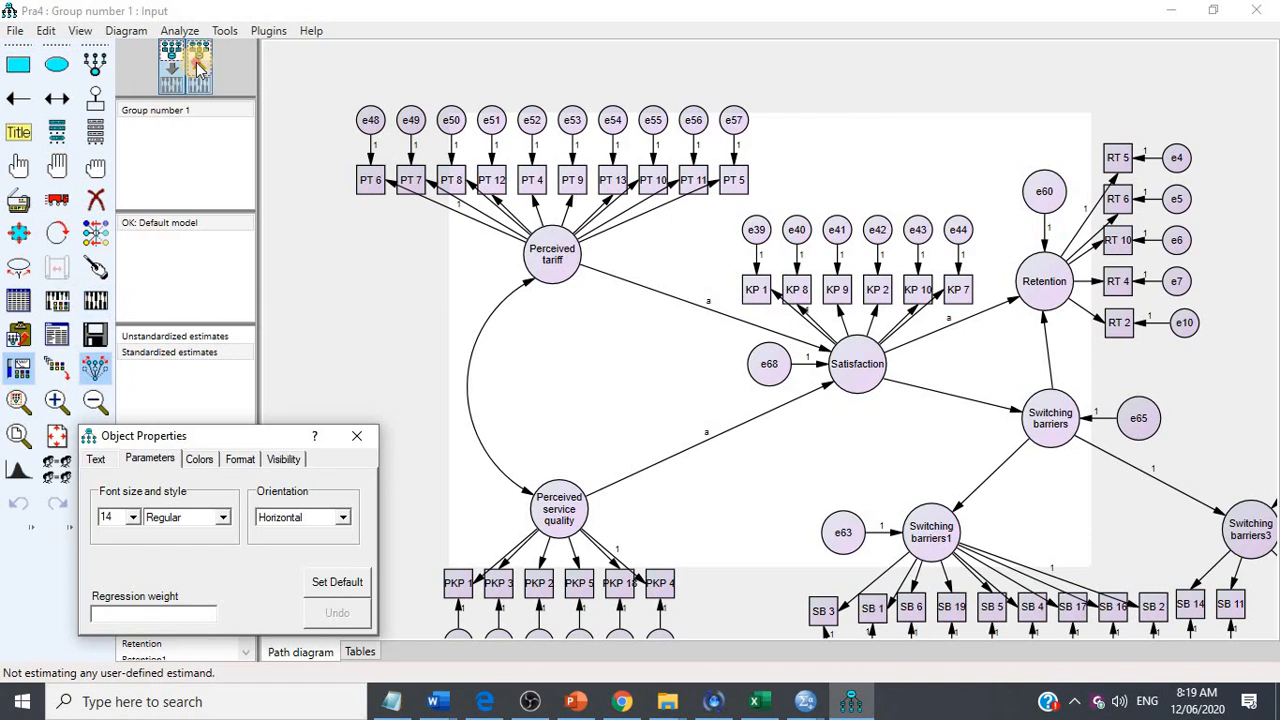
click(197, 67)
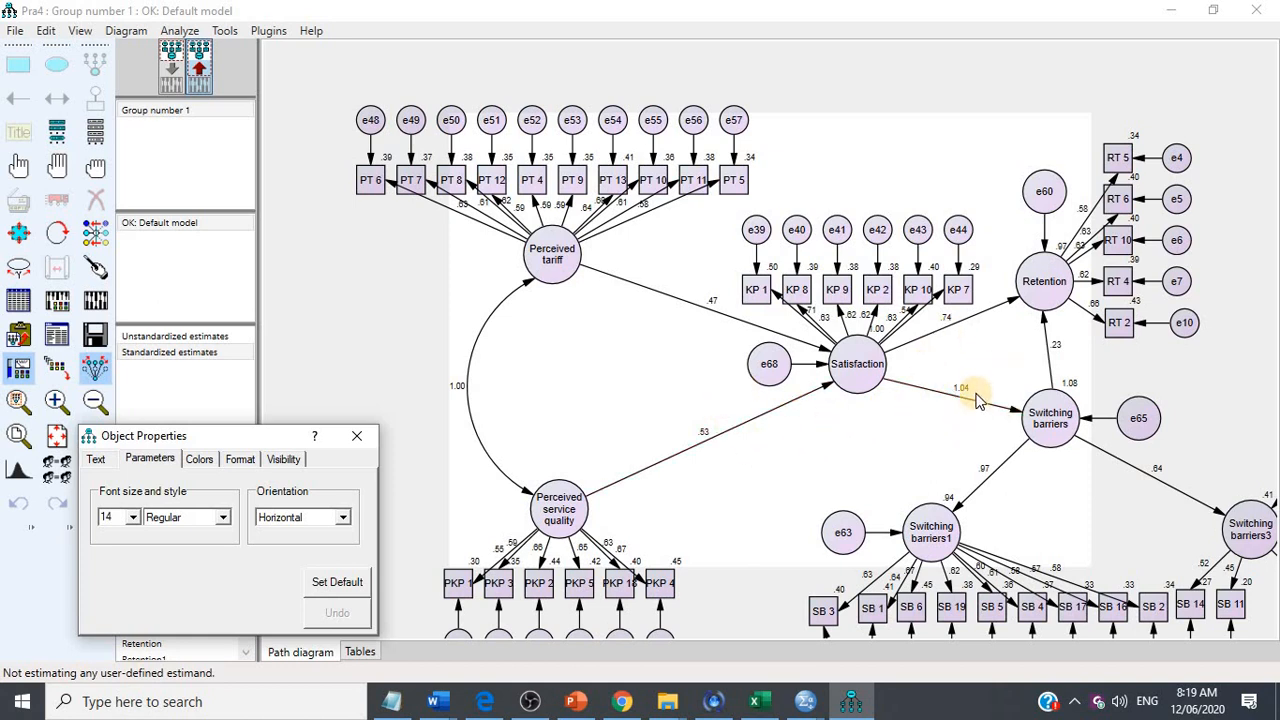
Step: Check the model fit summary and the structural regression weights in the text output
click(56, 335)
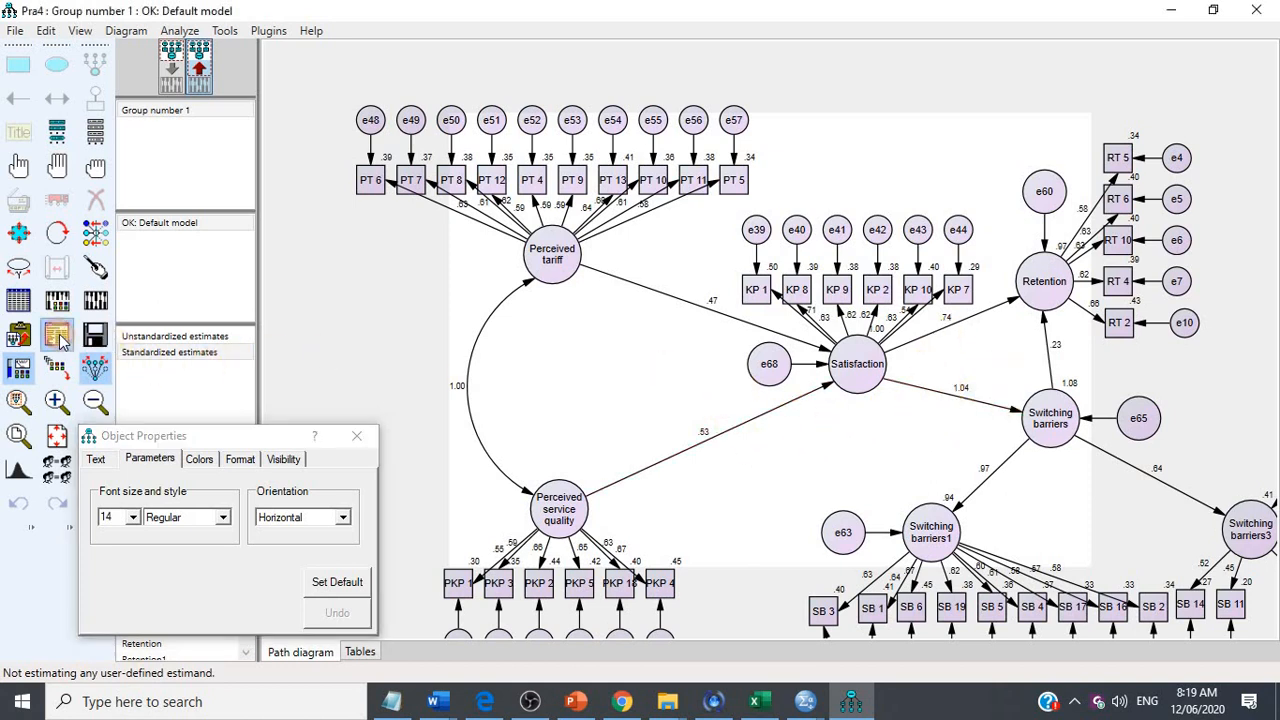
click(279, 248)
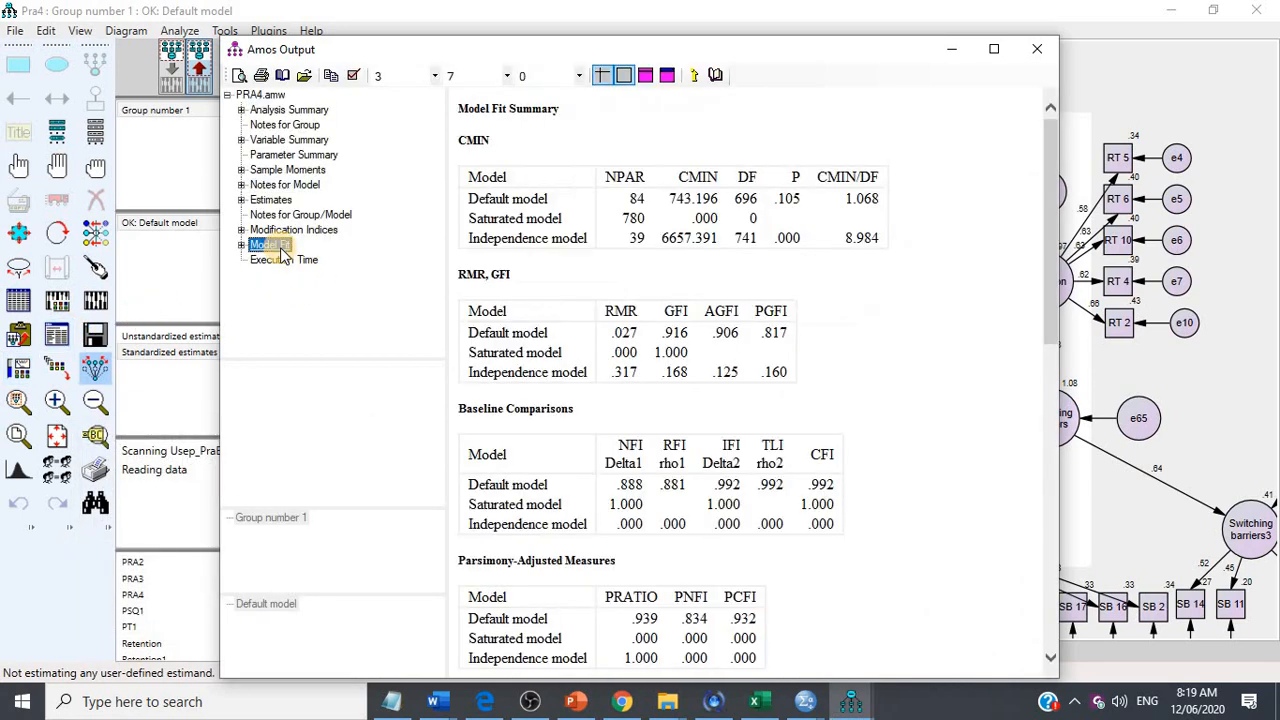
click(272, 200)
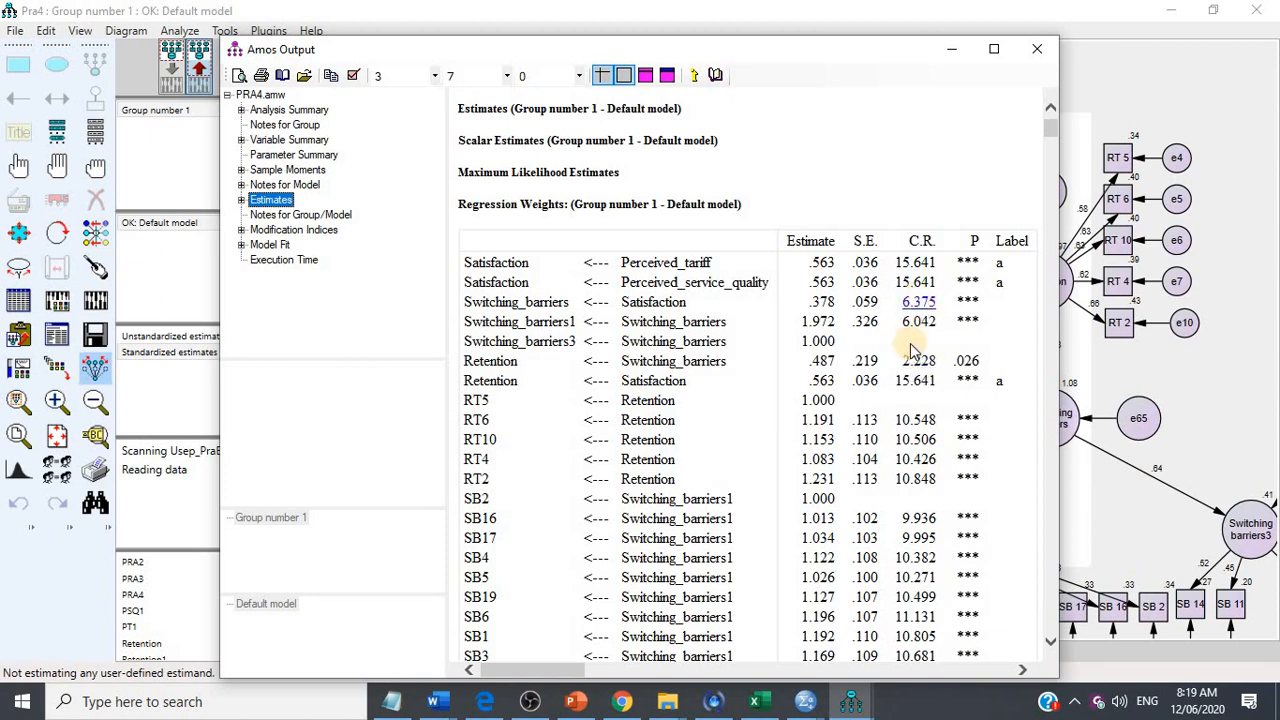
click(1228, 373)
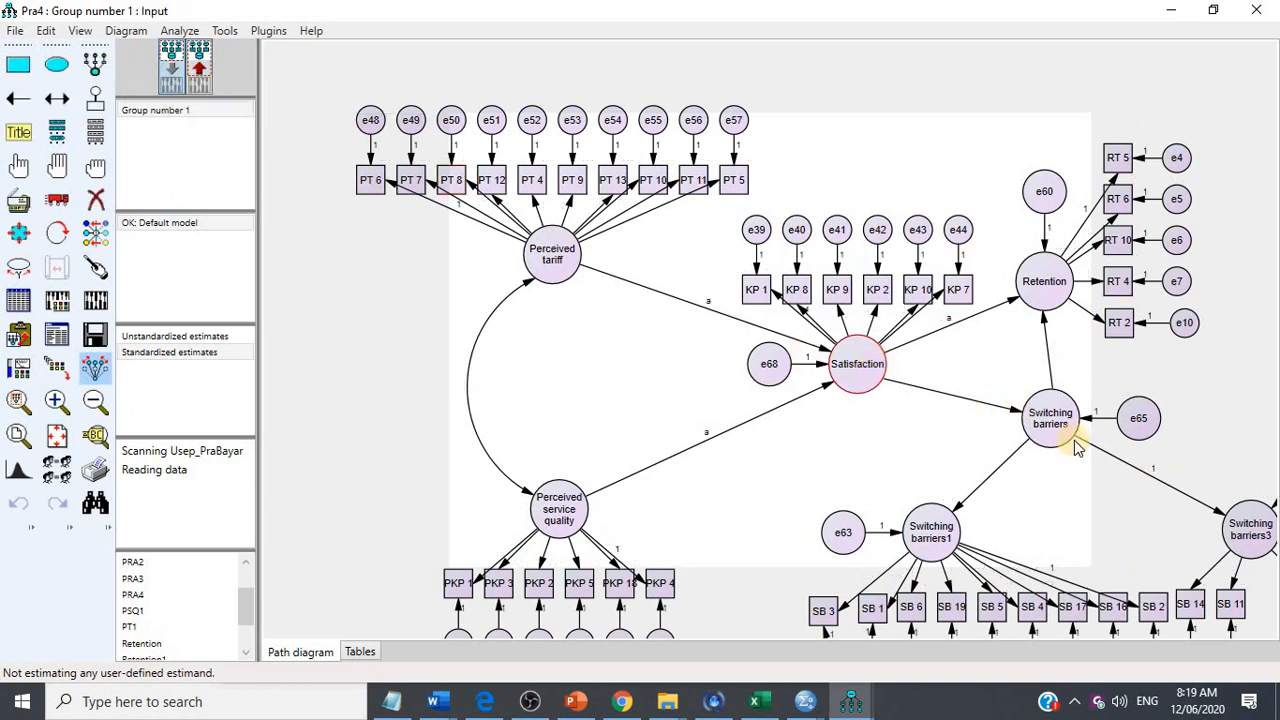
Step: Label the Satisfaction to Switching barriers and Switching barriers to Retention paths a, and recalculate the estimates
double_click(1016, 412)
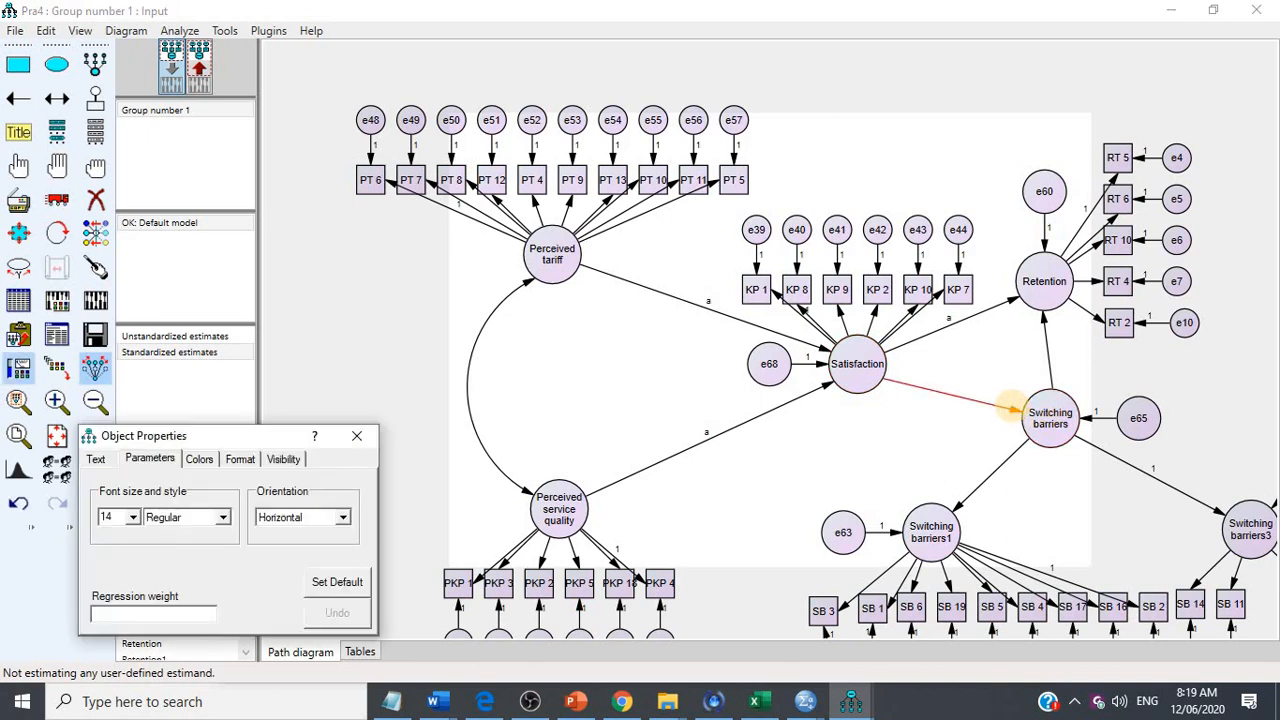
text(a)
click(1046, 326)
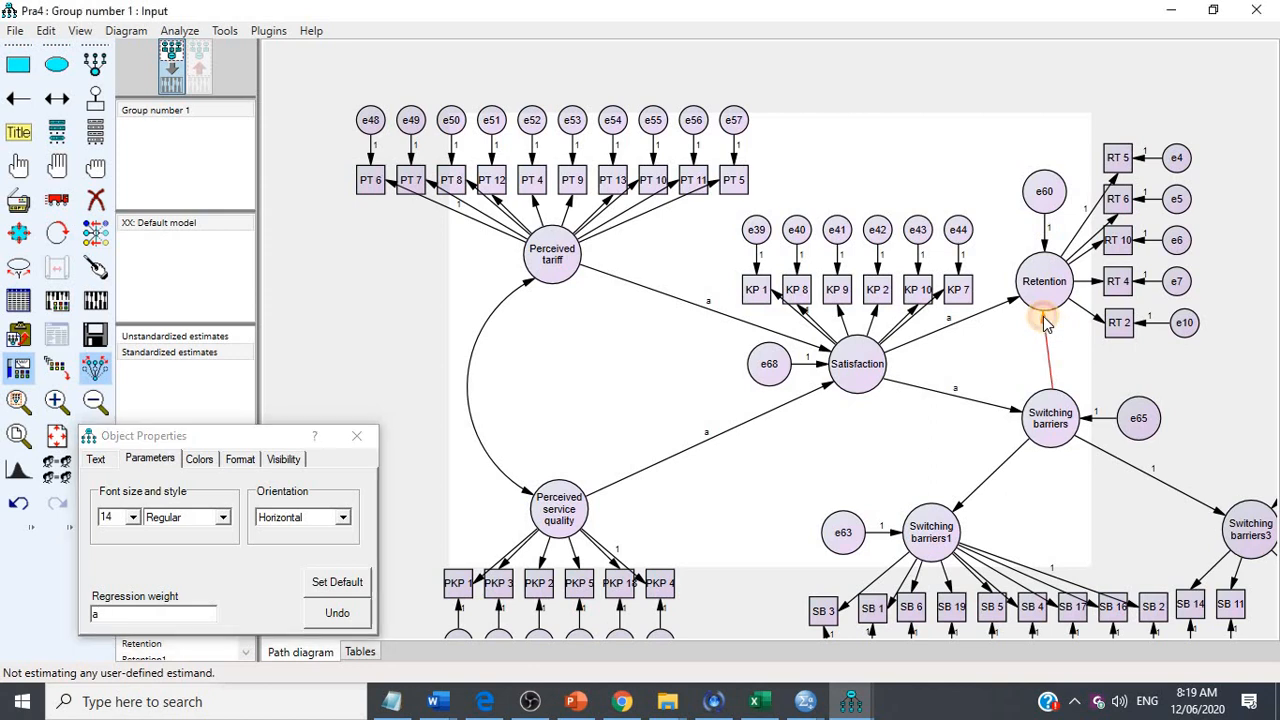
text(a)
click(93, 302)
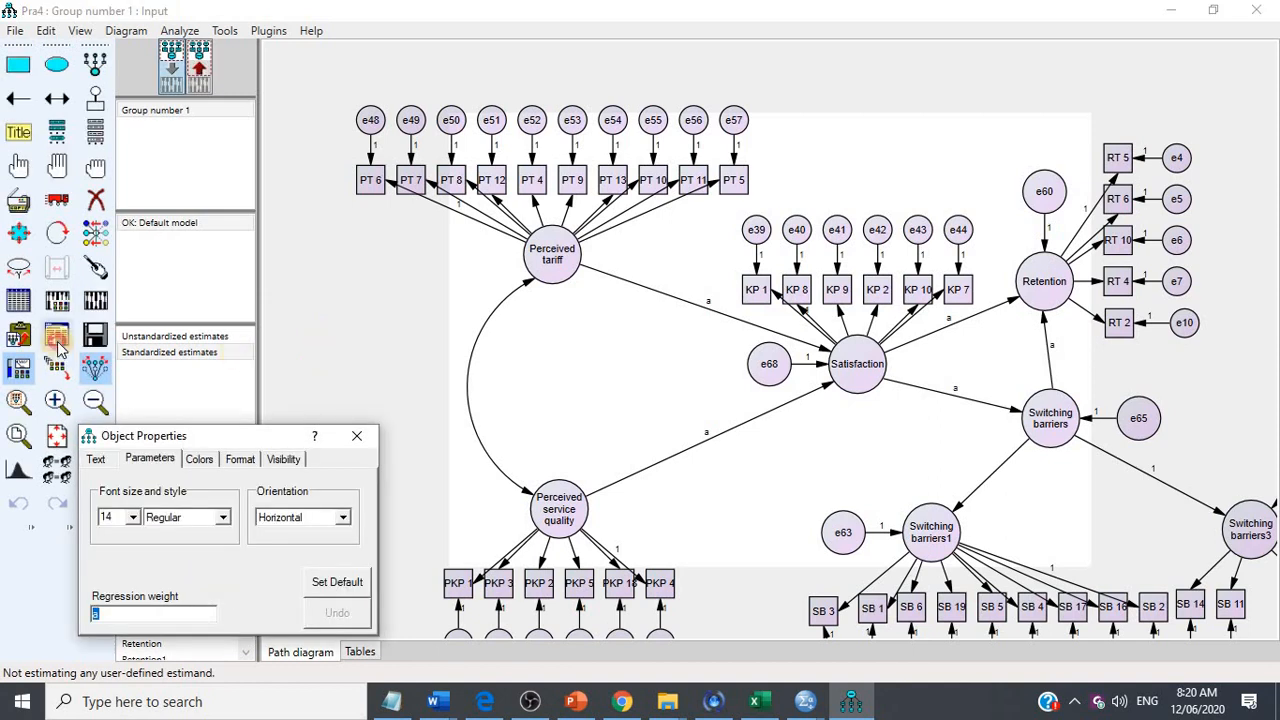
Step: Review the model fit and regression weights with all five structural paths constrained equal
click(57, 335)
click(268, 246)
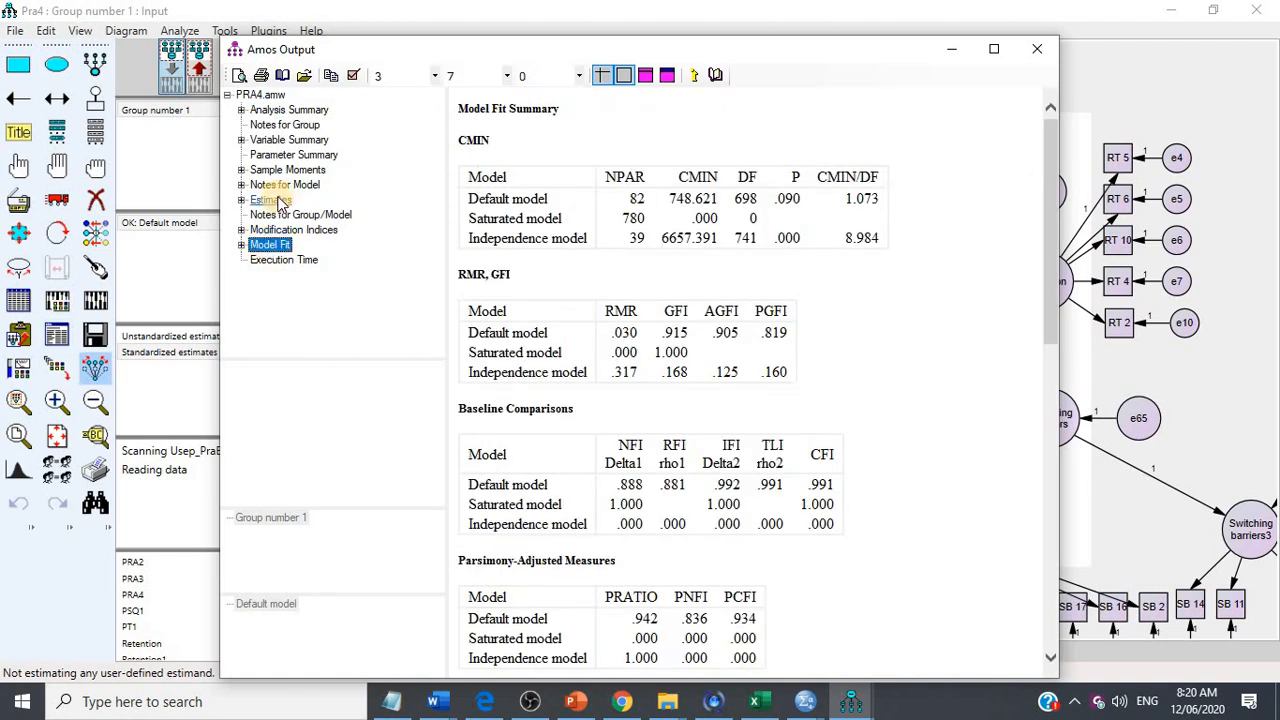
click(268, 200)
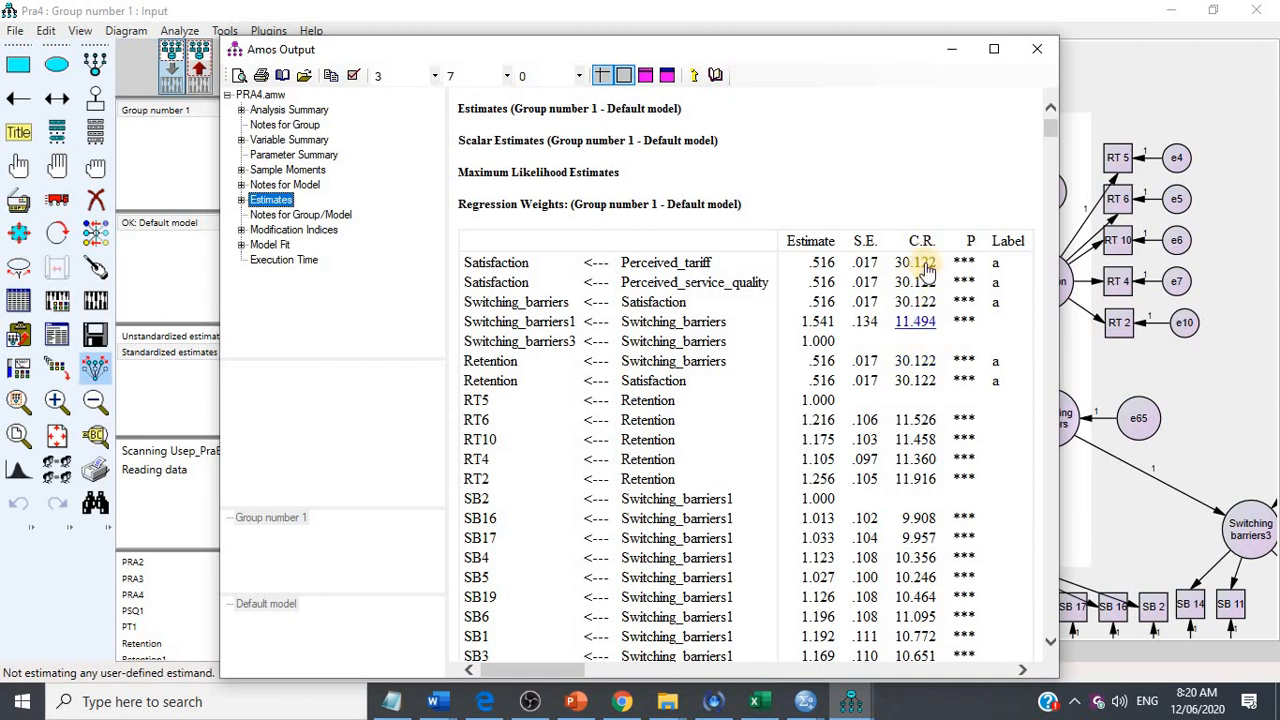
click(1248, 388)
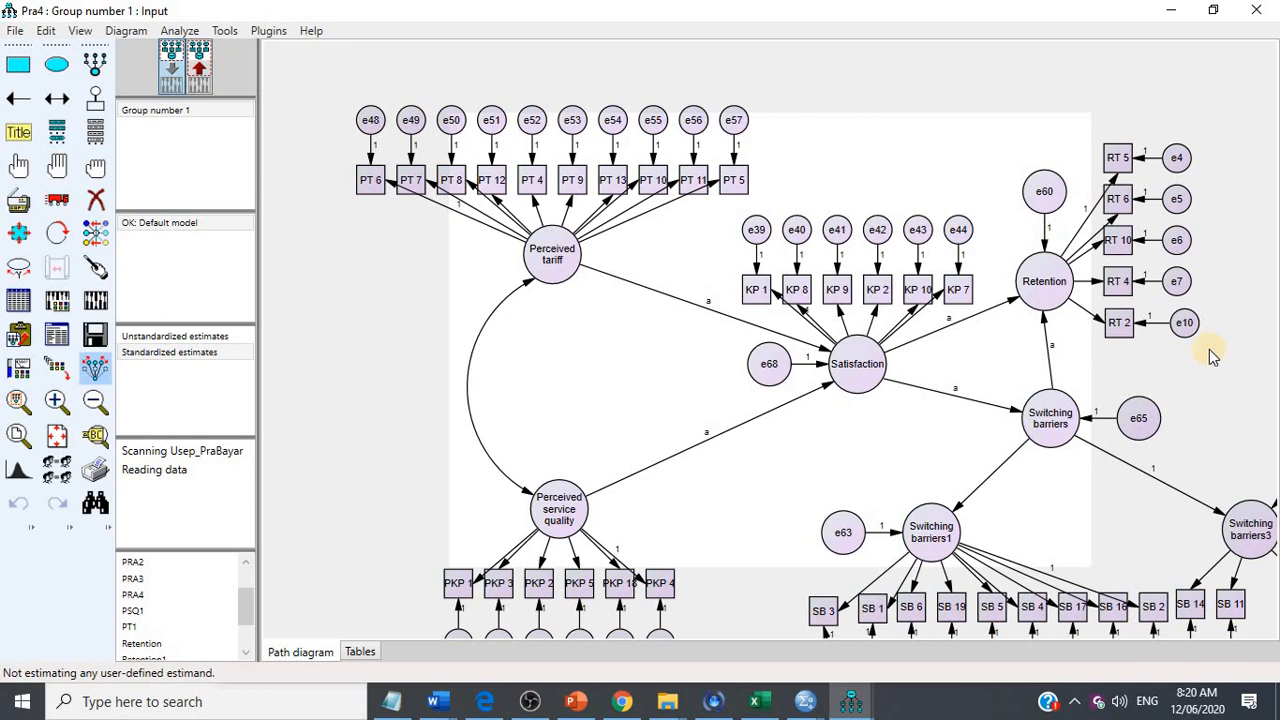
Step: Clear the regression weight labels on the Satisfaction to Switching barriers and Switching barriers to Retention paths, and close the object properties
double_click(1013, 415)
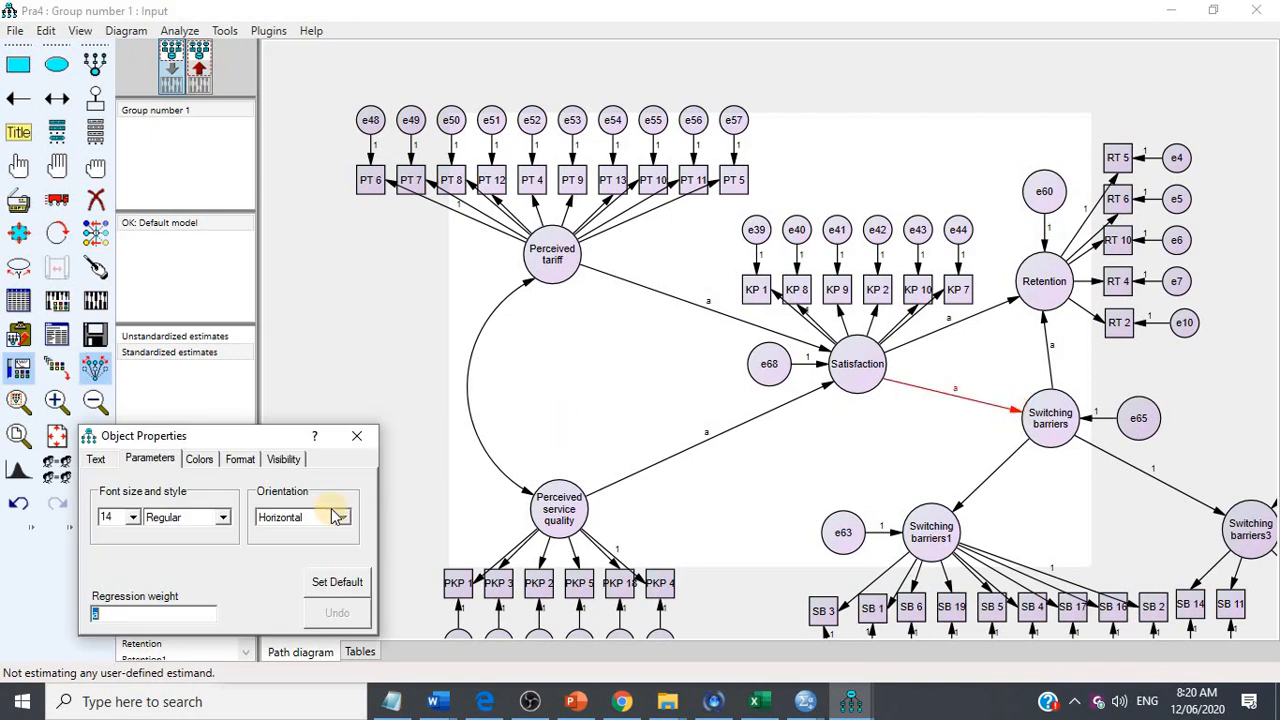
key(BackSpace)
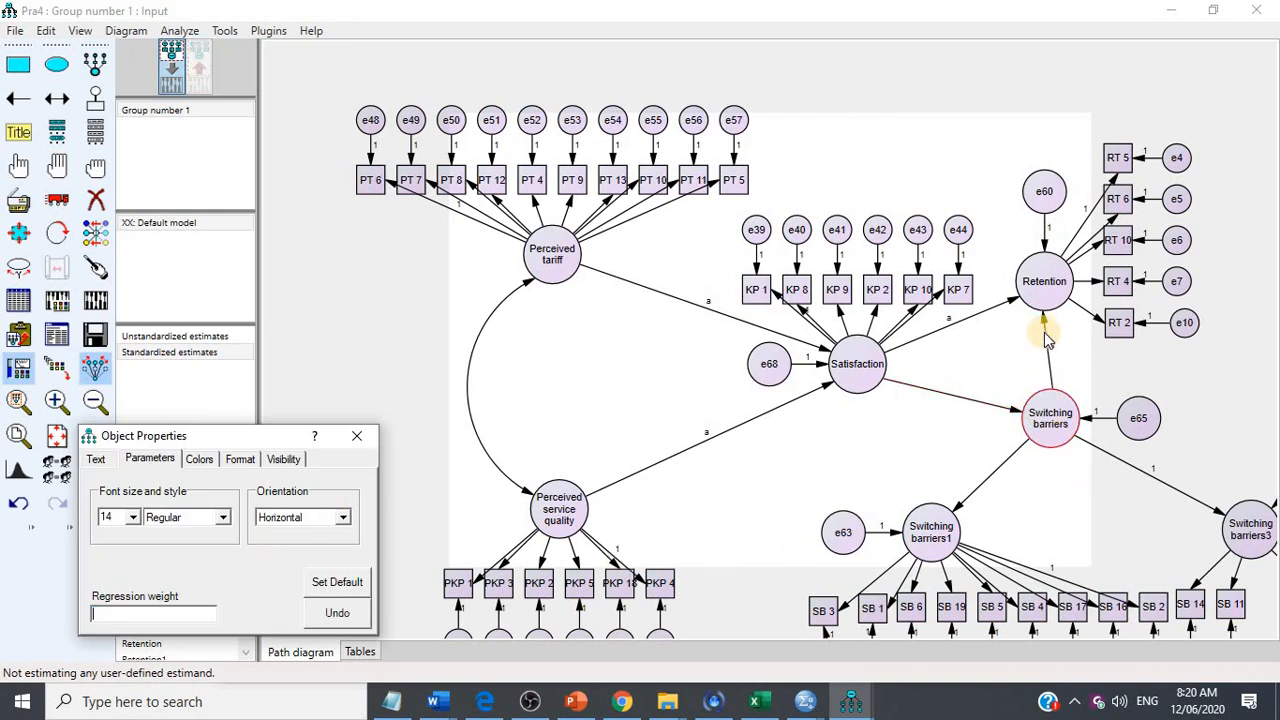
click(1042, 334)
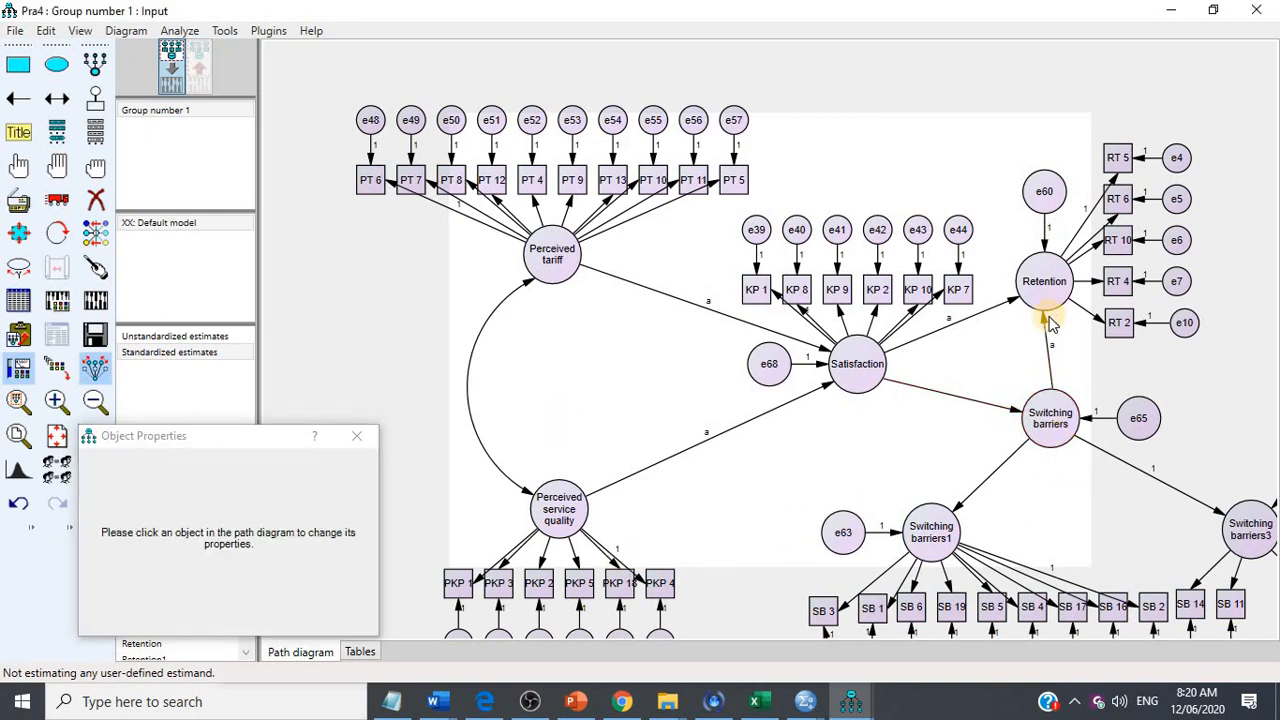
click(1046, 320)
key(BackSpace)
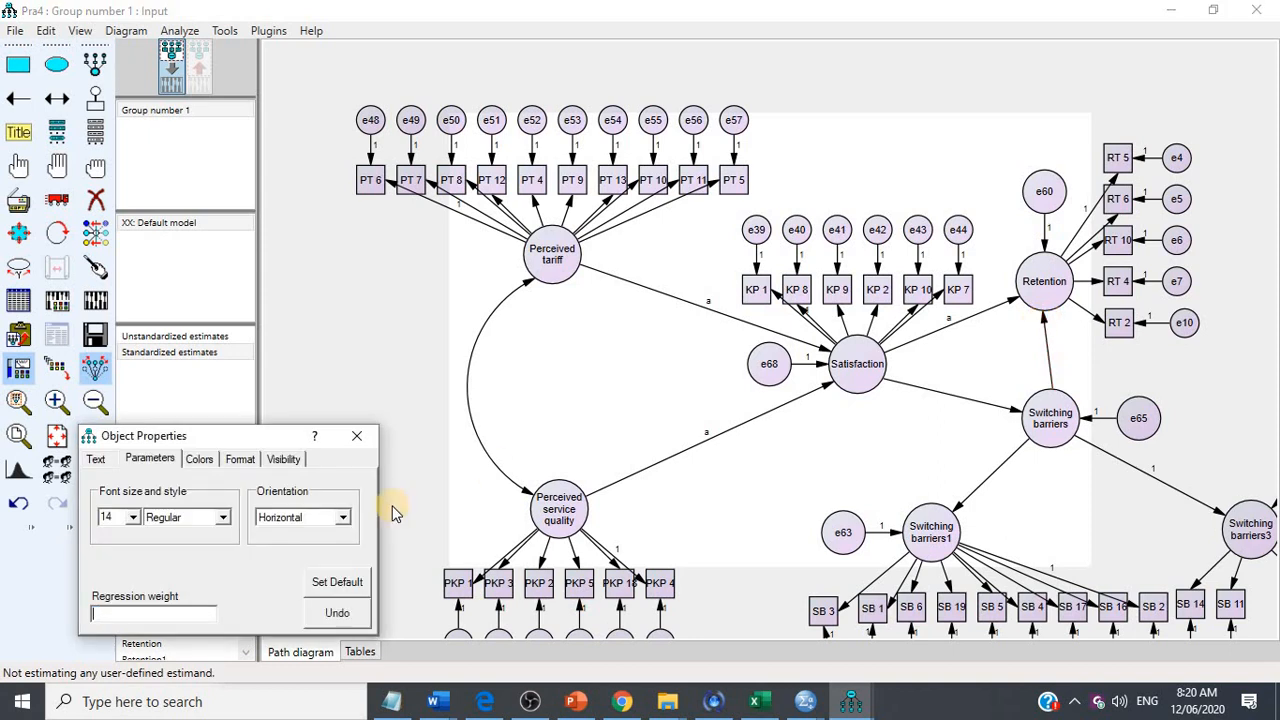
click(356, 438)
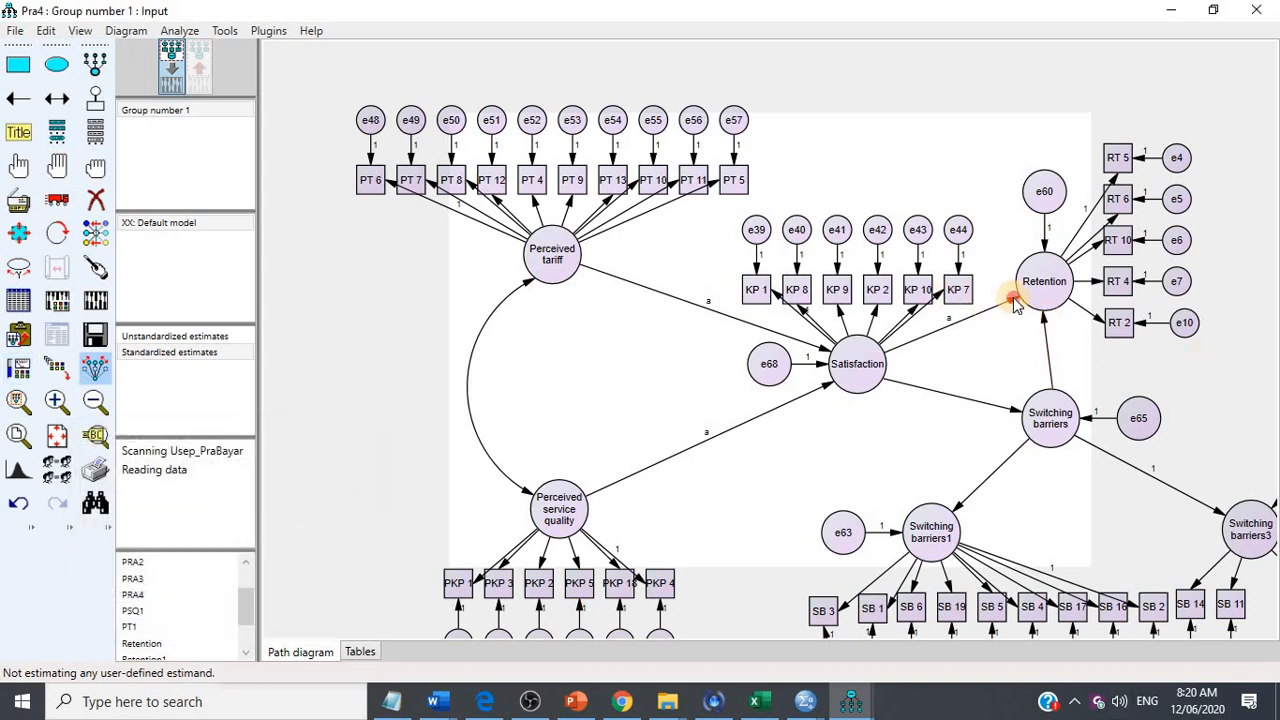
Step: Clear the Satisfaction to Retention path's regression weight label, recalculate the estimates and show the output diagram
double_click(1013, 304)
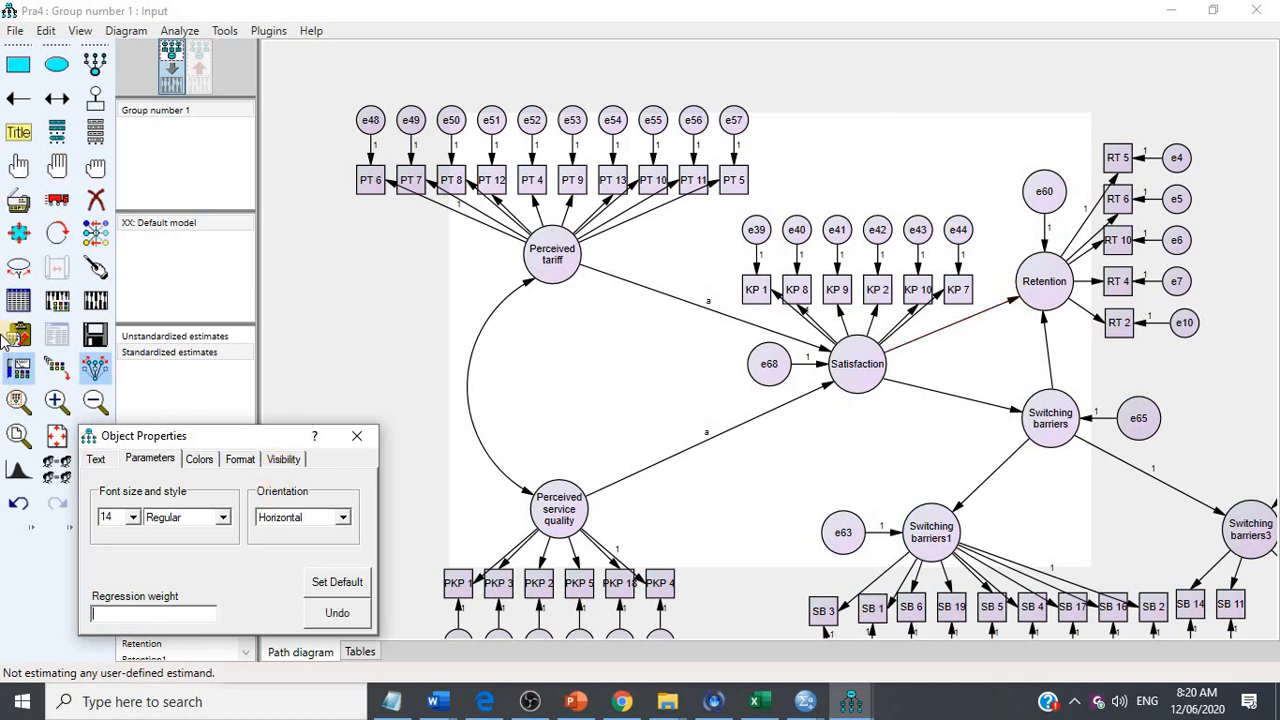
key(BackSpace)
click(95, 300)
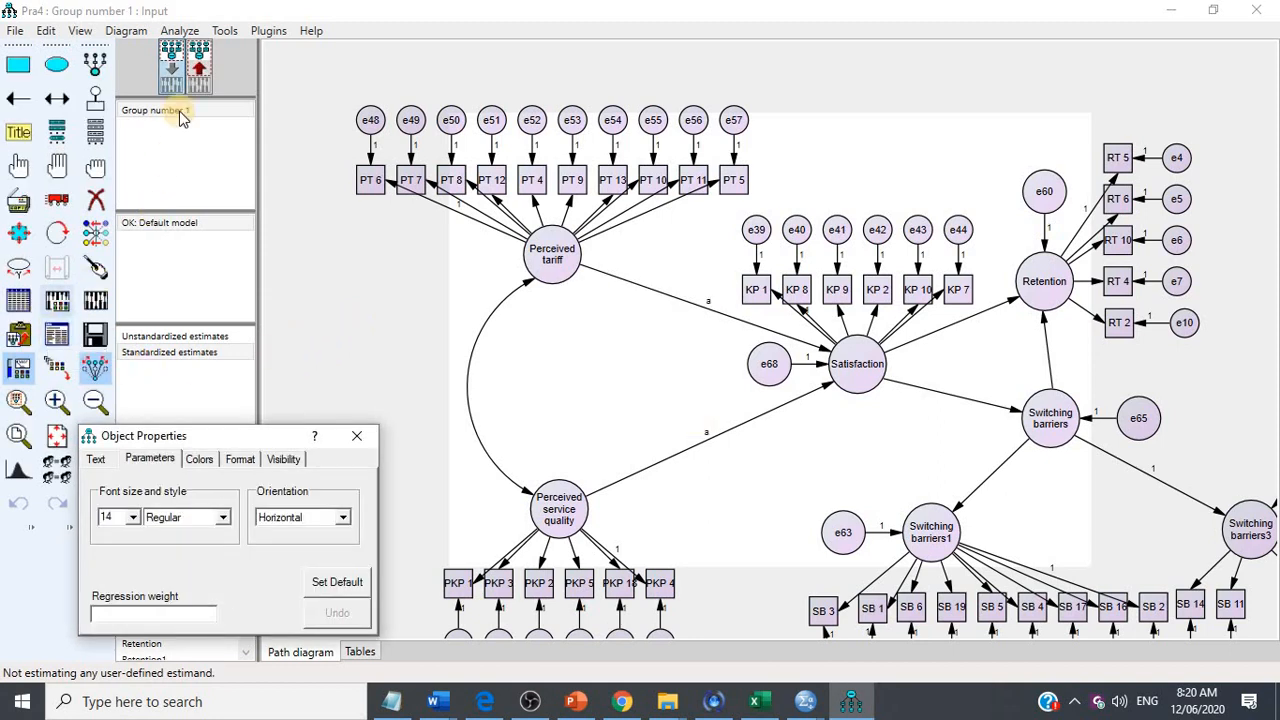
click(200, 68)
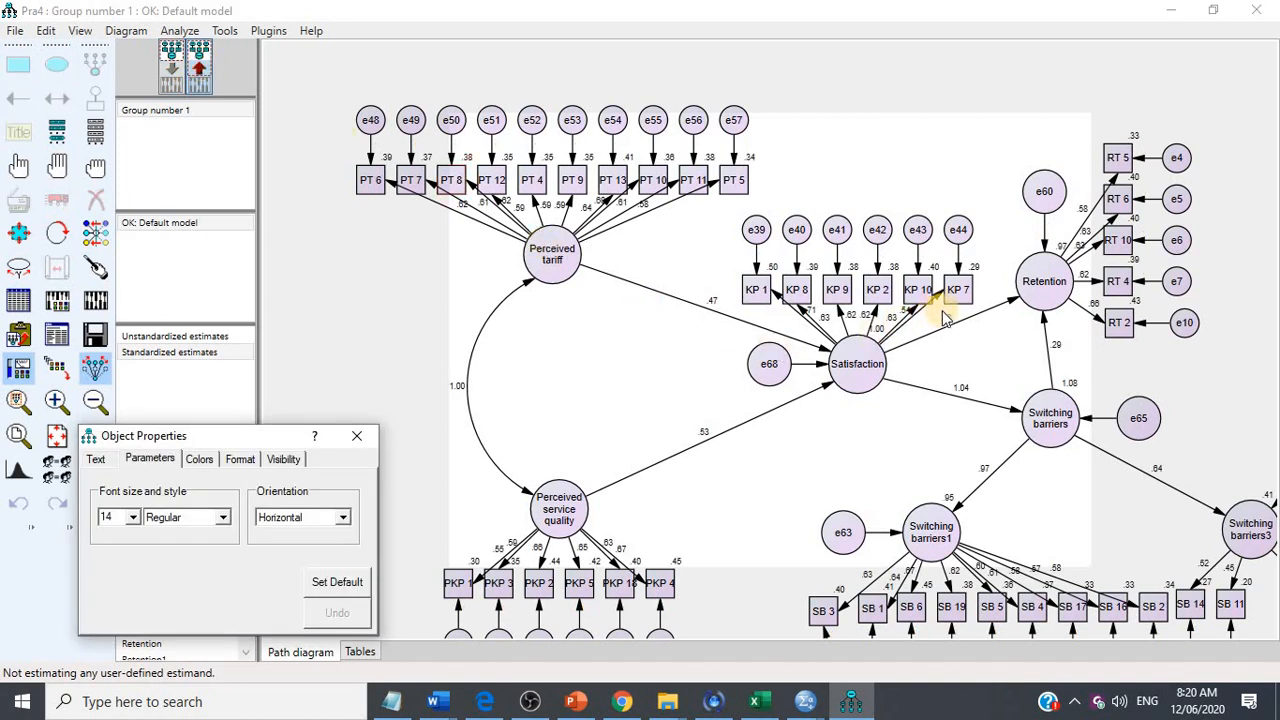
Step: Examine the model notes, model fit, modification indices and regression weights of the recalculated model in the text output
click(54, 338)
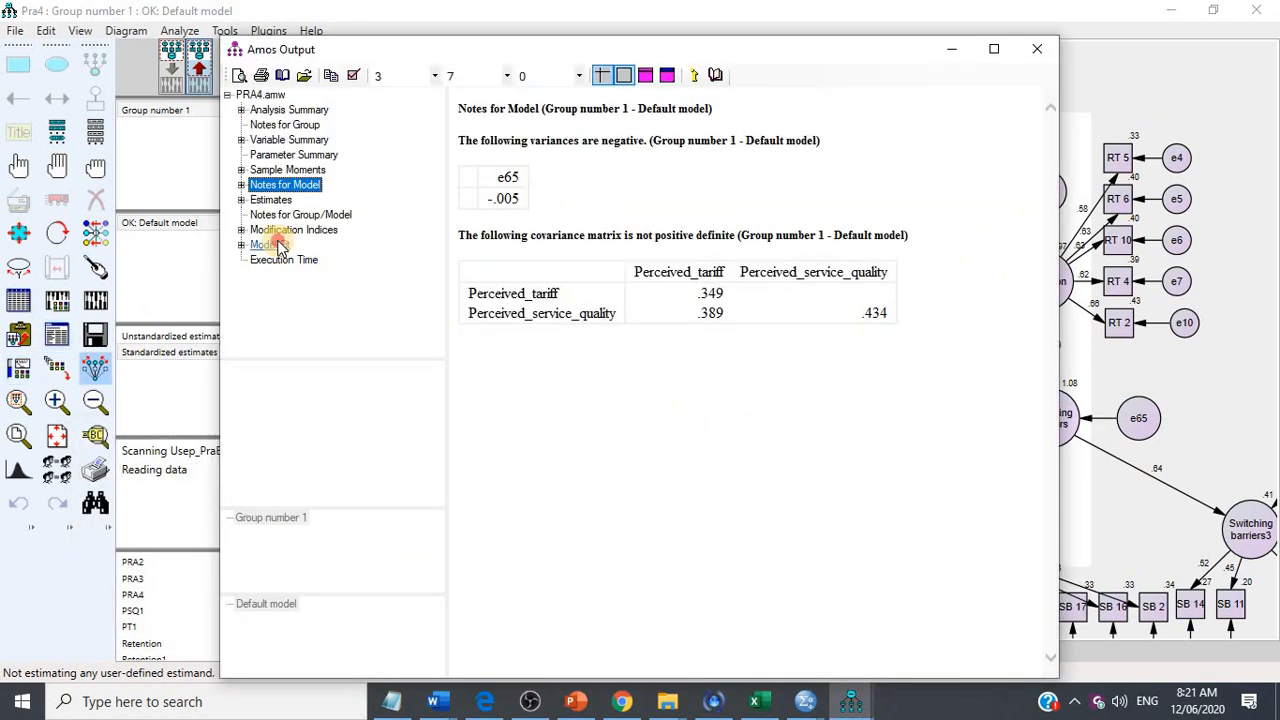
click(280, 246)
click(285, 230)
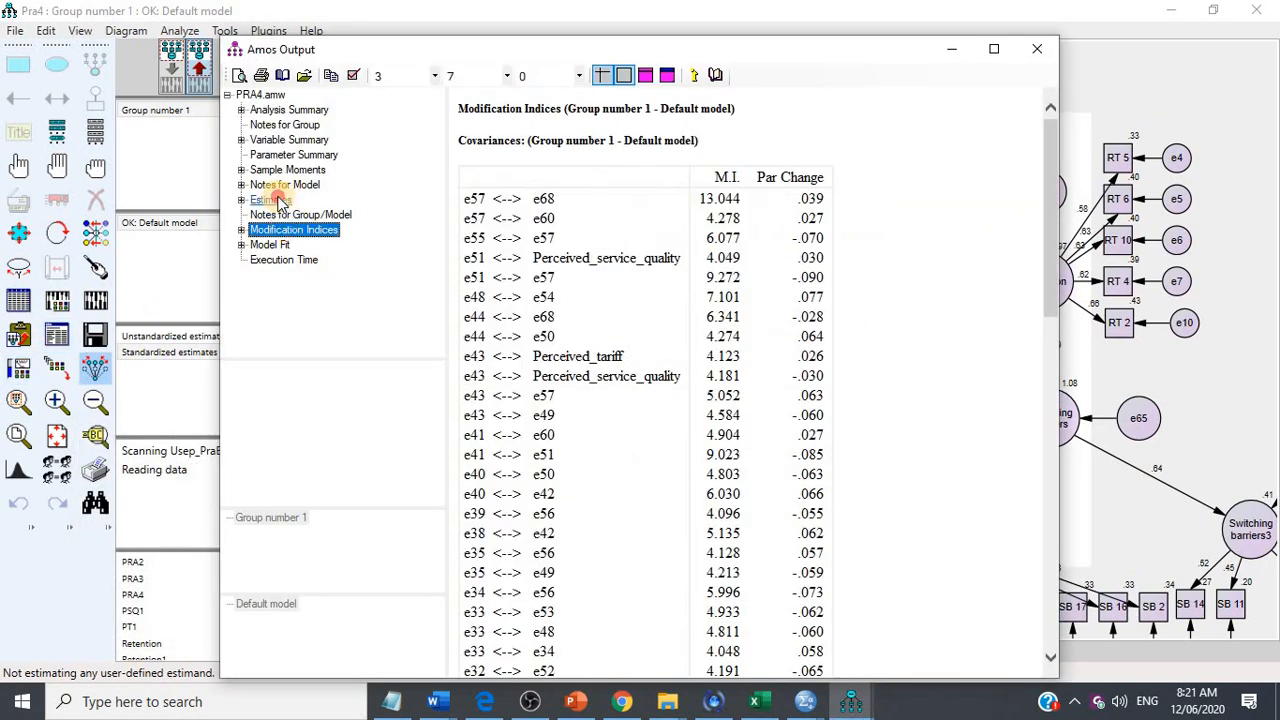
click(280, 200)
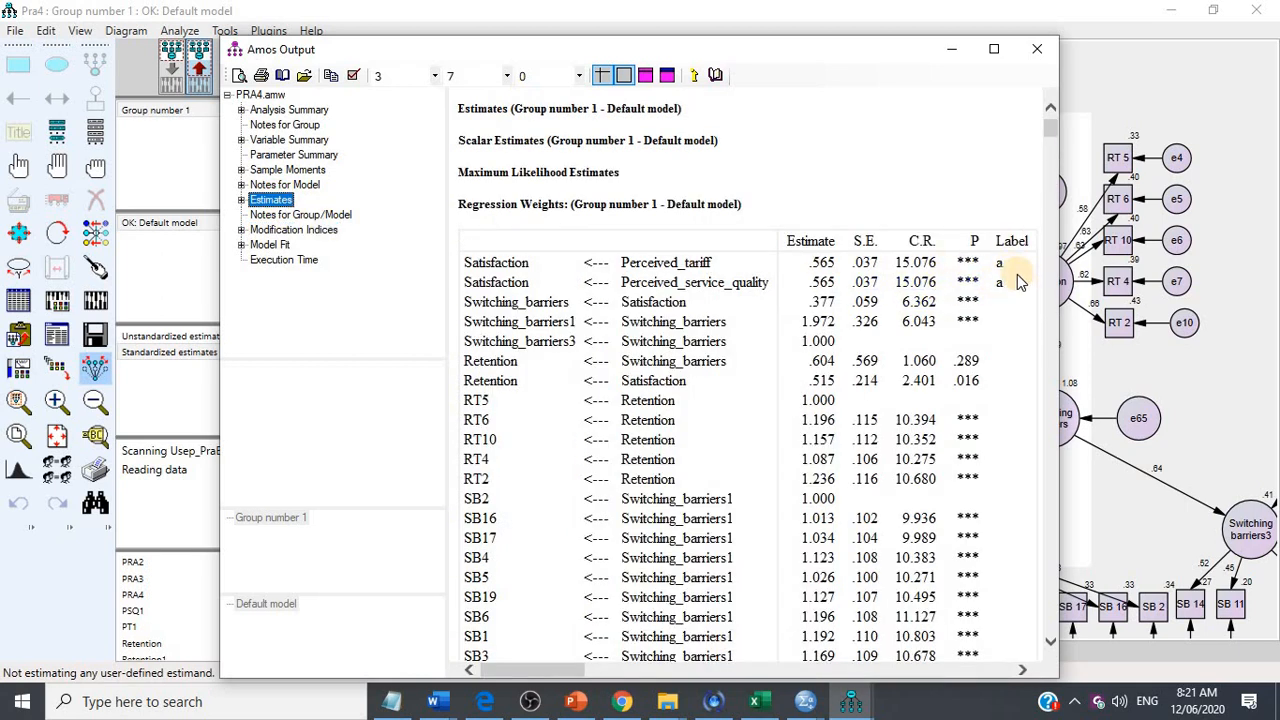
click(1210, 372)
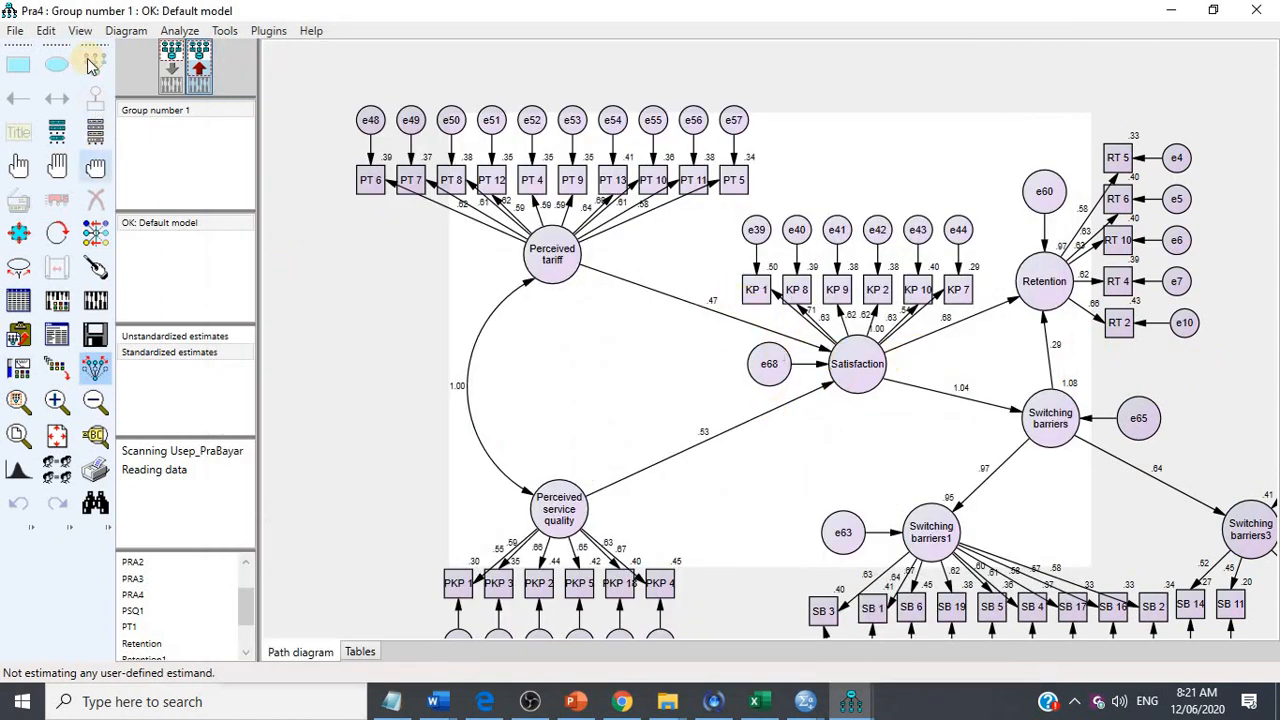
Step: Try clearing the Perceived tariff to Satisfaction path's regression weight label, recalculate the estimates and show the output diagram
click(169, 82)
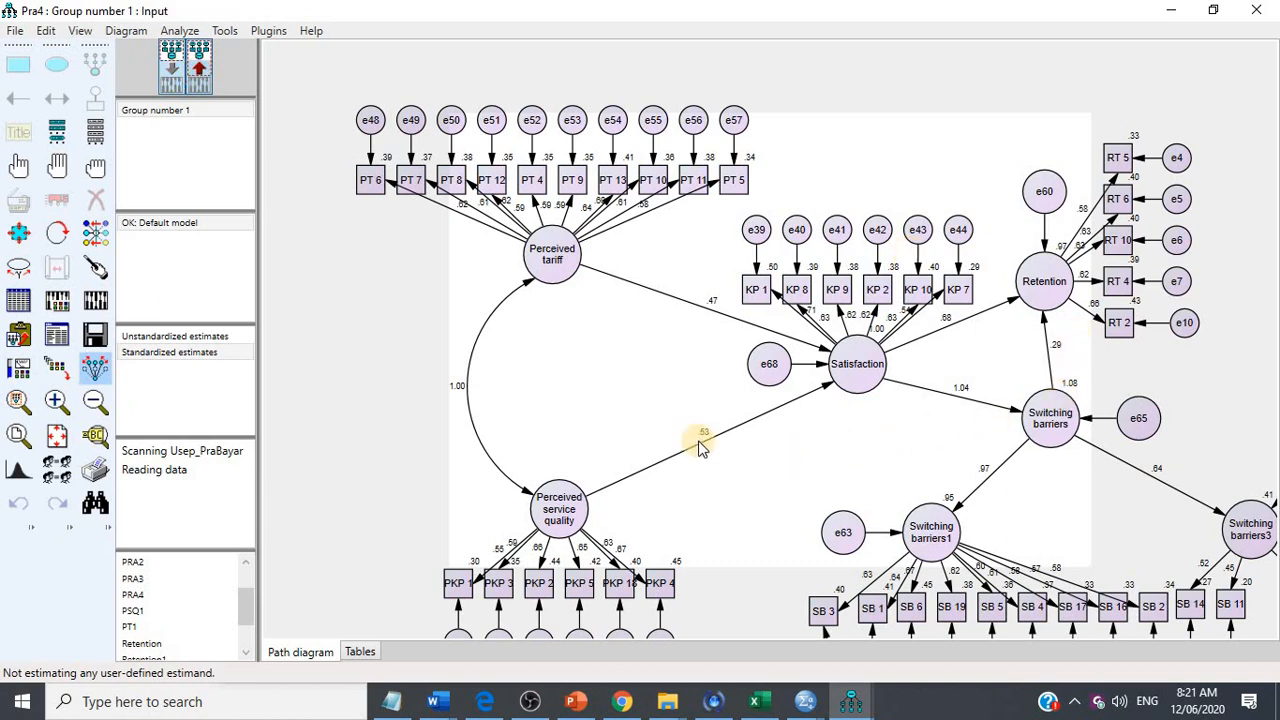
click(822, 356)
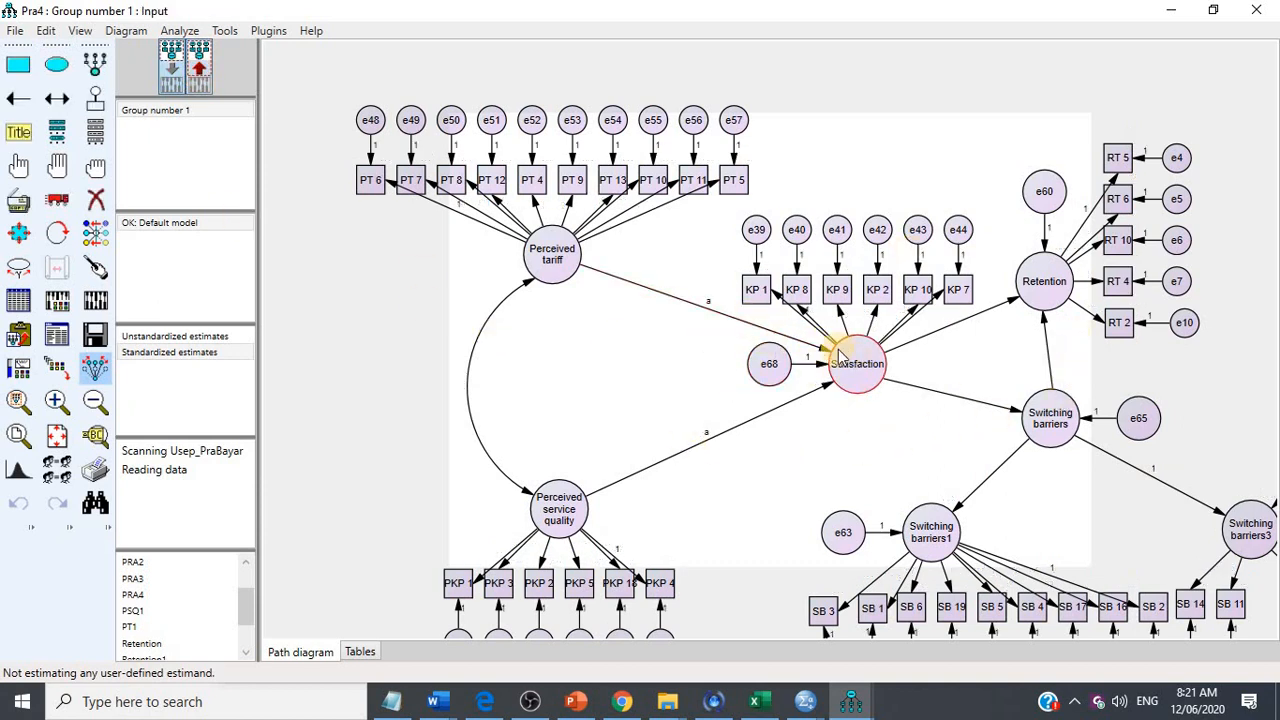
double_click(822, 352)
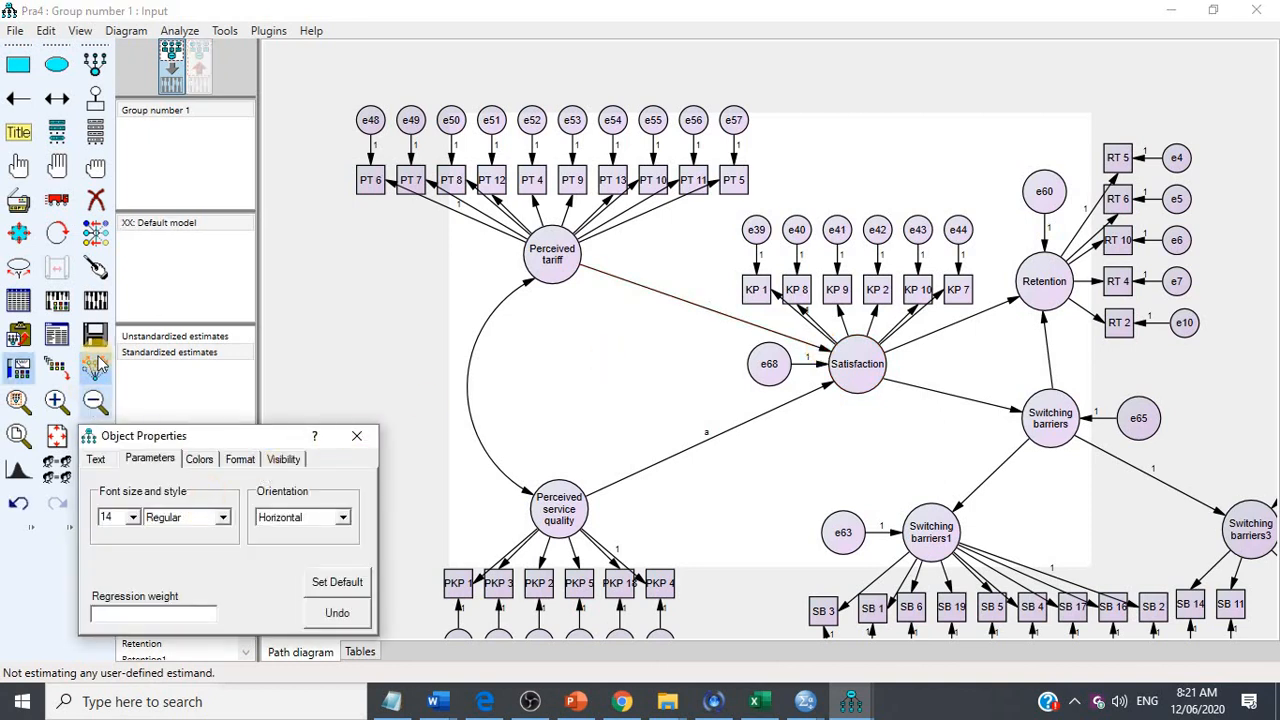
key(BackSpace)
click(97, 299)
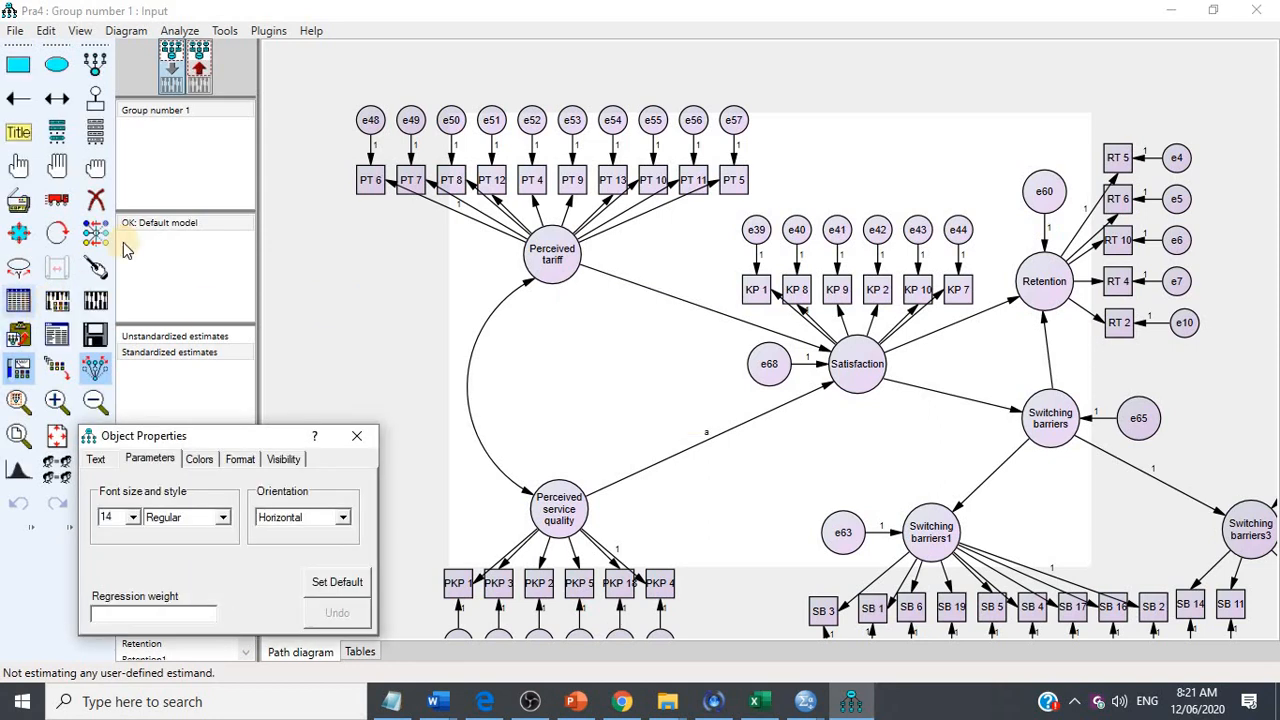
click(200, 68)
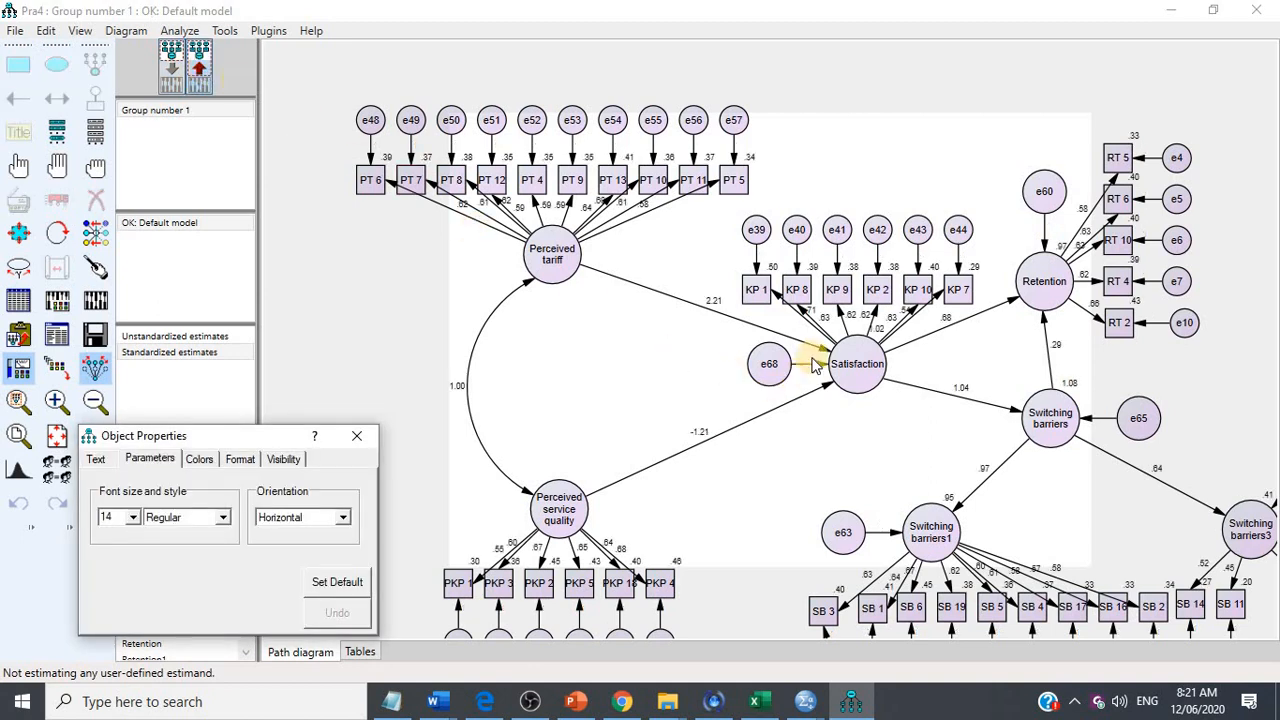
Step: Label the Perceived tariff to Satisfaction path's regression weight a, recalculate the estimates and show the output diagram
click(172, 72)
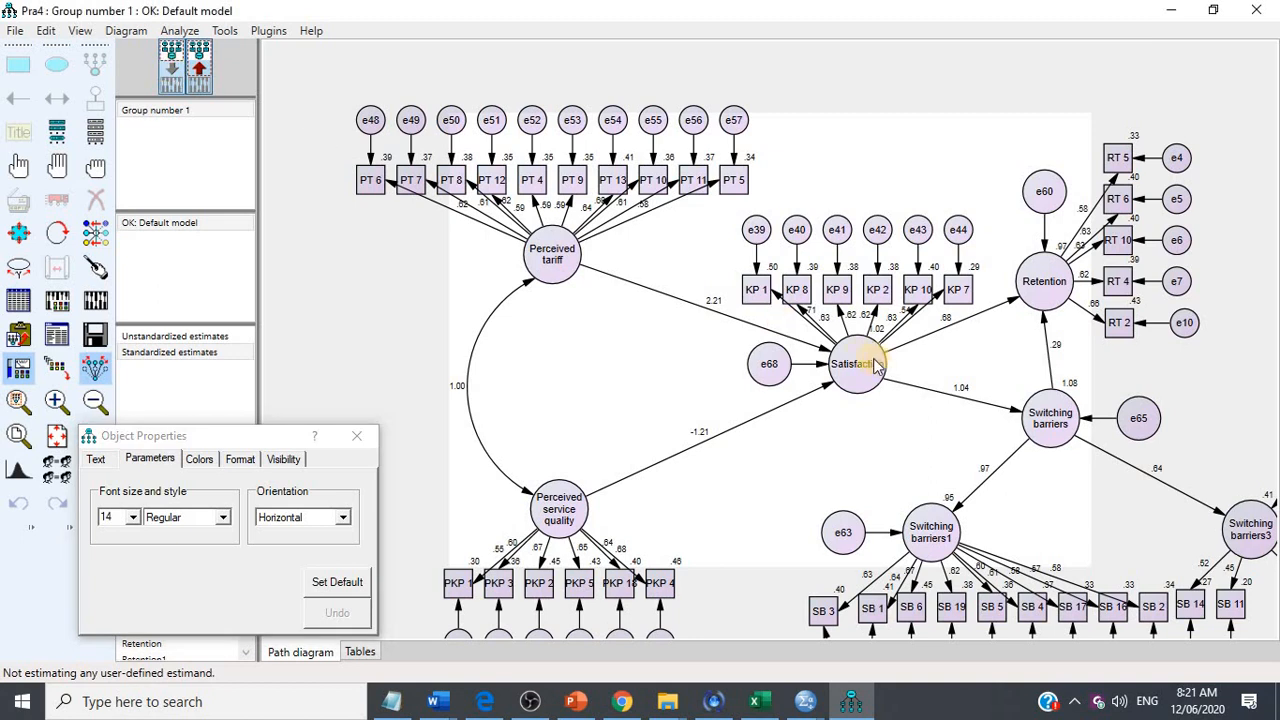
double_click(820, 350)
text(a)
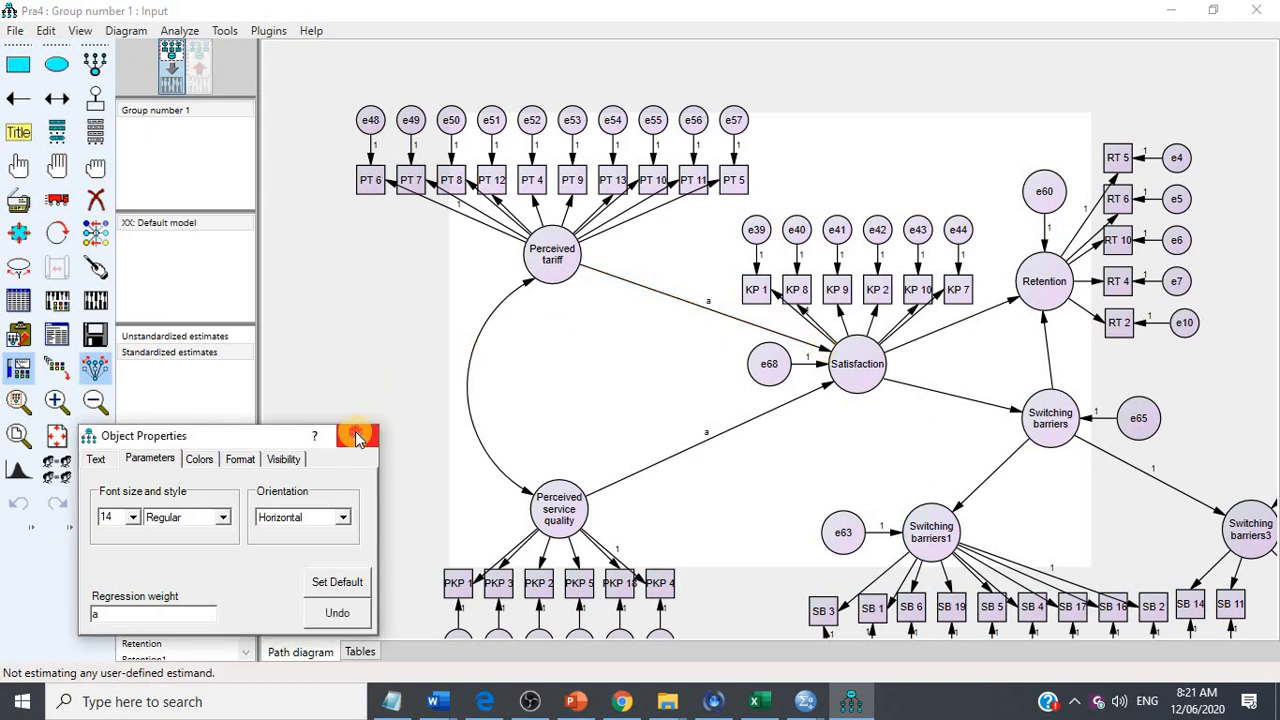
click(97, 302)
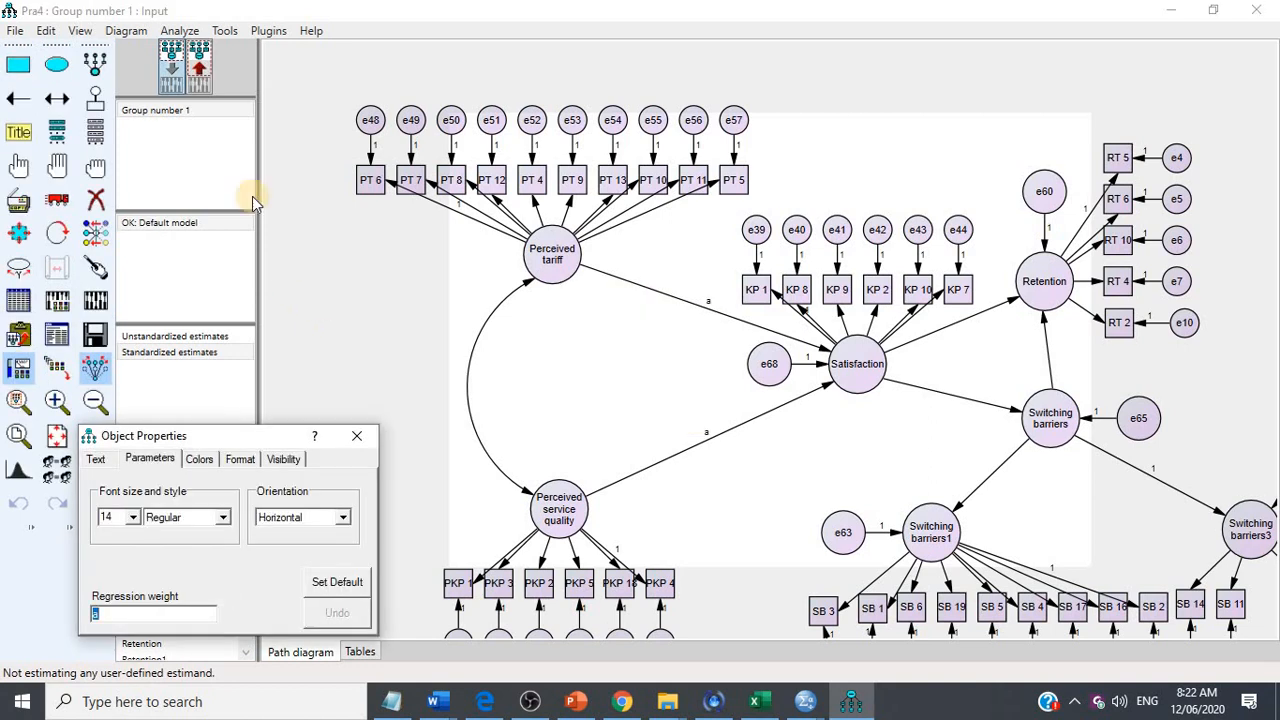
click(199, 67)
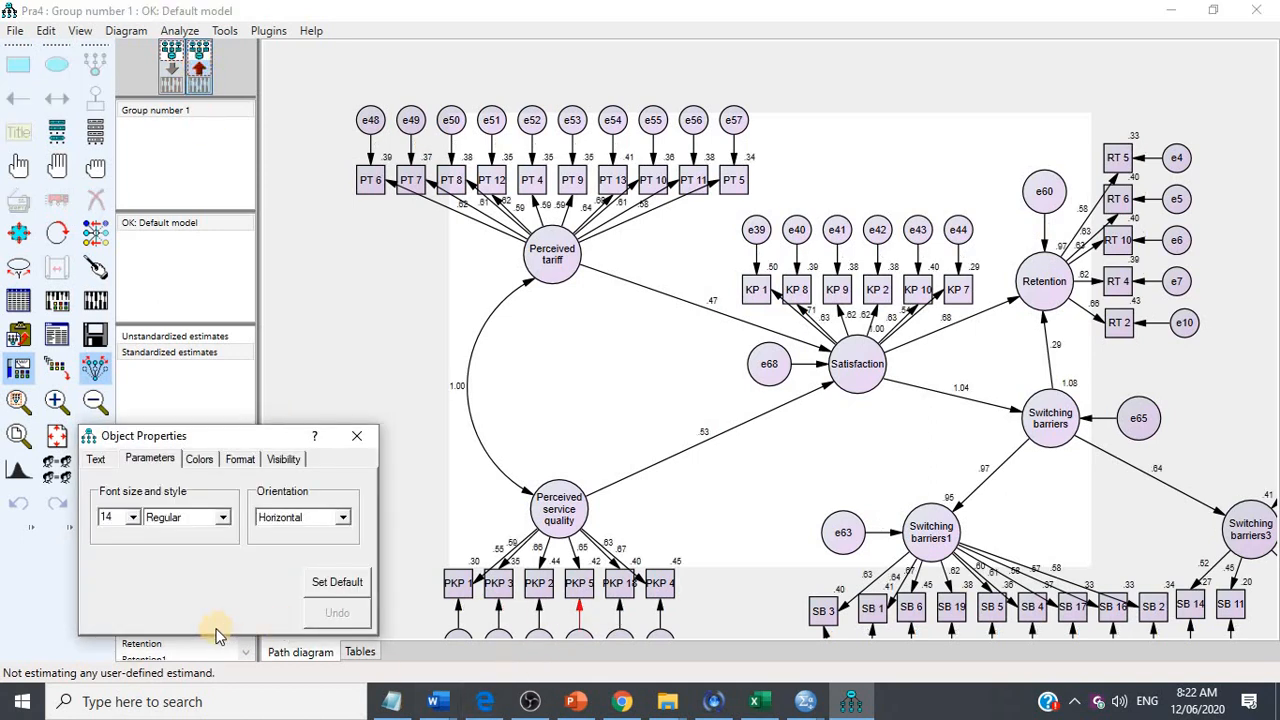
click(358, 436)
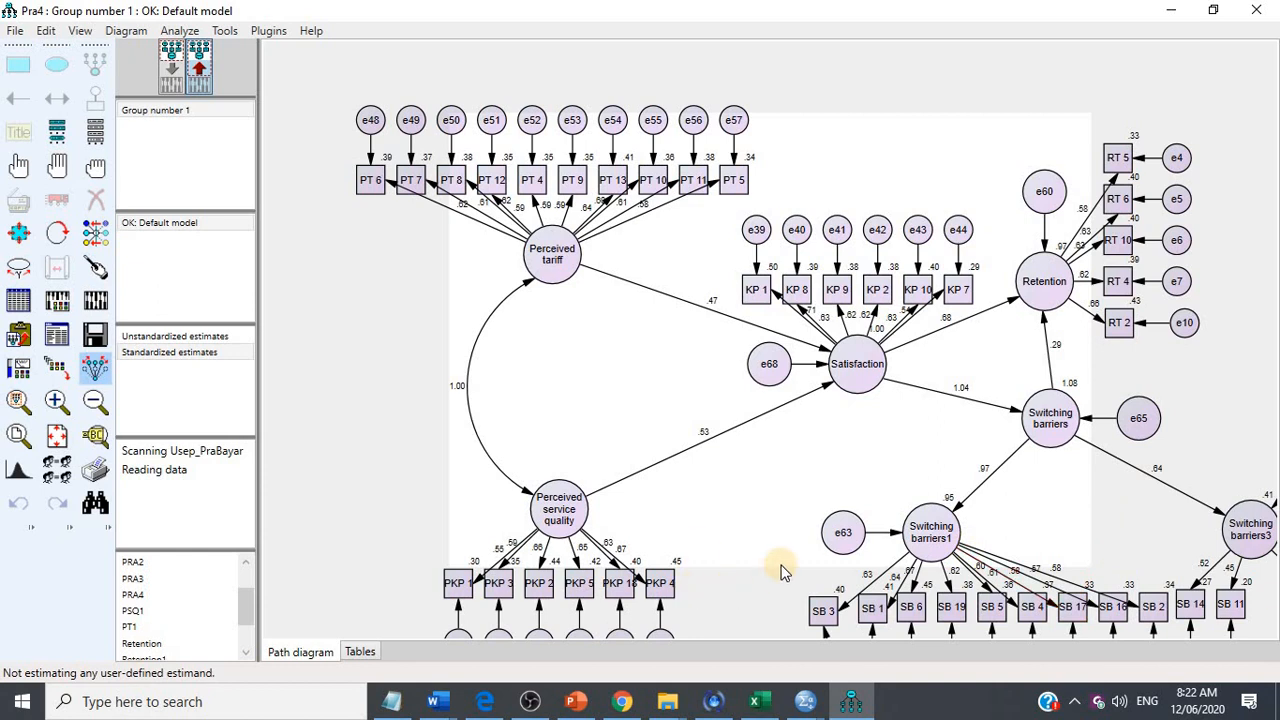
Step: Display the standardized estimates and copy the path diagram to the clipboard
click(181, 355)
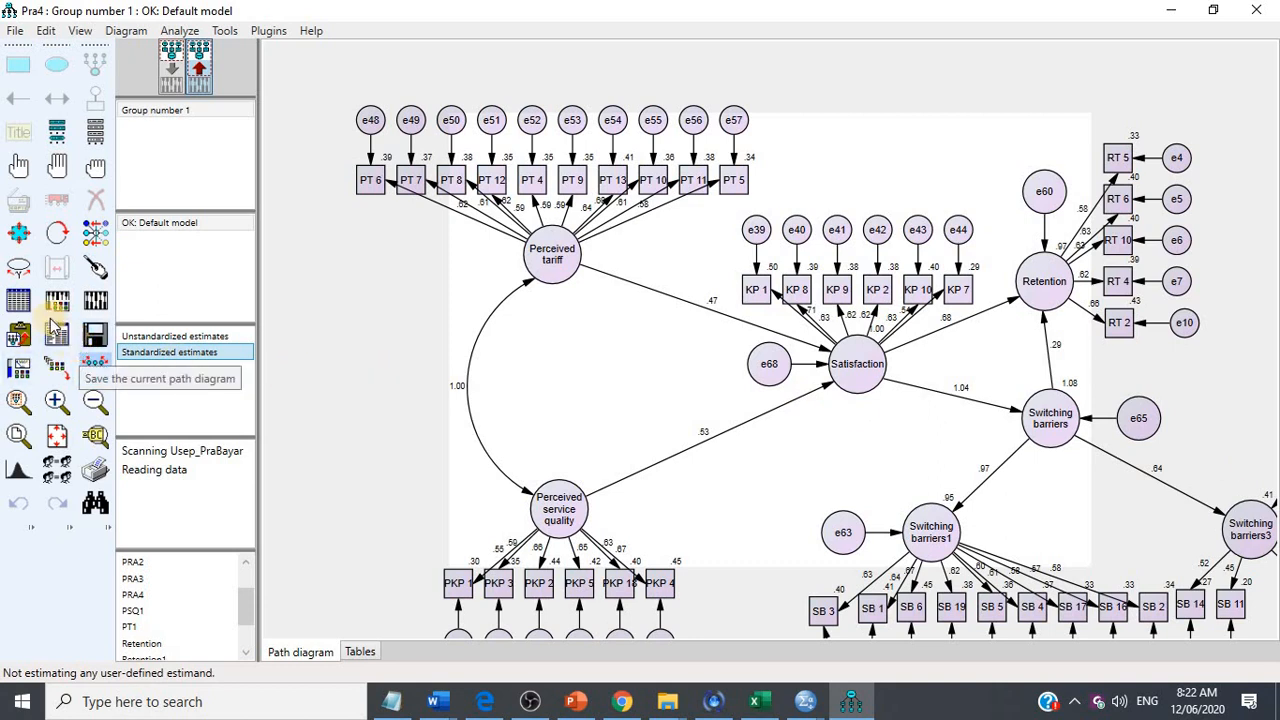
click(18, 336)
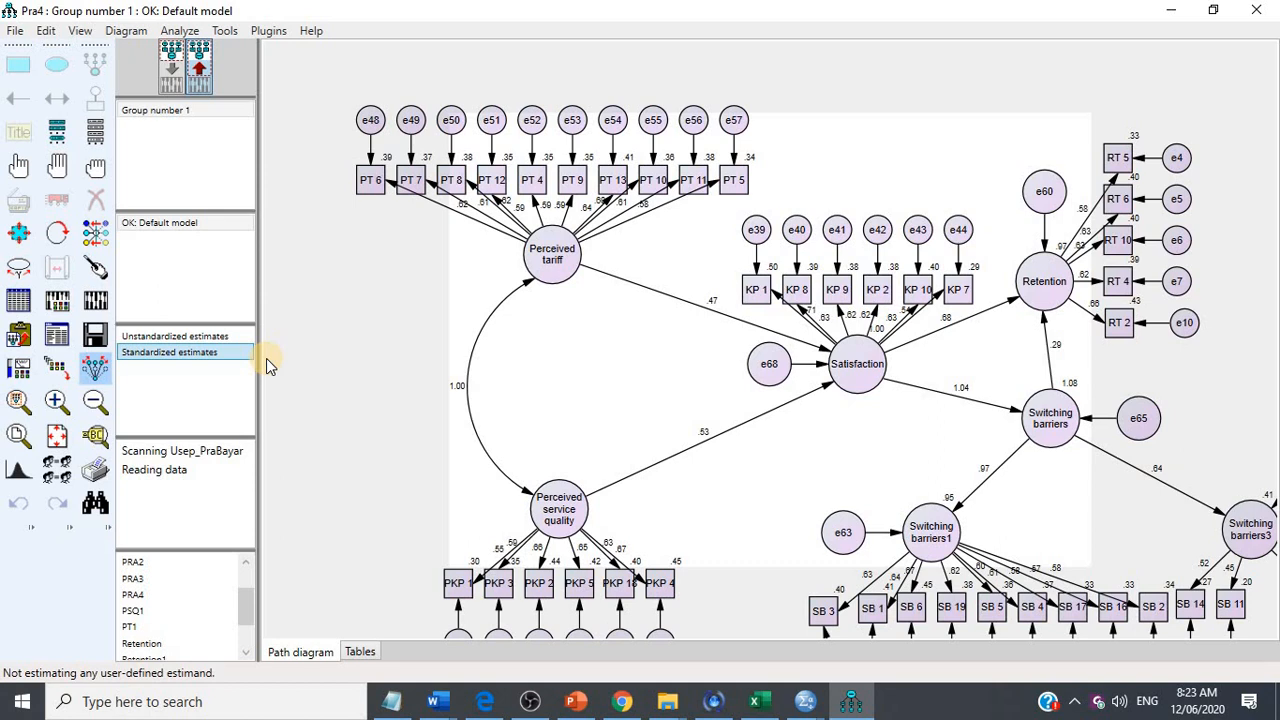
Step: Switch to the Usep_PraBayar.sav data in SPSS and look through its variable list, including the demographic variables at the end
click(808, 705)
click(878, 612)
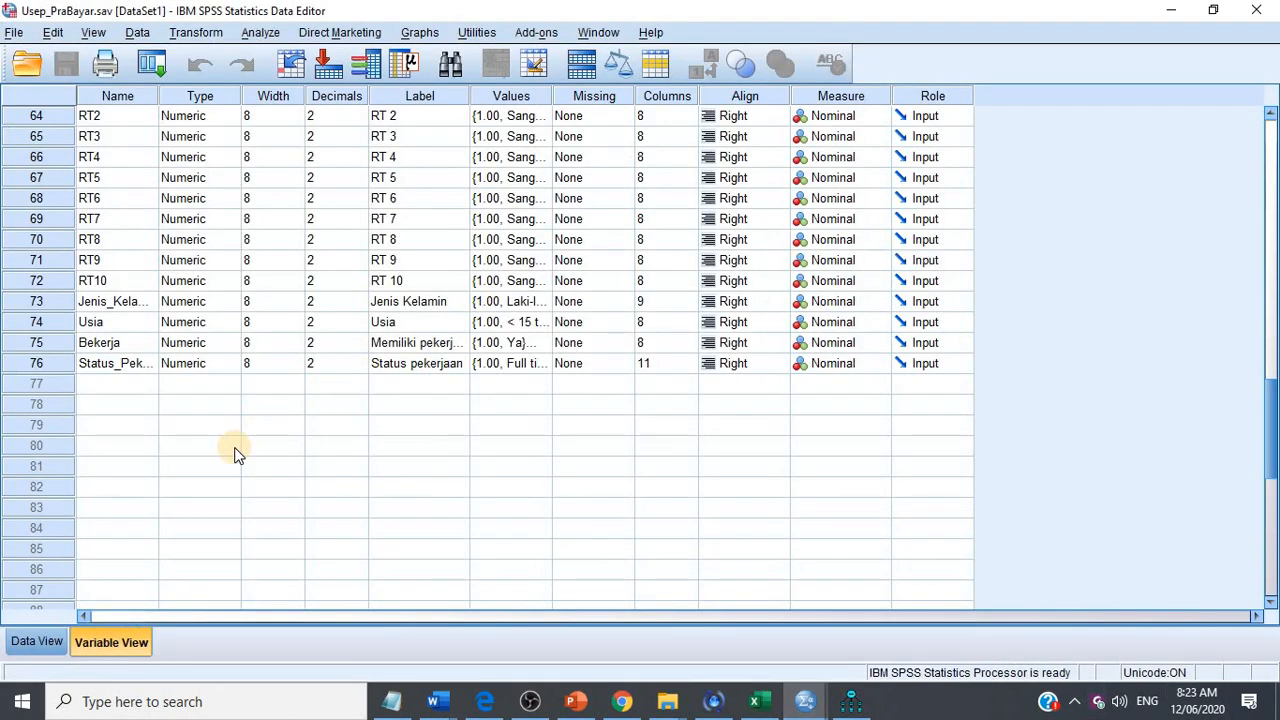
scroll(237, 453, up, 3)
scroll(237, 450, down, 1)
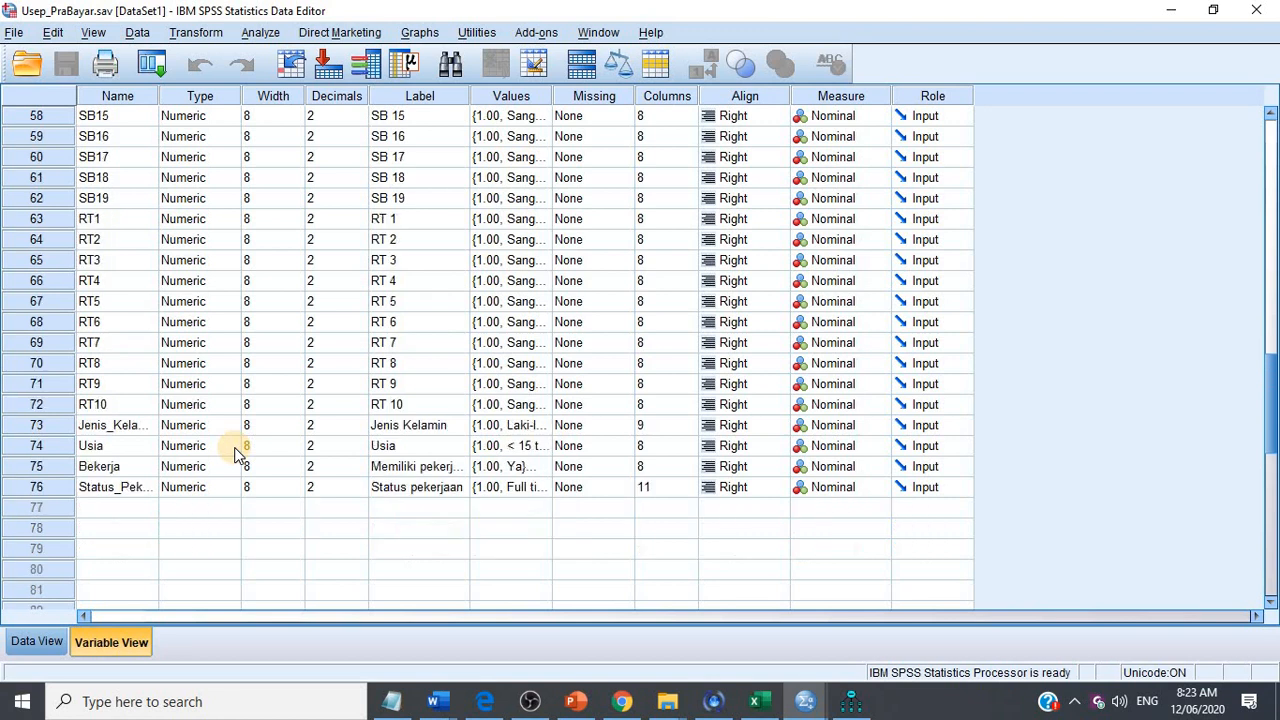
click(412, 428)
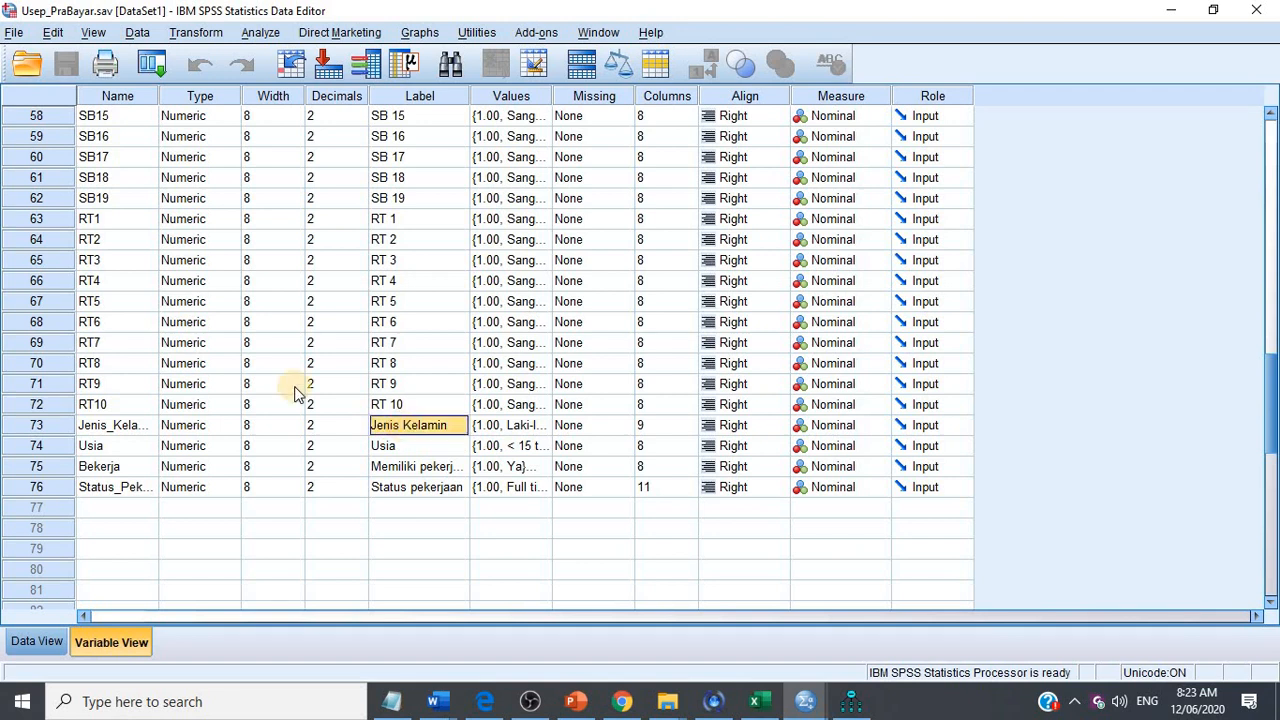
scroll(253, 328, up, 16)
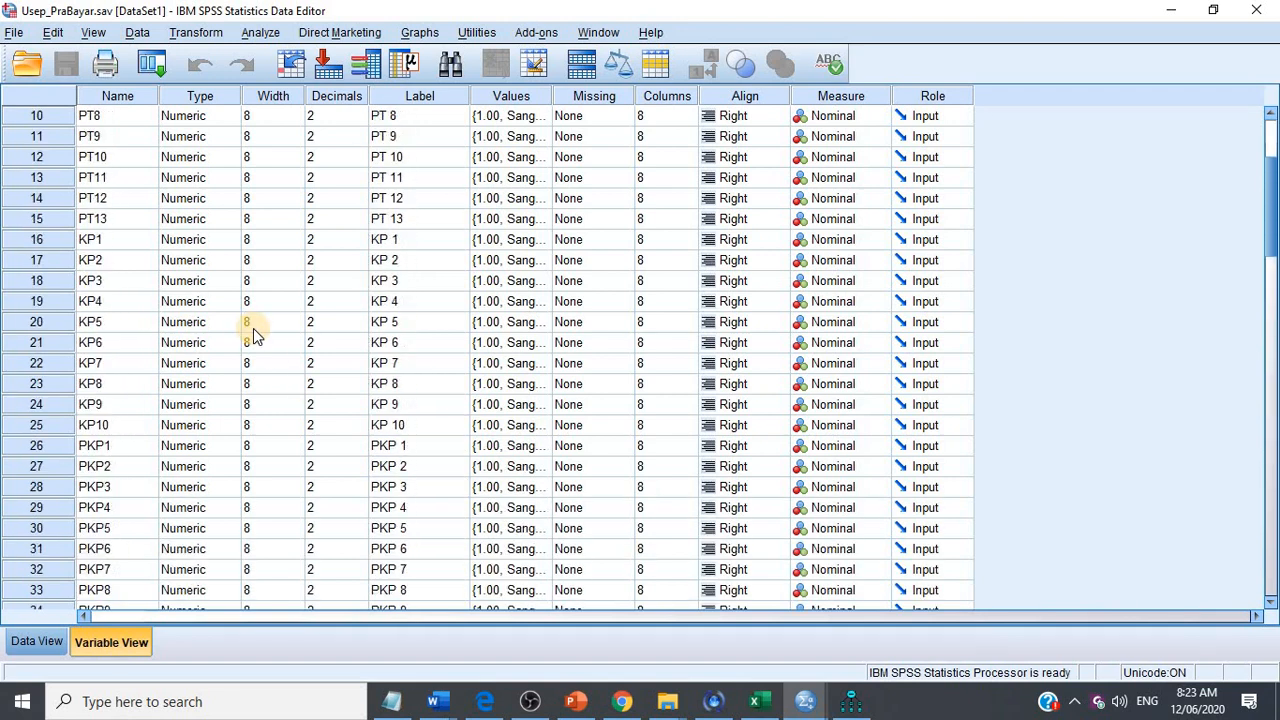
scroll(253, 328, up, 3)
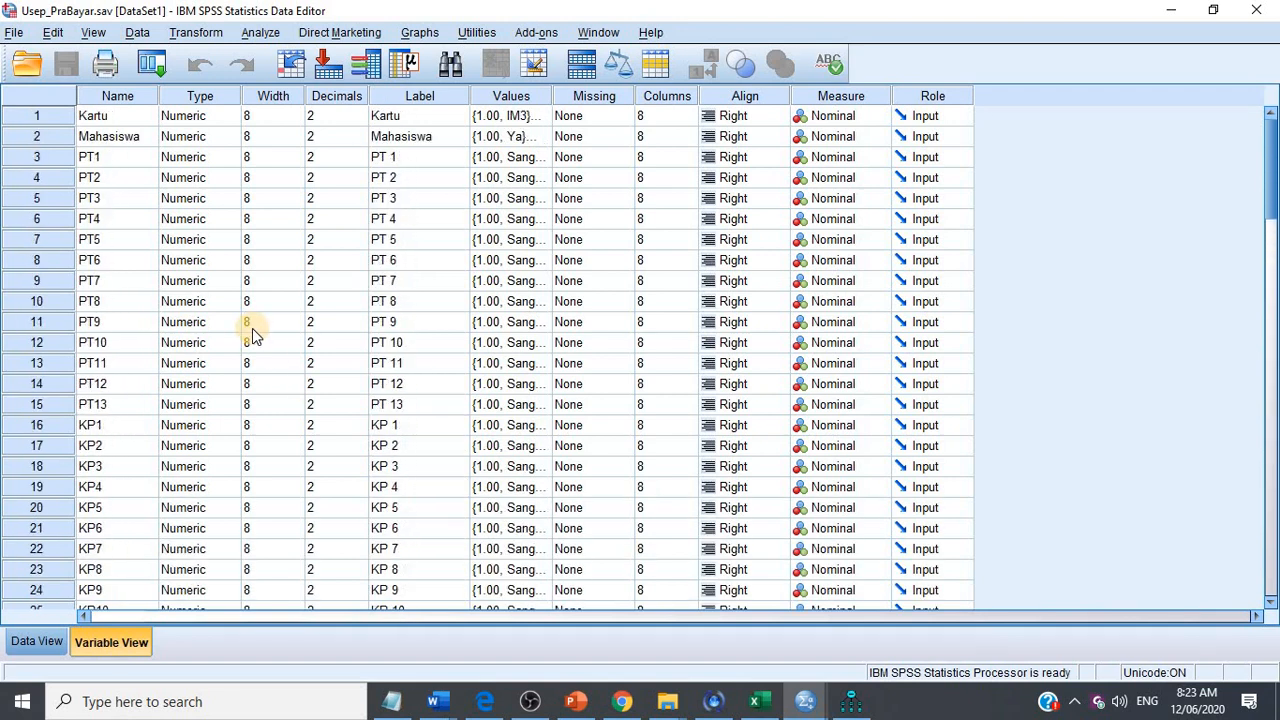
Step: Inspect the value labels of the Kartu variable without changing them, and switch back to the Amos path diagram
click(536, 116)
click(545, 116)
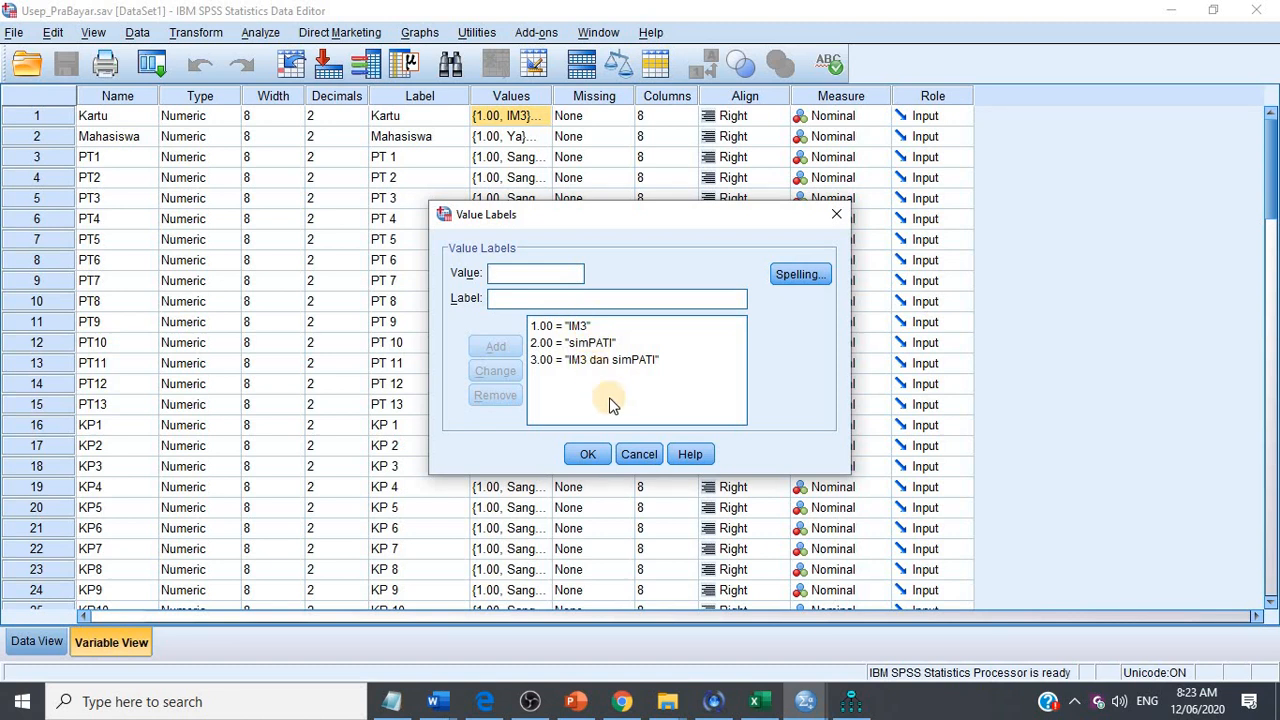
click(641, 458)
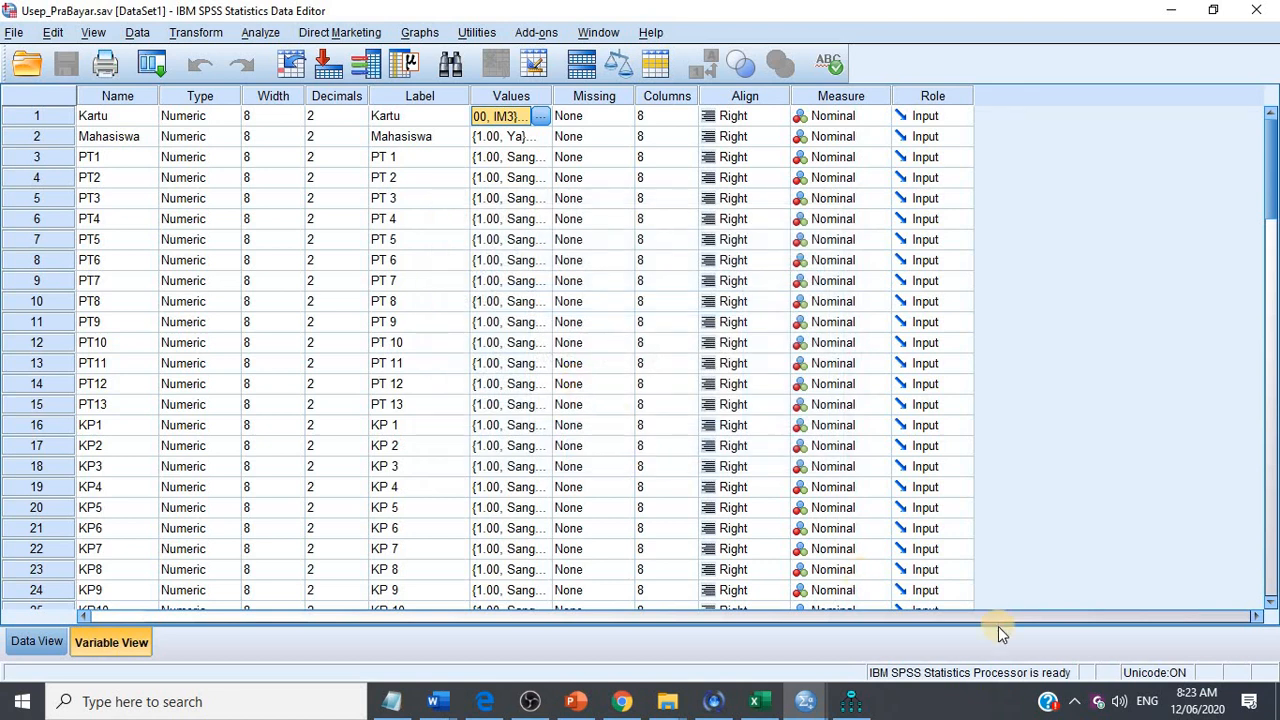
click(851, 701)
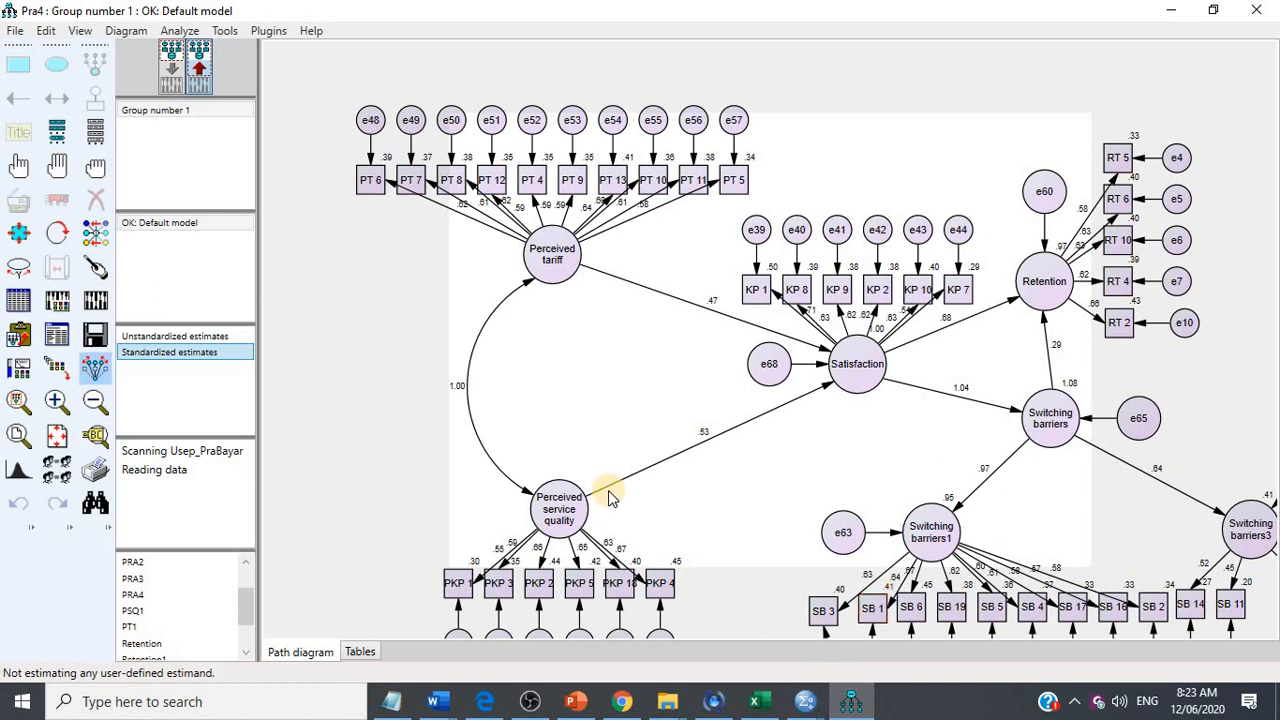